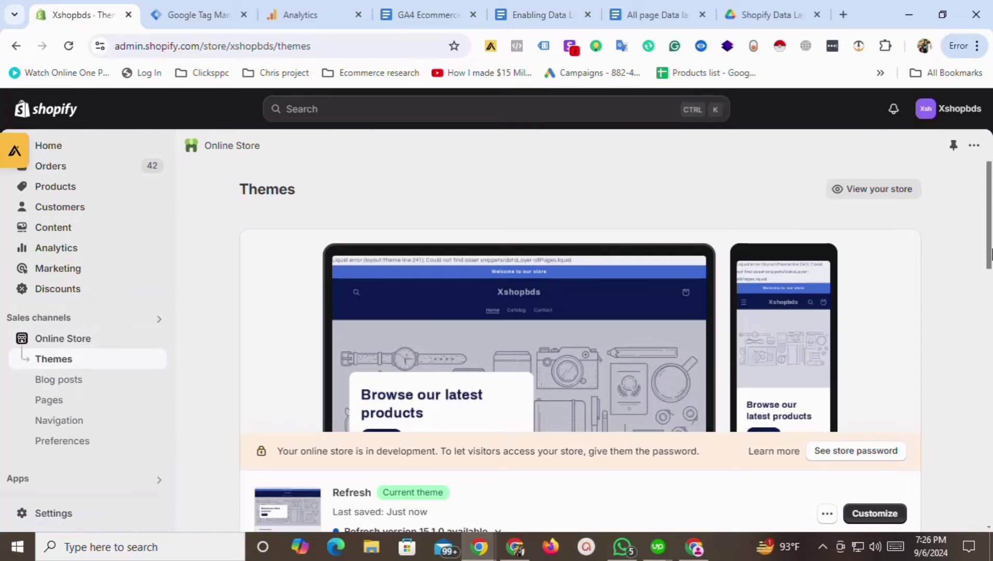
Open the Refresh theme's code editor and close theme.liquid, checking the data layer setup guide.
scroll(826, 343, "down", 3)
left_click(827, 341)
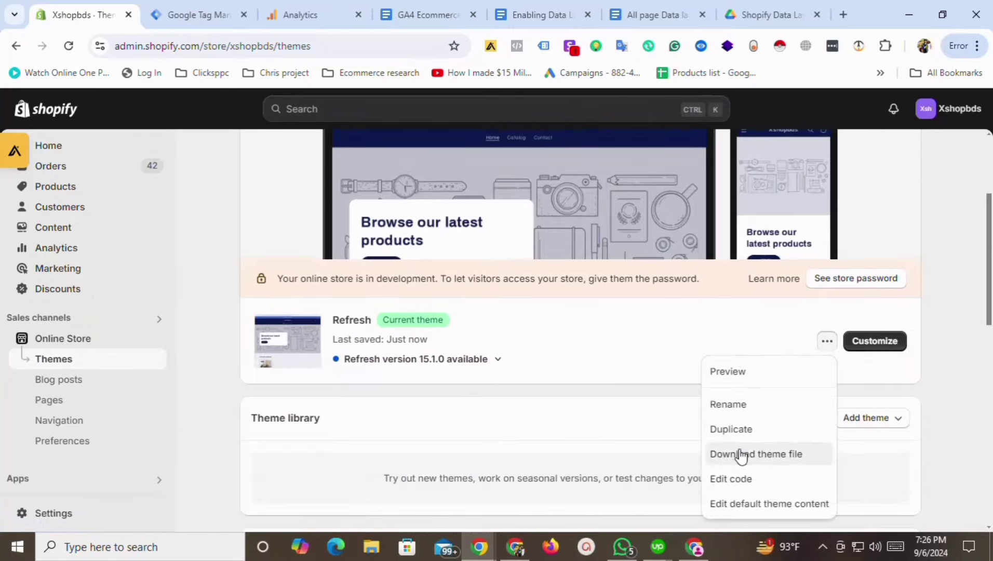
left_click(741, 479)
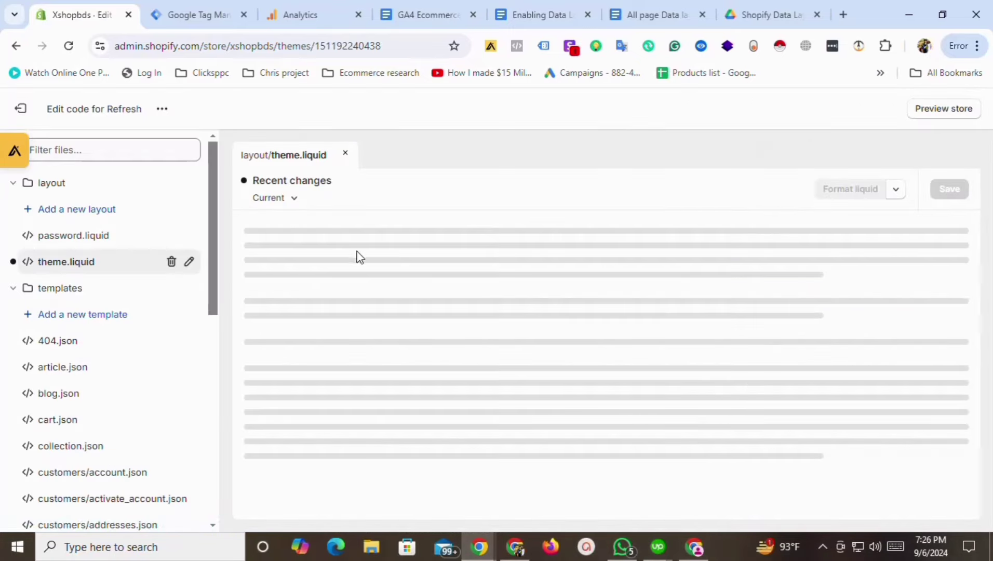
left_click(344, 152)
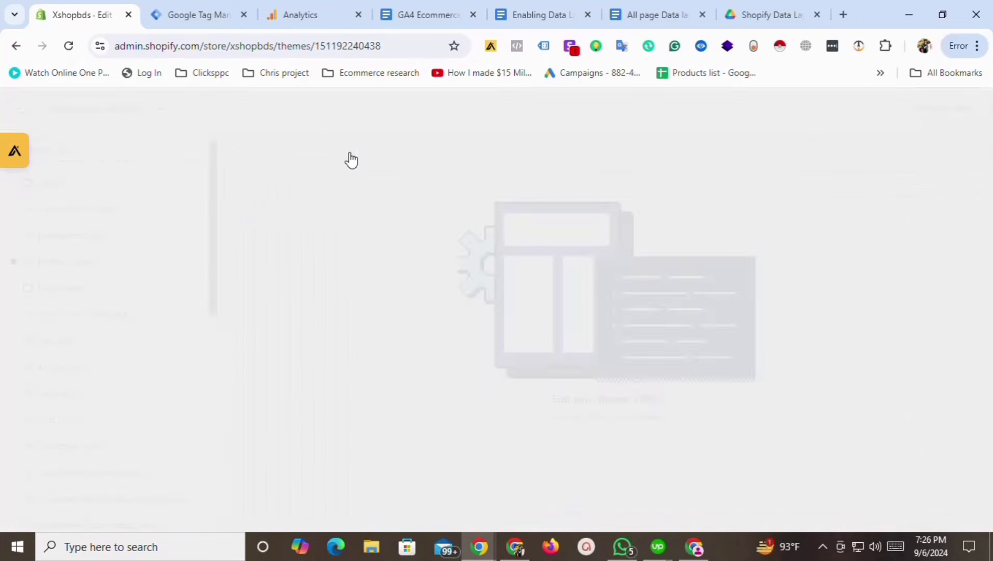
left_click(646, 11)
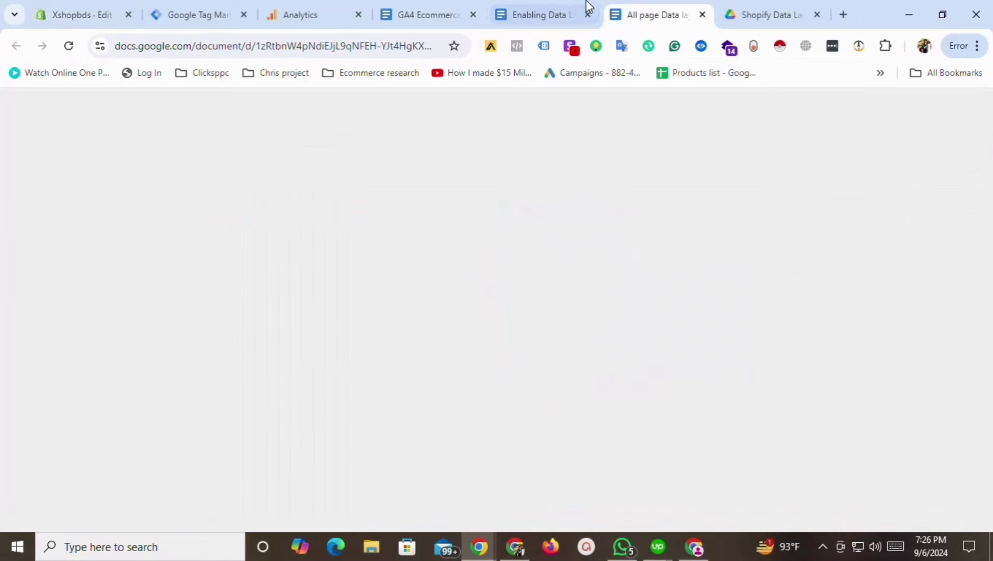
left_click(550, 11)
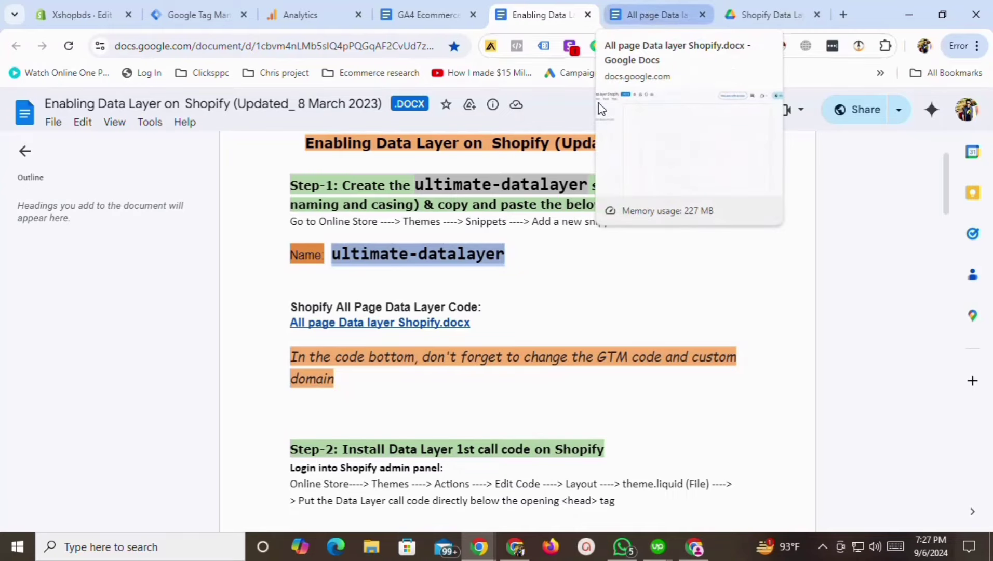
left_click(135, 7)
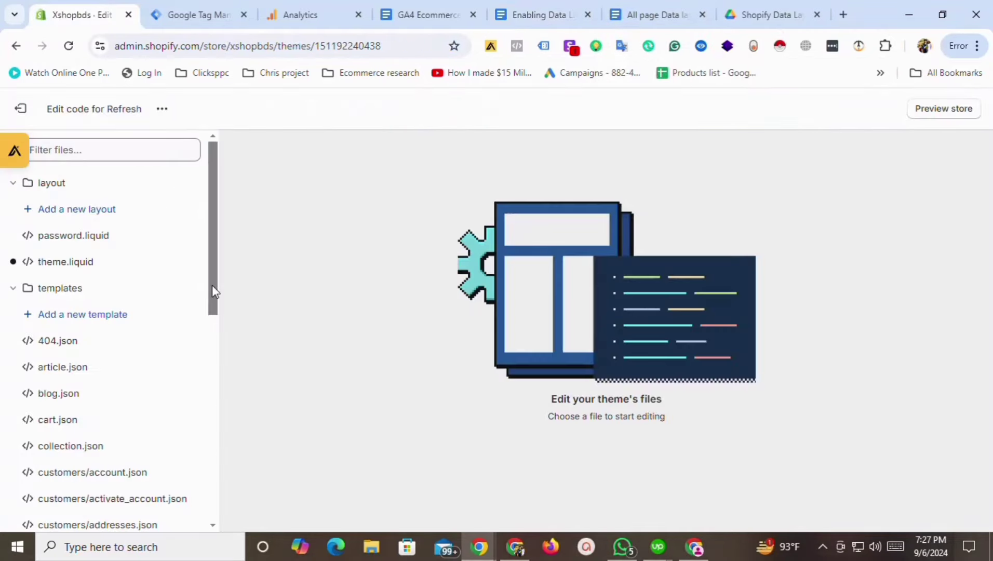
Add a new snippet named ultimate-datalayer, copying the name from the guide.
left_click_drag(213, 292, 225, 478)
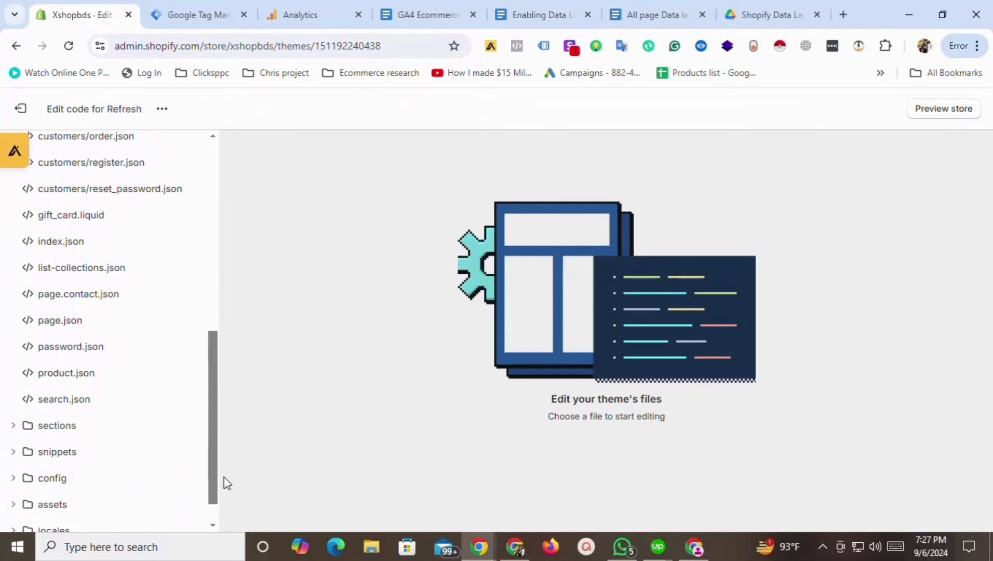
left_click(13, 442)
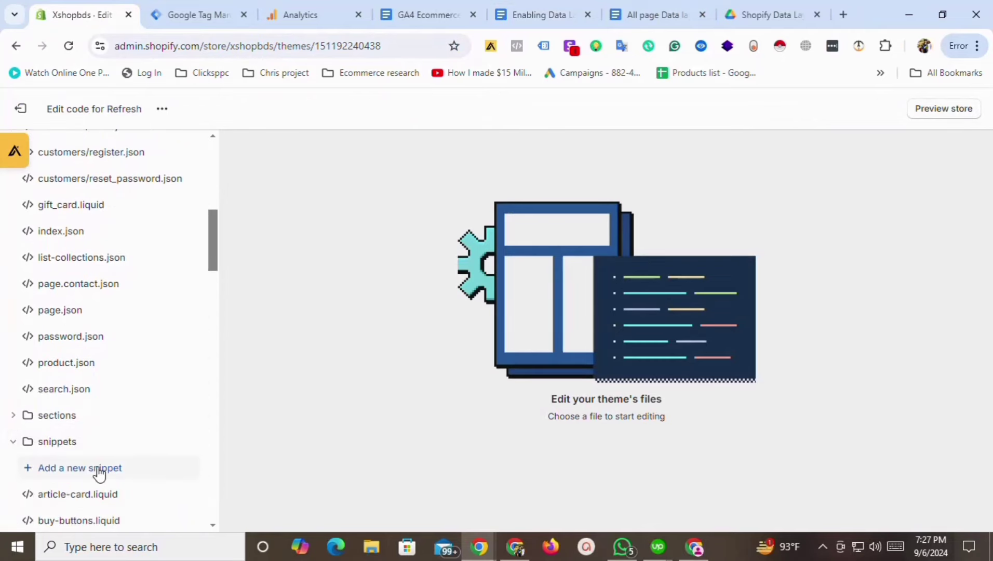
left_click(100, 470)
left_click(351, 324)
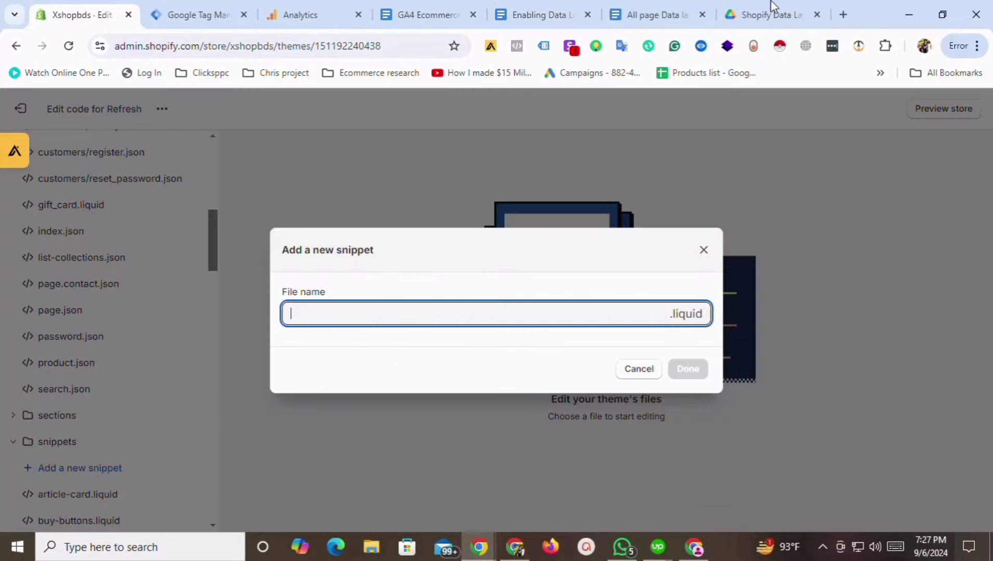
left_click(579, 7)
left_click_drag(335, 262, 502, 258)
key("ctrl+c")
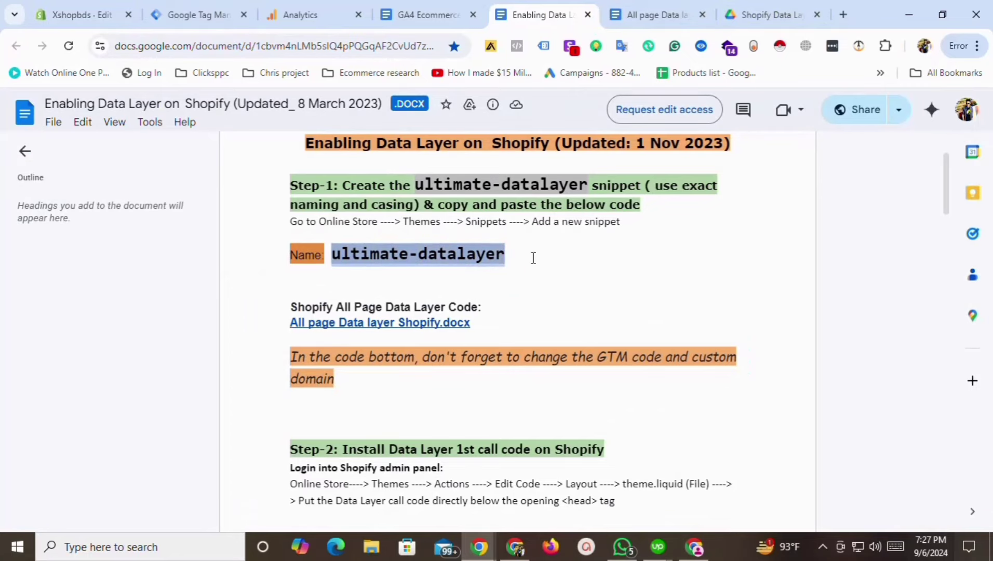
left_click(465, 8)
left_click(97, 5)
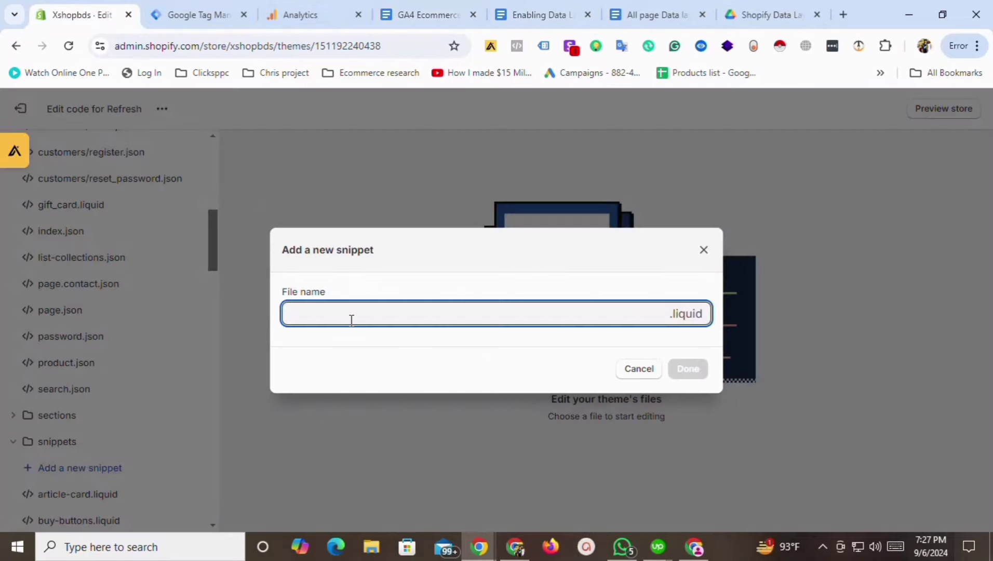
key("ctrl+v")
left_click(699, 370)
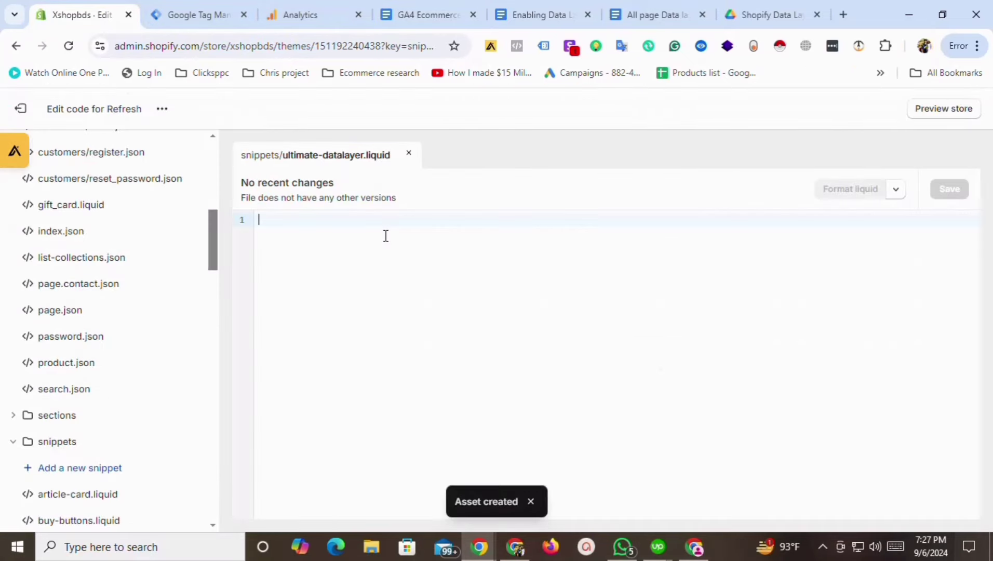
Paste the Ultimate_Shopify_DataLayer script from the All page Data layer doc into ultimate-datalayer.liquid and save it.
left_click(639, 6)
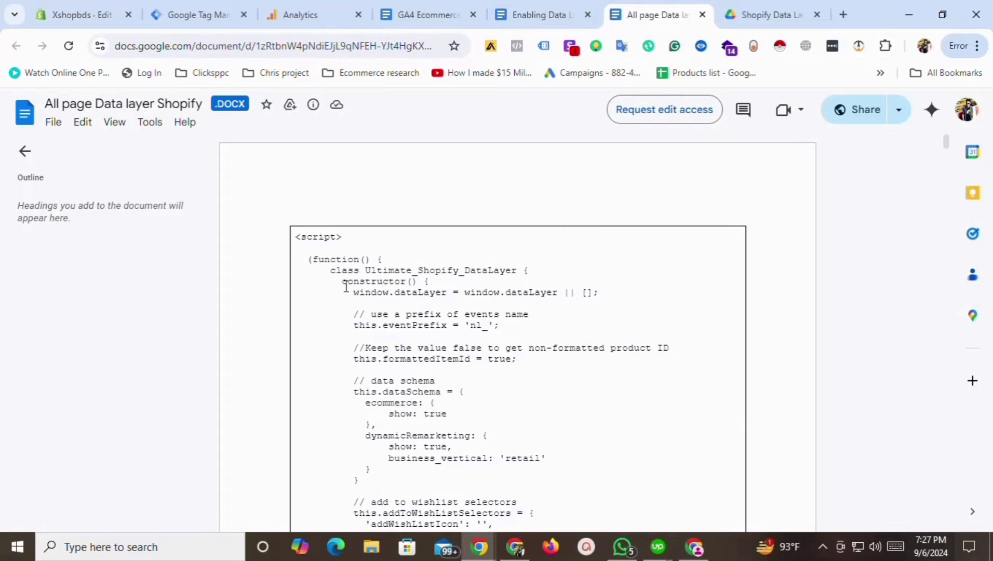
left_click_drag(298, 238, 397, 281)
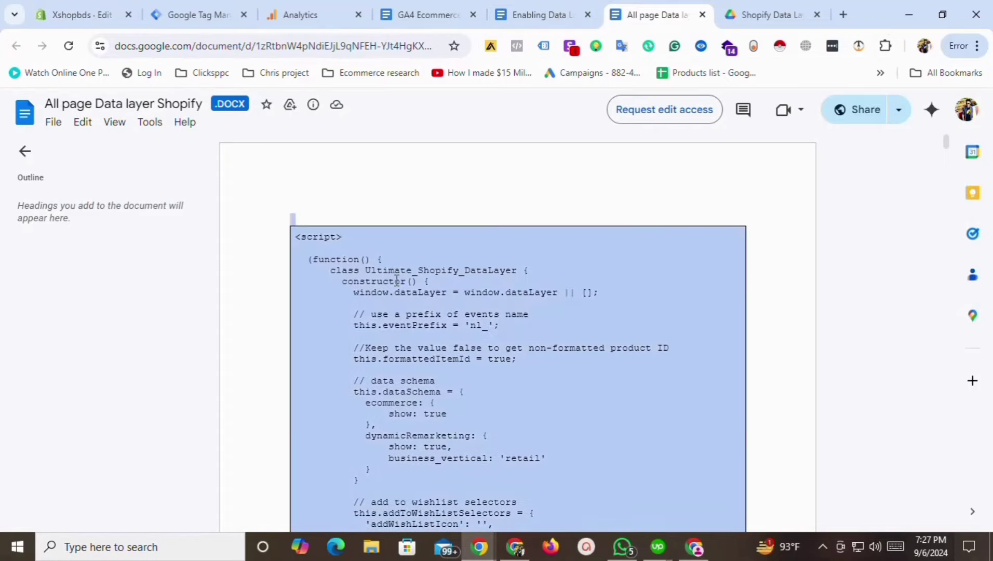
left_click(104, 14)
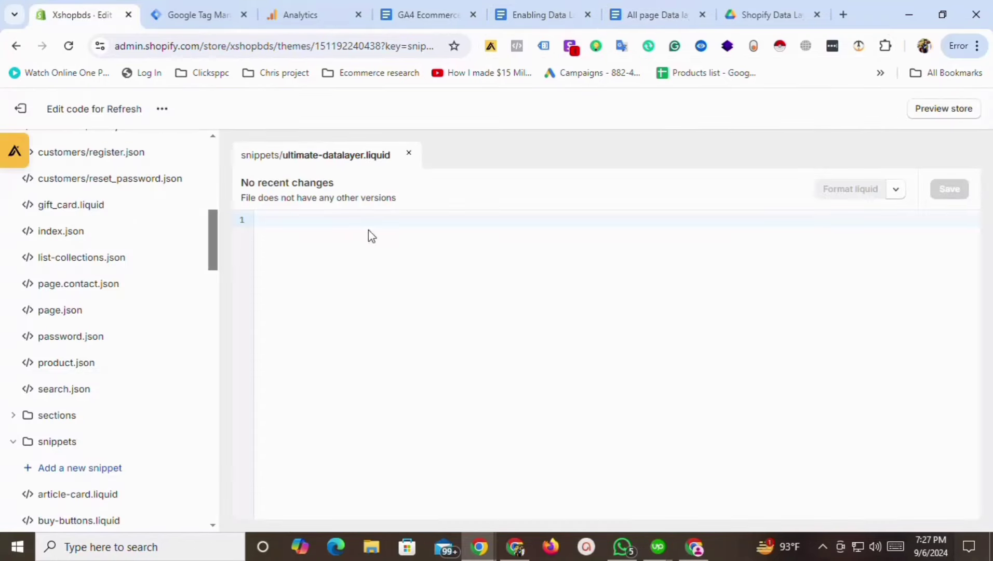
key("ctrl+v")
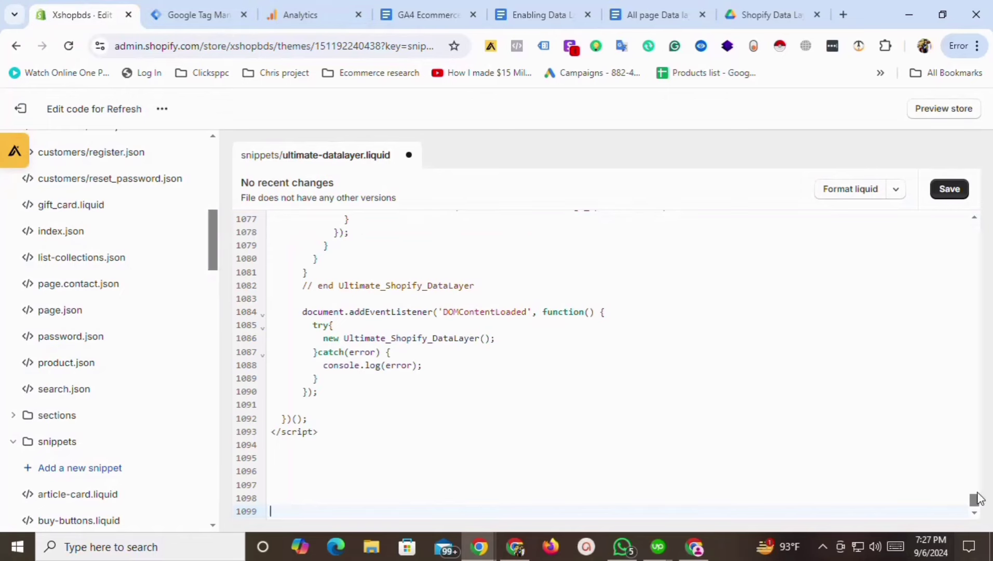
scroll(974, 501, "up", 20)
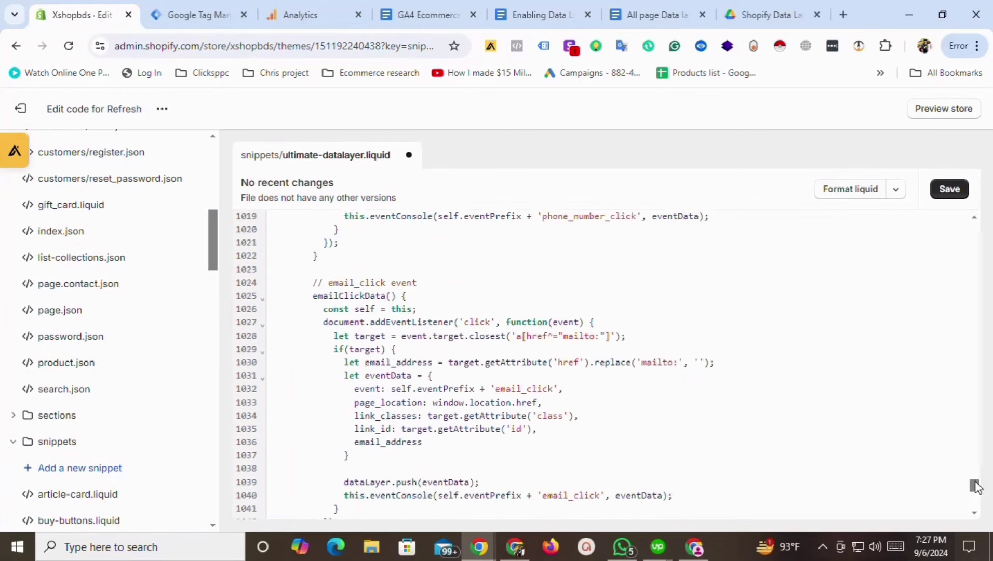
mouse_move(977, 469)
left_mouse_down()
mouse_move(983, 446)
mouse_move(986, 454)
left_mouse_up()
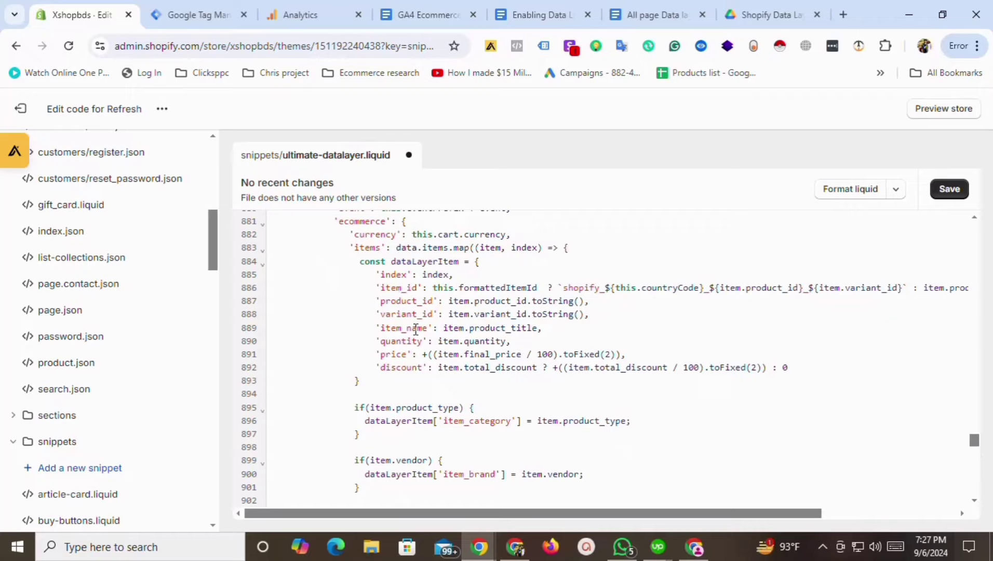
left_click_drag(429, 328, 393, 327)
left_click_drag(974, 442, 990, 221)
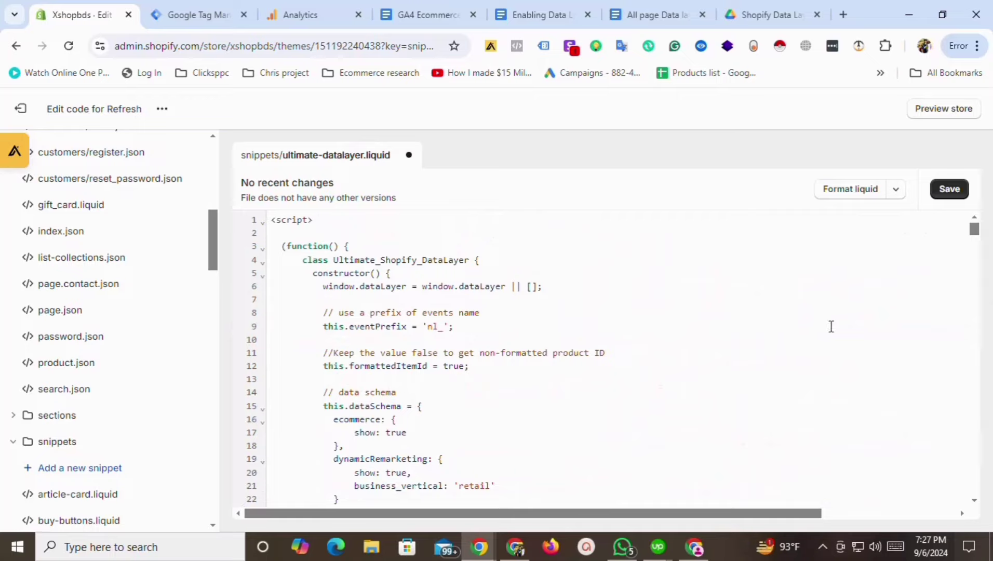
left_click(950, 189)
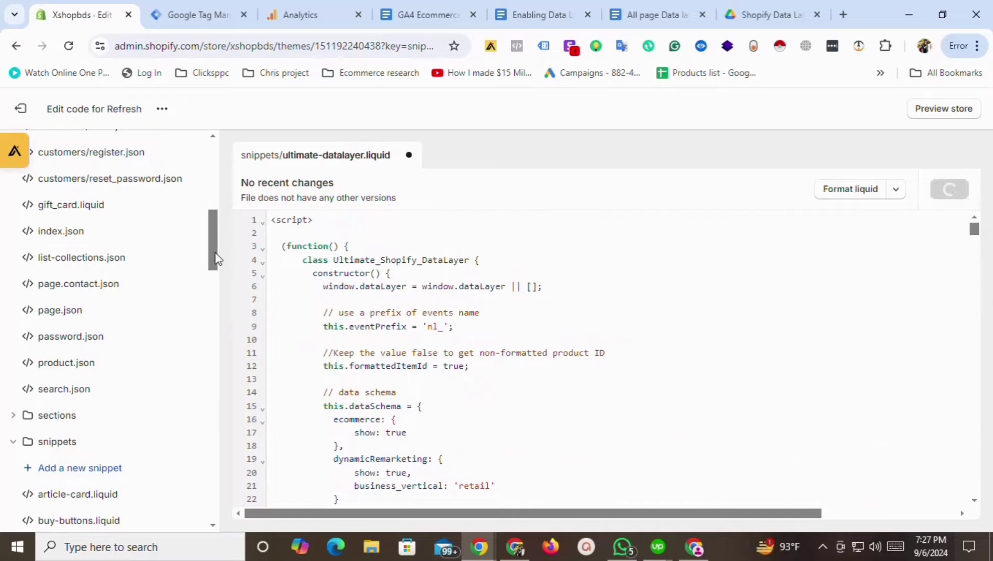
left_click_drag(216, 258, 215, 200)
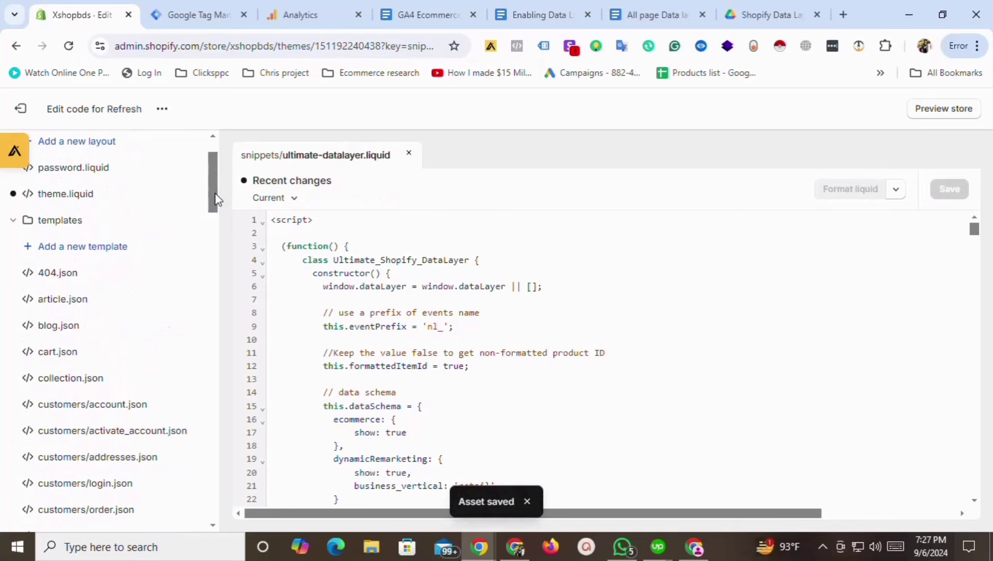
Paste the Tag Manager head installation snippet right after <head> in theme.liquid.
left_click(70, 201)
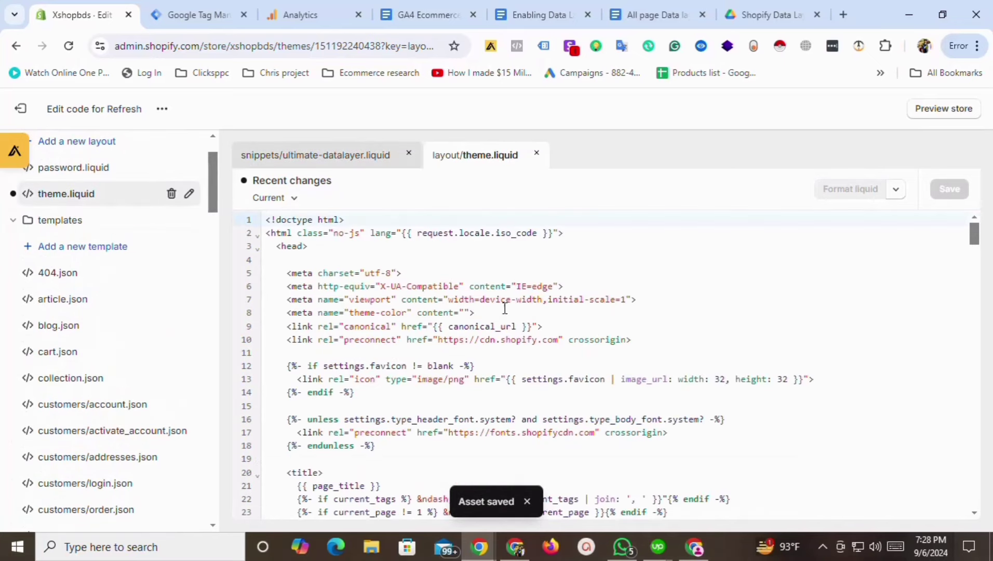
left_click(198, 14)
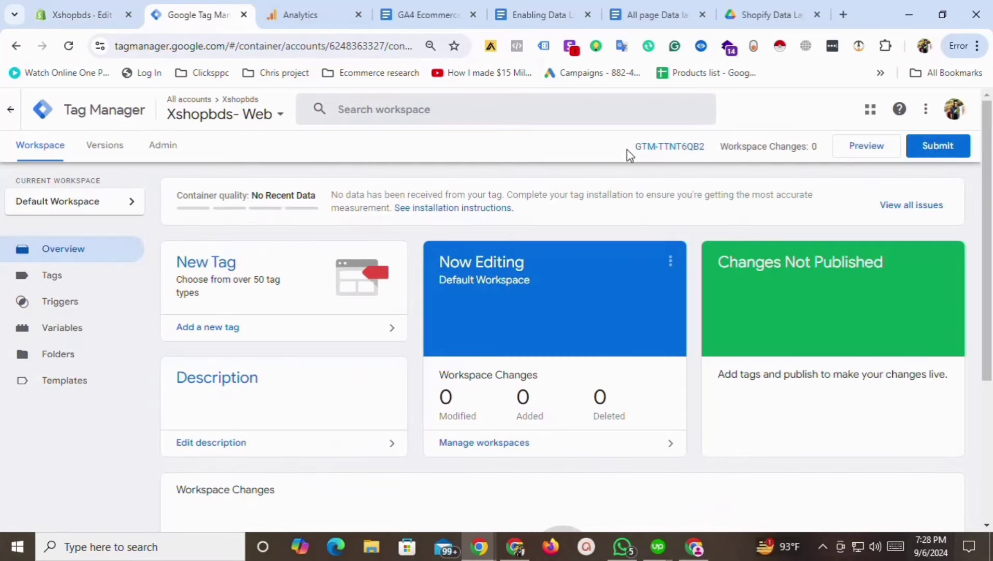
left_click(658, 150)
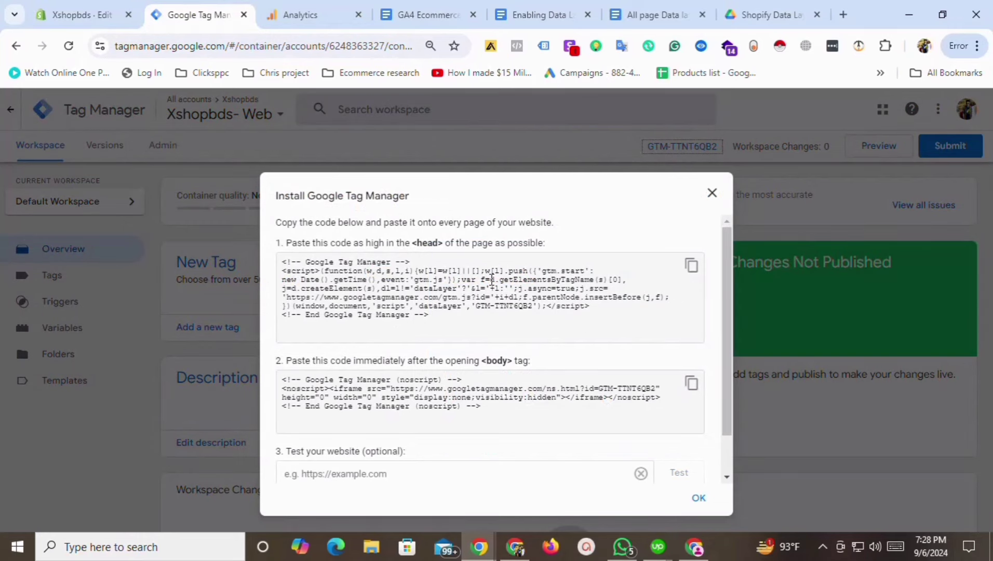
left_click(691, 266)
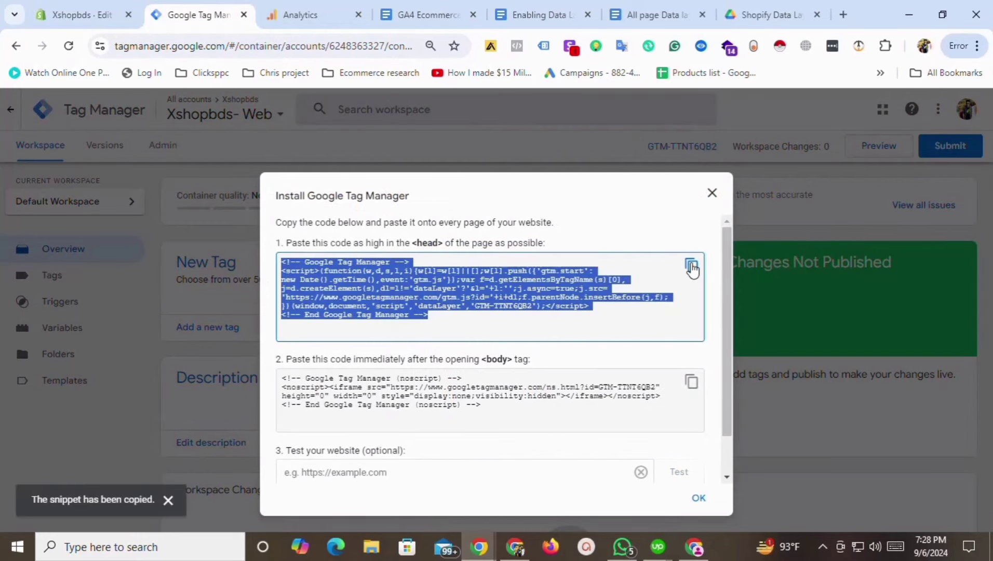
left_click(96, 14)
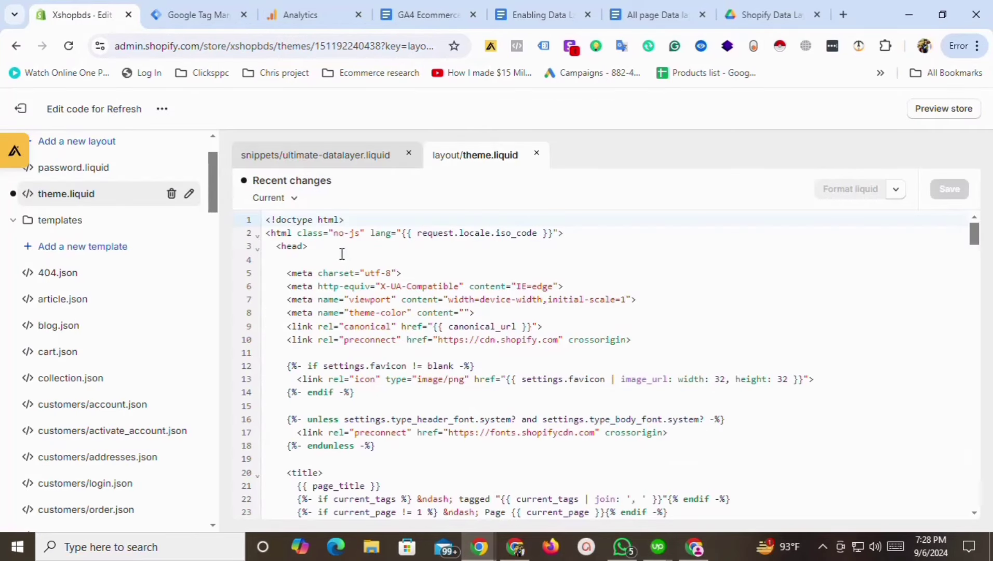
left_click(352, 249)
key("Return")
key("Return")
key("ctrl+v")
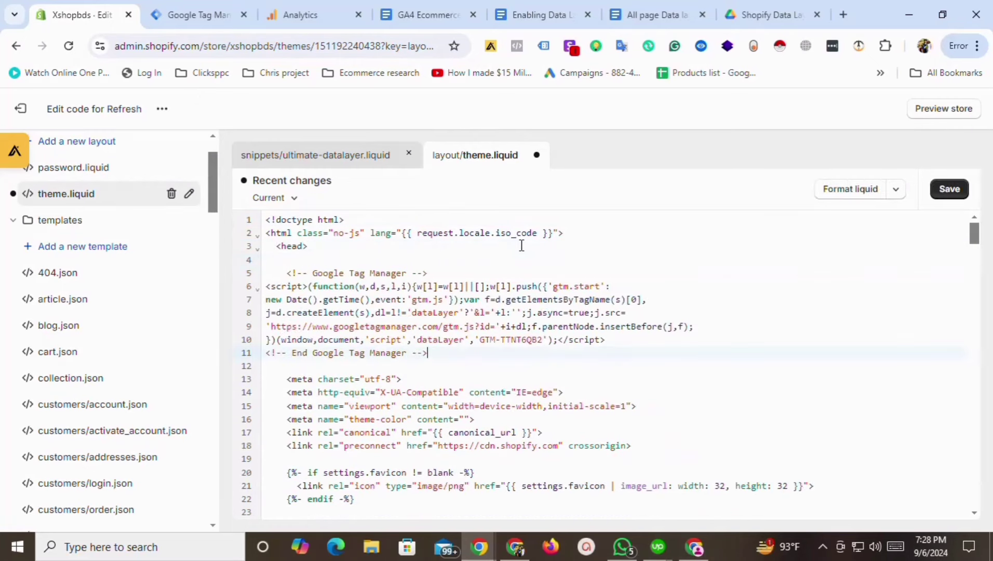
key("Return")
key("Return")
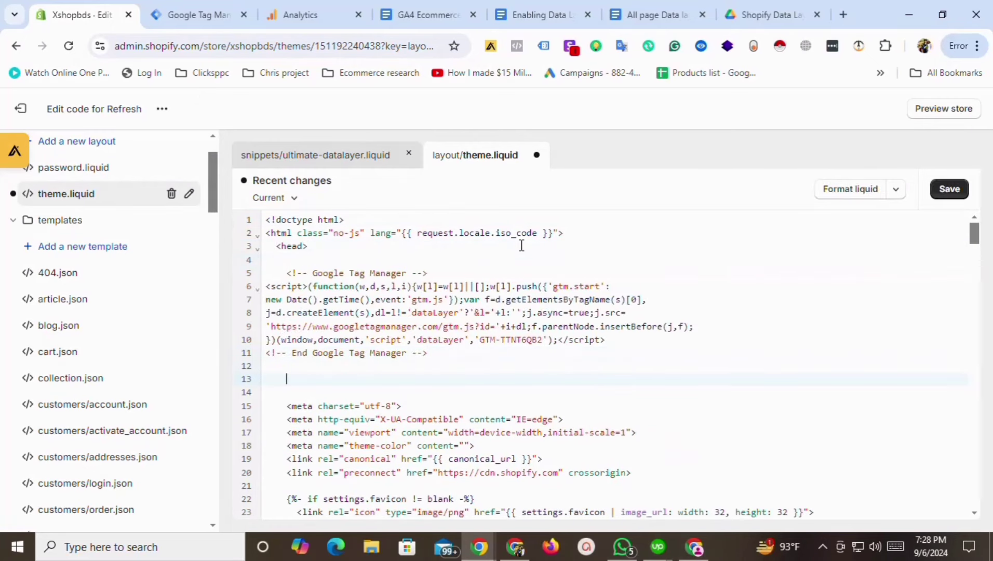
Insert {% include 'ultimate-datalayer' %} on line 13, save theme.liquid, and exit to Themes.
left_click(434, 13)
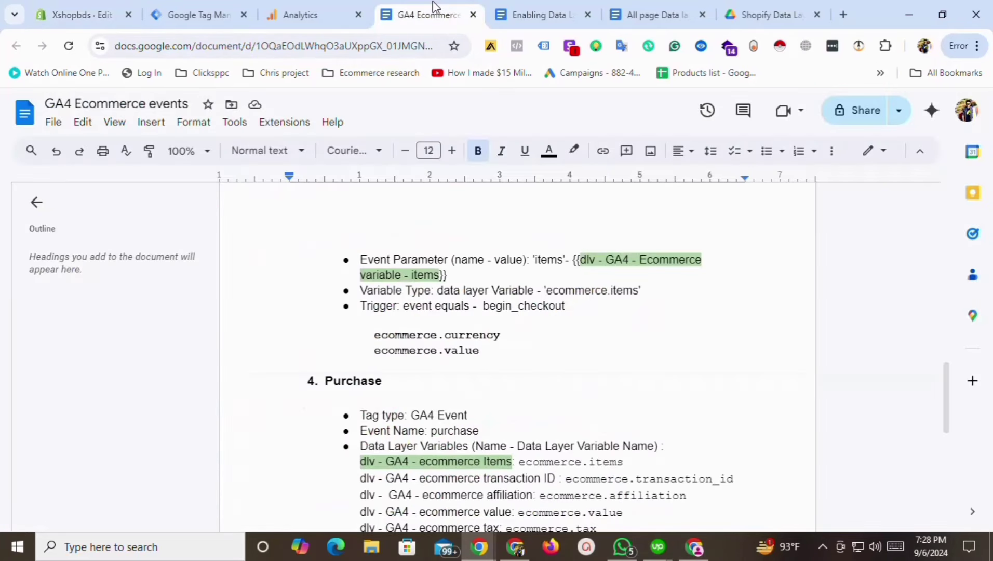
left_click(527, 14)
left_click_drag(948, 208, 960, 261)
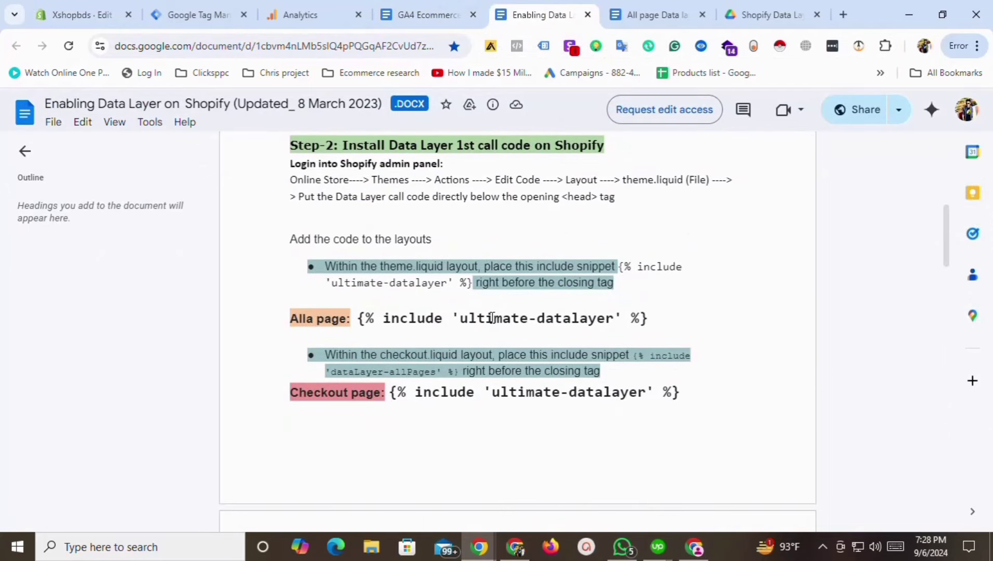
left_click_drag(657, 319, 370, 319)
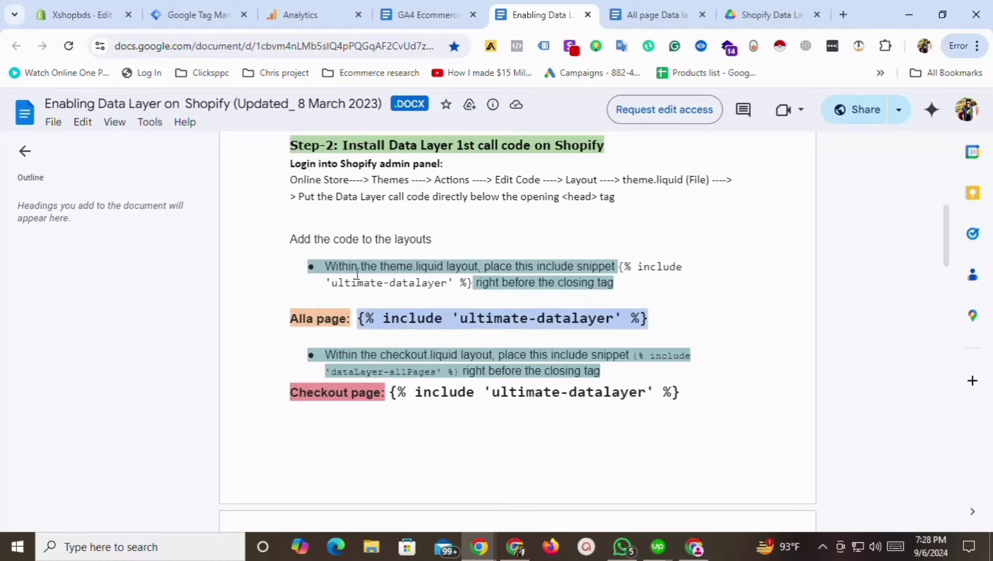
left_click(89, 15)
key("ctrl+v")
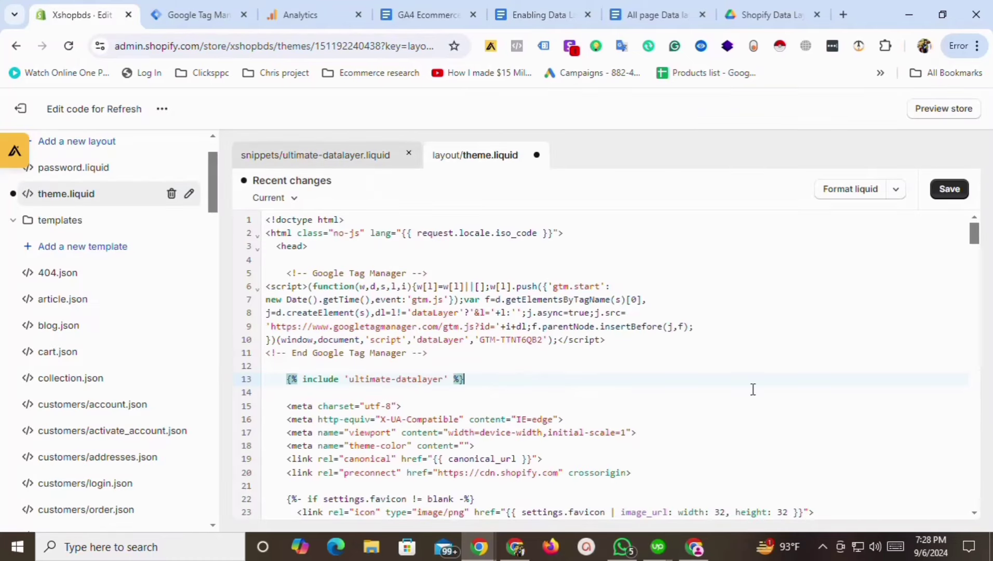
left_click(948, 189)
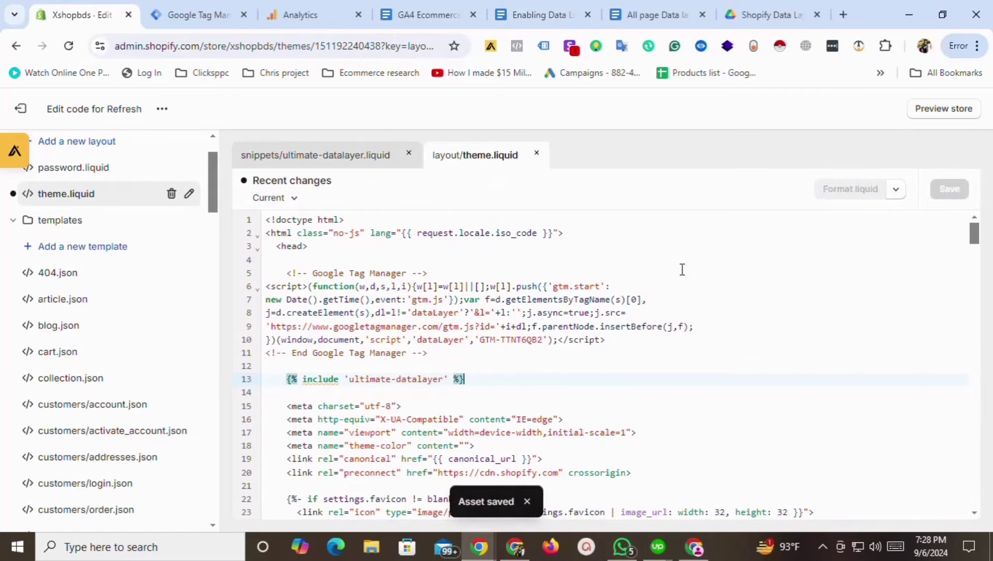
left_click(20, 109)
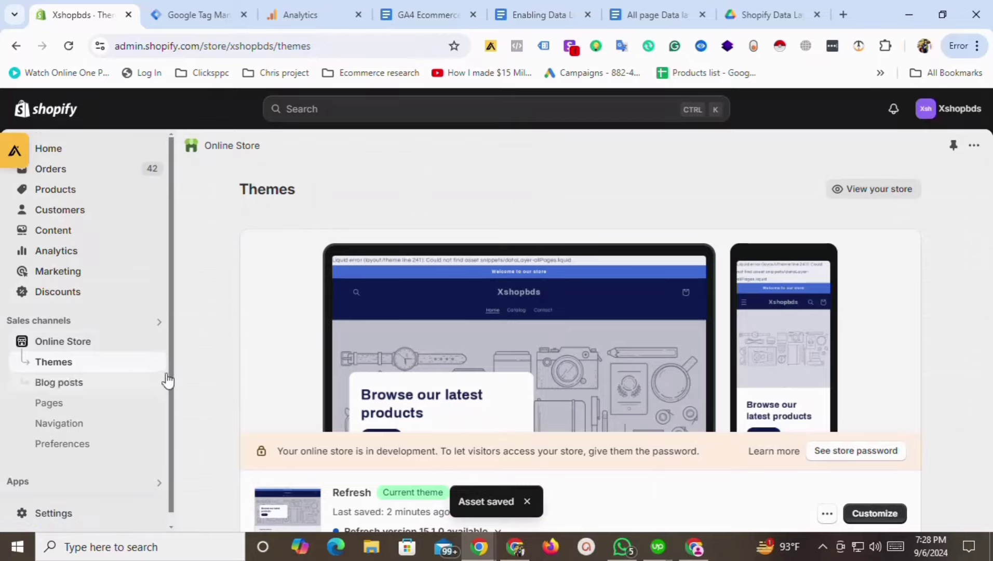
Open the Shopify store settings and scroll to the checkout options.
scroll(117, 428, "down", 2)
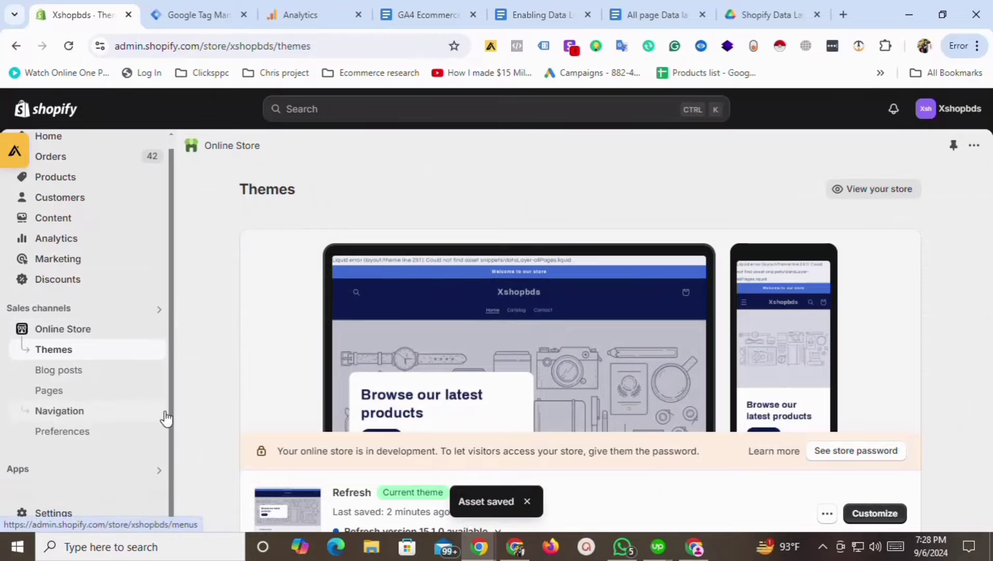
left_click(64, 514)
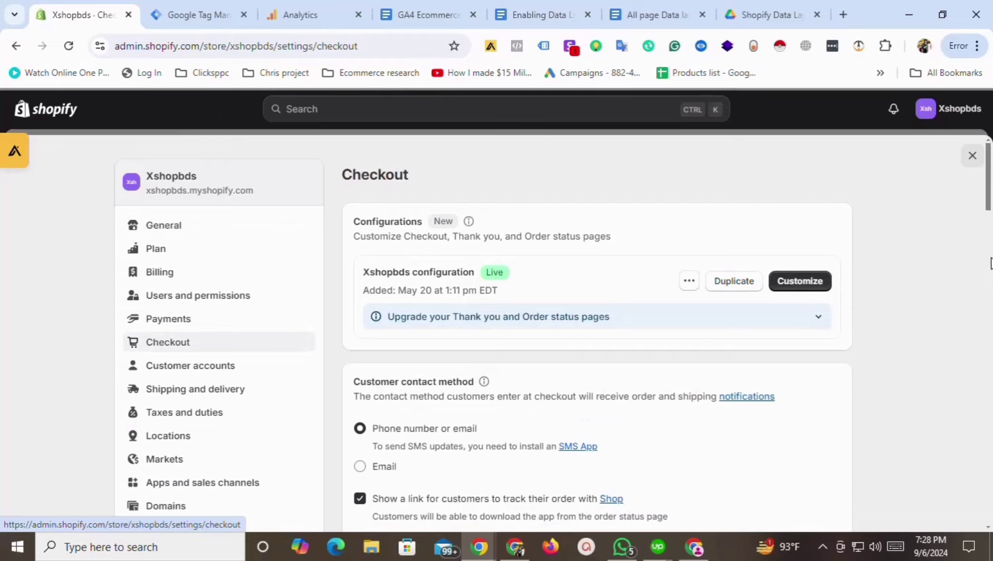
scroll(989, 218, "down", 6)
left_click_drag(990, 250, 990, 464)
Copy the Purchase data layer Shopify code from the guide into the order status Additional scripts.
left_click(657, 14)
left_click(702, 15)
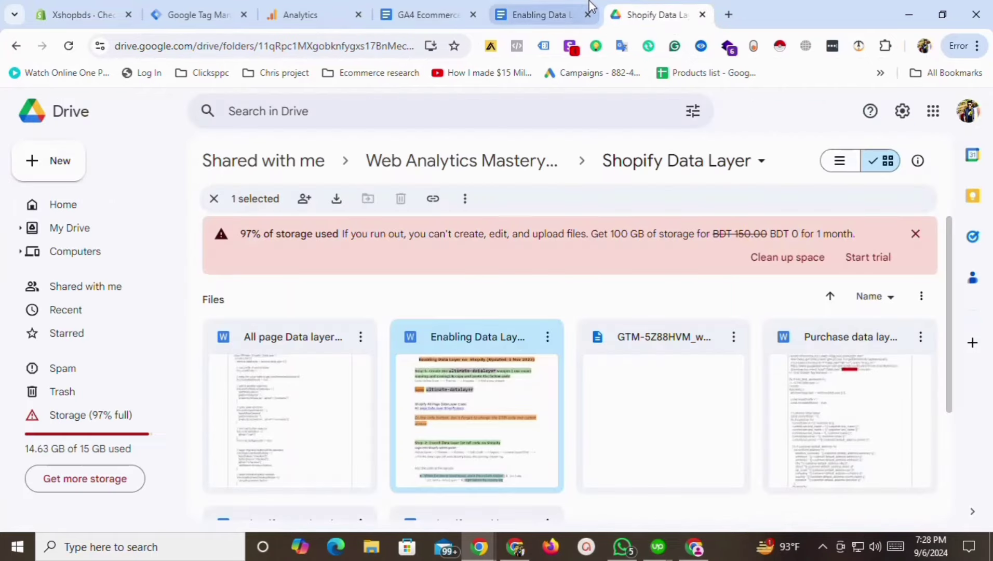
left_click(549, 12)
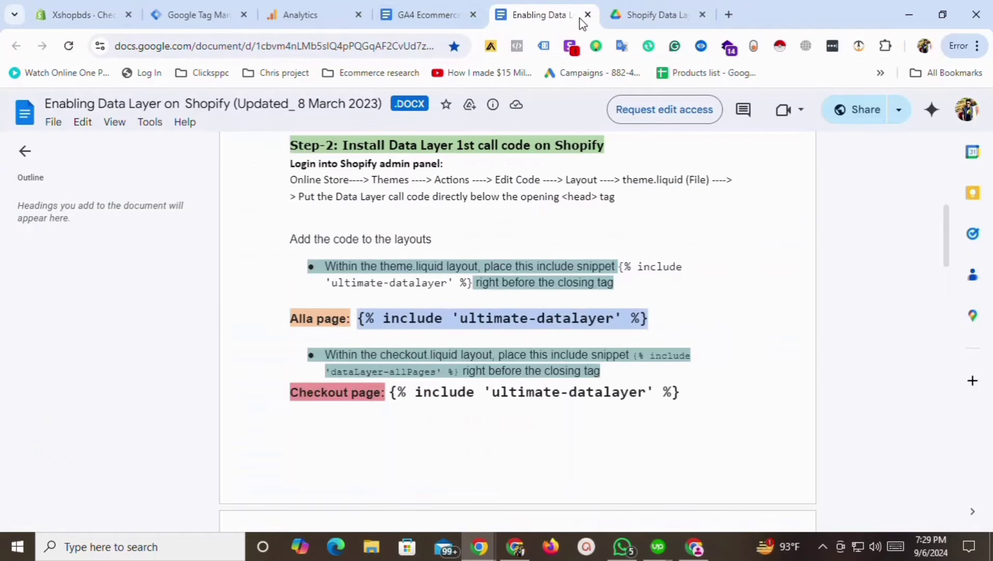
left_click(469, 7)
left_click(525, 13)
left_click_drag(948, 258, 948, 337)
left_click(396, 287)
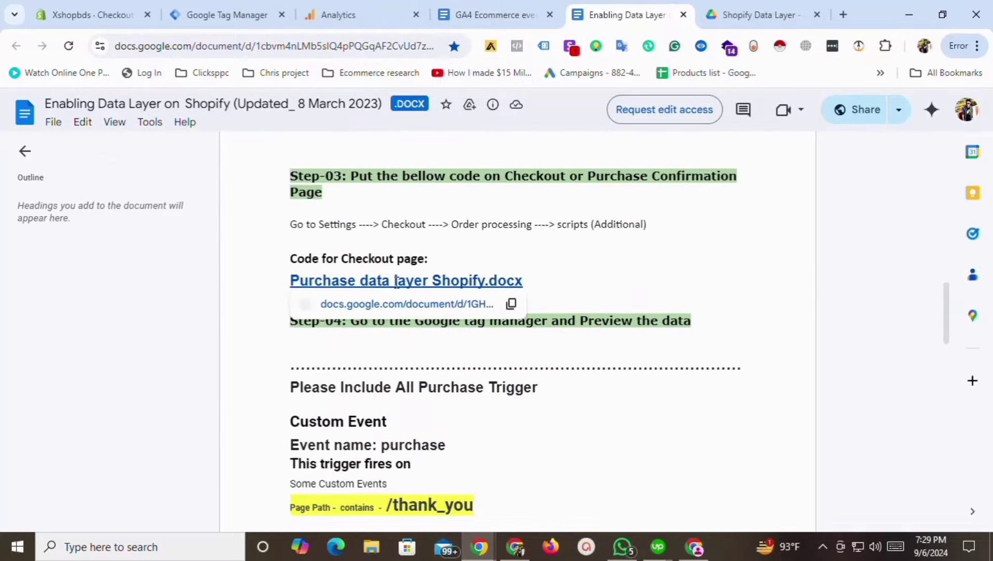
left_click(395, 307)
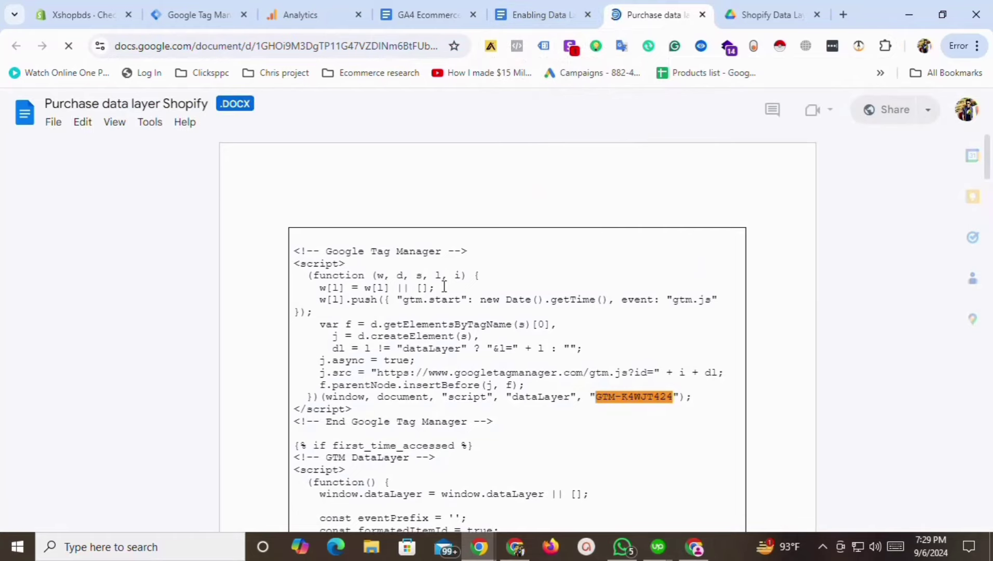
key("ctrl+a")
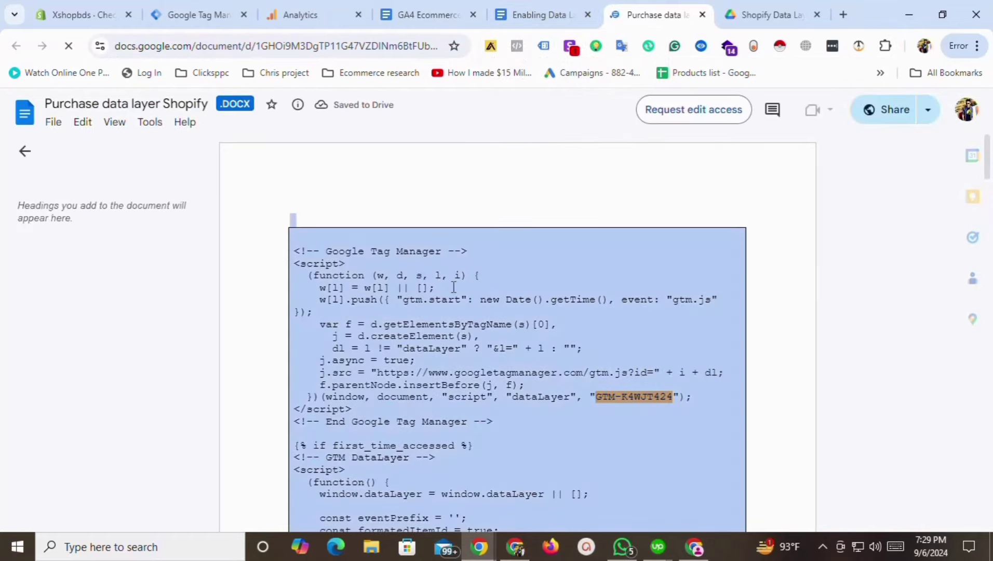
left_click_drag(944, 164, 954, 240)
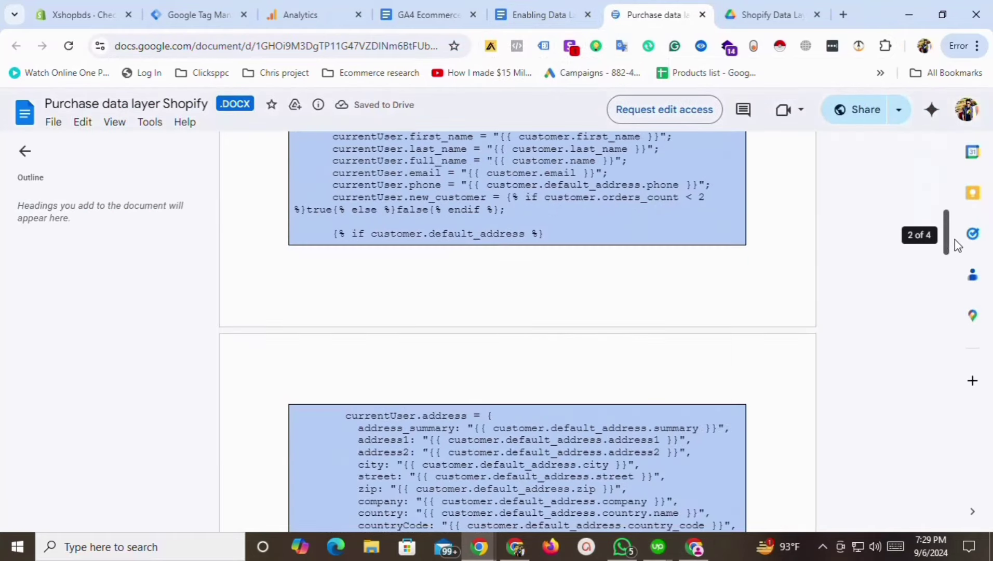
left_click(102, 6)
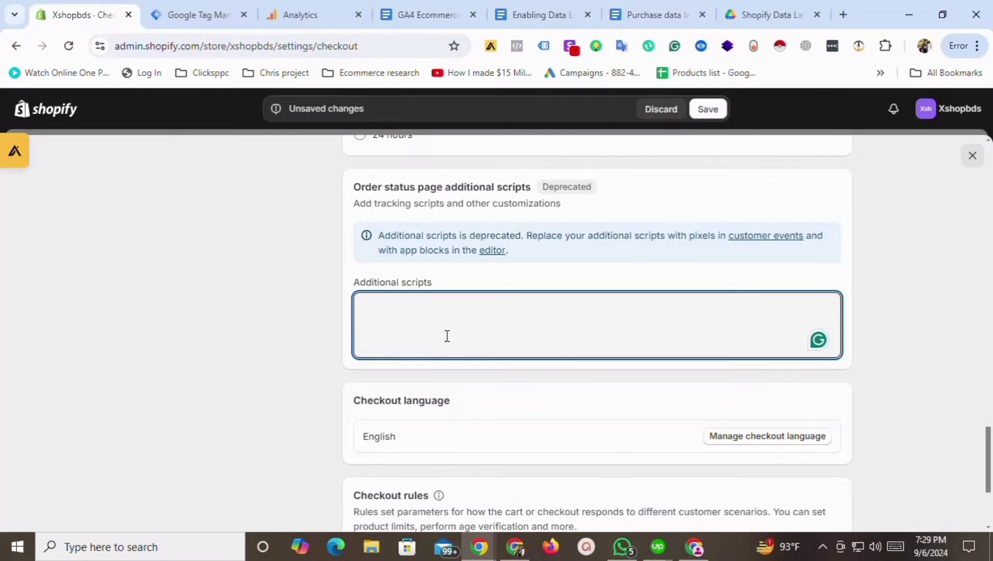
key("ctrl+v")
Replace the script's old GTM container ID with this workspace's ID from Tag Manager.
left_click_drag(837, 355, 842, 303)
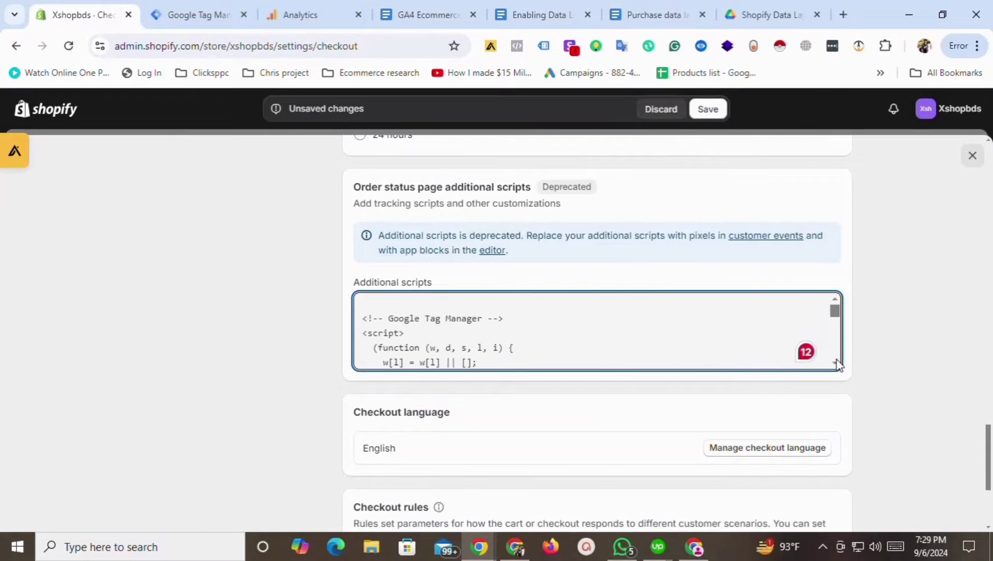
scroll(836, 362, "down", 5)
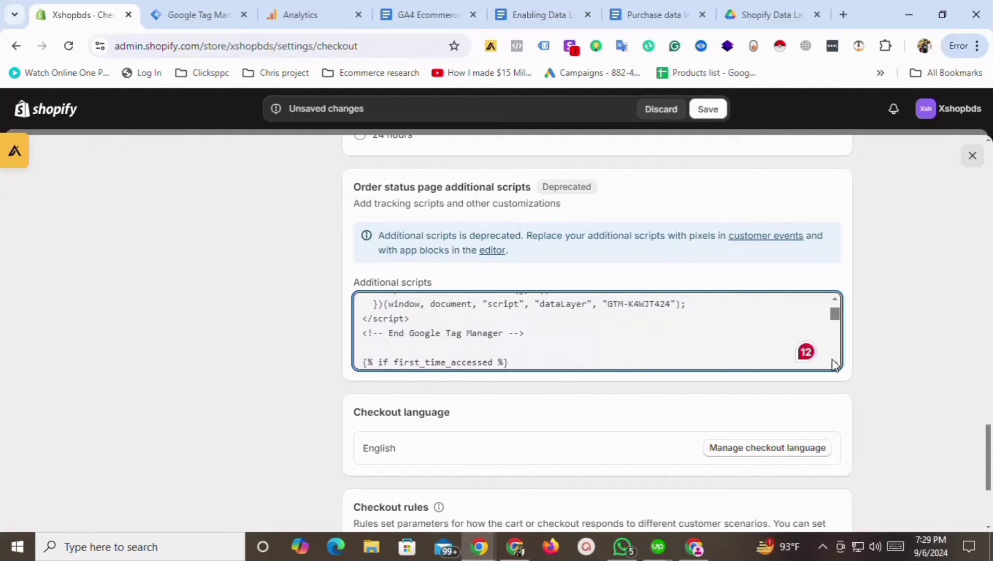
double_click(645, 304)
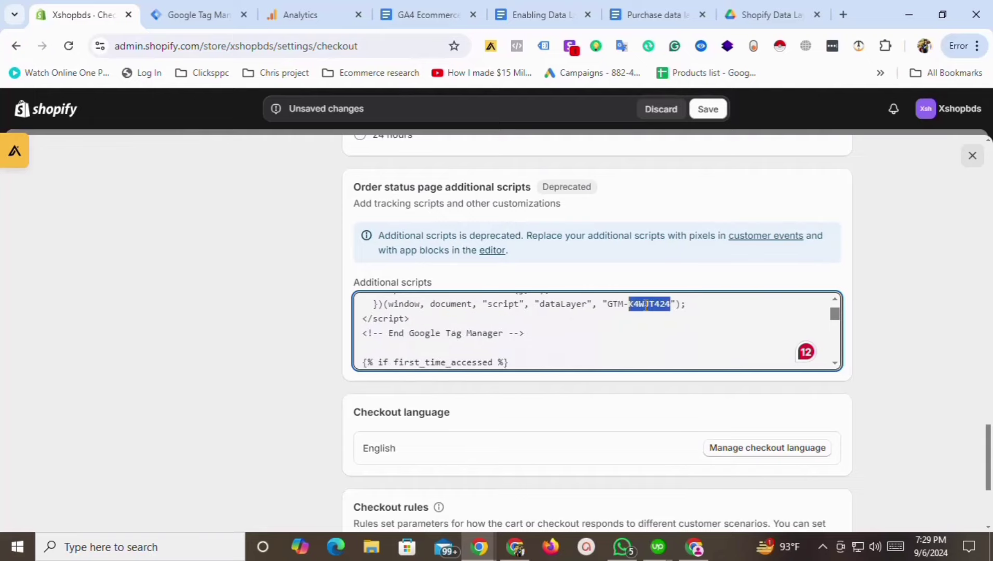
key("BackSpace")
left_click(207, 15)
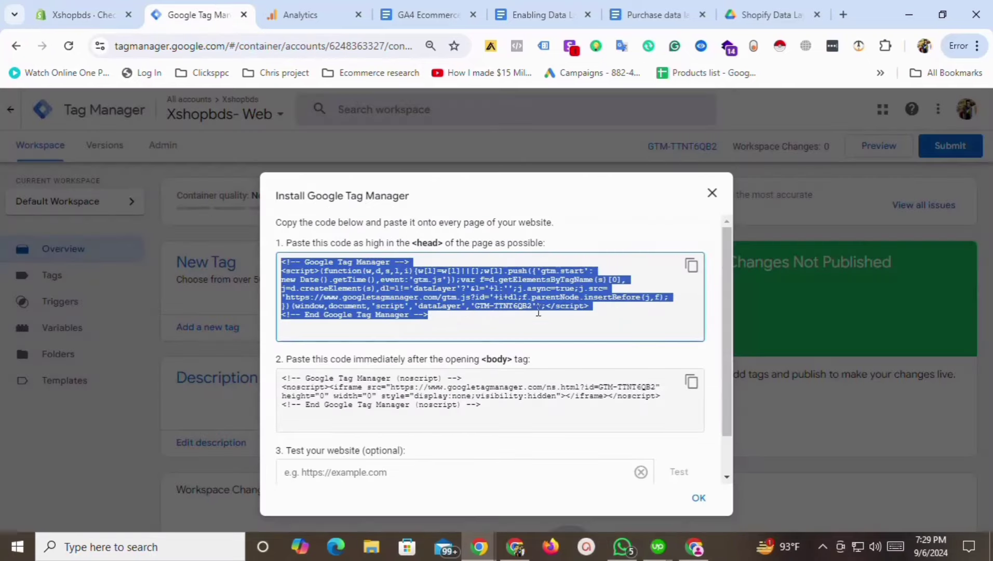
left_click(514, 310)
left_click_drag(508, 310, 494, 306)
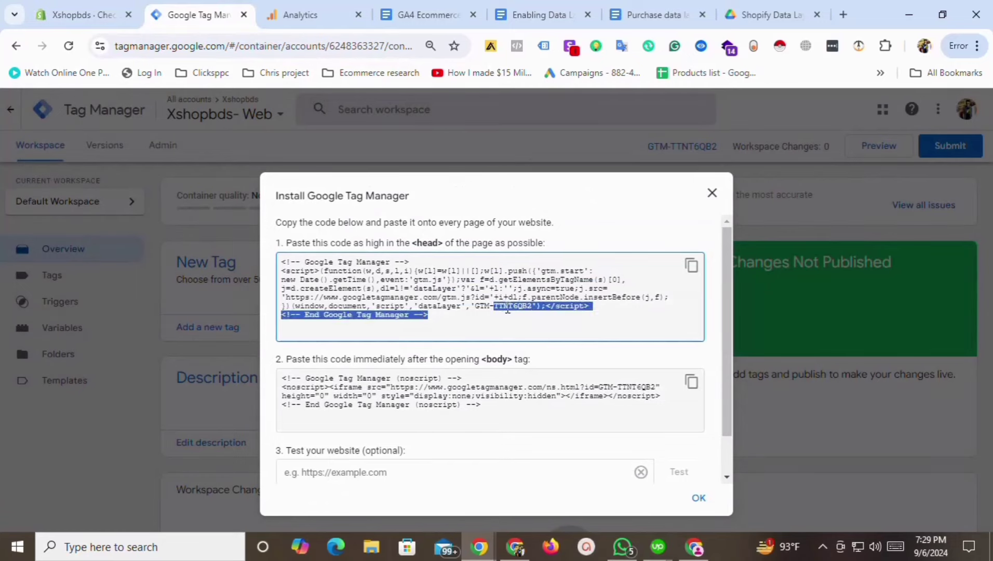
double_click(512, 306)
key("ctrl+c")
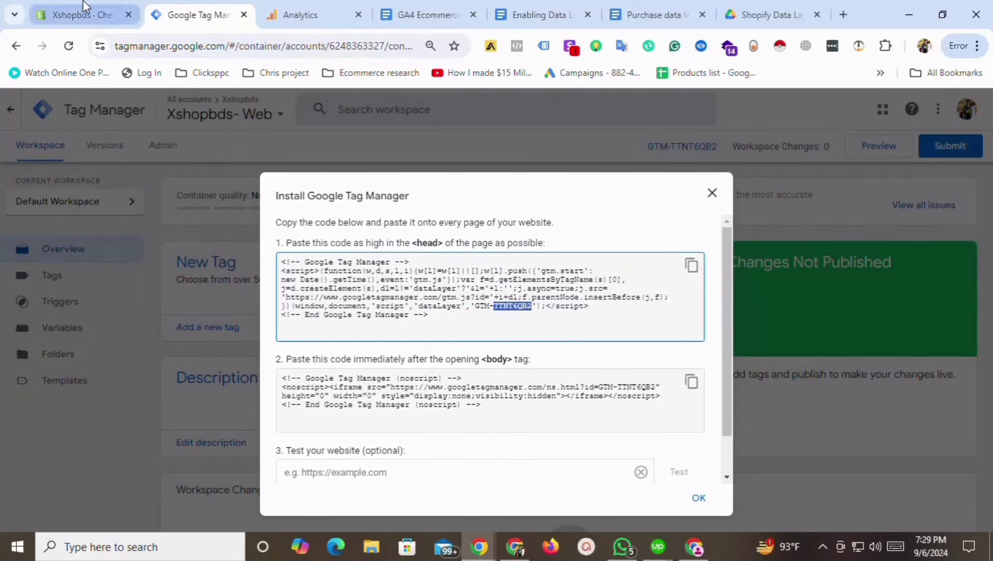
left_click(81, 14)
key("ctrl+v")
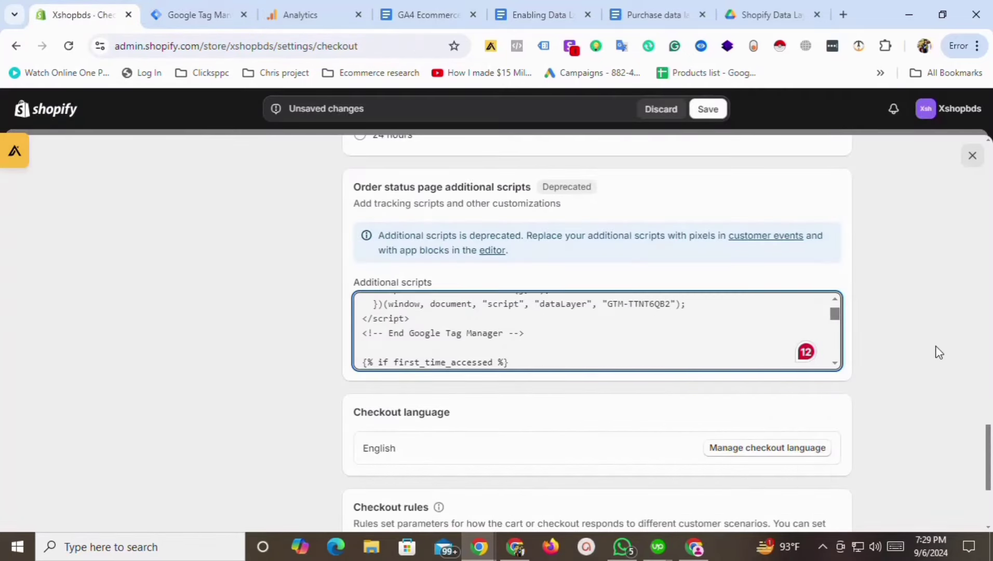
Save the checkout settings and close them.
left_click_drag(989, 462, 989, 494)
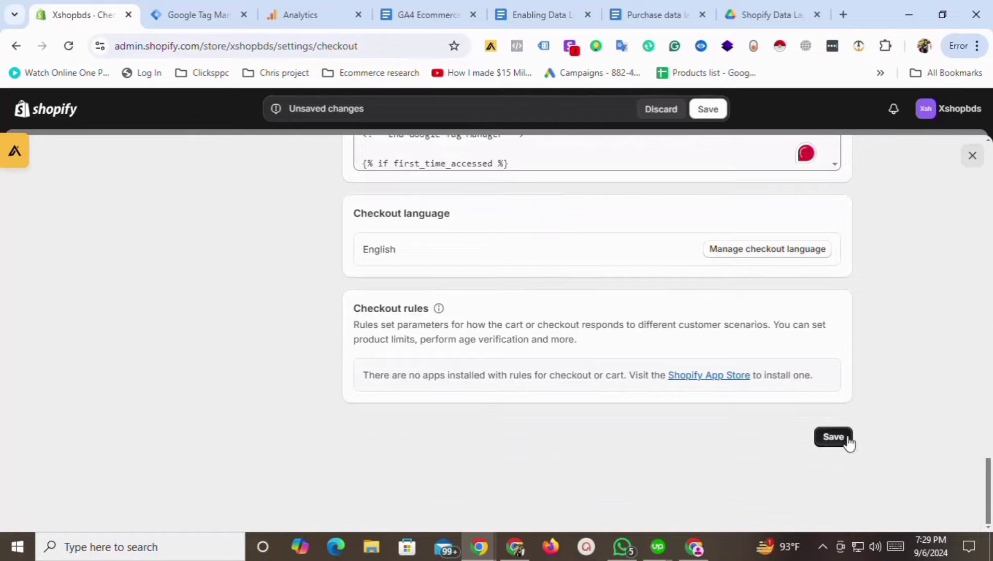
left_click(830, 437)
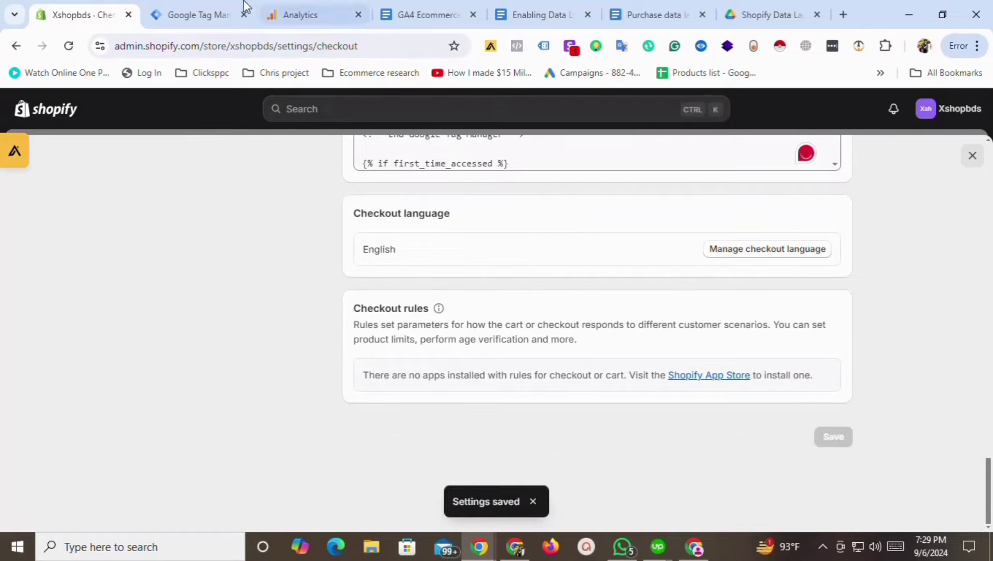
left_click(973, 157)
left_click(182, 11)
Submit and publish the workspace as Version 2 without a description, then return to the Workspace overview.
left_click(711, 193)
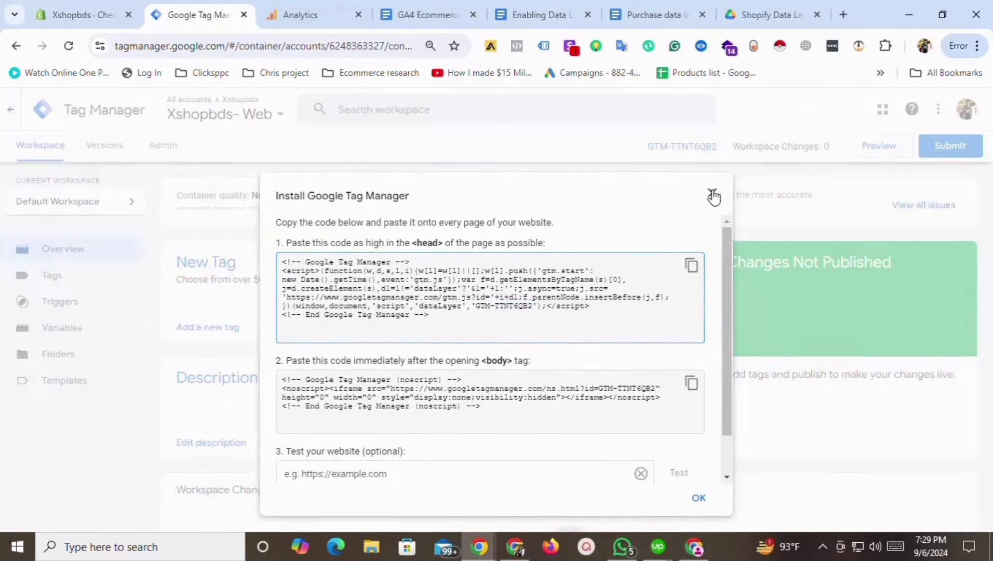
left_click(927, 149)
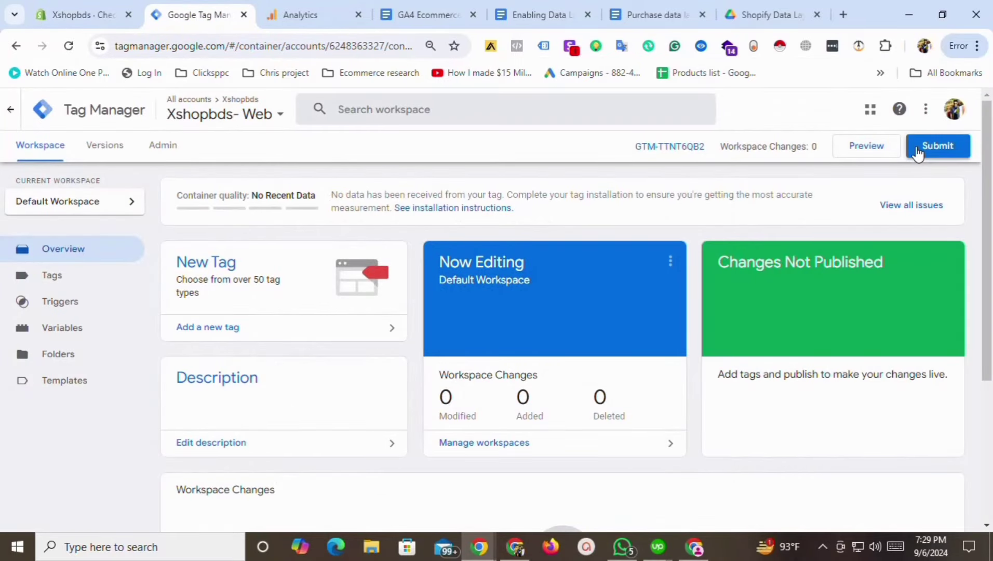
left_click(944, 109)
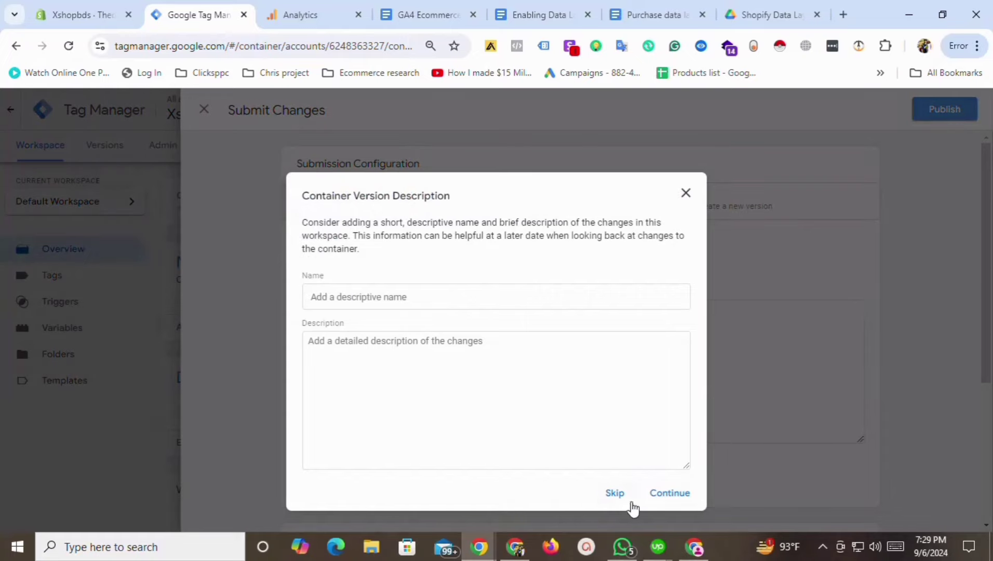
left_click(615, 494)
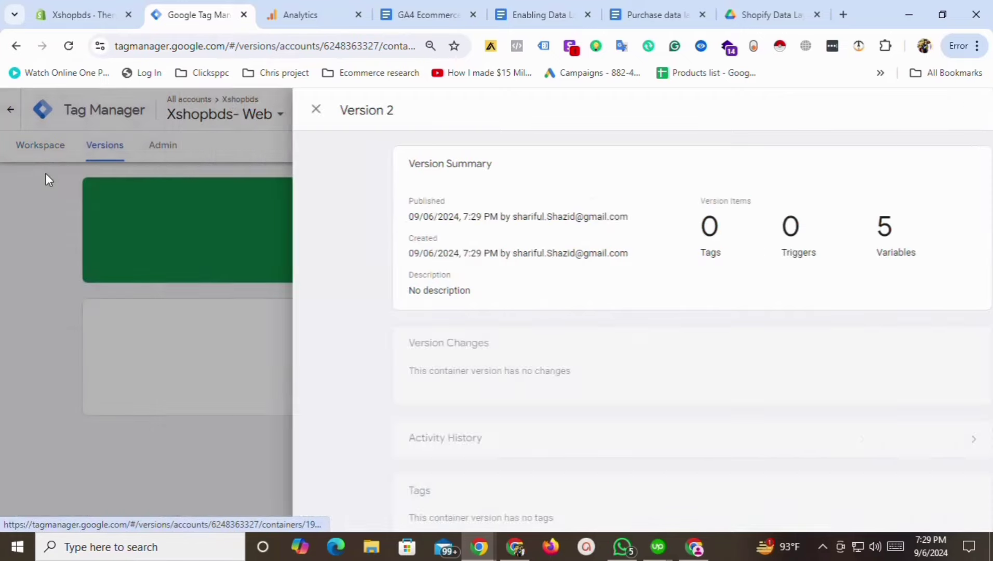
left_click(40, 149)
left_click(40, 148)
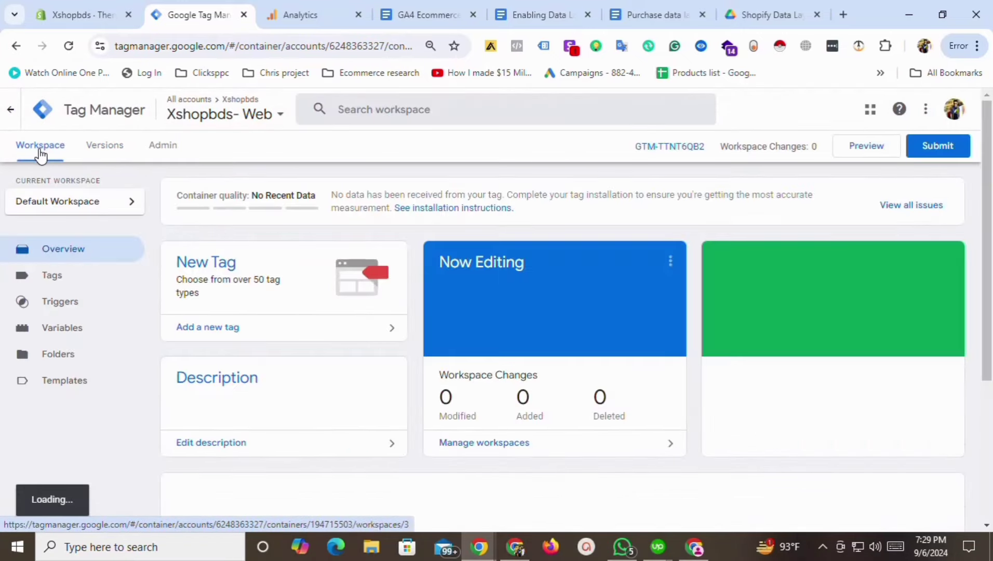
Start preview mode and enter the storefront address xshopbds.myshopify.com in Tag Assistant.
left_click(877, 155)
left_click(73, 15)
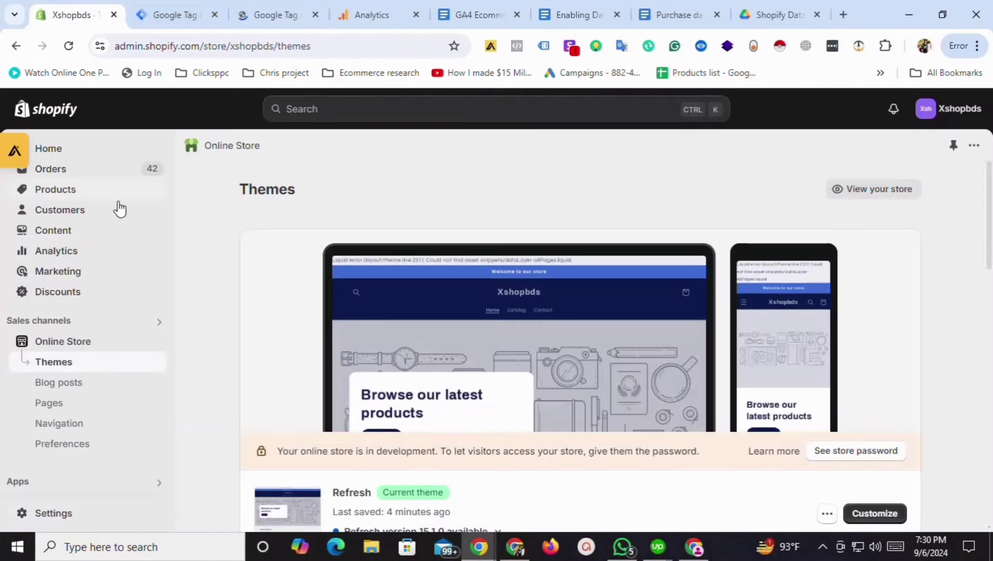
left_click(155, 341)
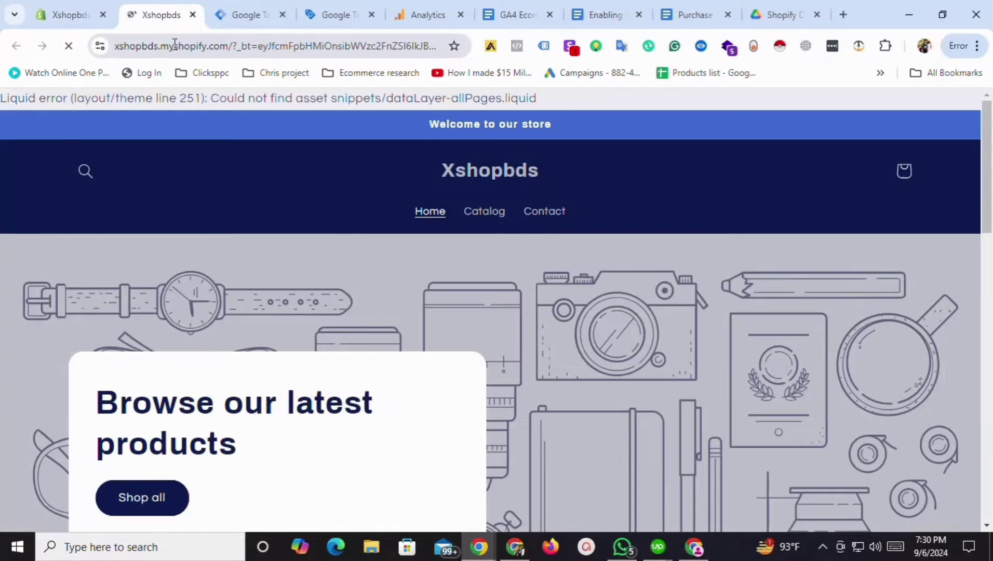
triple_click(176, 47)
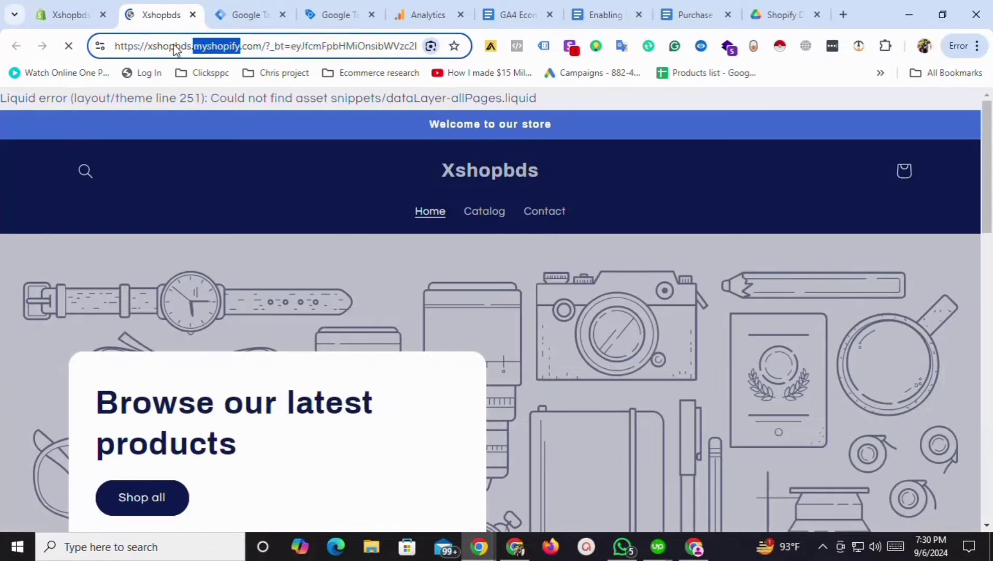
left_click(333, 14)
left_click(423, 400)
key("ctrl+v")
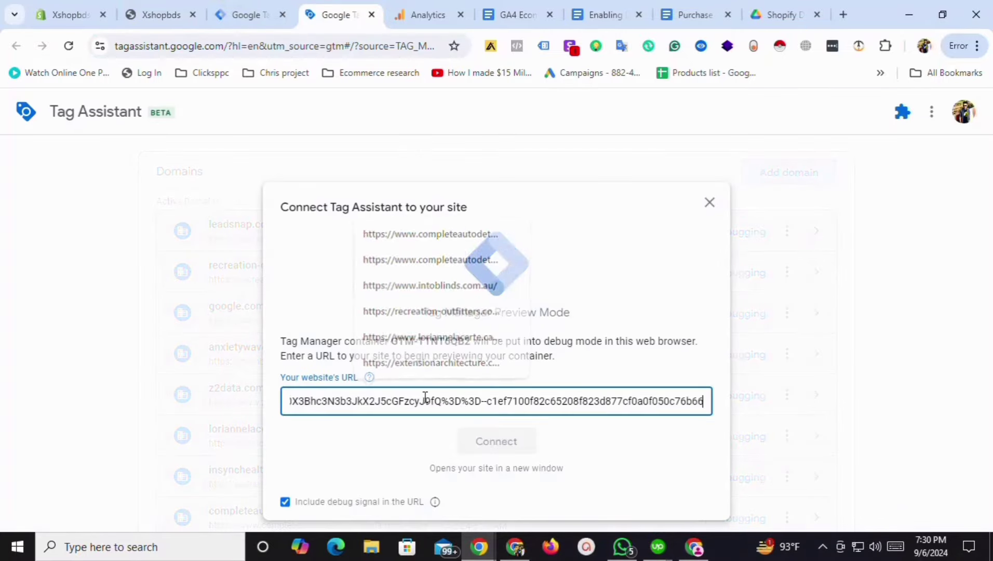
Connect the debugger to the store, continue past 'Connected!', and switch to the storefront tab.
left_click(511, 441)
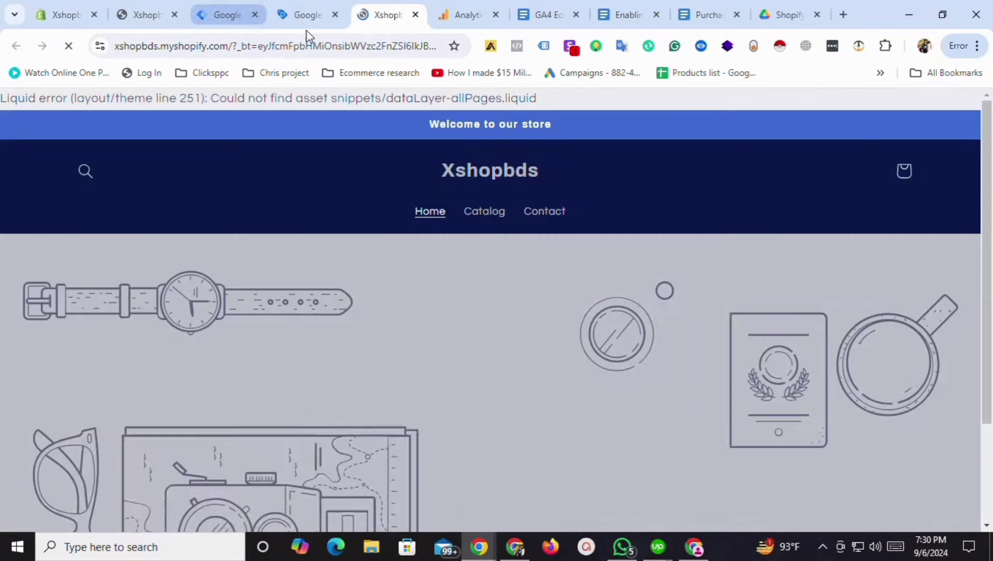
left_click(304, 16)
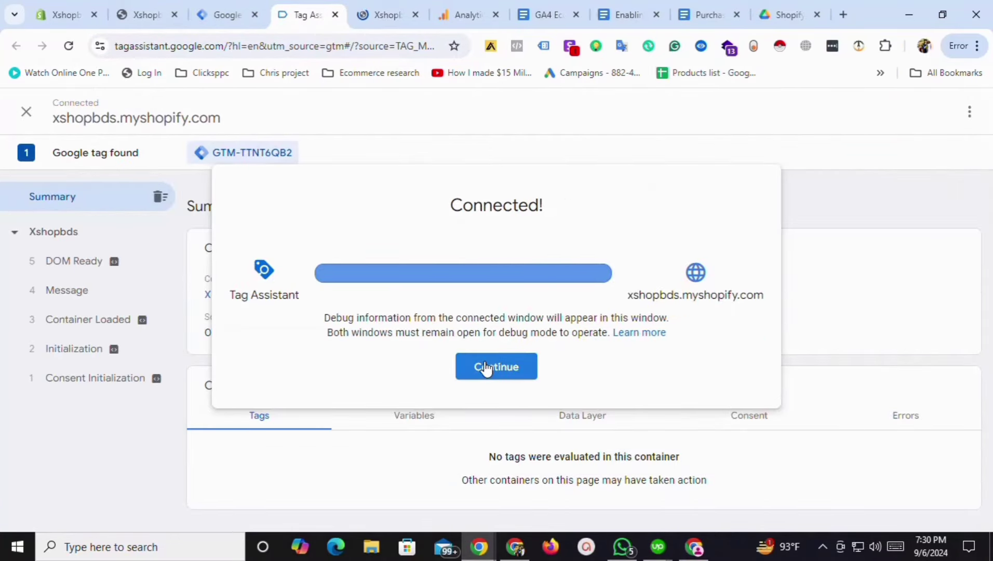
left_click(485, 368)
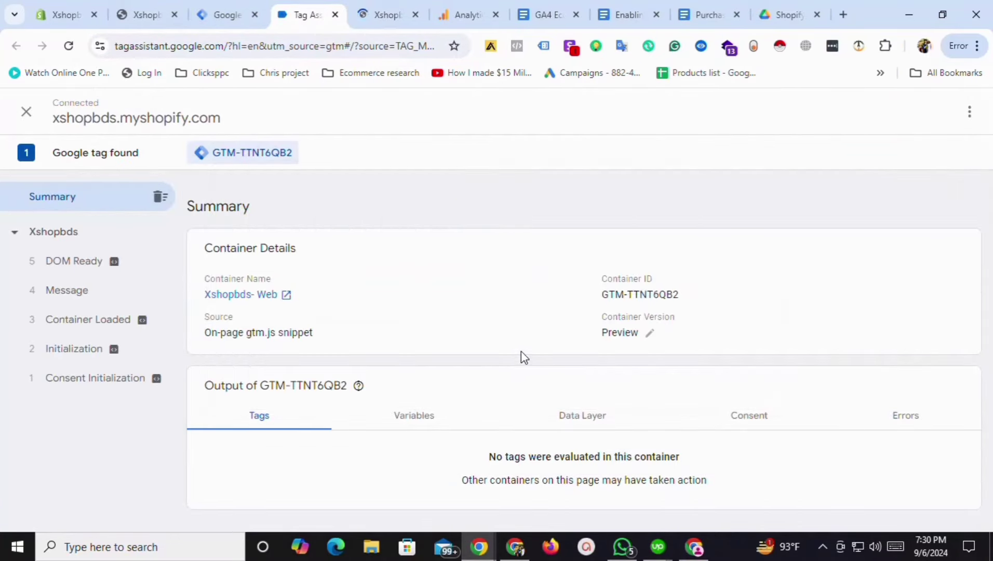
left_click(215, 13)
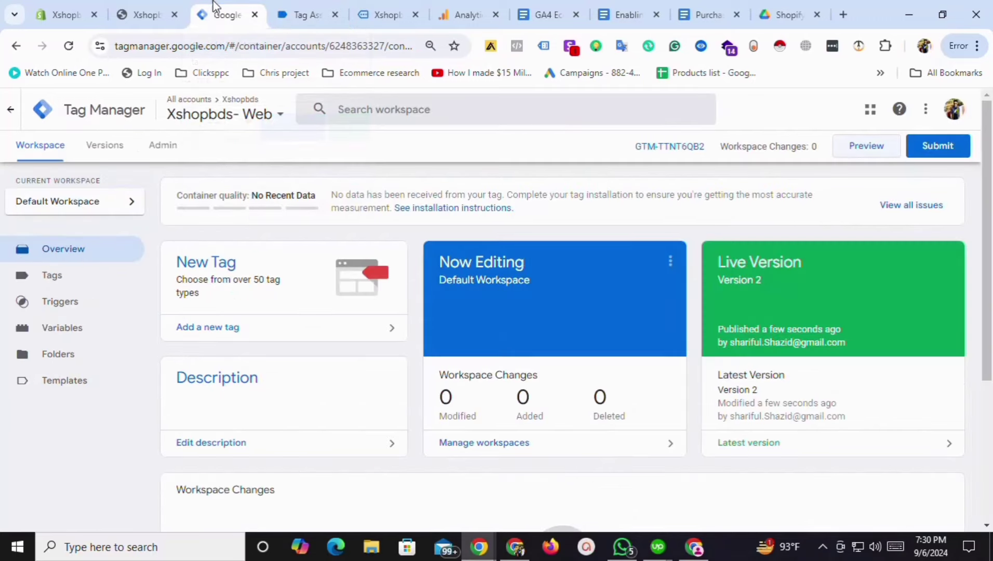
left_click(329, 7)
left_click(395, 17)
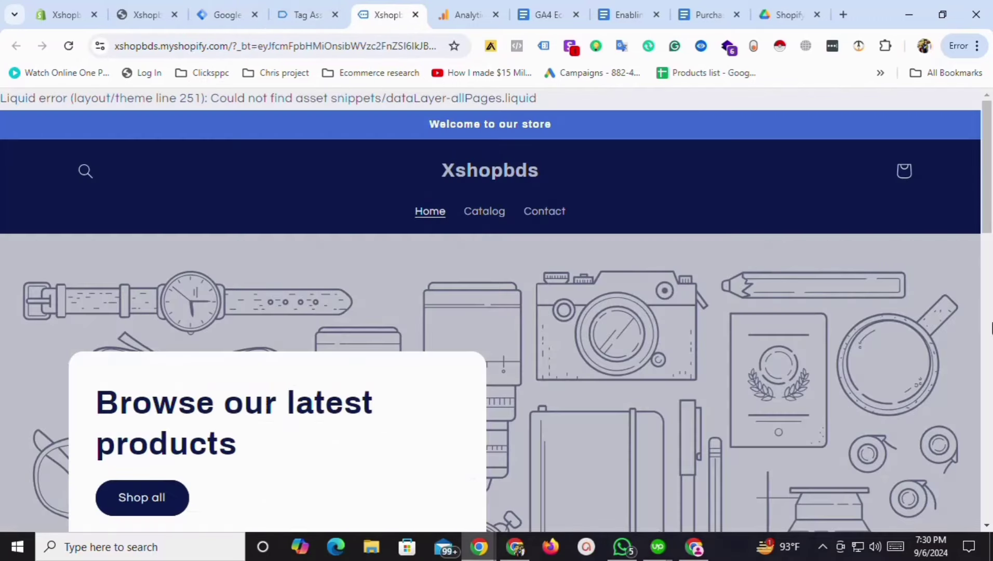
Open the Removable Roof Plush Pet House page and inspect nl_view_item's data layer: items, value 39.99, BDT.
scroll(255, 321, "down", 10)
left_click(166, 321)
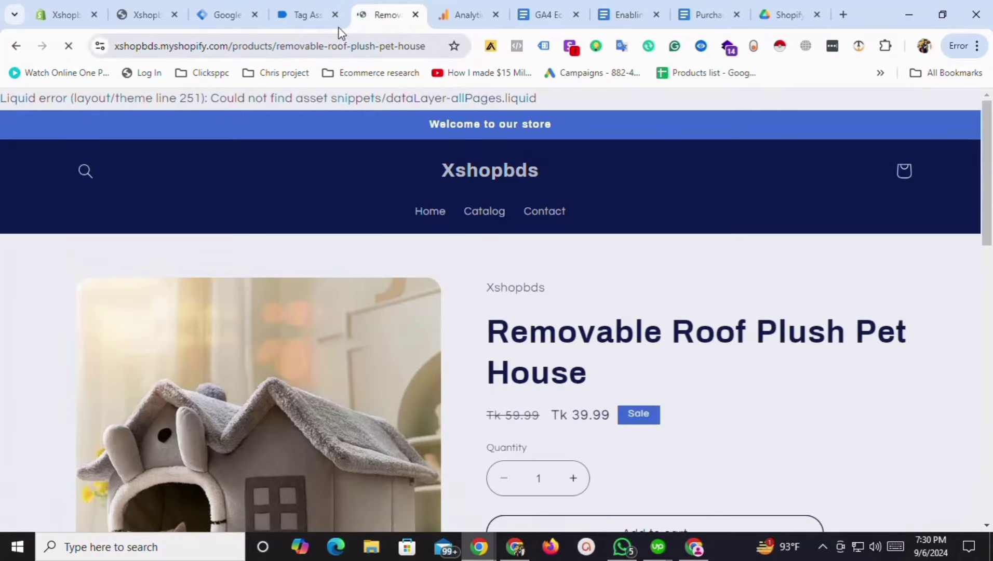
left_click(310, 7)
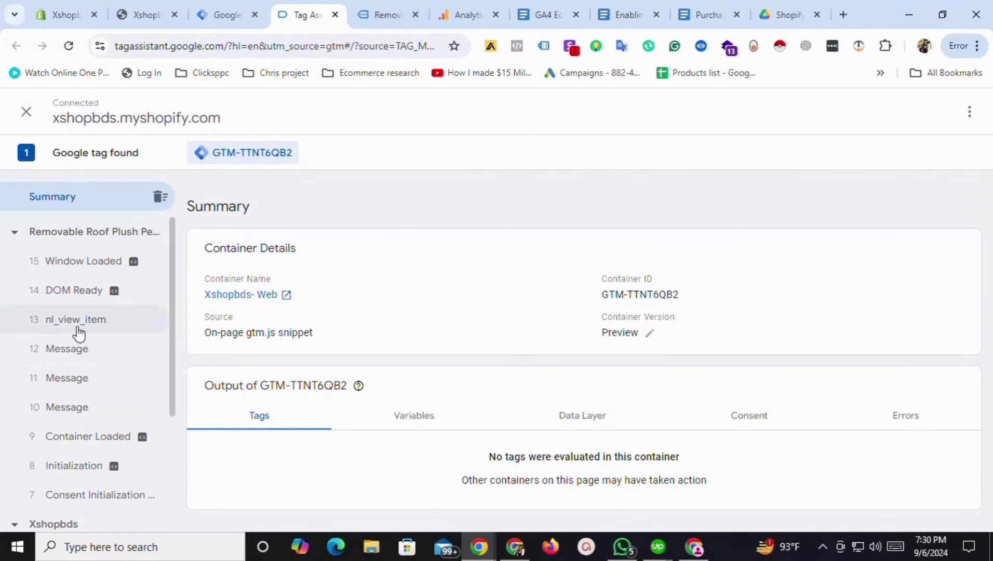
left_click(78, 320)
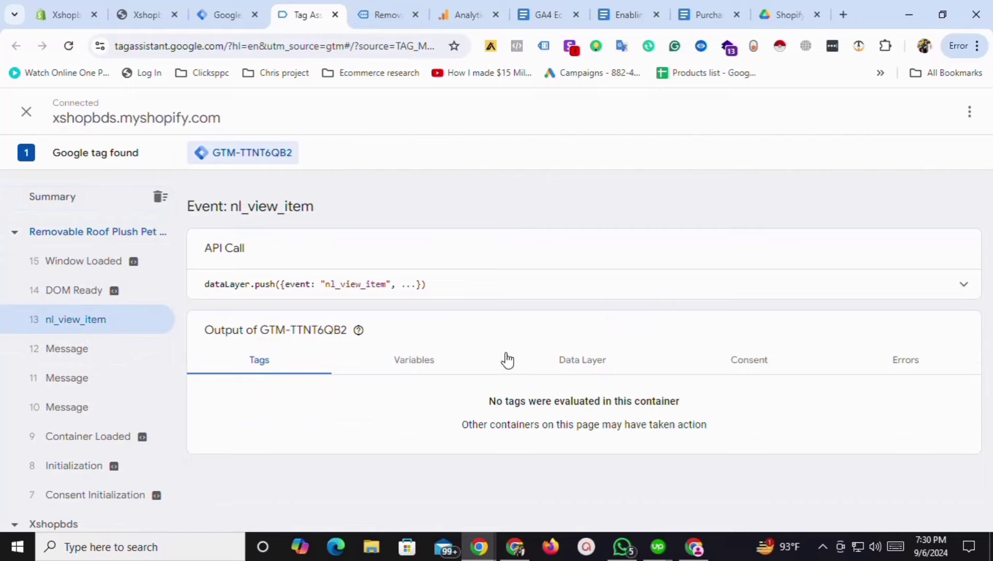
left_click(571, 358)
scroll(568, 355, "down", 4)
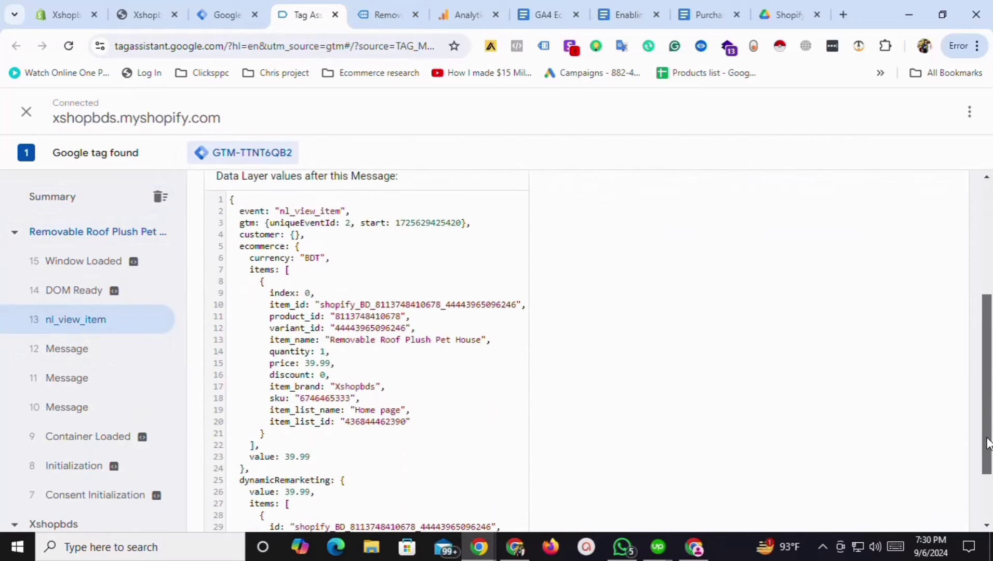
scroll(986, 444, "up", 2)
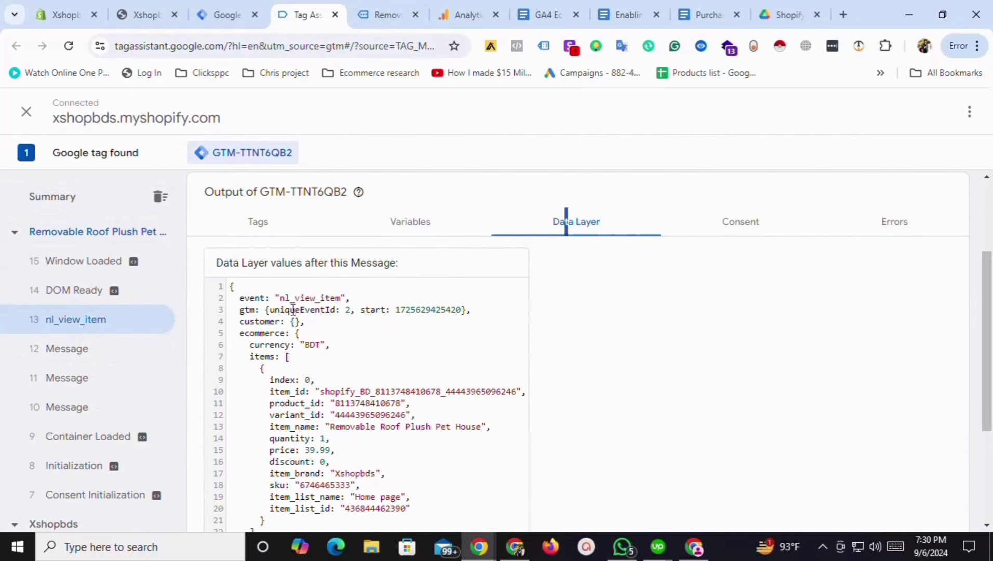
scroll(744, 332, "down", 2)
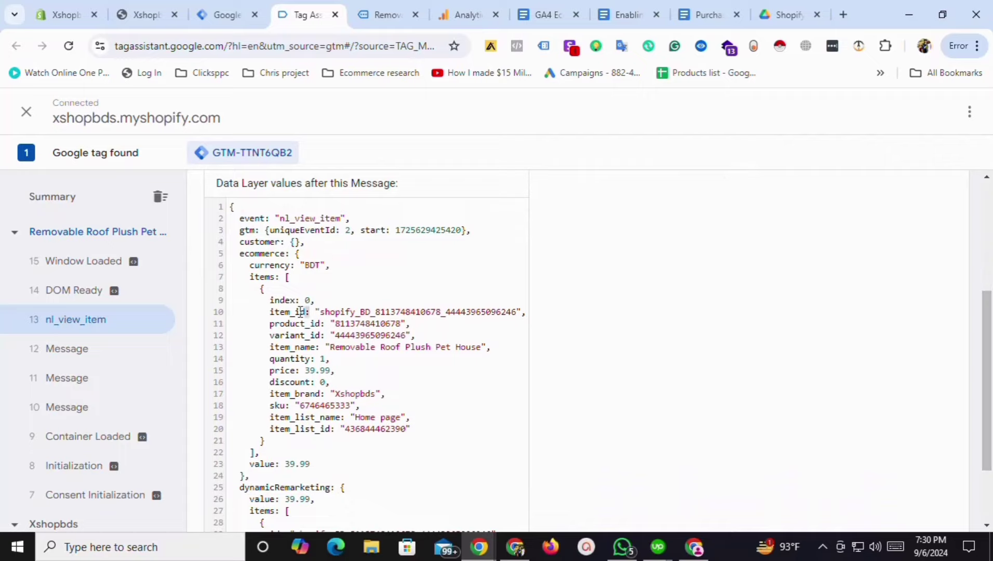
double_click(300, 312)
scroll(780, 423, "down", 2)
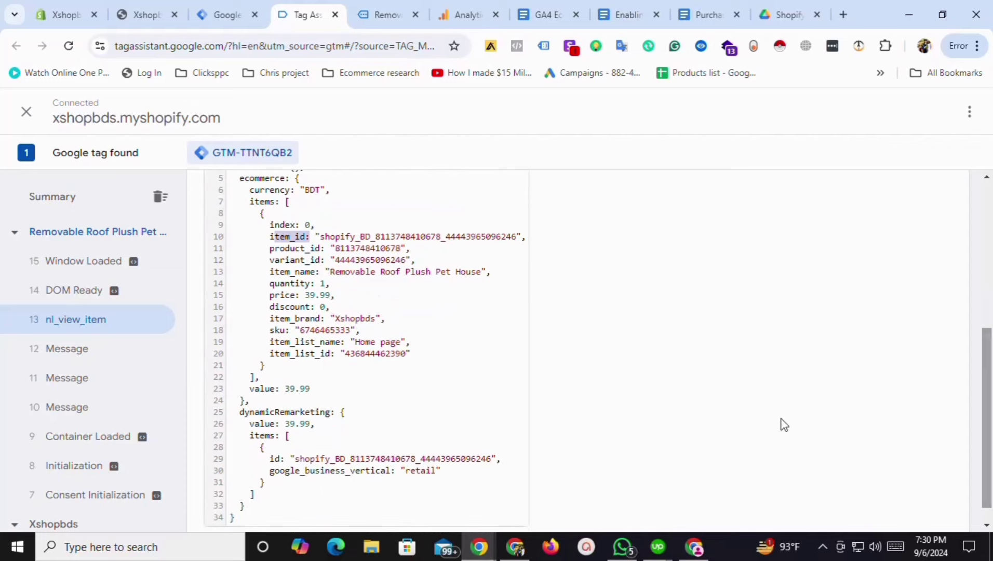
left_click(270, 390)
Add the pet house to the cart, proceed to checkout, and review the nl_add_to_cart and nl_begin_checkout events.
left_click(377, 13)
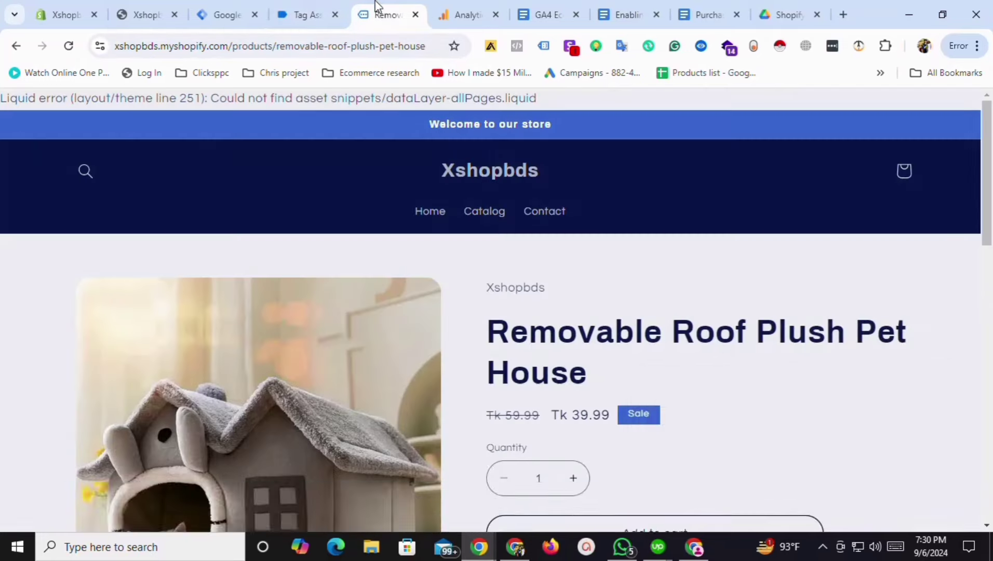
scroll(991, 295, "down", 3)
scroll(991, 295, "down", 1)
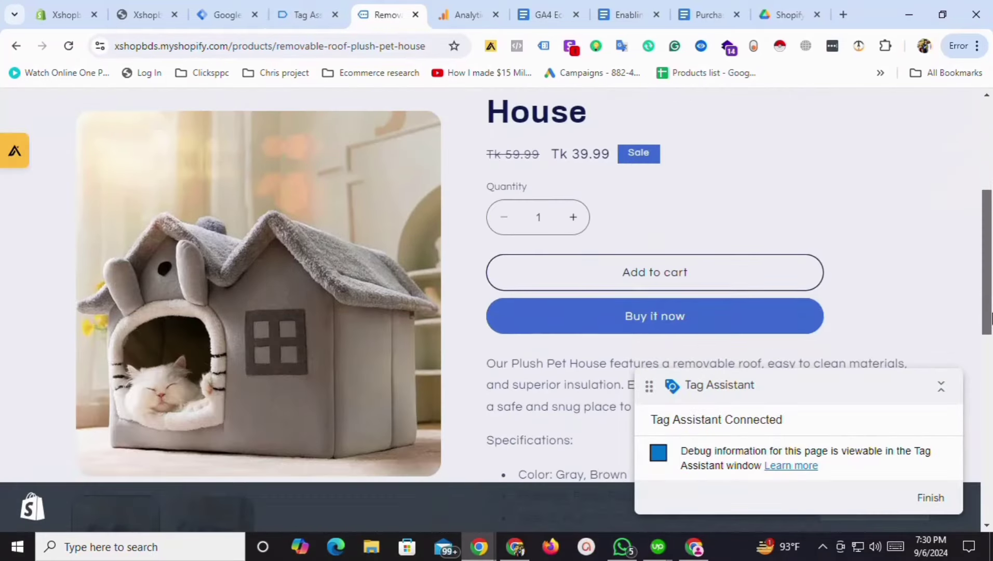
left_click(705, 277)
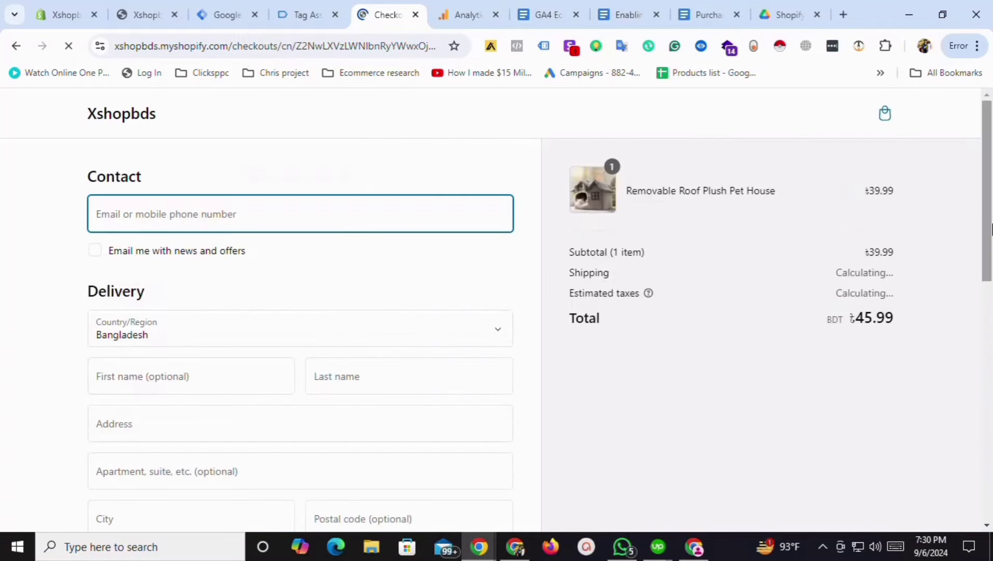
left_click_drag(992, 229, 991, 254)
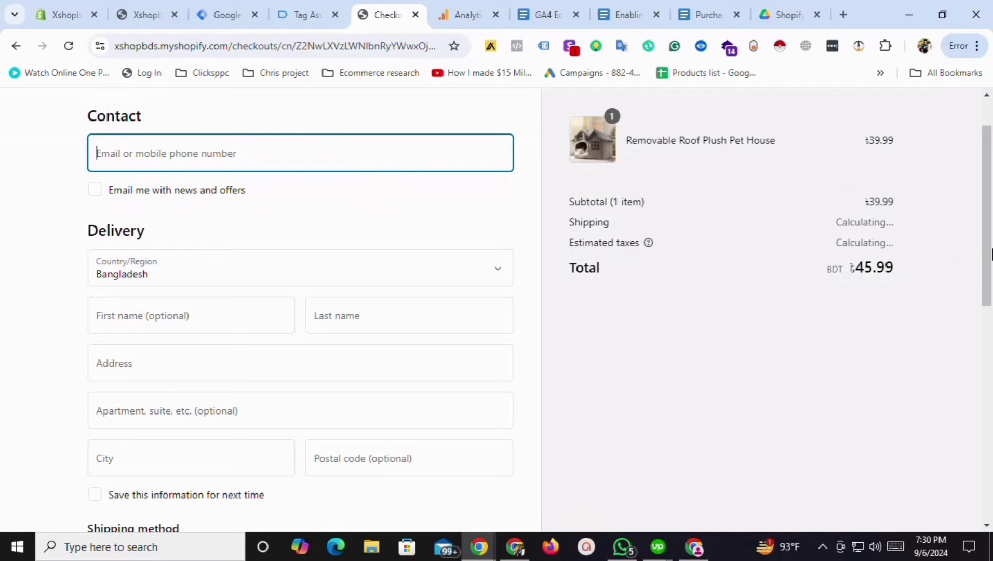
left_click(319, 14)
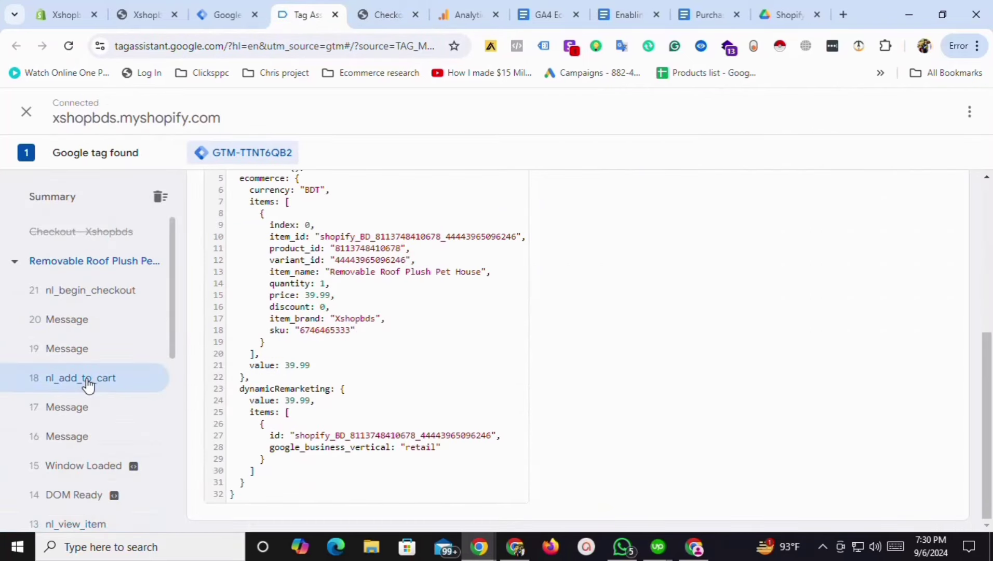
left_click(95, 290)
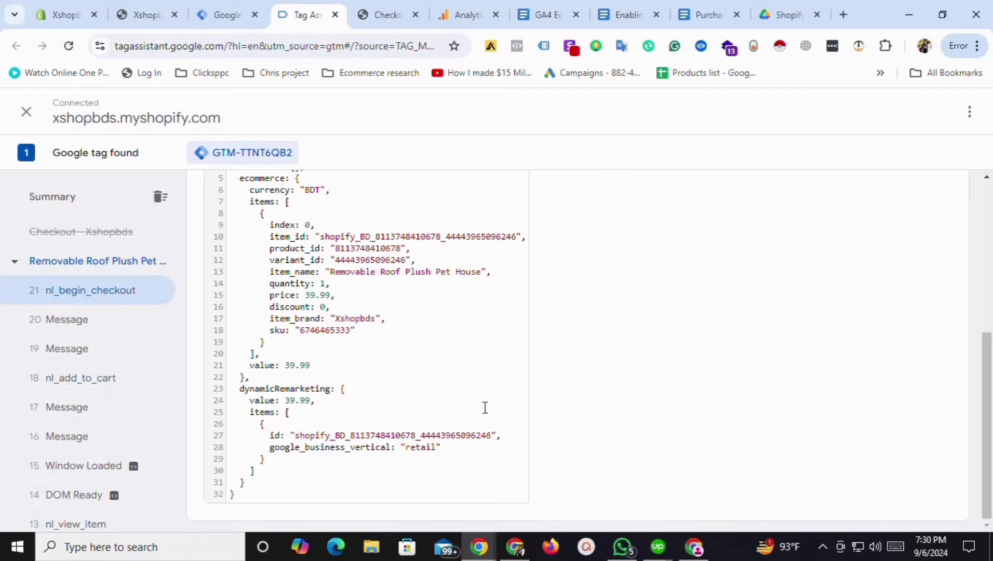
left_click_drag(990, 416, 991, 322)
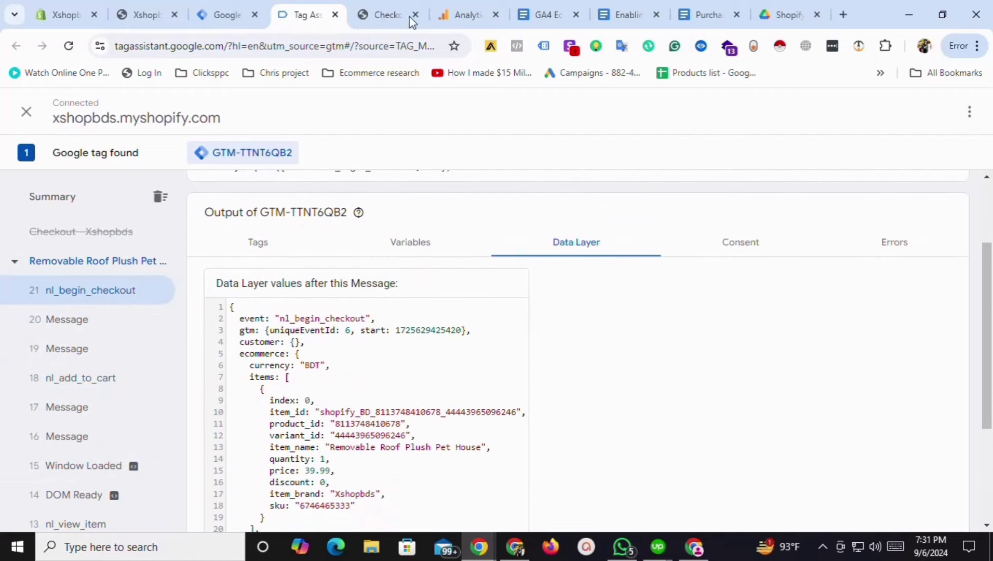
left_click(388, 15)
scroll(991, 263, "down", 2)
Fill the contact email, last name and delivery address from saved autofill entries.
scroll(990, 263, "up", 1)
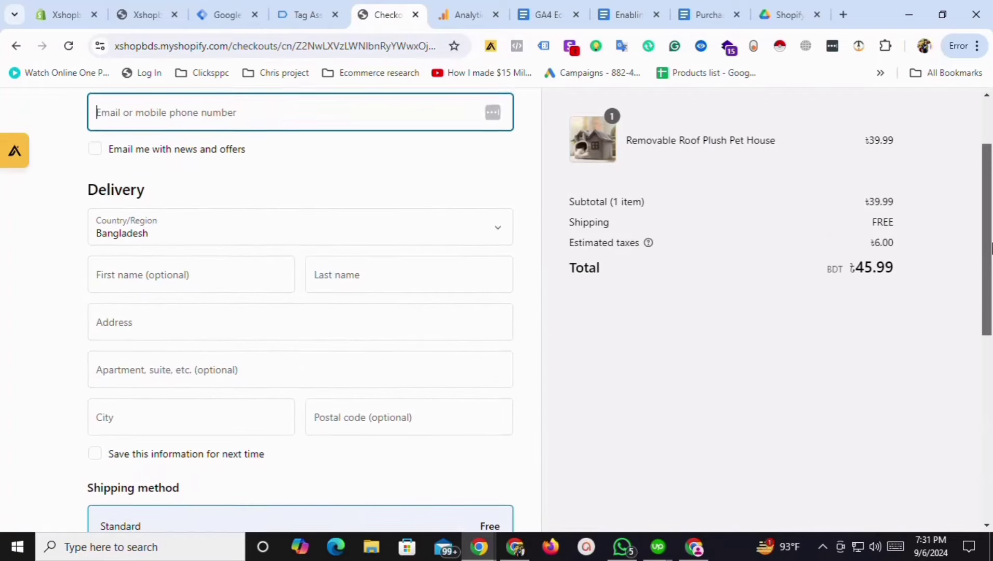
left_click(244, 116)
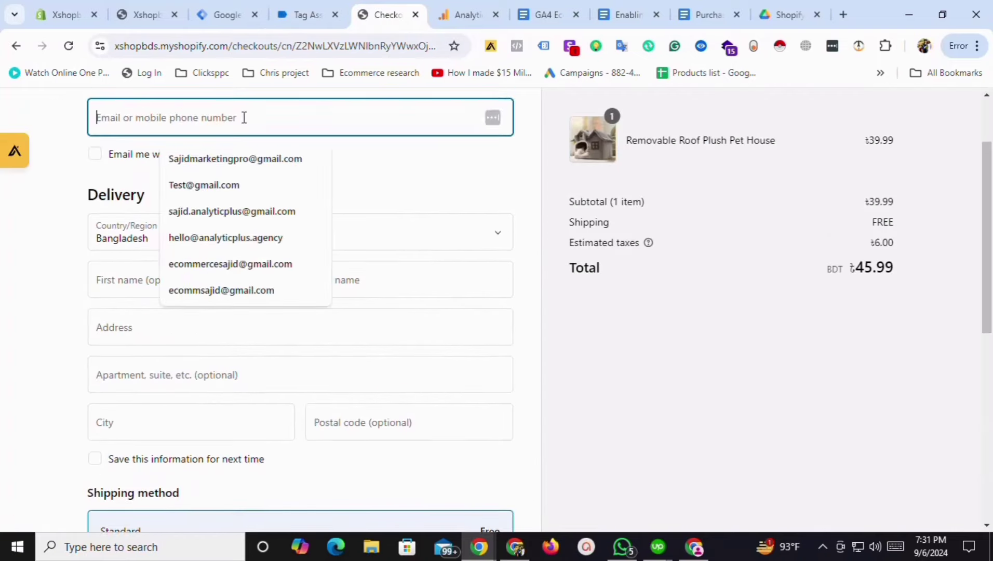
left_click(222, 185)
left_click(191, 288)
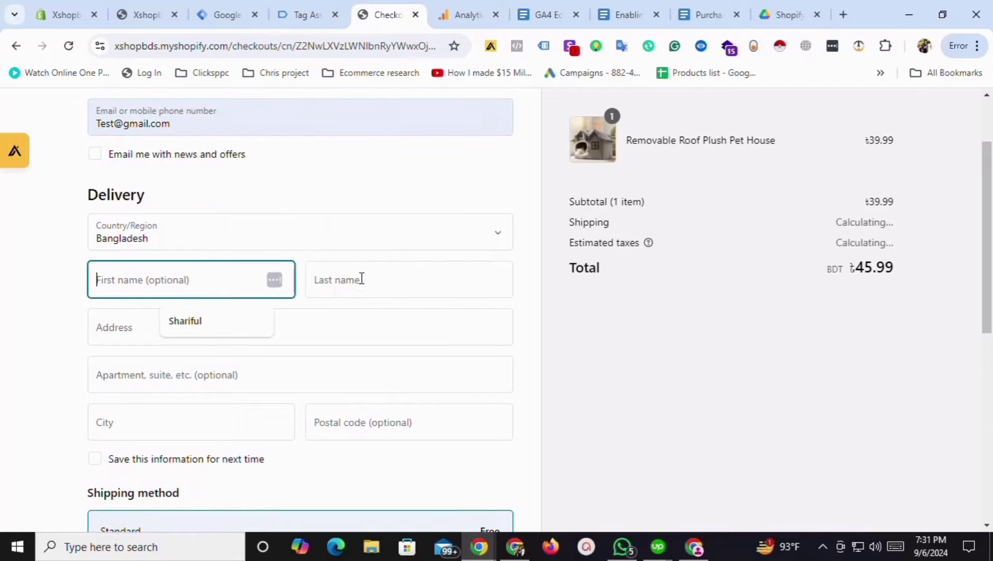
left_click(362, 281)
left_click(405, 325)
left_click(182, 327)
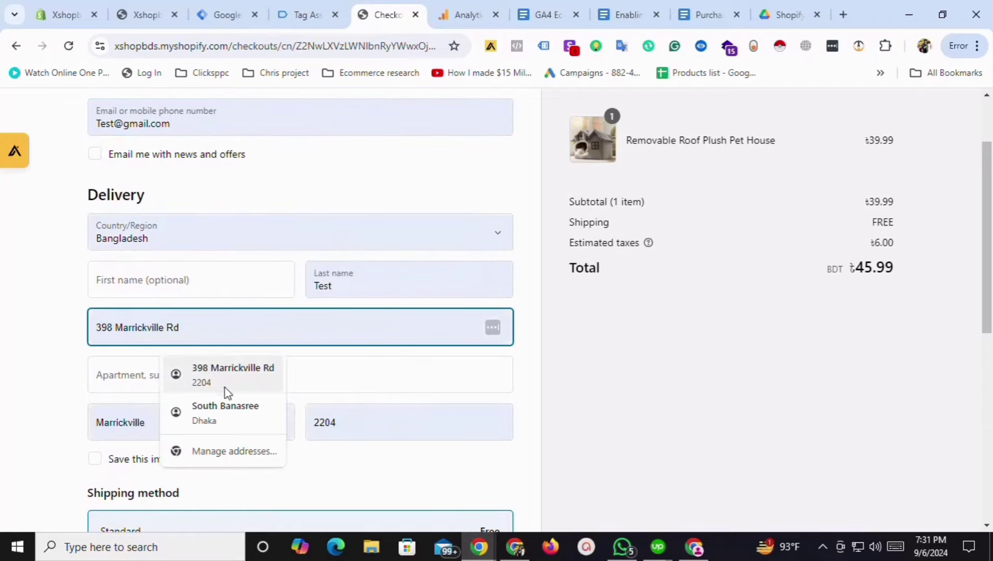
left_click(228, 413)
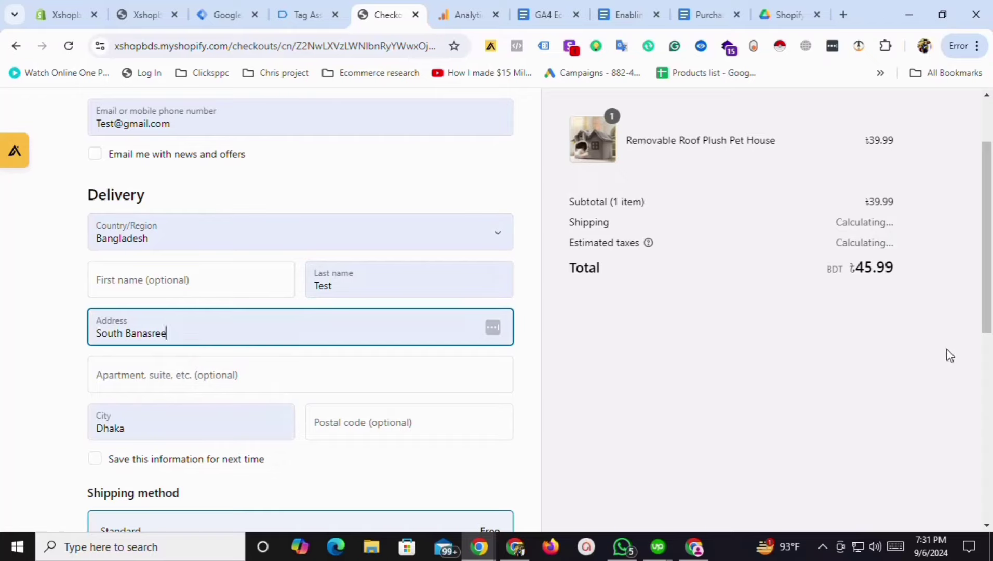
Place the Cash on Delivery order and reach the Thank you page at ৳45.99.
left_click_drag(982, 332, 983, 488)
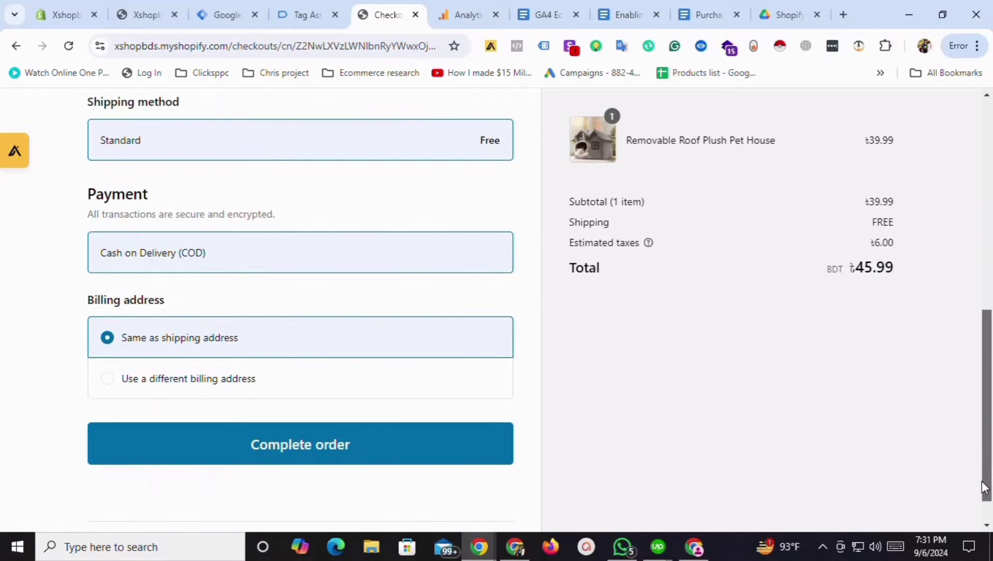
scroll(258, 405, "down", 2)
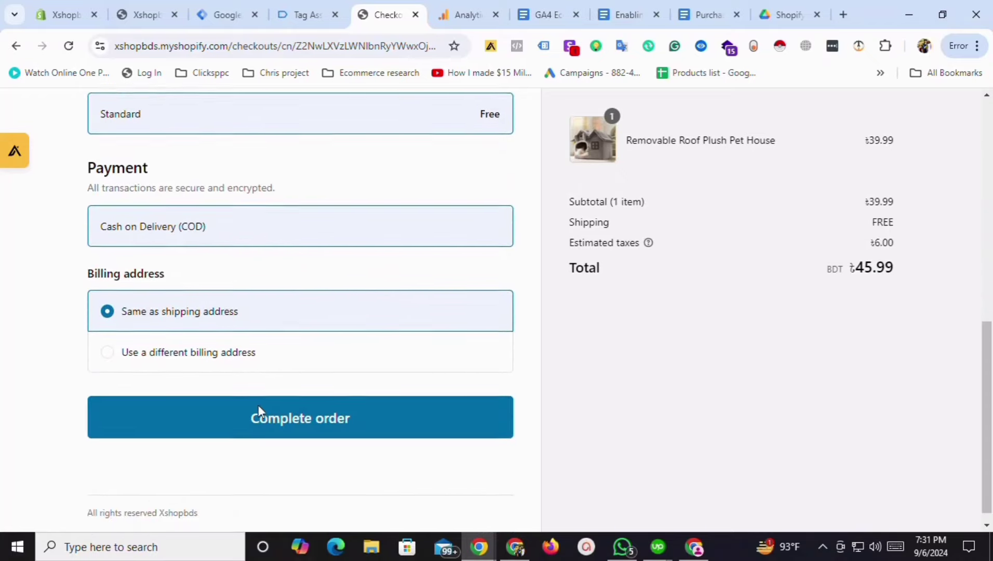
left_click(284, 413)
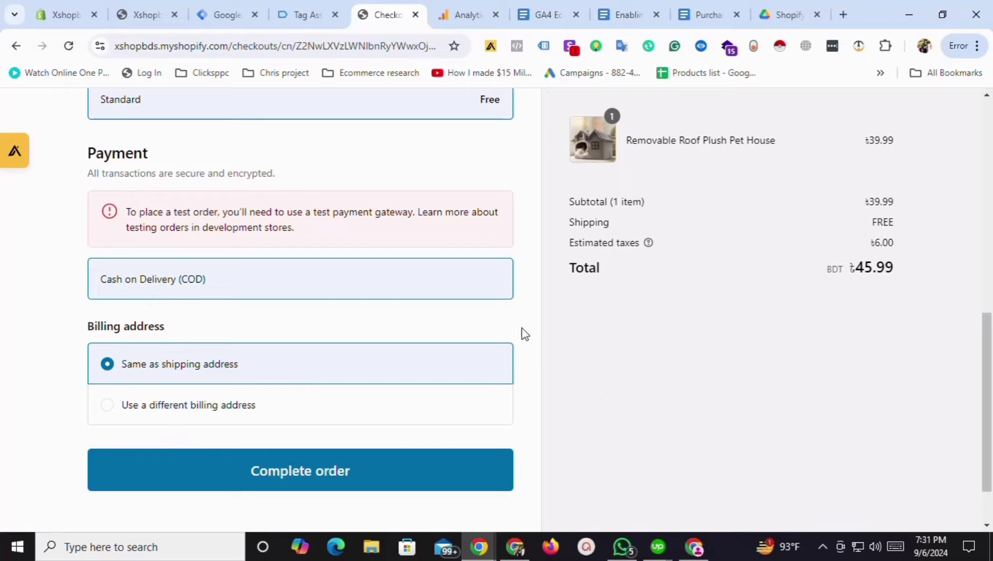
mouse_move(990, 336)
left_mouse_down()
mouse_move(990, 363)
mouse_move(990, 280)
mouse_move(990, 352)
left_mouse_up()
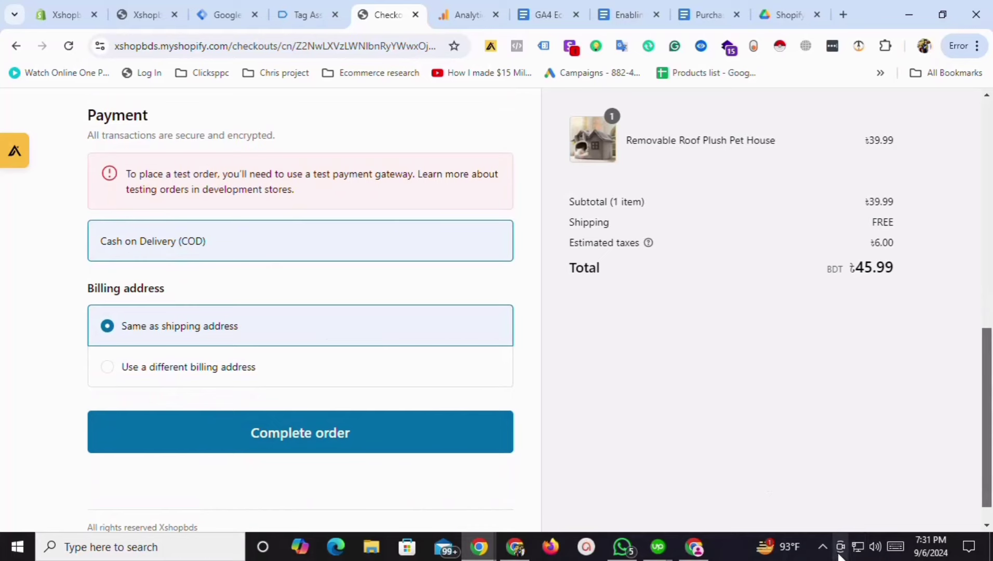
left_click(822, 547)
left_click(866, 494)
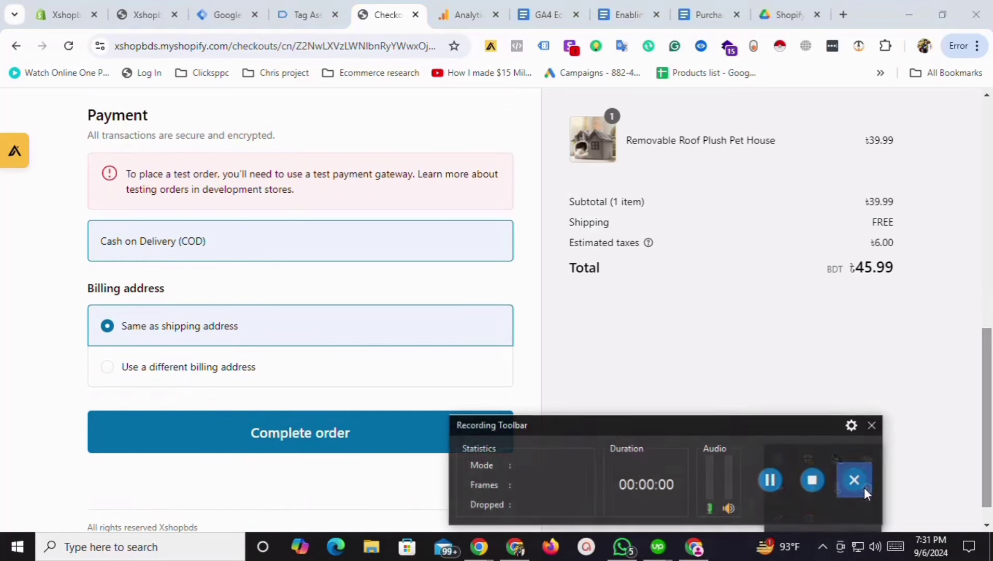
left_click(773, 480)
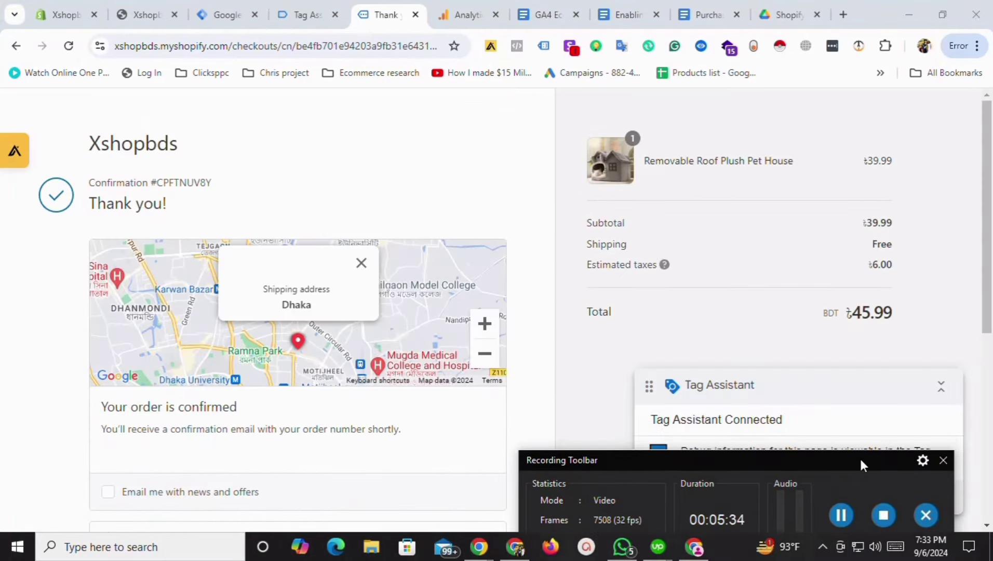
Inspect the purchase event's data layer: customer block, transaction_id, value 45.99, tax 6, BDT, and the pet house item.
left_click_drag(860, 456, 877, 519)
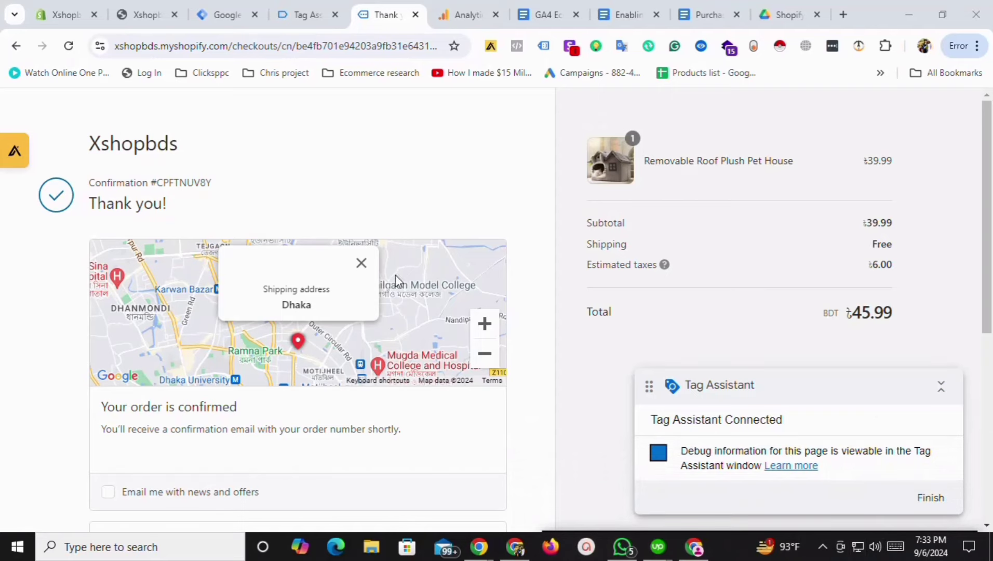
left_click(297, 14)
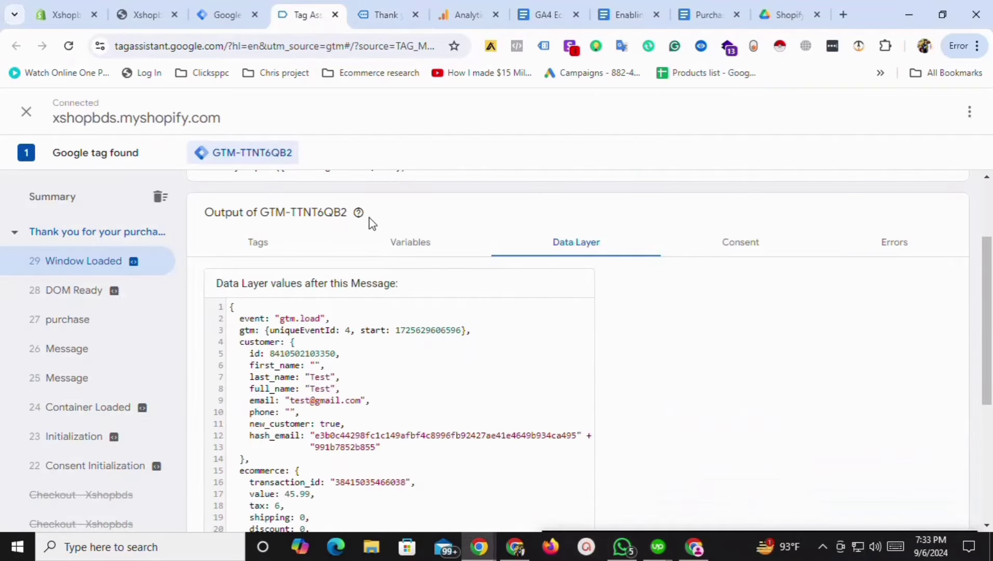
left_click(75, 321)
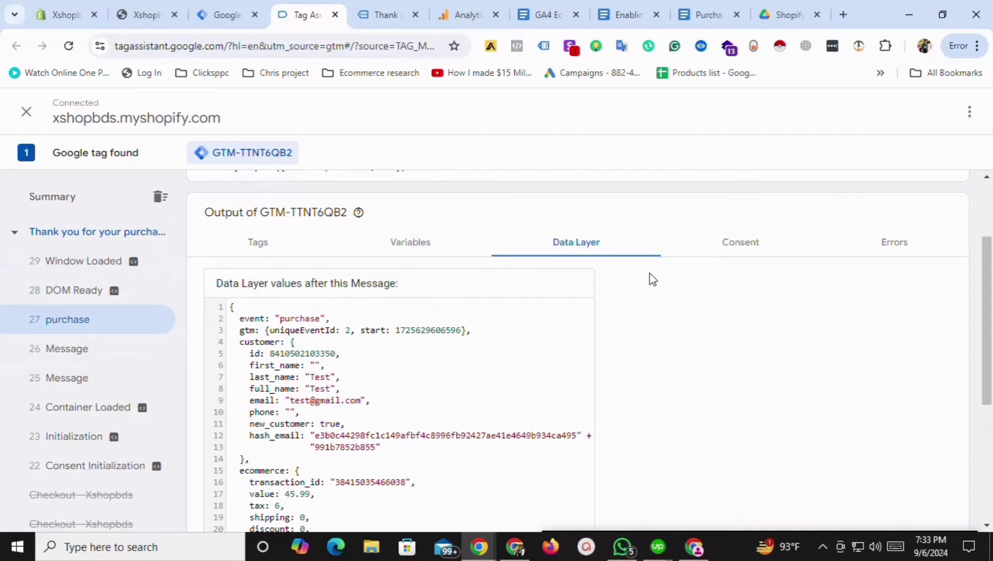
scroll(657, 291, "down", 2)
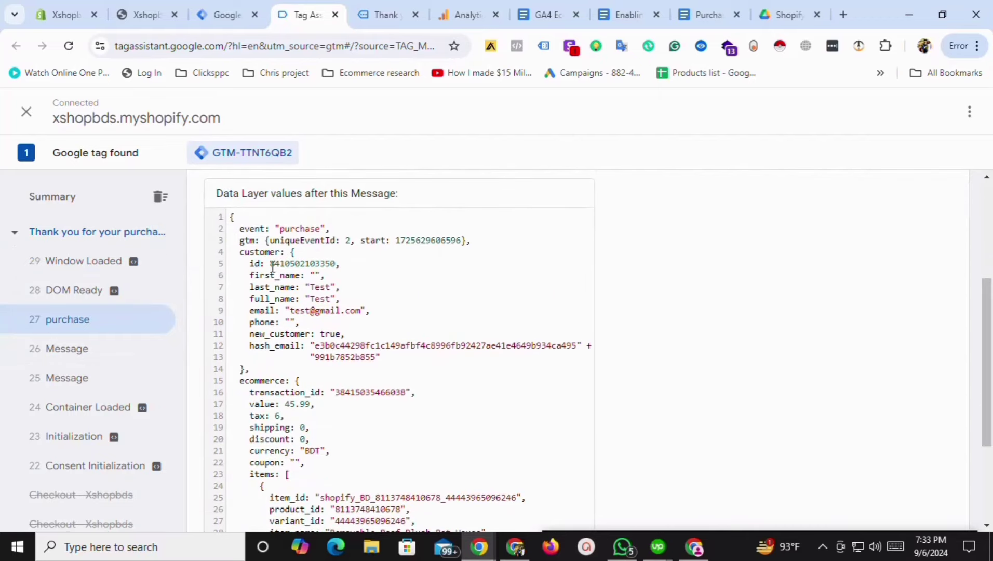
double_click(282, 253)
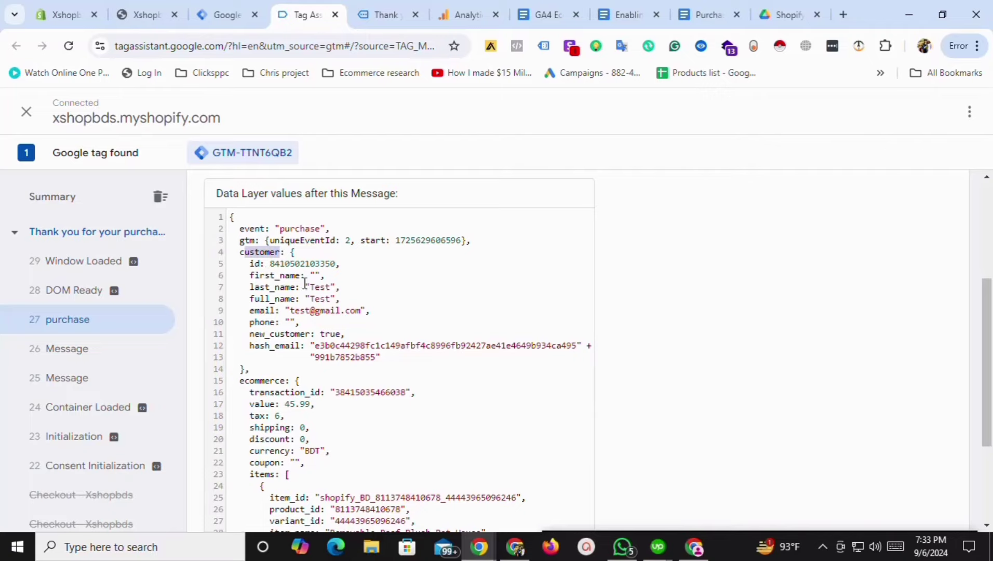
scroll(231, 271, "down", 3)
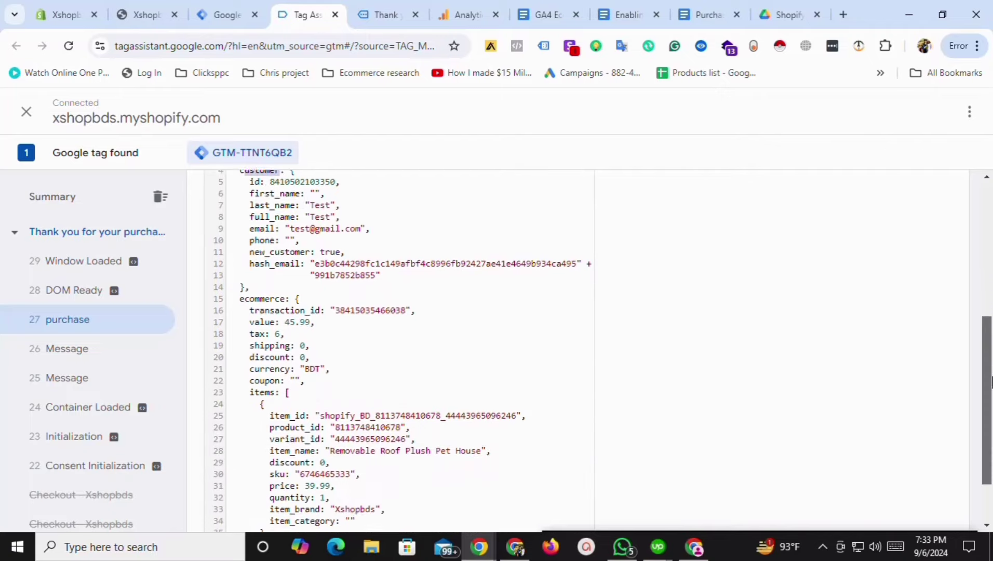
left_click_drag(319, 258, 247, 271)
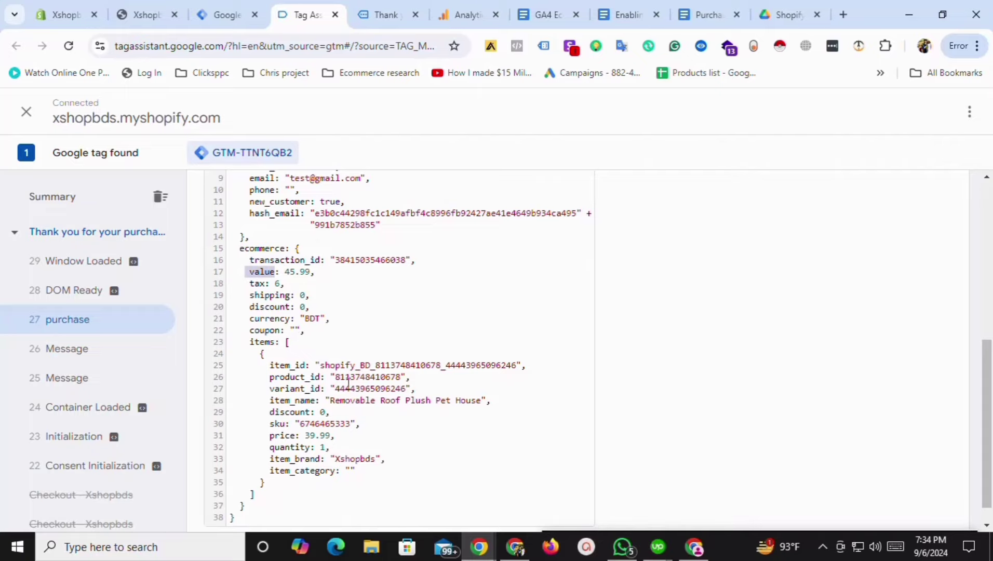
scroll(588, 409, "down", 1)
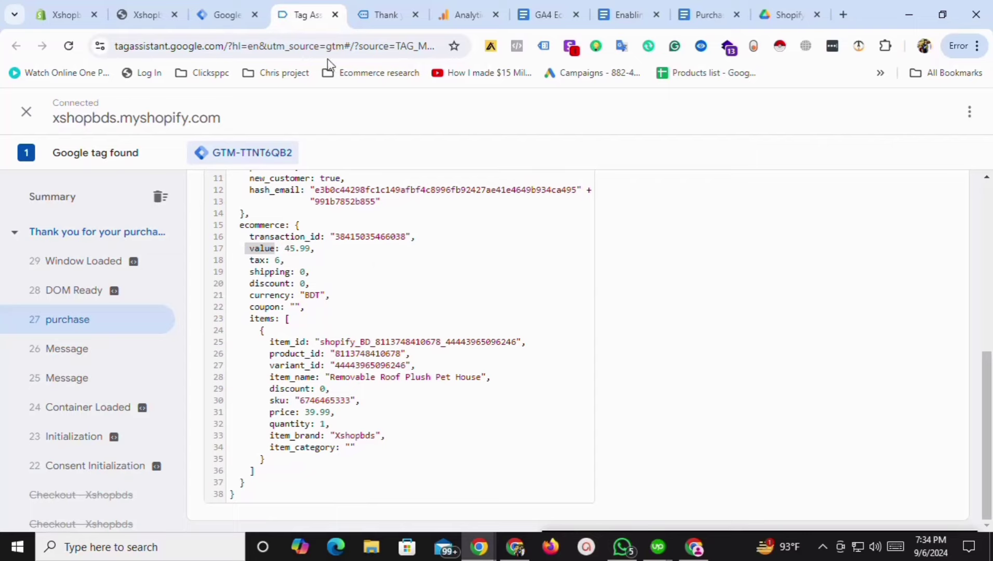
Skip the Google Analytics data collection setup to reach the Xshopbds Home page, then return to Tag Manager.
left_click(389, 11)
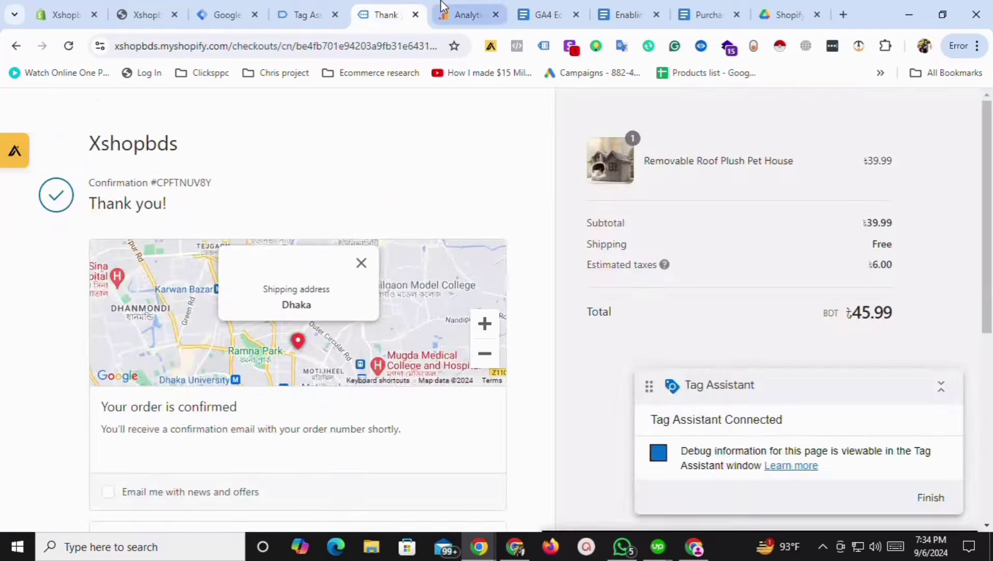
left_click(442, 7)
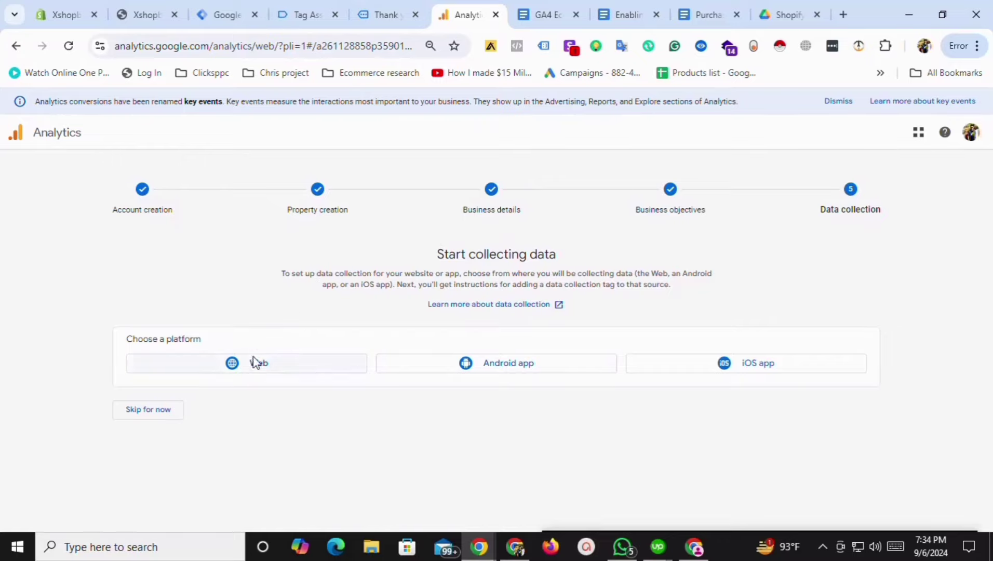
left_click(165, 422)
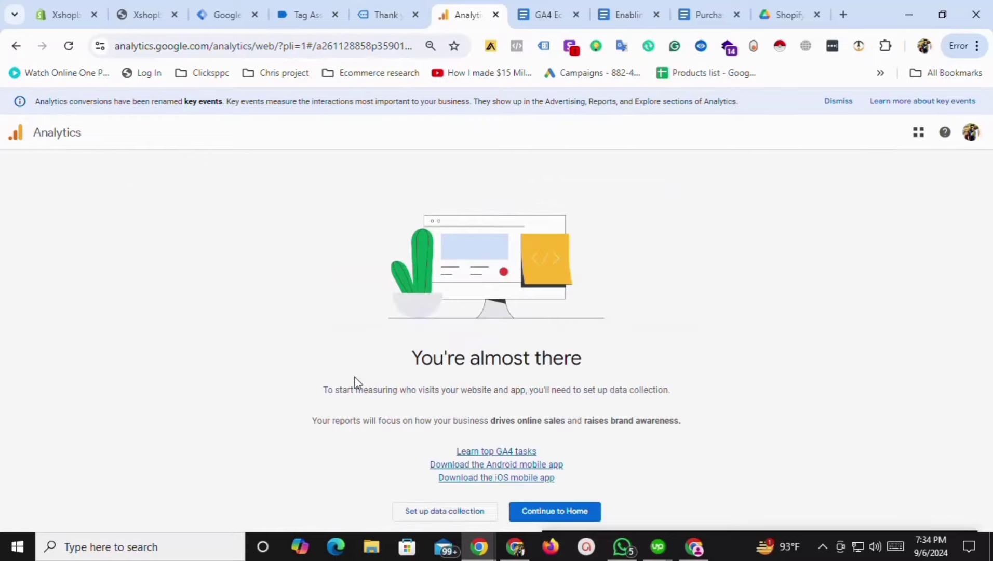
left_click(556, 513)
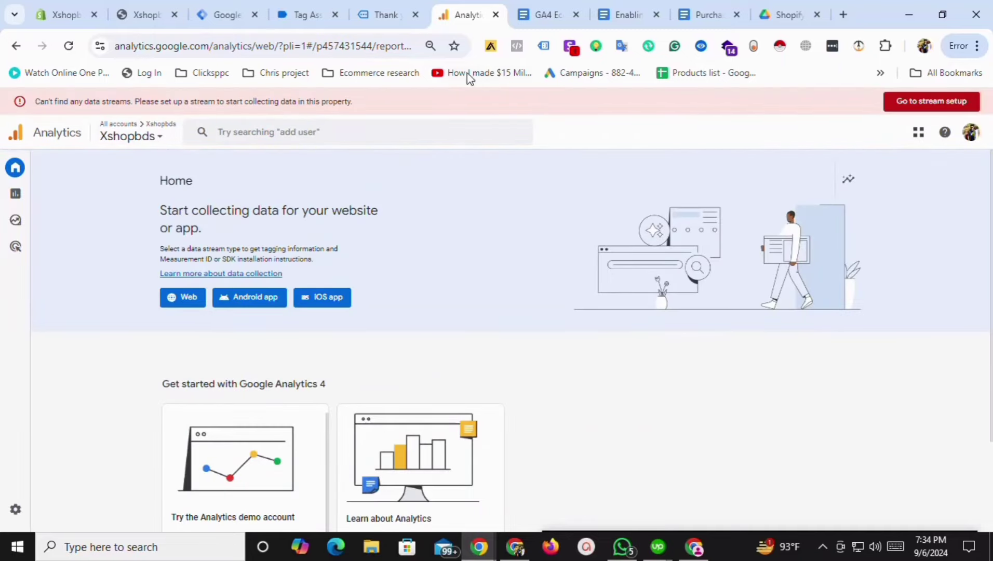
left_click(228, 11)
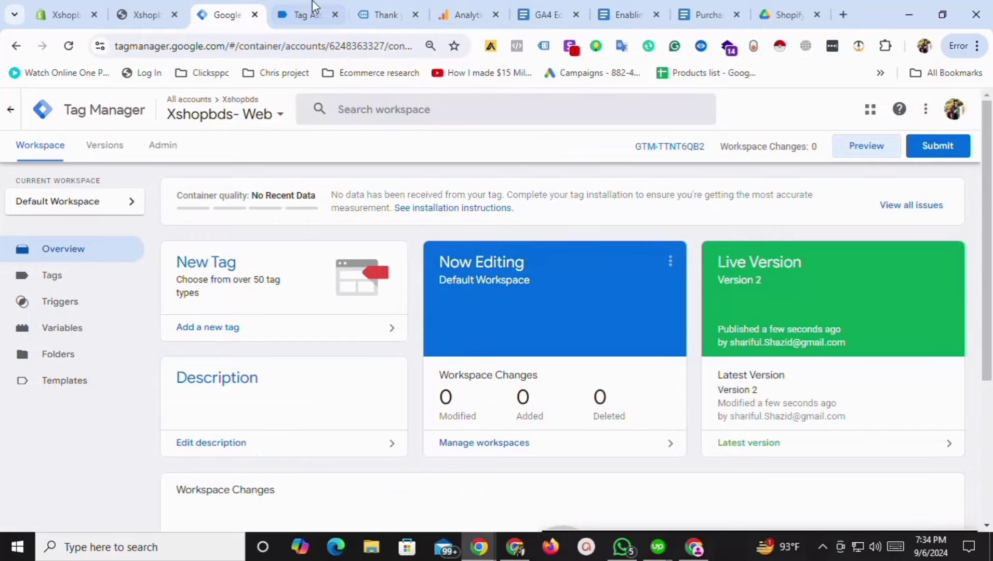
Start a new user-defined variable of type Constant, then go back to the Analytics Home page.
left_click(62, 283)
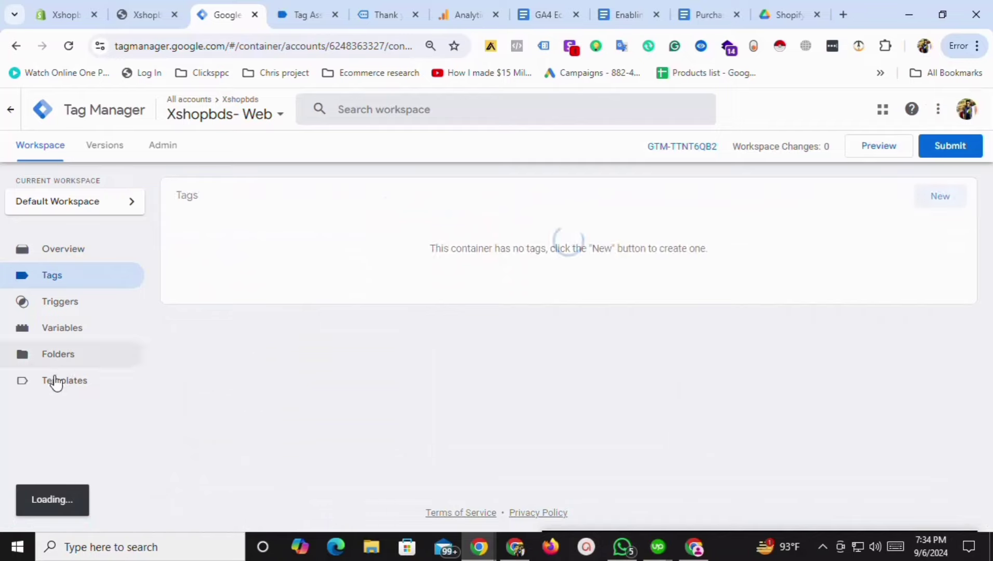
left_click(65, 334)
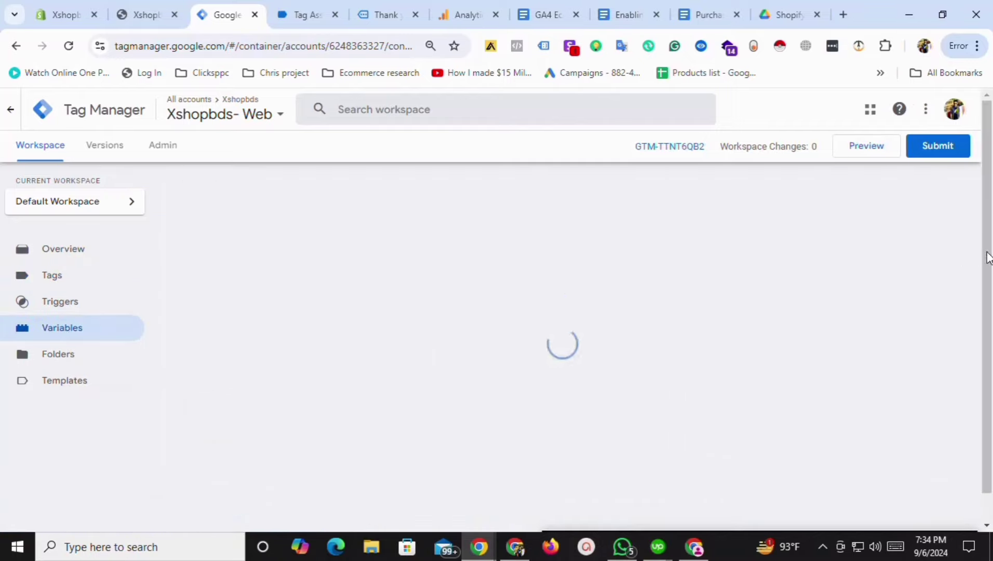
scroll(720, 418, "down", 1)
left_click(929, 373)
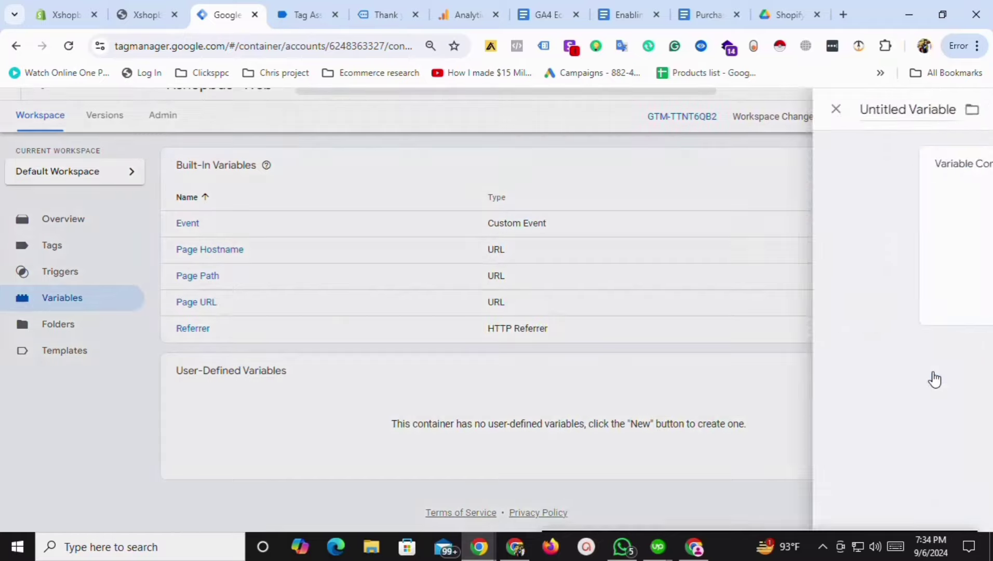
left_click(522, 236)
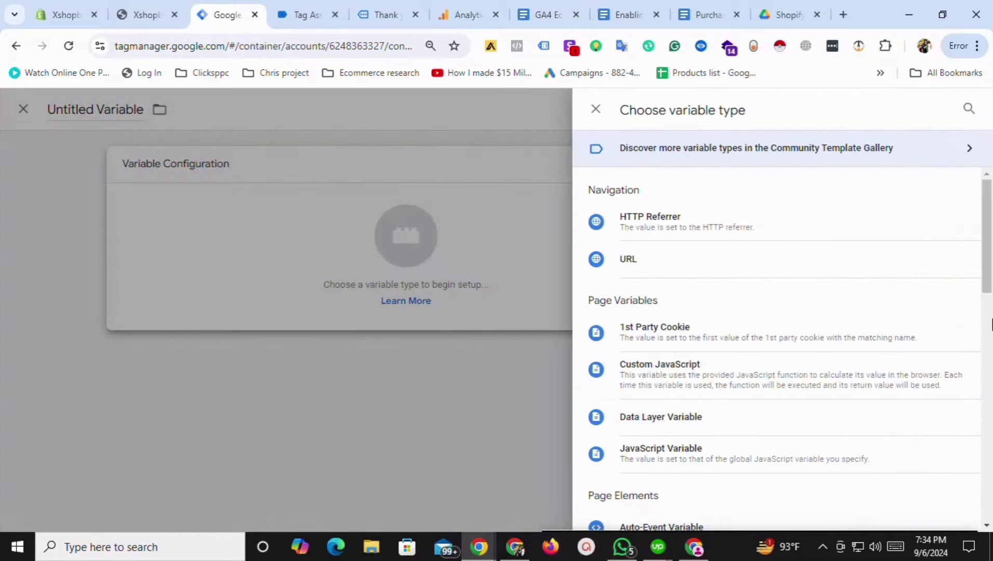
scroll(784, 382, "down", 6)
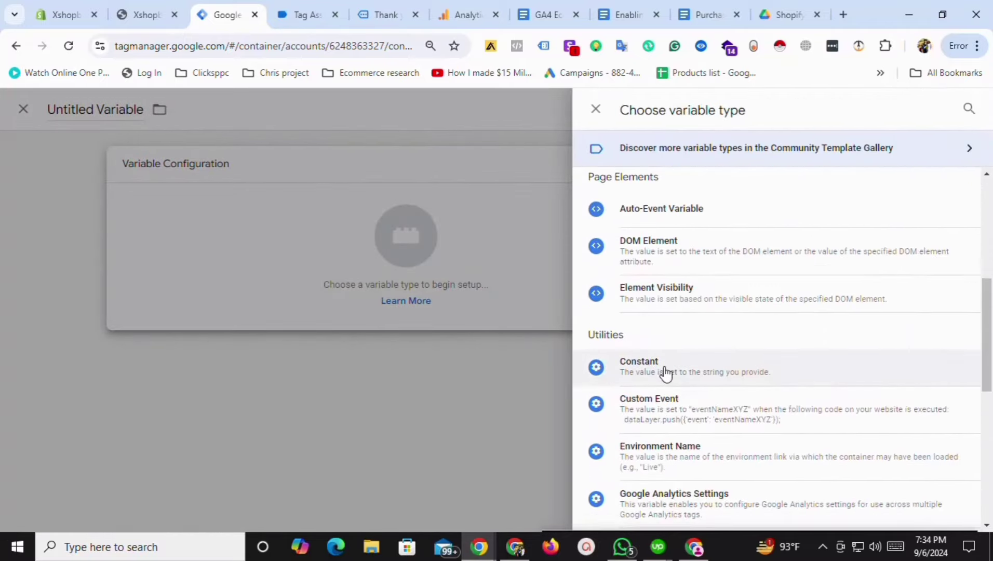
left_click(667, 372)
left_click(367, 295)
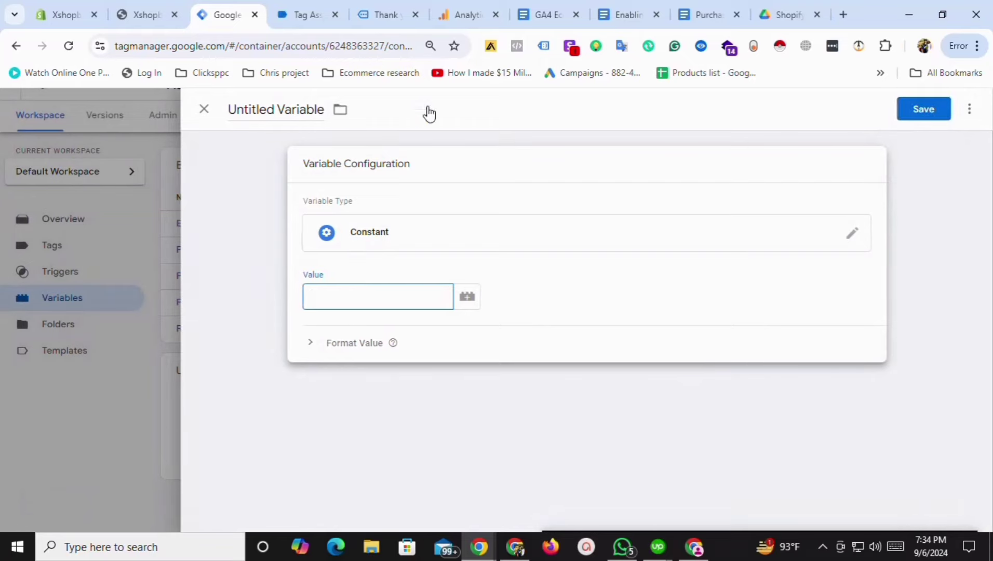
left_click(452, 13)
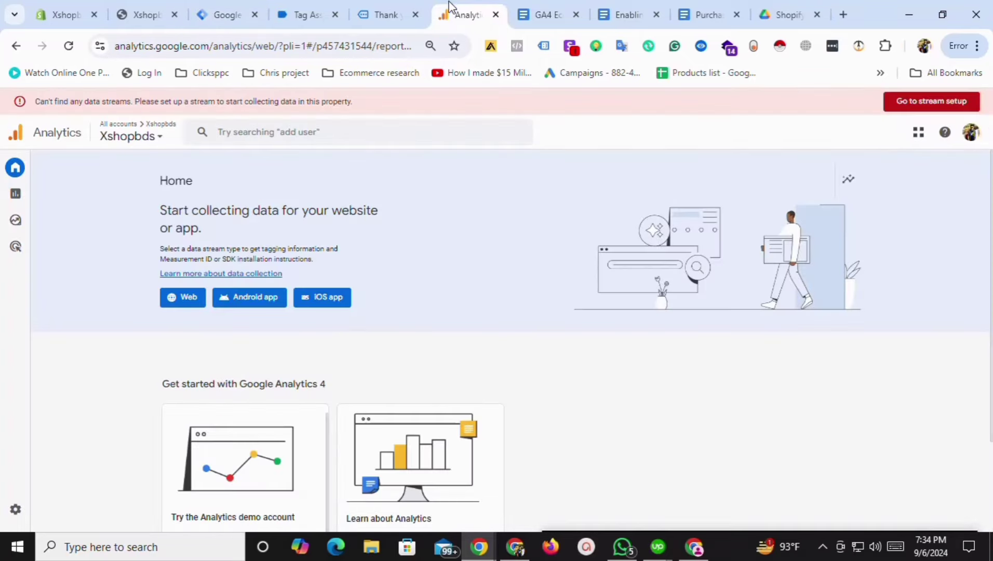
Start a web stream with the store's xshopbds.myshopify.com URL and the stream name xshopbds.
left_click(180, 307)
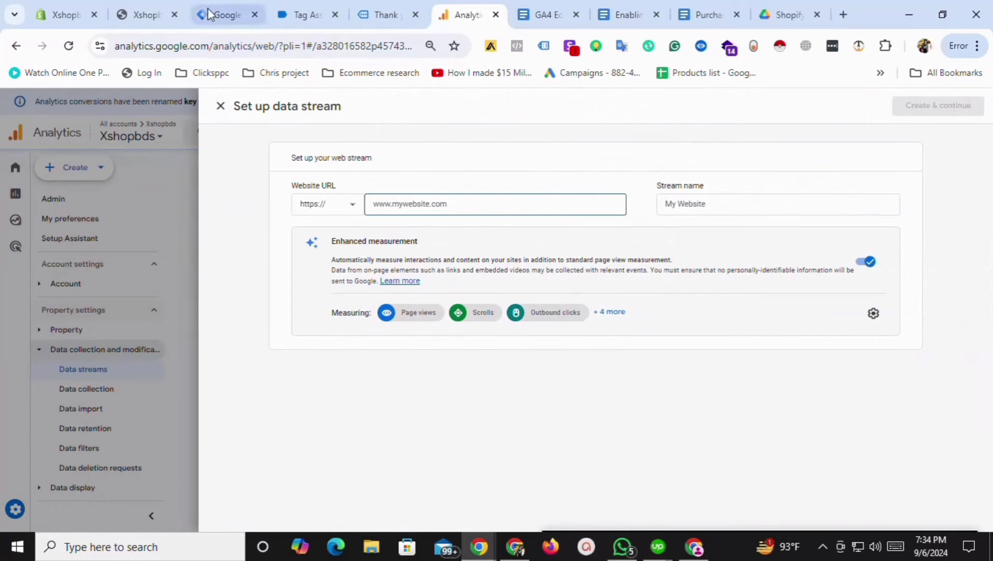
left_click(162, 6)
left_click_drag(224, 47, 116, 46)
key("ctrl+c")
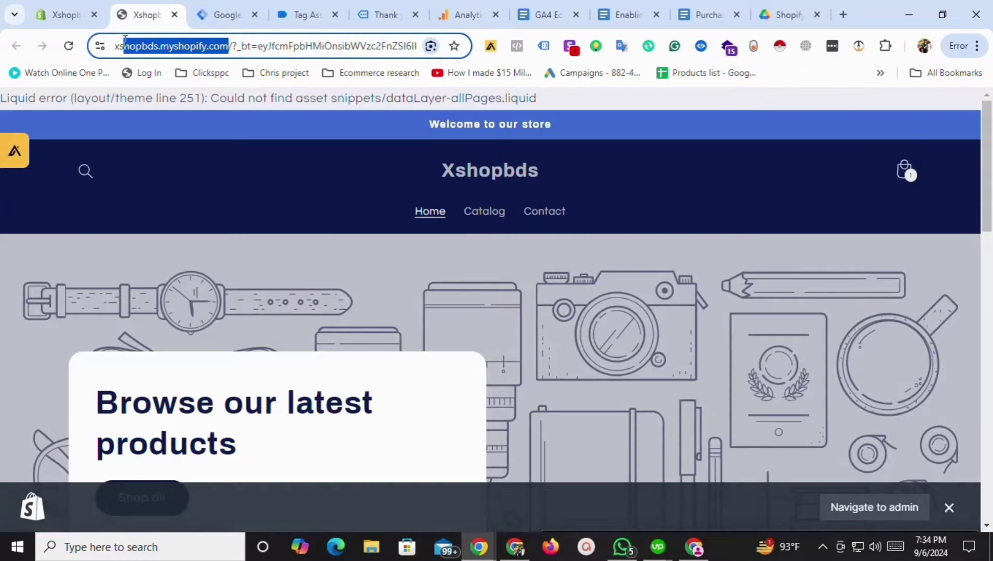
left_click(469, 7)
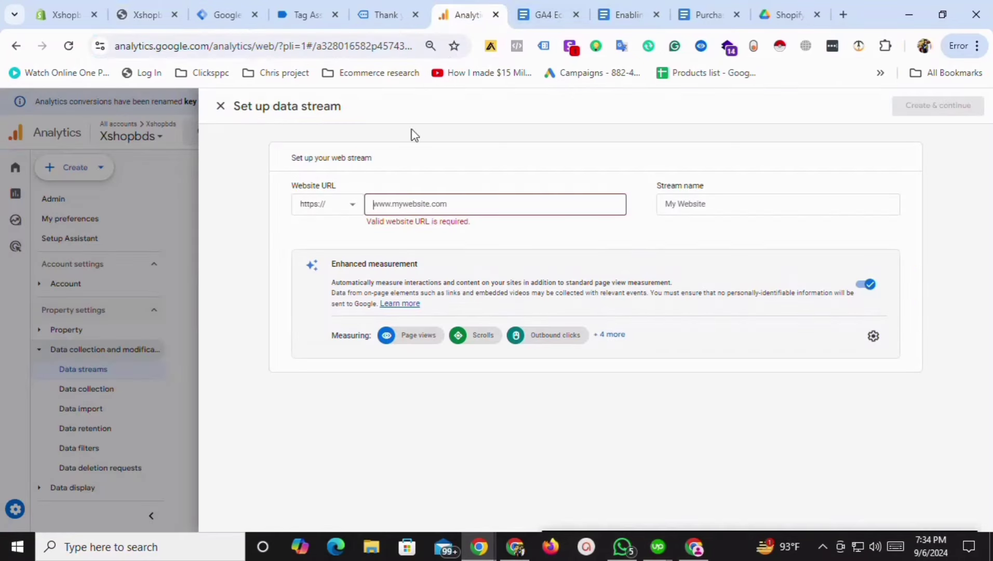
key("ctrl+v")
left_click(721, 205)
key("ctrl+v")
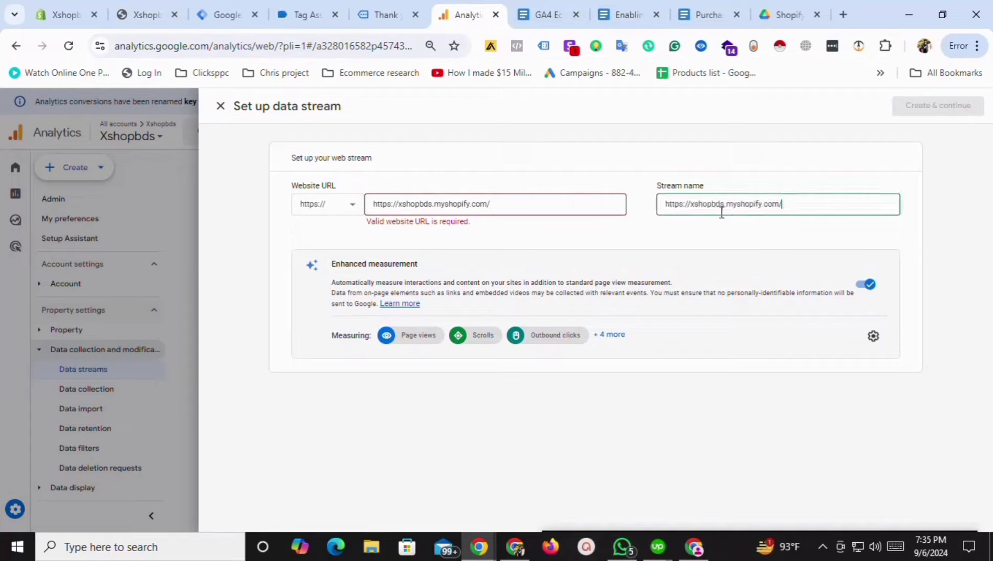
left_click_drag(692, 206, 658, 210)
key("BackSpace")
left_click_drag(760, 203, 698, 202)
key("BackSpace")
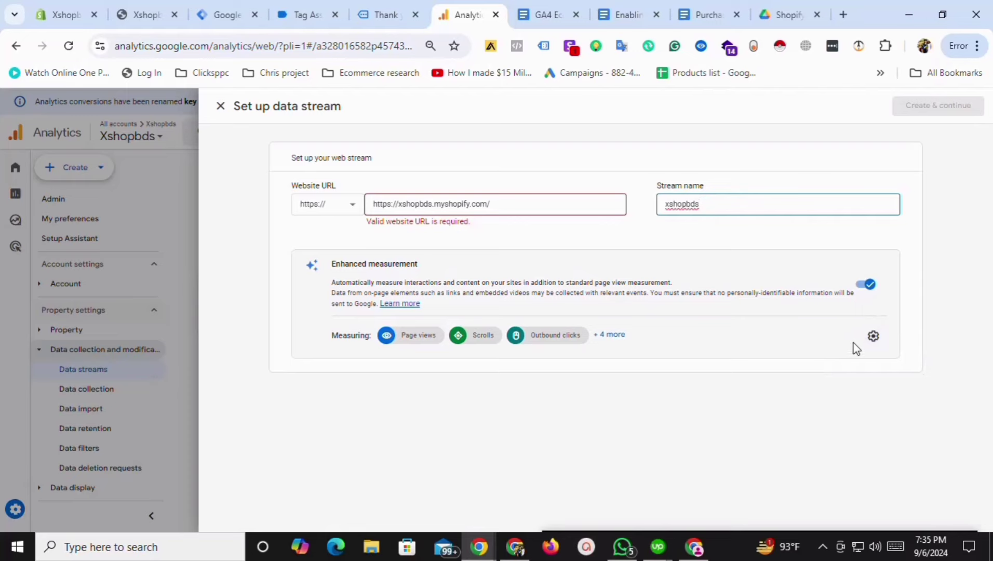
Turn off scroll, form interaction, site search, video and file download tracking, keeping page views only.
left_click(874, 338)
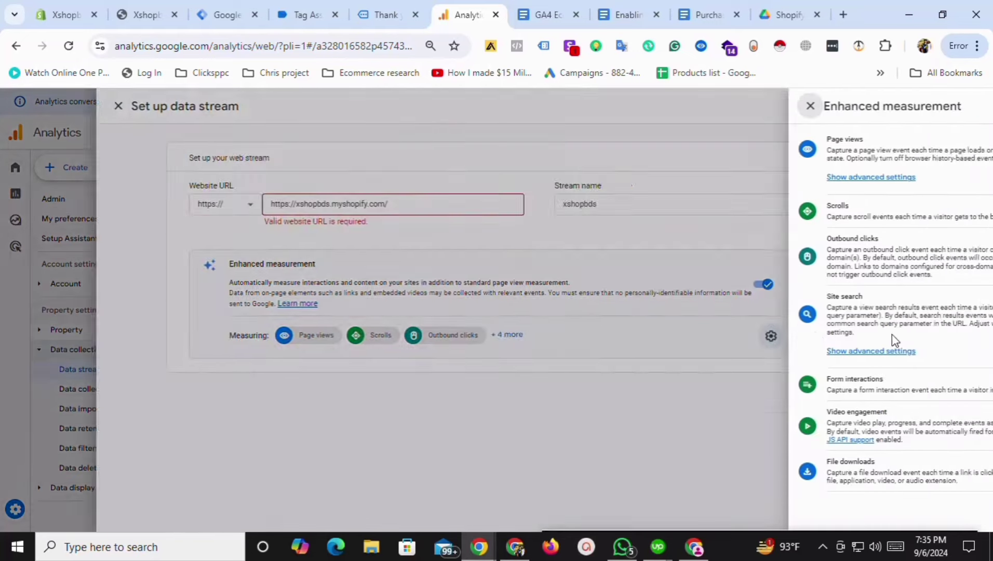
left_click(971, 213)
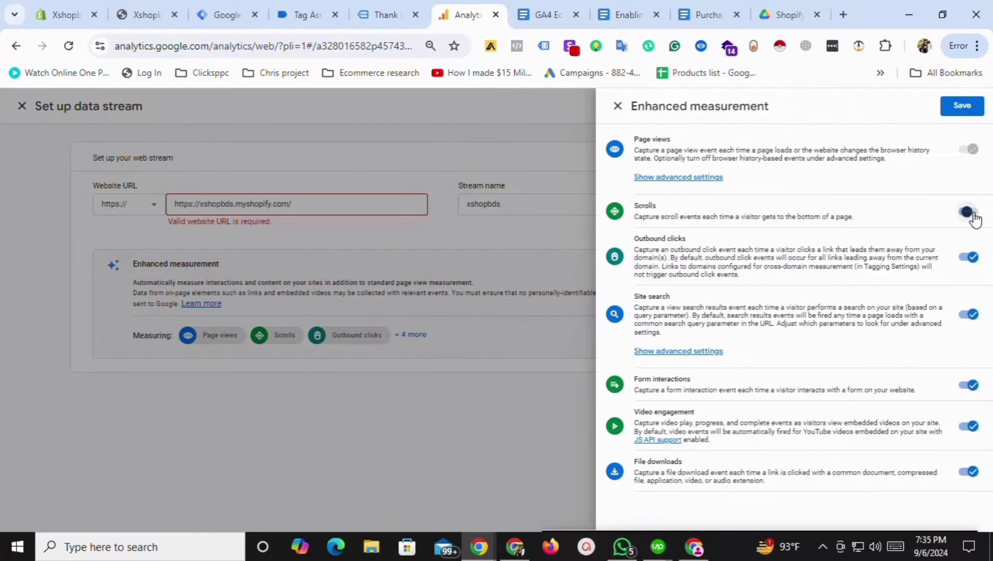
left_click(969, 385)
left_click(969, 314)
left_click(969, 426)
left_click(969, 472)
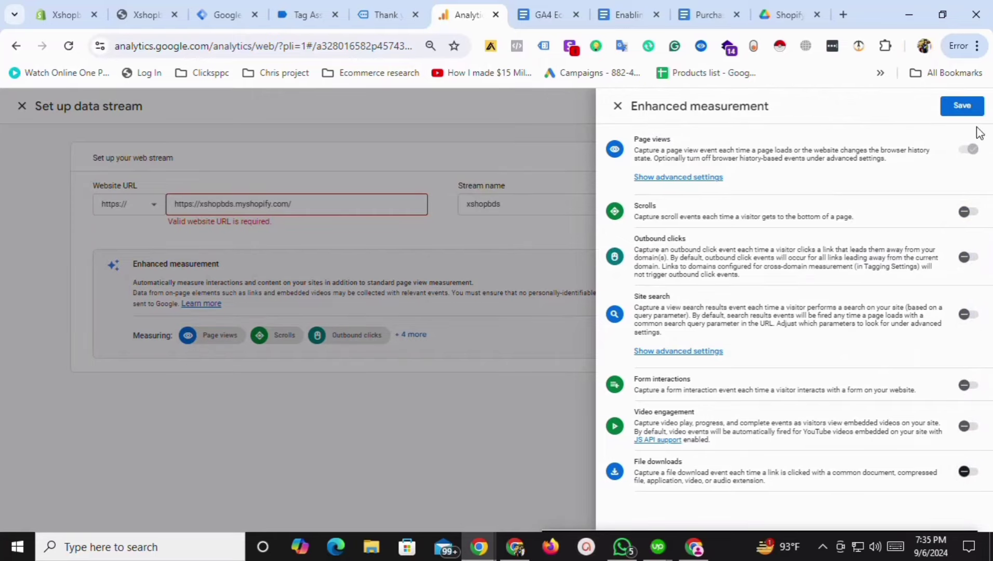
left_click(963, 106)
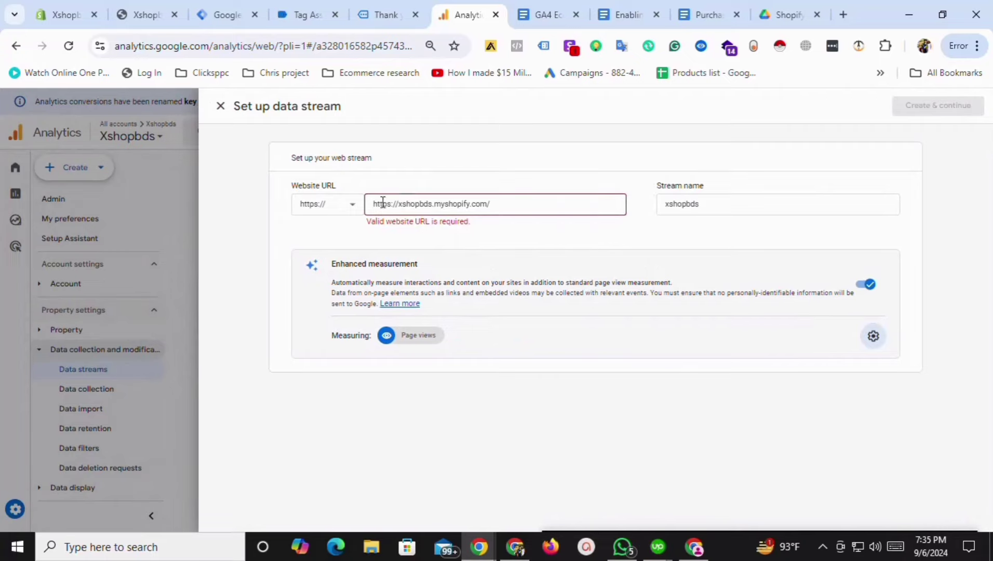
left_click_drag(401, 205, 368, 209)
key("BackSpace")
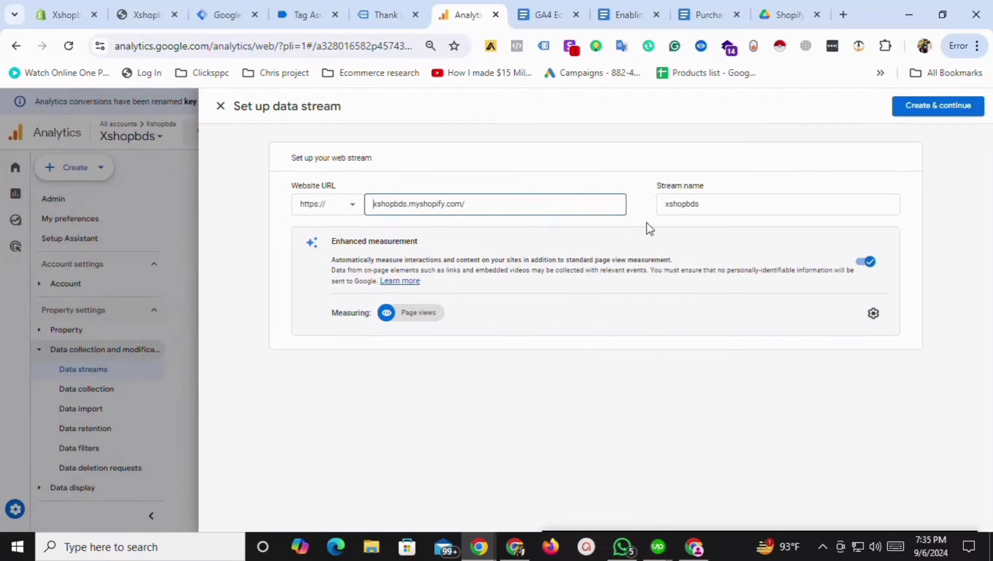
left_click(921, 115)
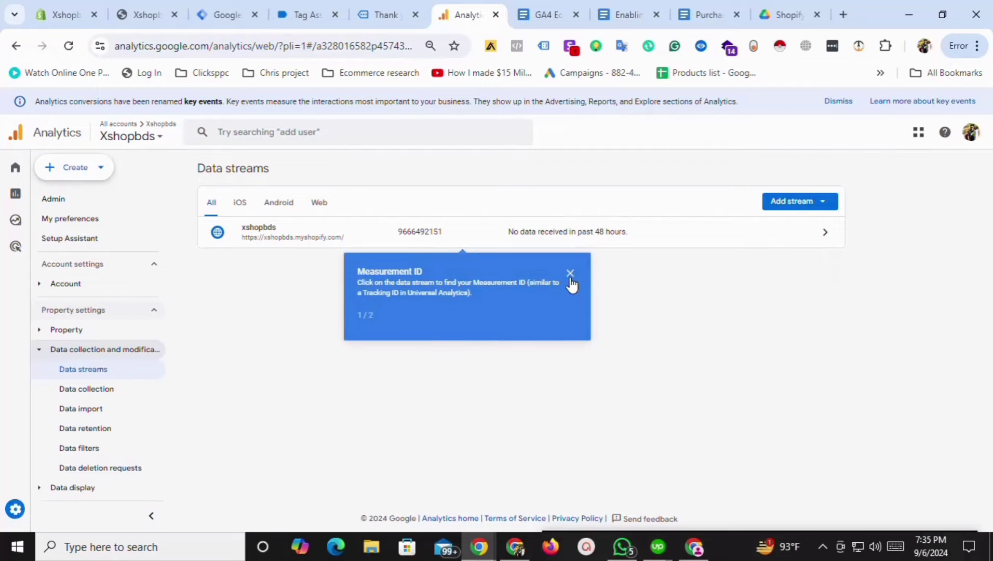
Copy the xshopbds stream's measurement ID G-27WNBBYNXP and paste it as the constant's value.
left_click(571, 275)
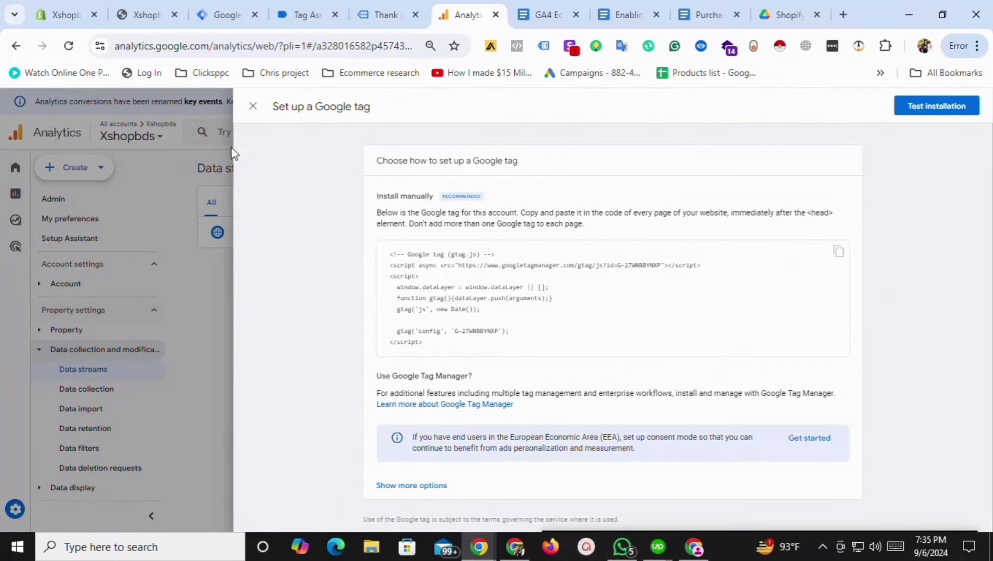
left_click(252, 106)
left_click(283, 241)
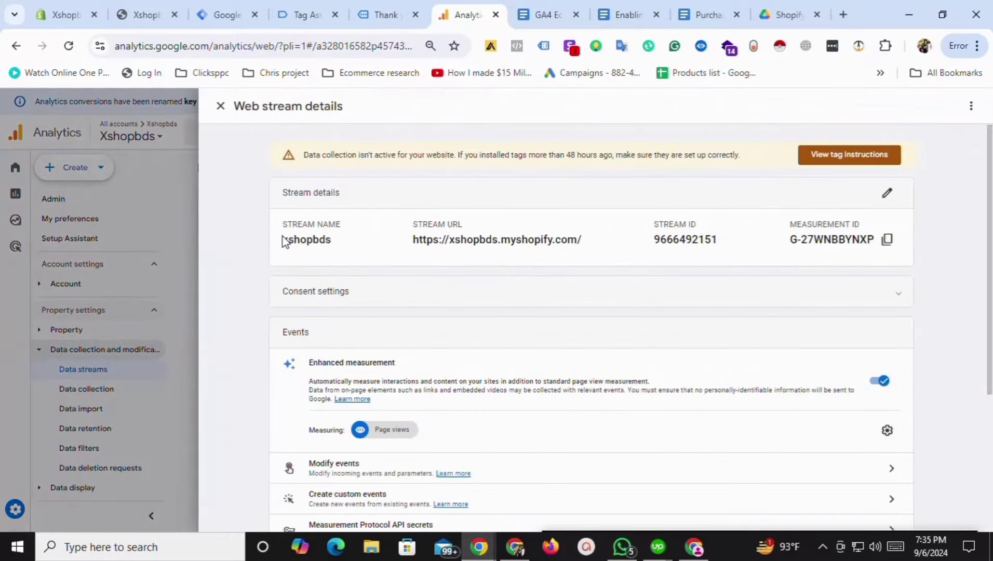
double_click(802, 222)
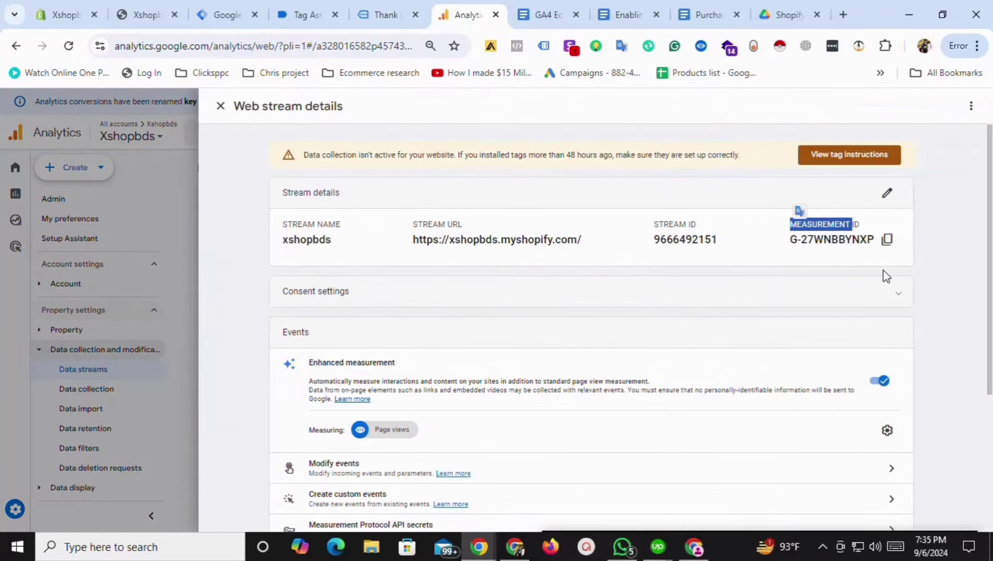
left_click(886, 240)
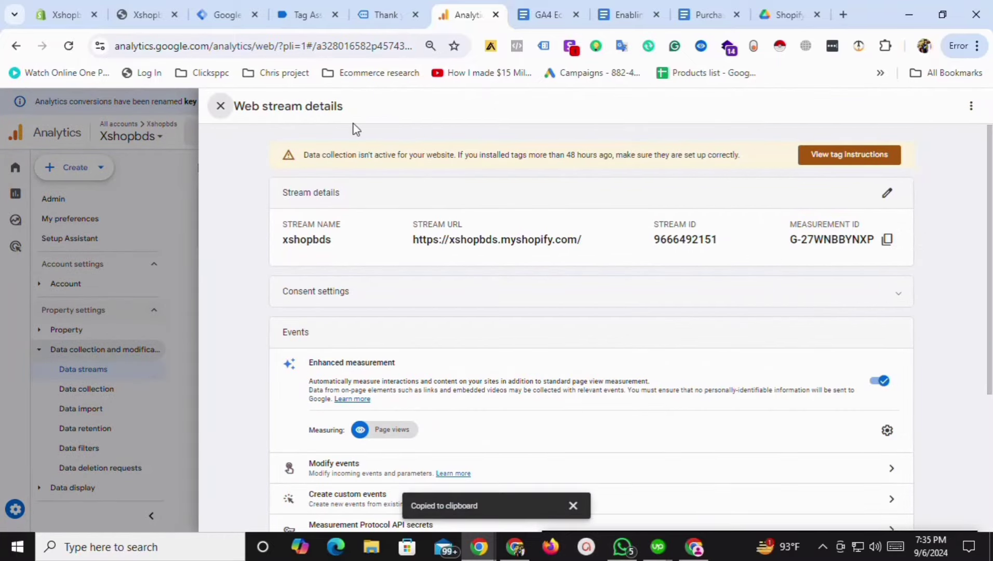
left_click(227, 14)
key("ctrl+v")
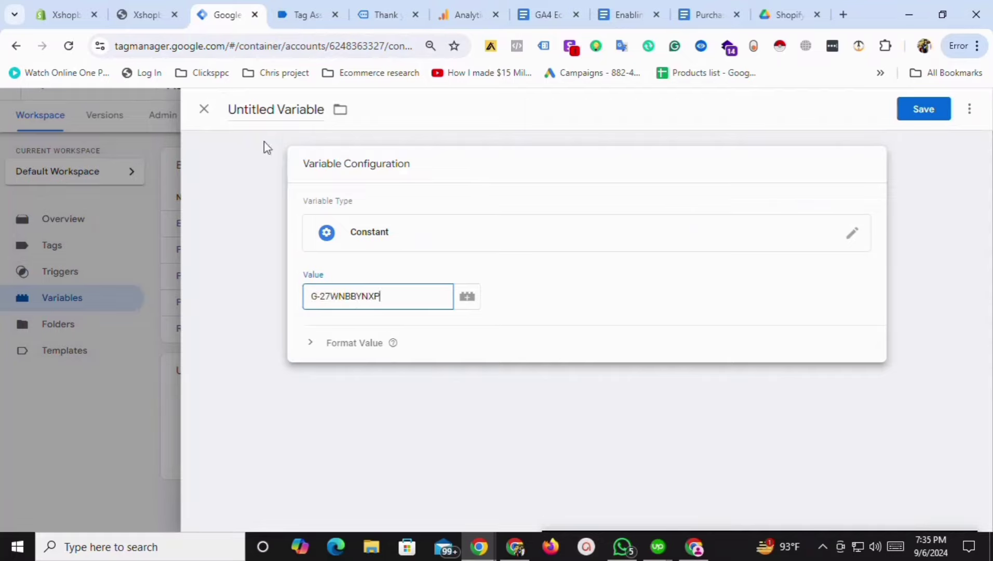
Name the constant variable 'Ga4 measure id' and save it.
left_click(258, 109)
type("Ga4 me")
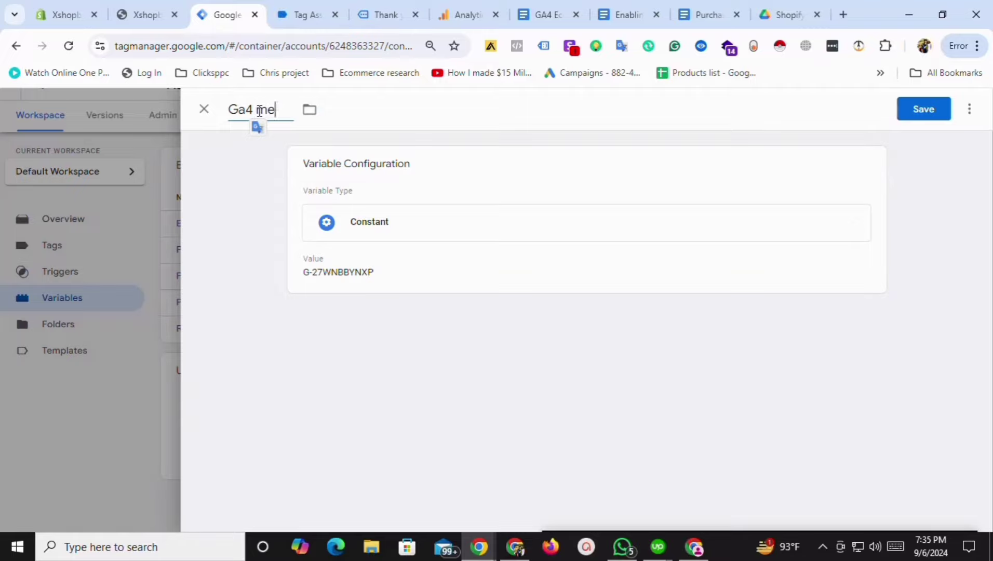
type("asure id")
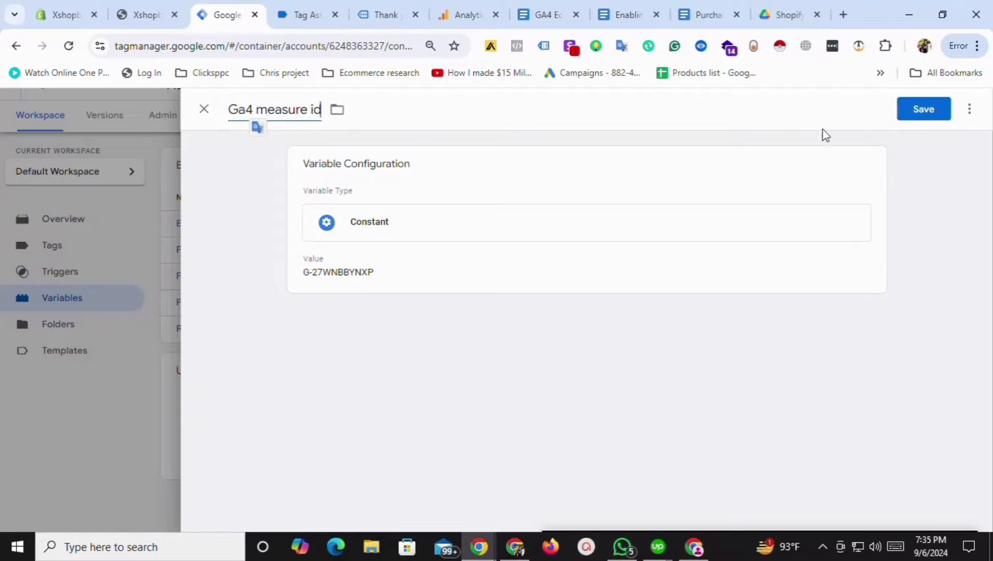
left_click(907, 115)
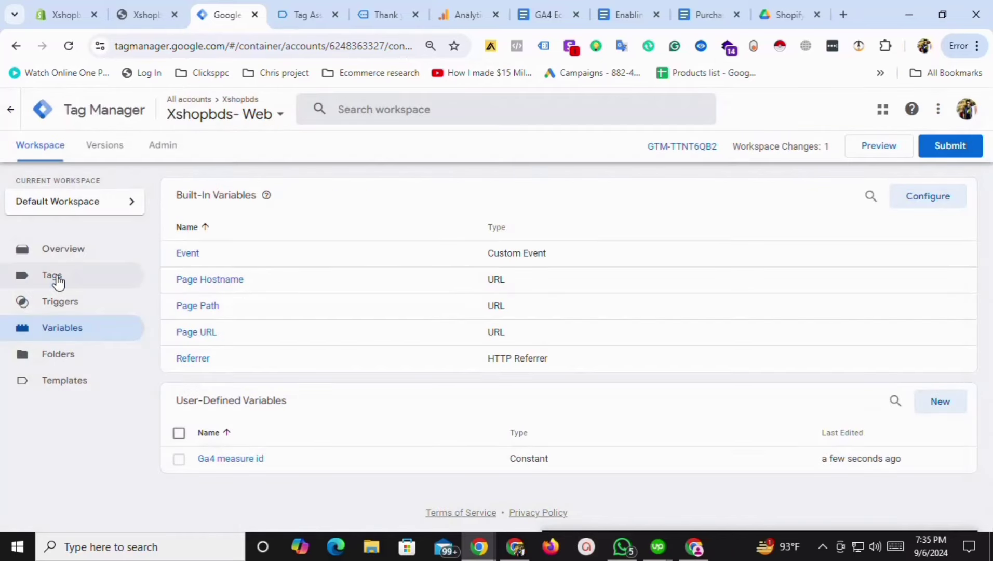
left_click(57, 279)
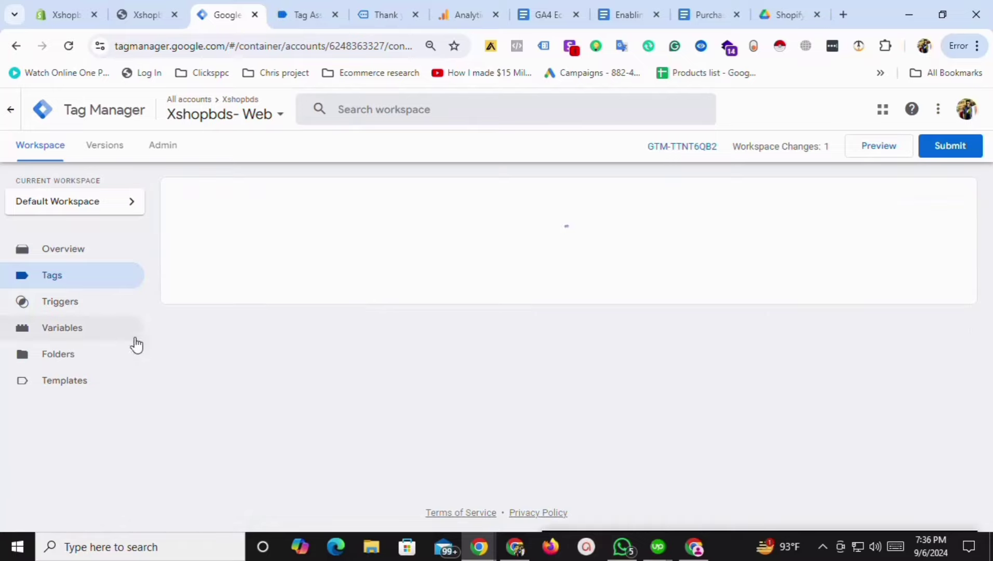
Create a new Google Tag with Tag ID {{Ga4 measure id}}, firing on All Pages.
left_click(938, 198)
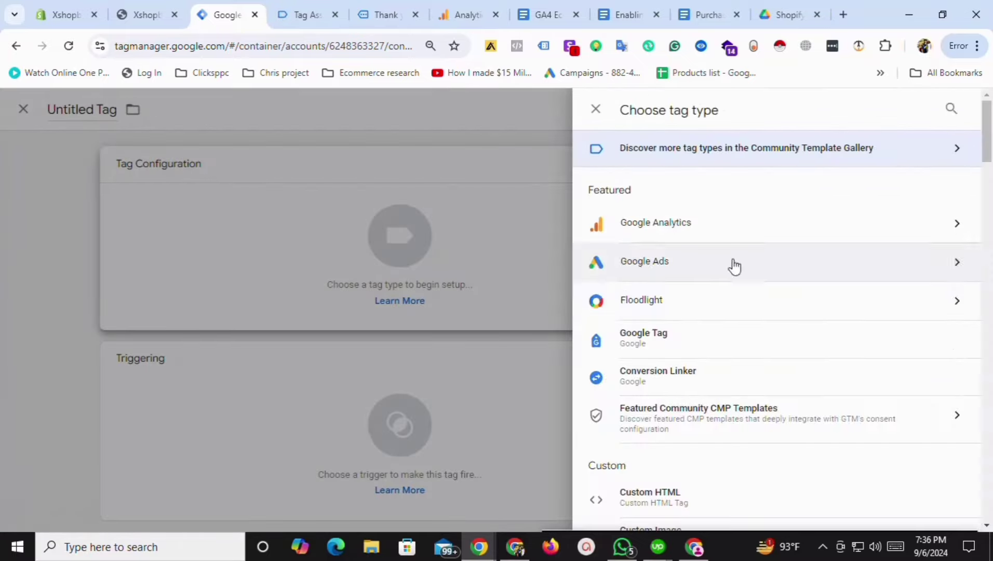
left_click(649, 347)
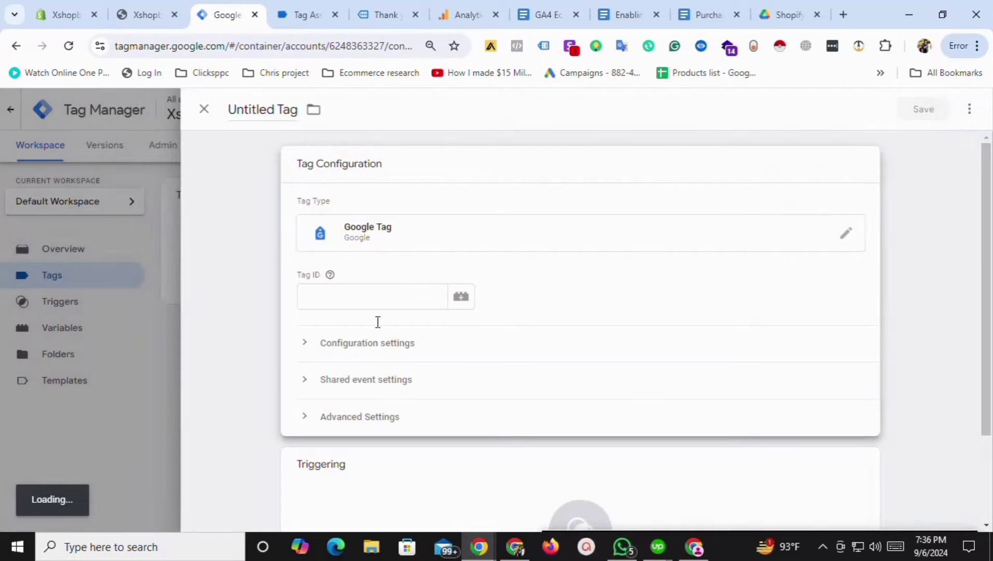
left_click(361, 300)
left_click(466, 302)
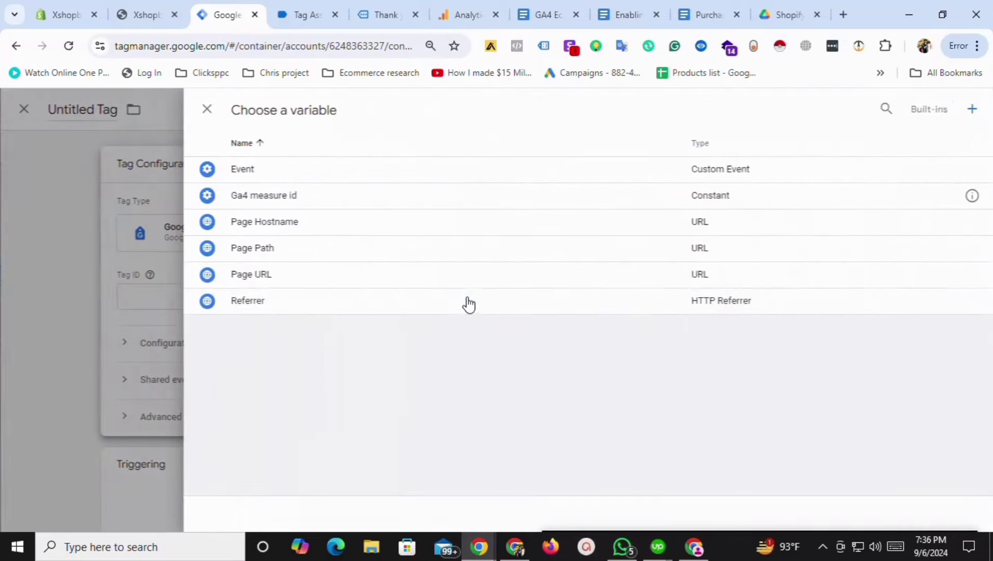
left_click(263, 200)
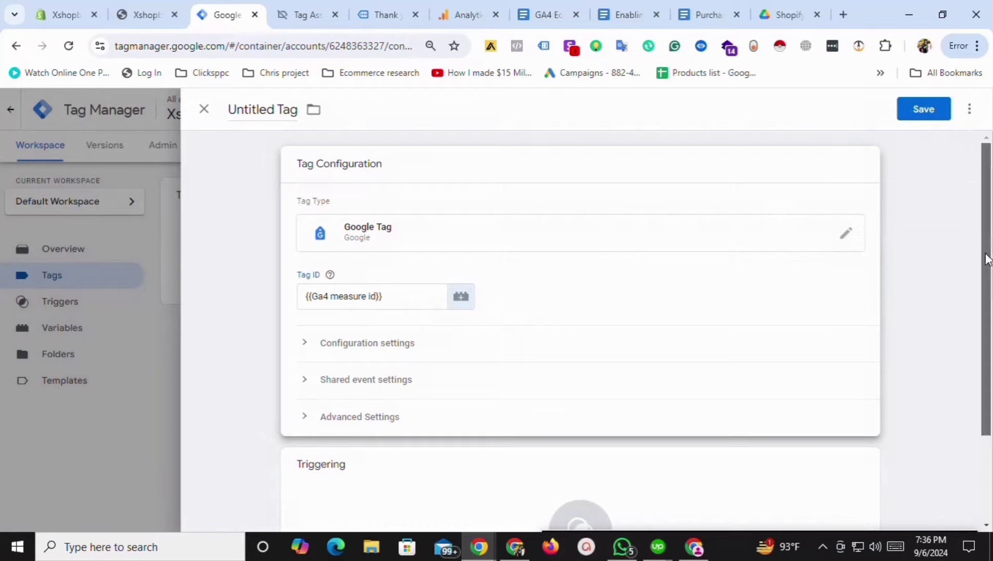
scroll(337, 401, "down", 2)
left_click(337, 401)
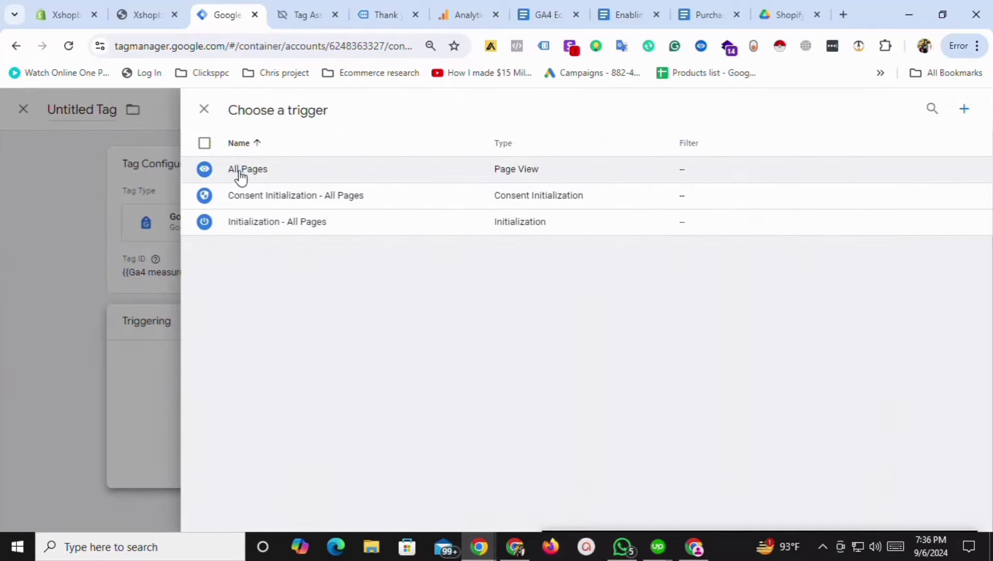
left_click(241, 177)
Rename the tag to 'Ga4 tag' and save it.
left_click_drag(229, 109, 297, 109)
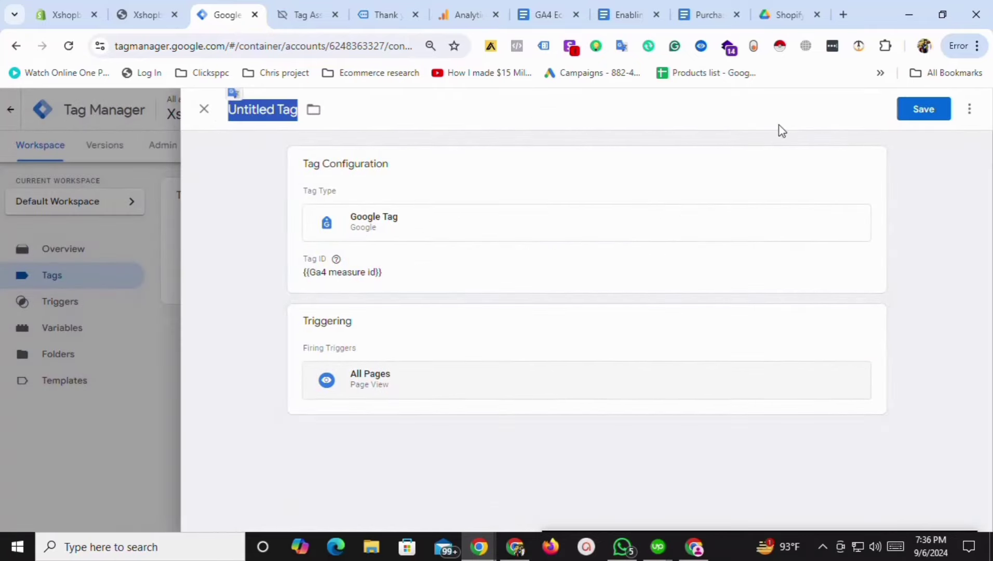
type("Ga4 tag")
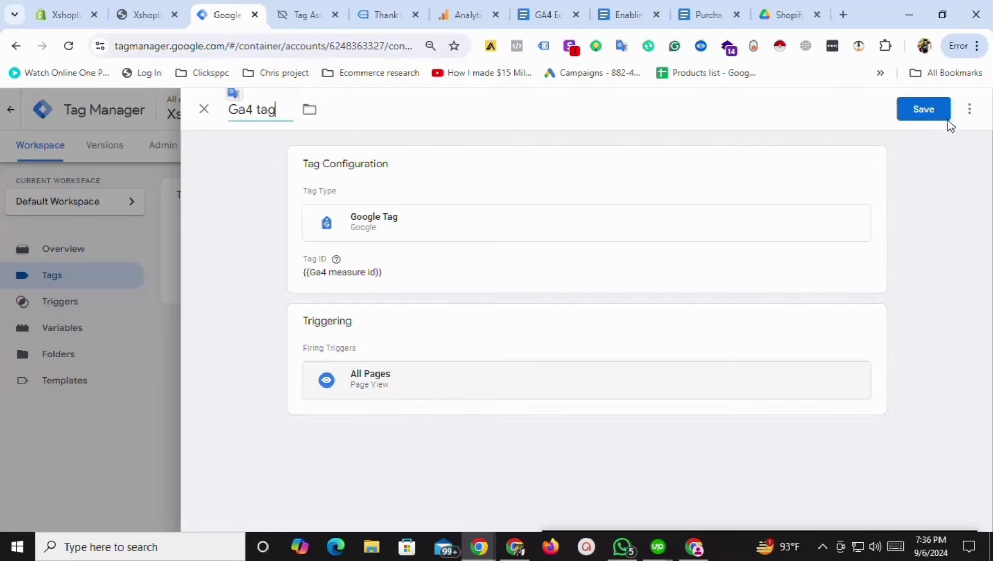
left_click(939, 116)
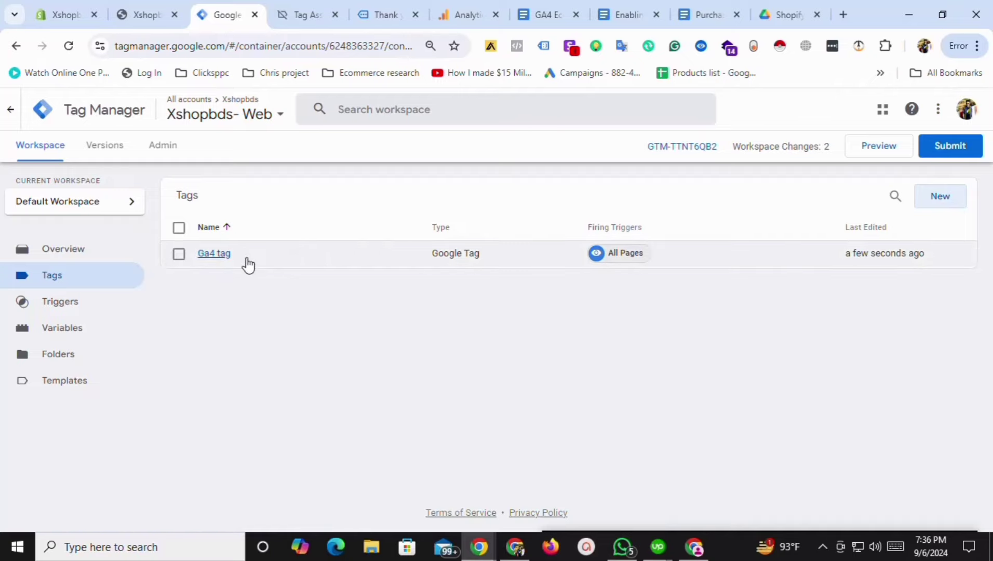
left_click(296, 7)
left_click(230, 7)
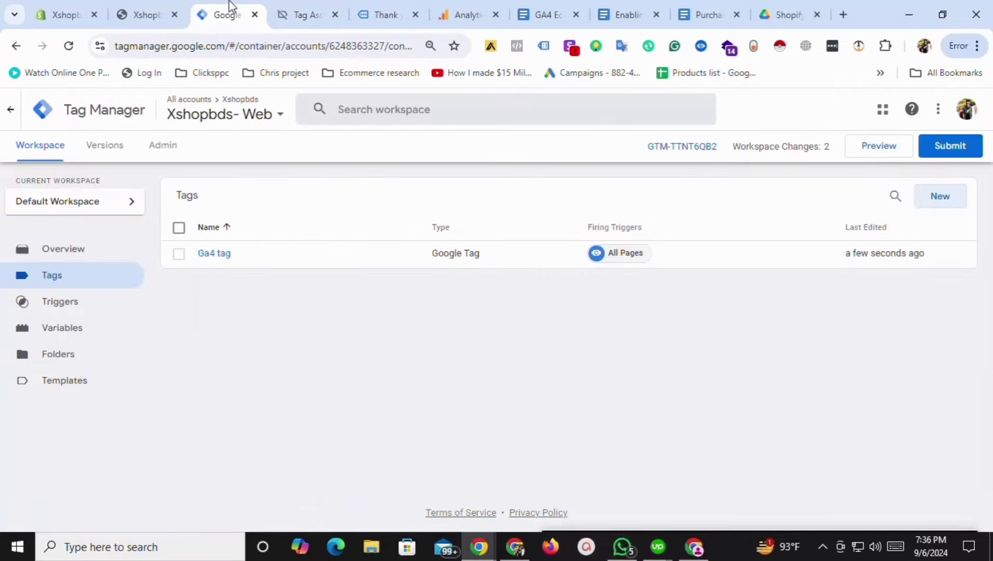
Review the GA4 Ecommerce events notes and the purchase event data in Tag Assistant.
left_click(67, 331)
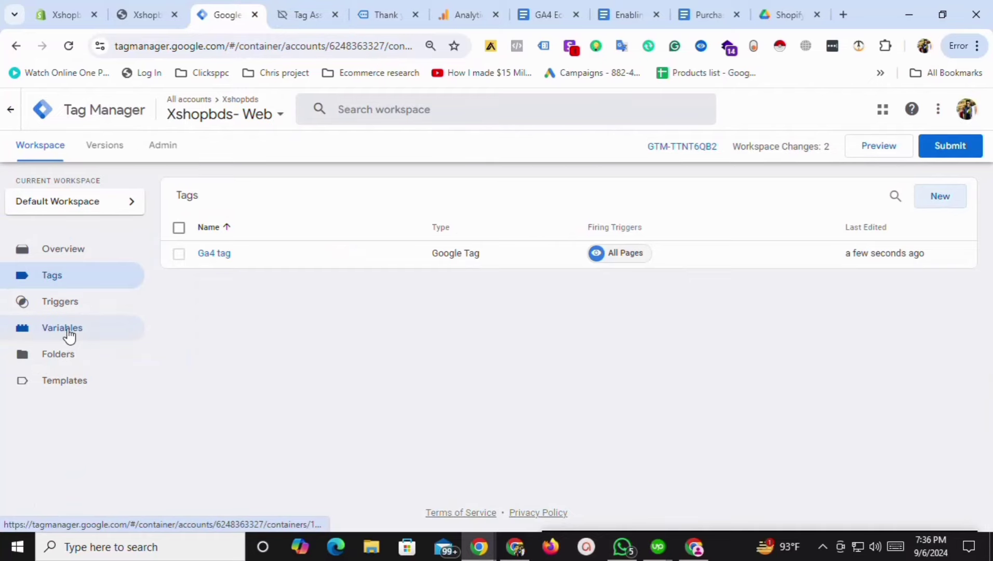
left_click(540, 7)
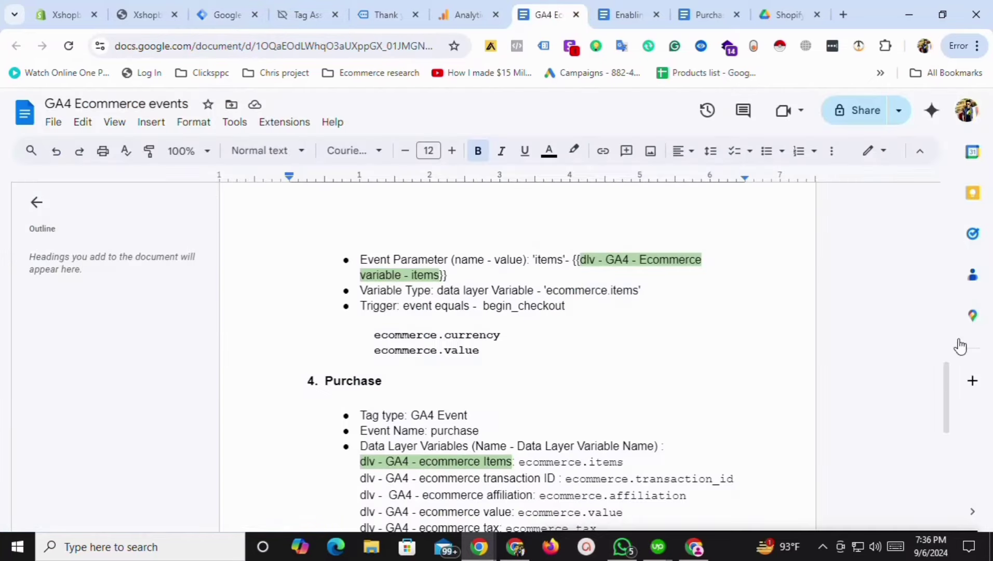
left_click_drag(947, 386, 966, 221)
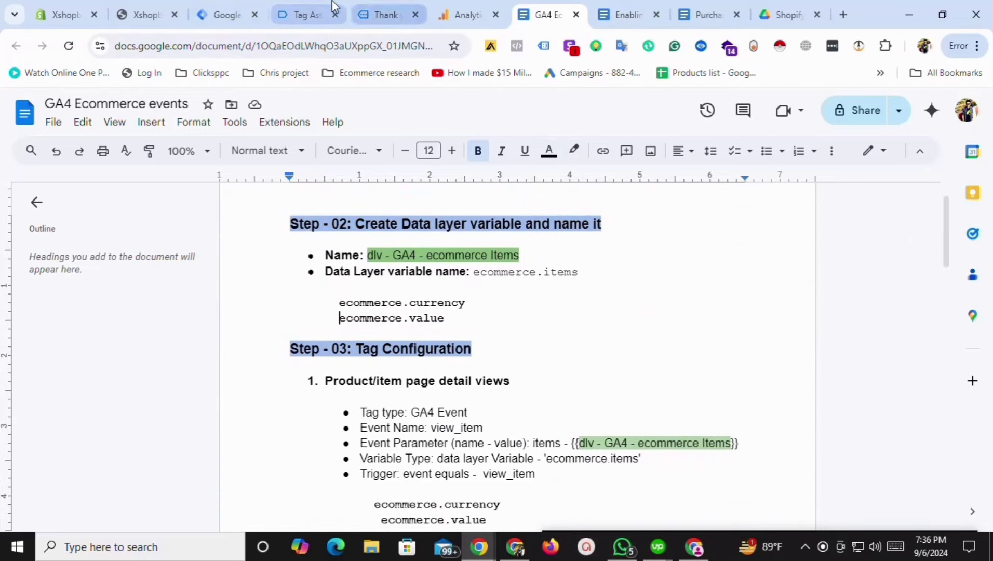
left_click(321, 13)
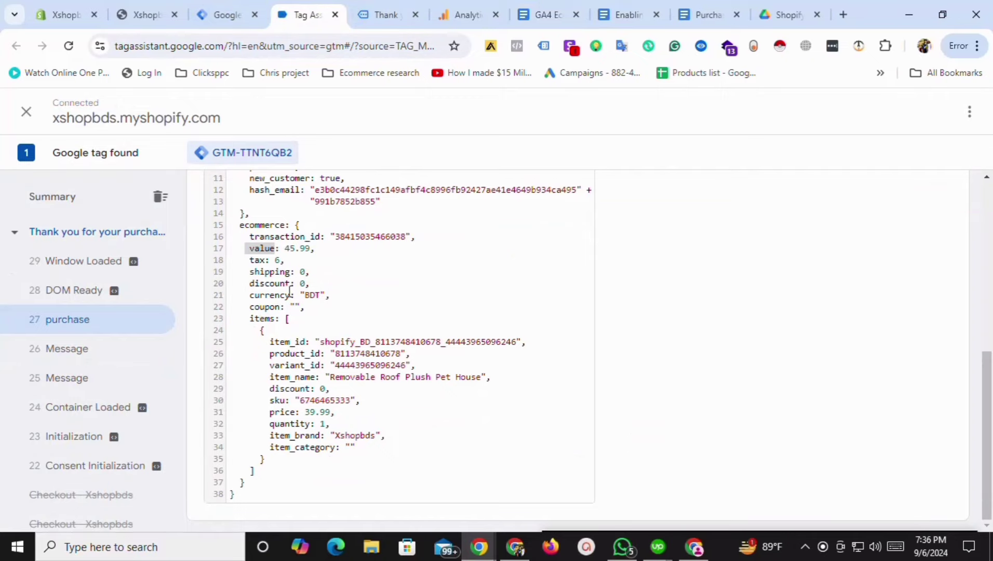
left_click(231, 13)
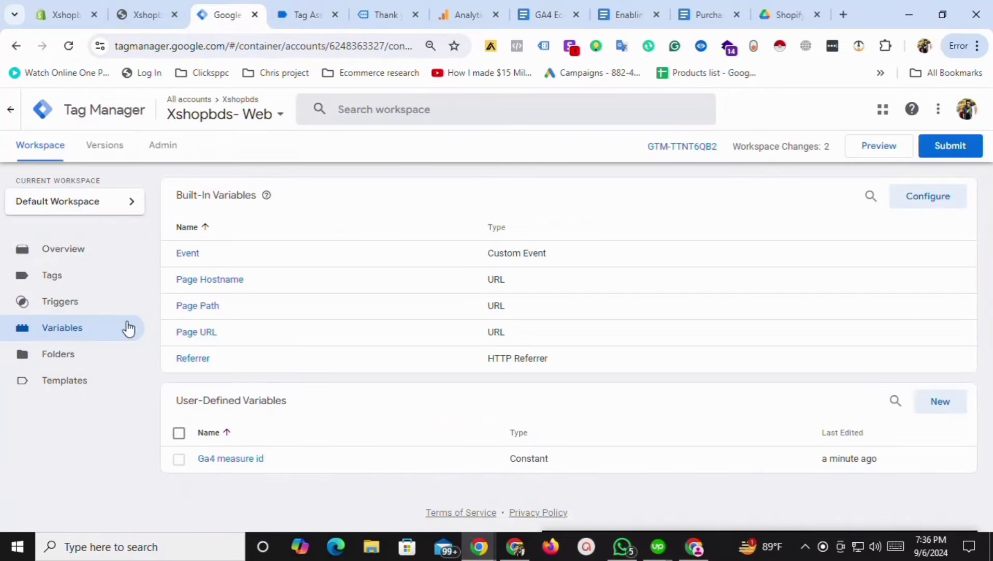
Start a new Data Layer Variable named Ga4-items.
left_click(940, 401)
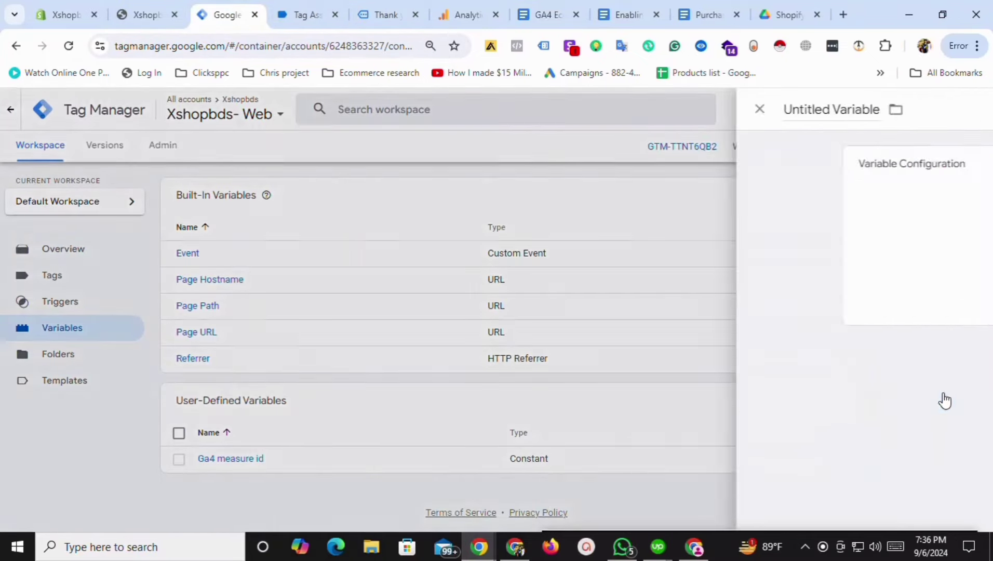
double_click(268, 113)
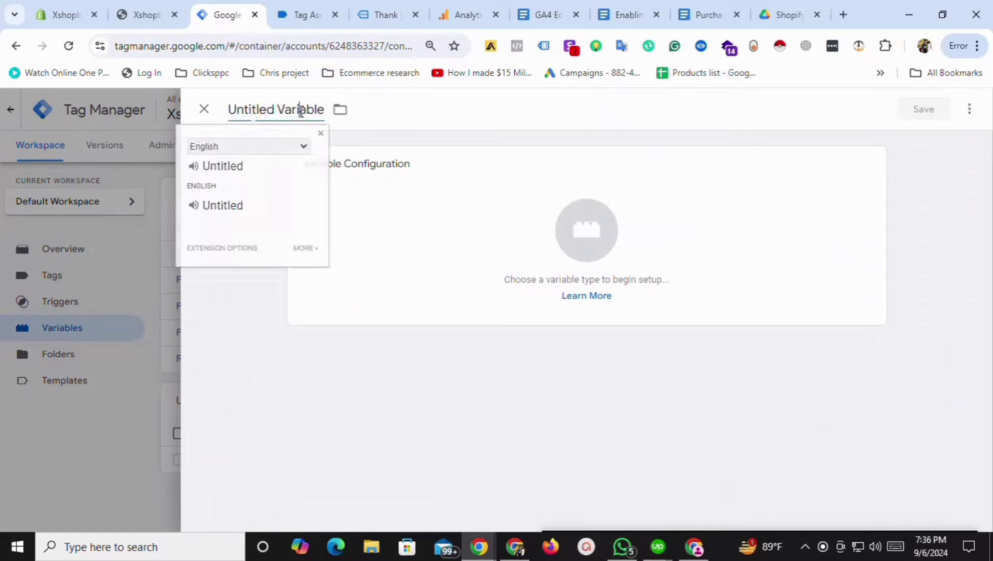
triple_click(300, 110)
type("Ga4-items")
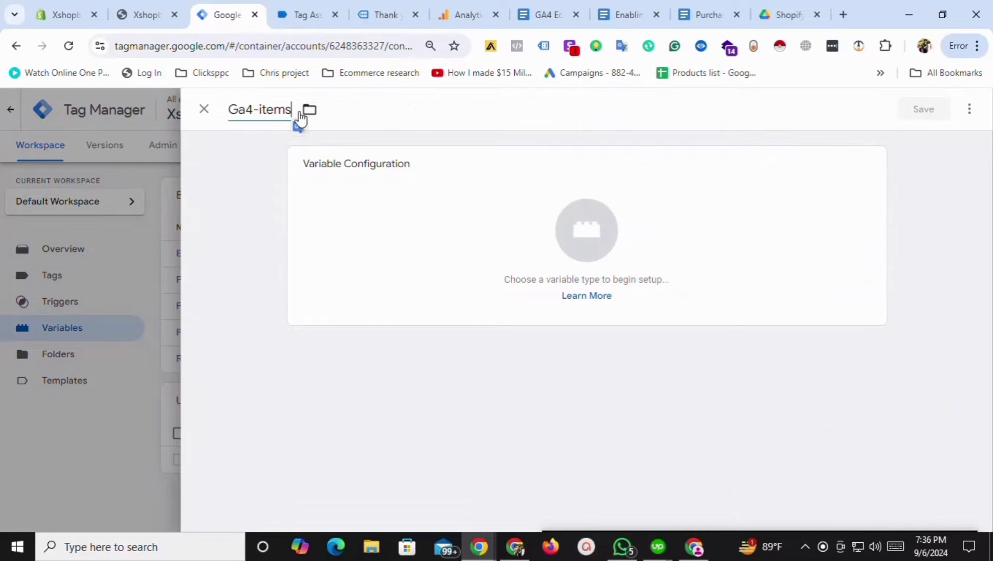
left_click(376, 202)
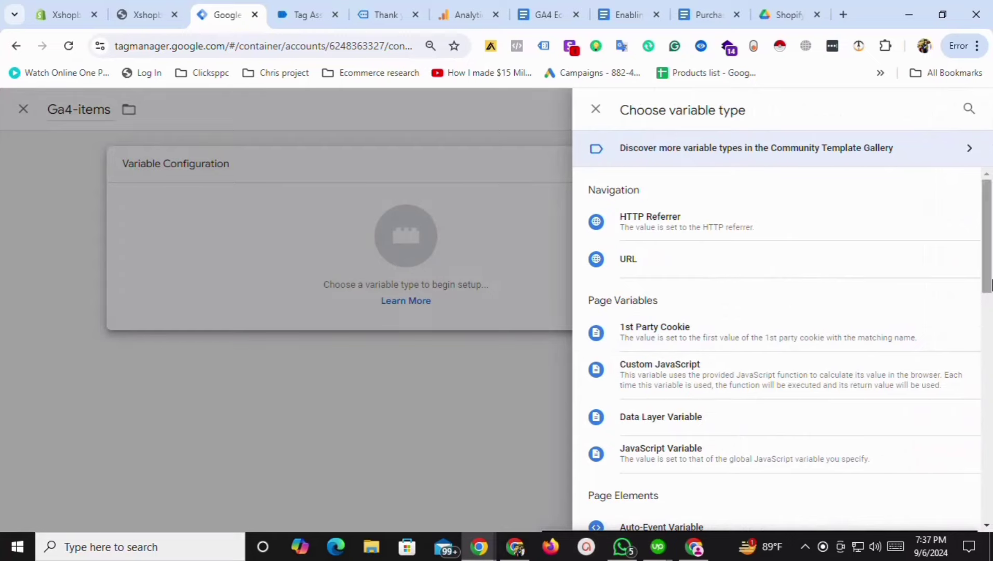
scroll(778, 311, "down", 3)
left_click(658, 274)
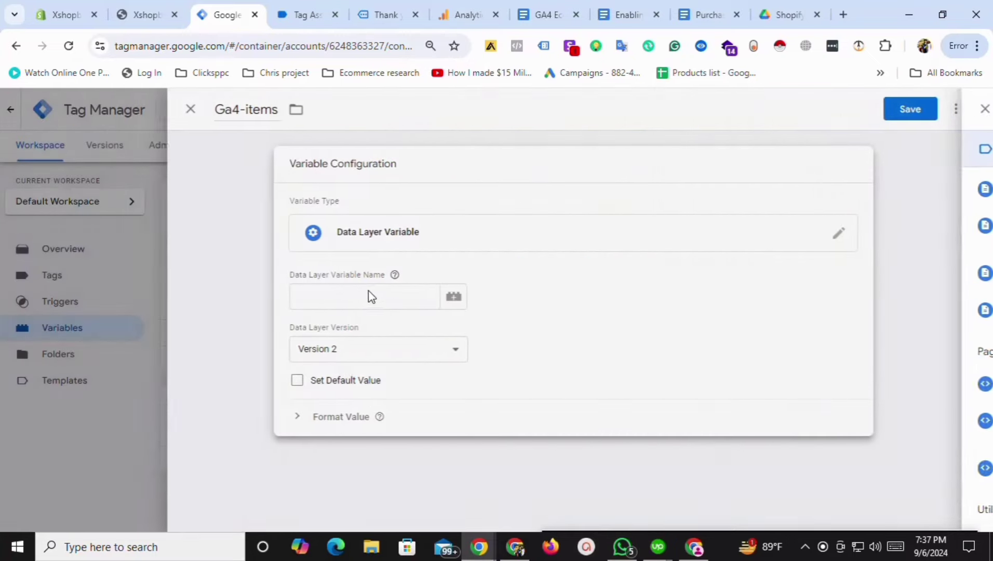
Copy ecommerce.items from the notes into the variable's data layer name and save it.
left_click(365, 294)
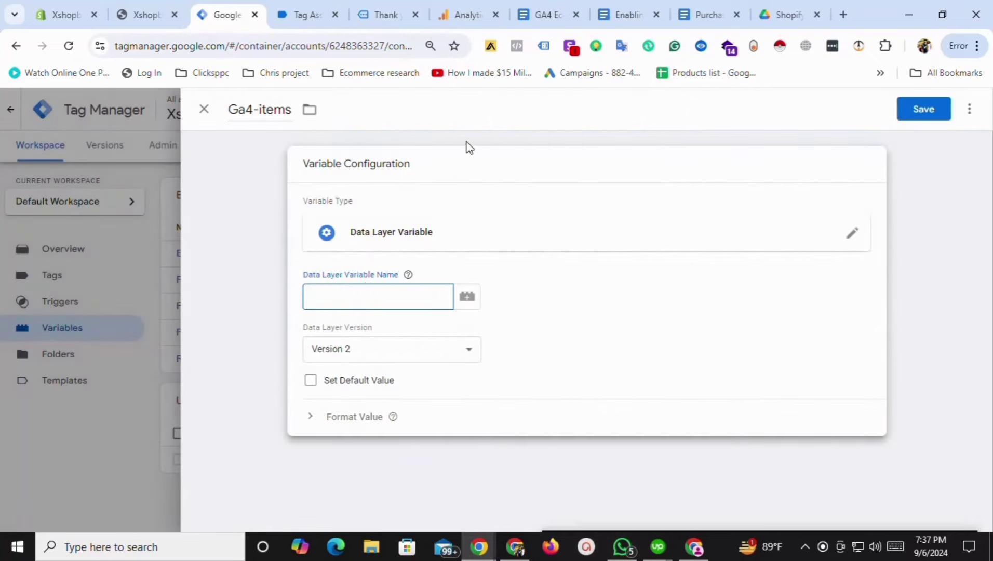
left_click(536, 8)
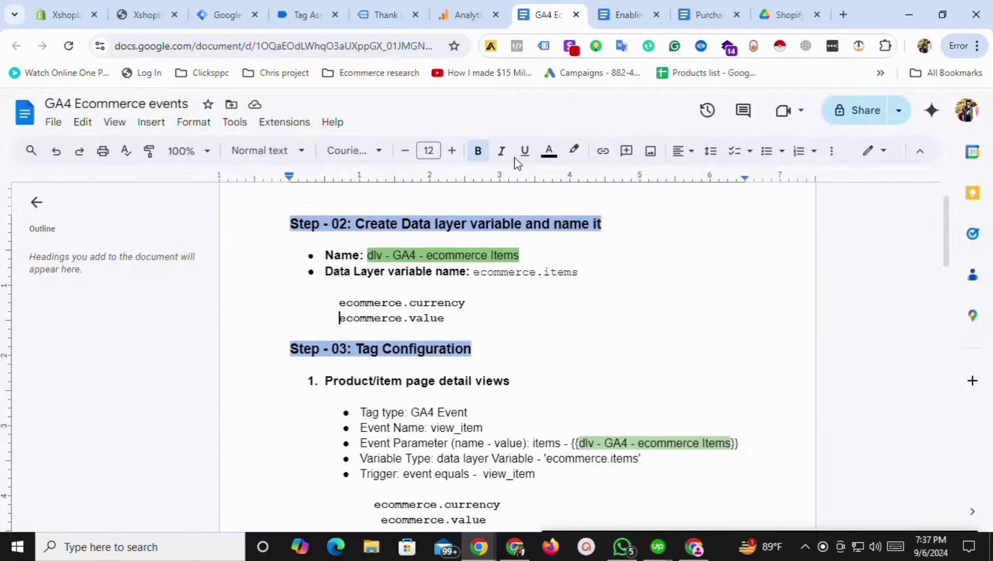
left_click_drag(473, 278, 578, 279)
key("ctrl+c")
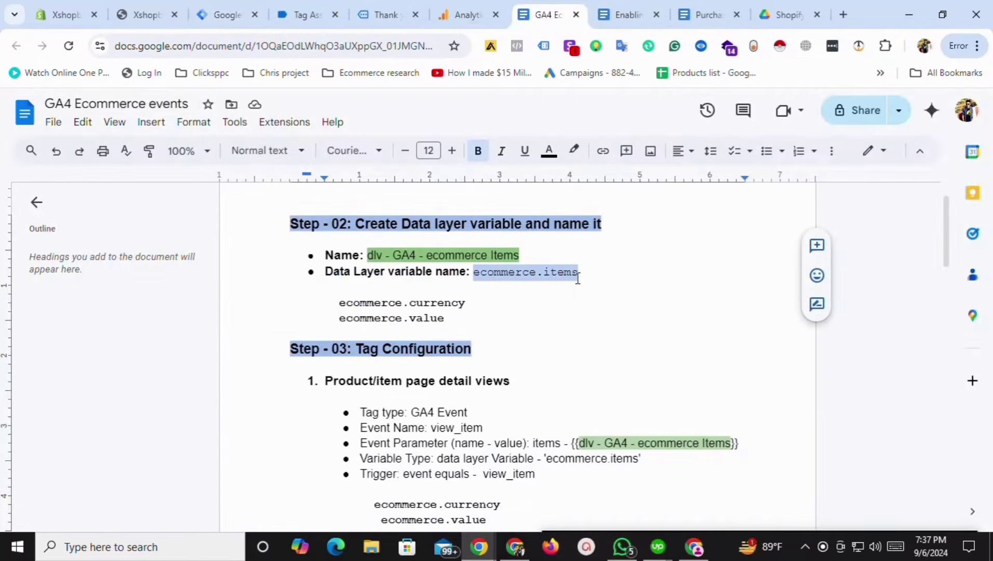
left_click(228, 15)
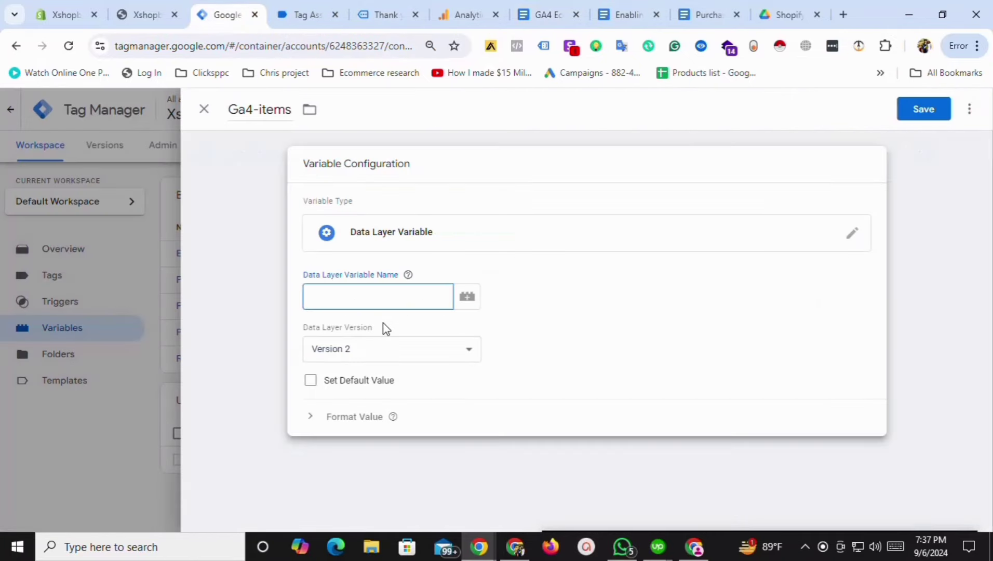
key("ctrl+v")
left_click(910, 109)
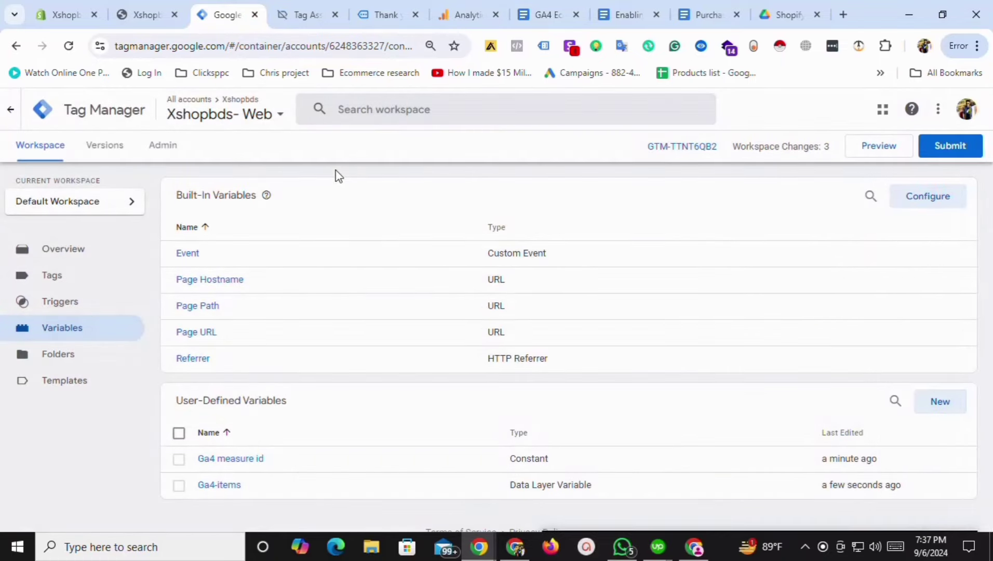
left_click(461, 13)
Close the extra documents and copy the ecommerce.currency line from the GA4 Ecommerce events notes.
left_click(386, 12)
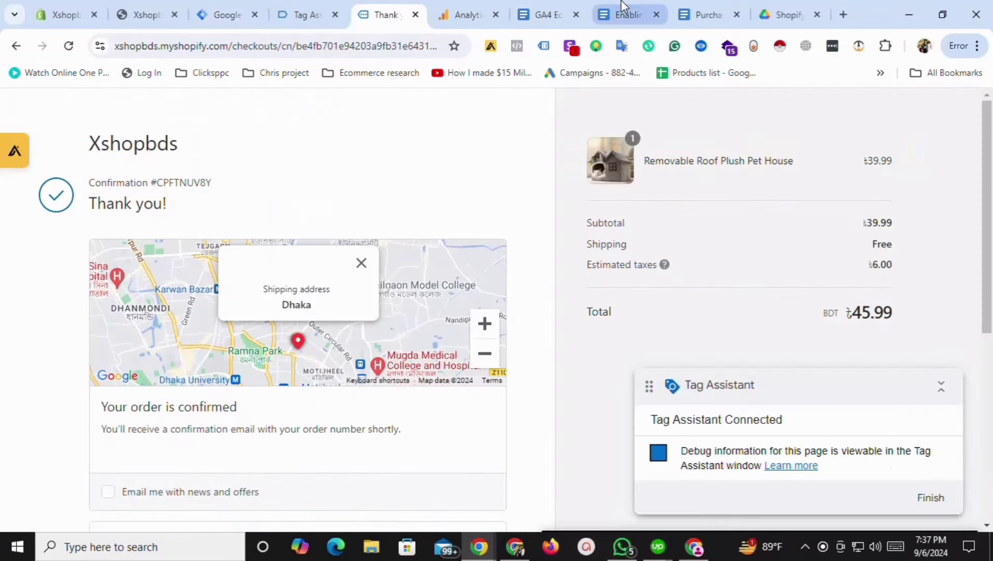
left_click(628, 14)
left_click(581, 8)
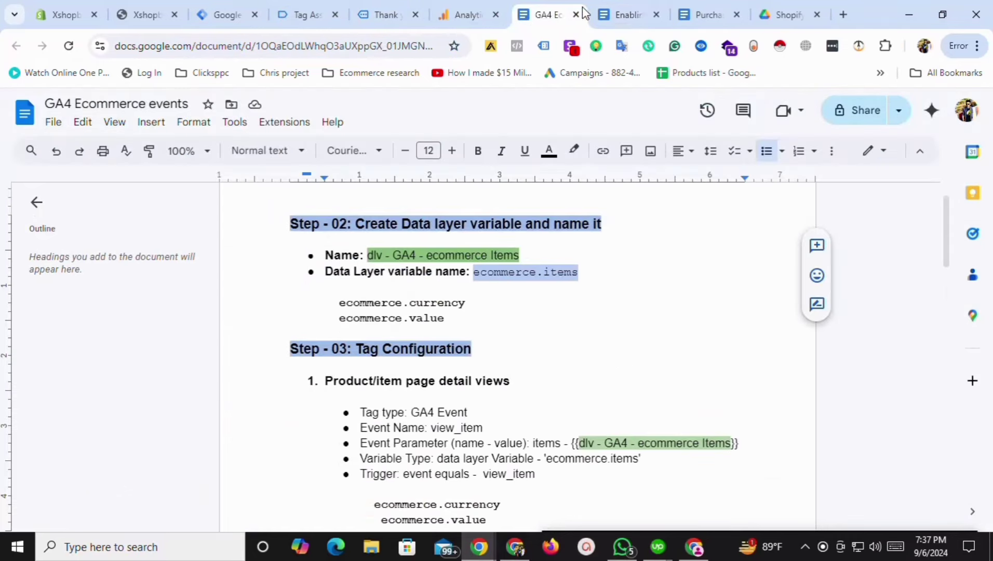
left_click(655, 15)
left_click(655, 15)
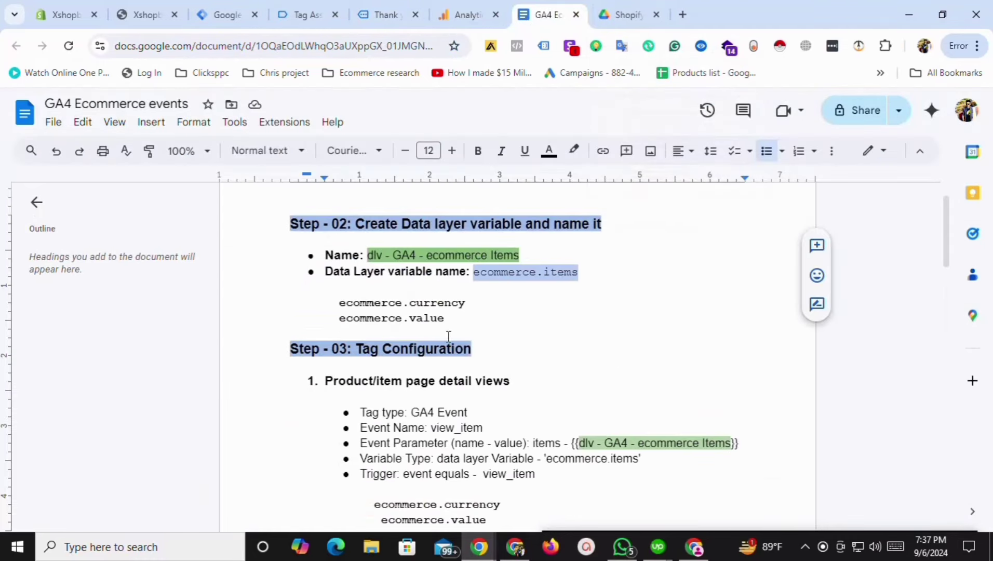
triple_click(367, 305)
key("ctrl+c")
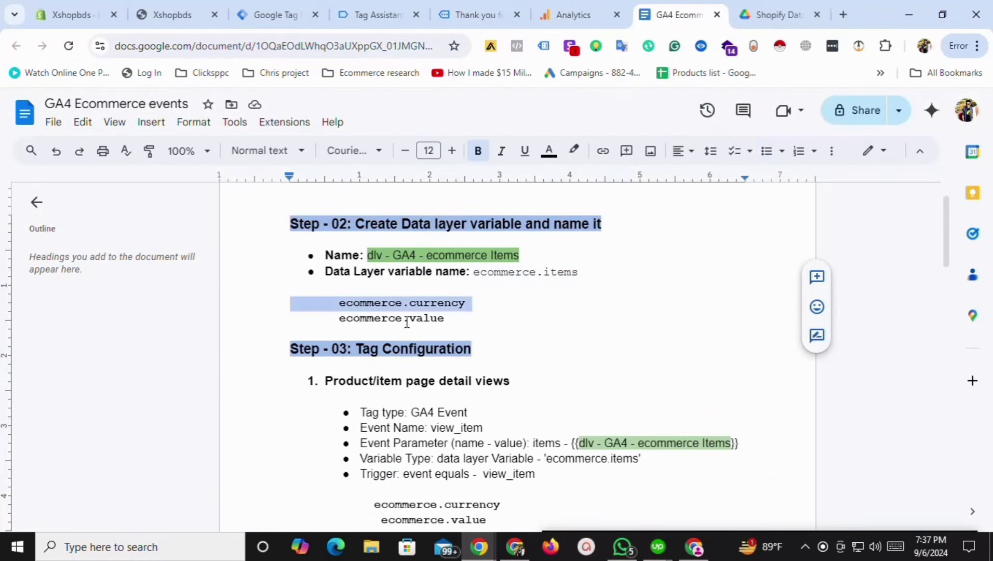
left_click(275, 15)
Create and save a Data Layer Variable named Ga4-currency reading ecommerce.currency, without the leading spaces.
left_click(944, 405)
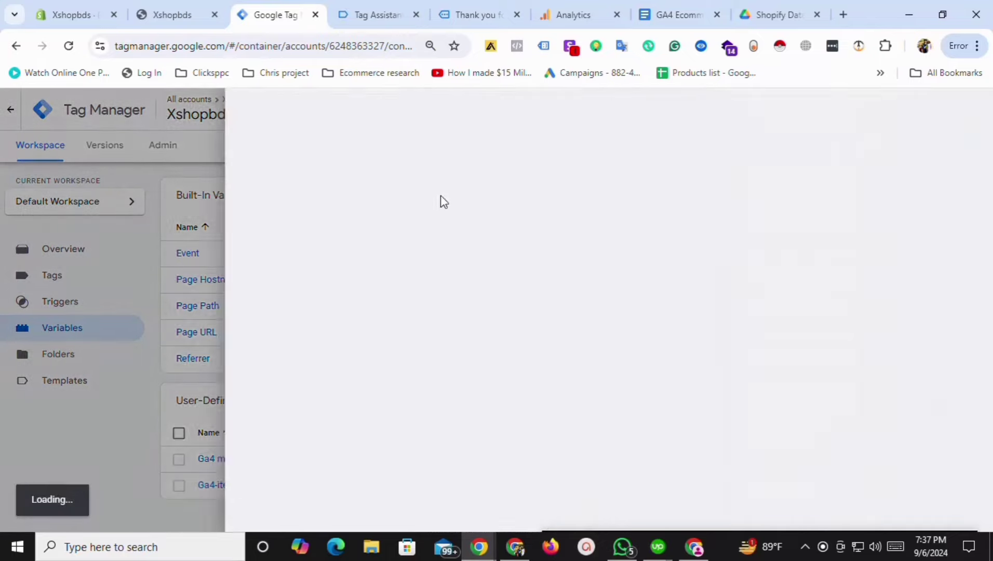
left_click(255, 110)
type("Ga4-cu")
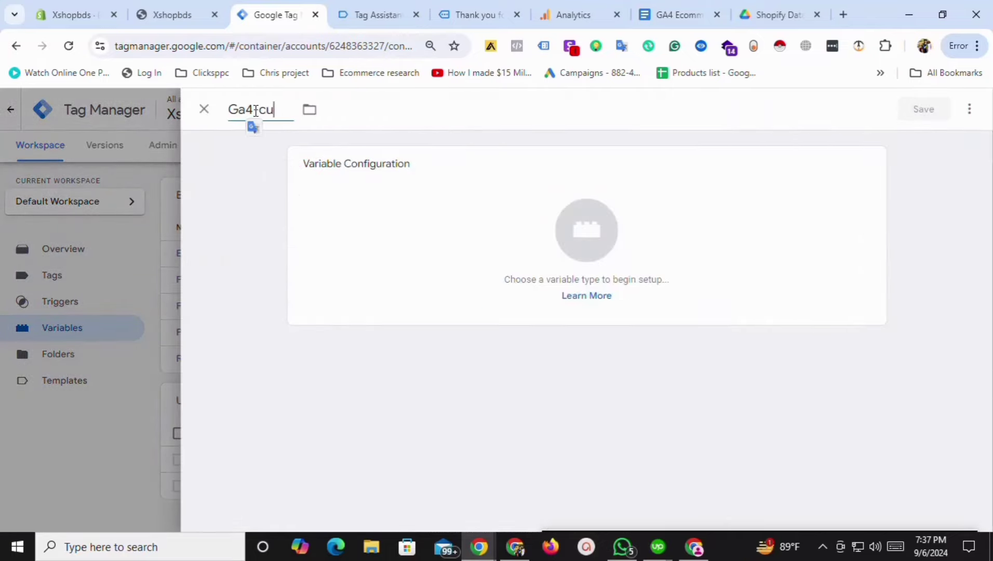
type("a4 currency")
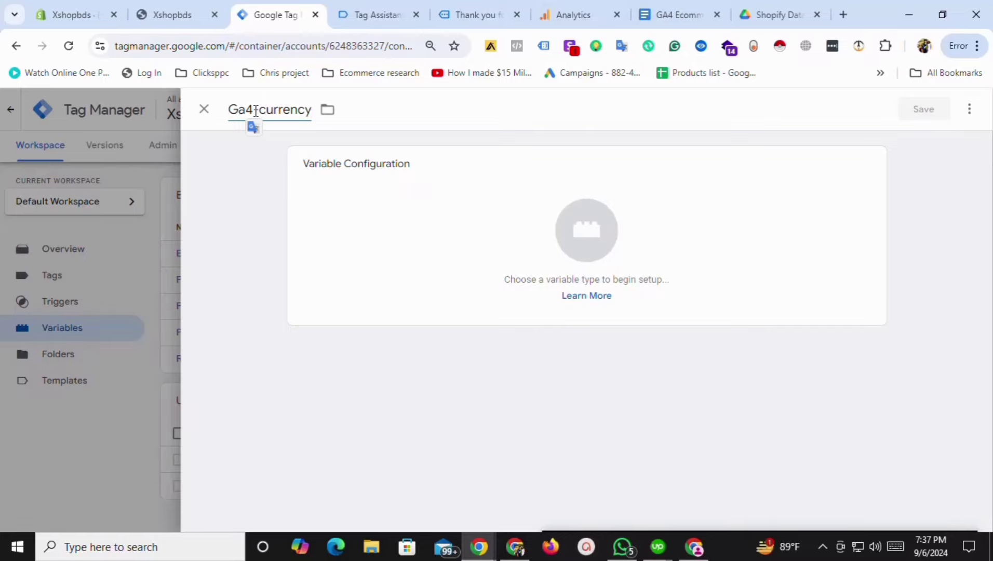
left_click(352, 208)
left_click(698, 426)
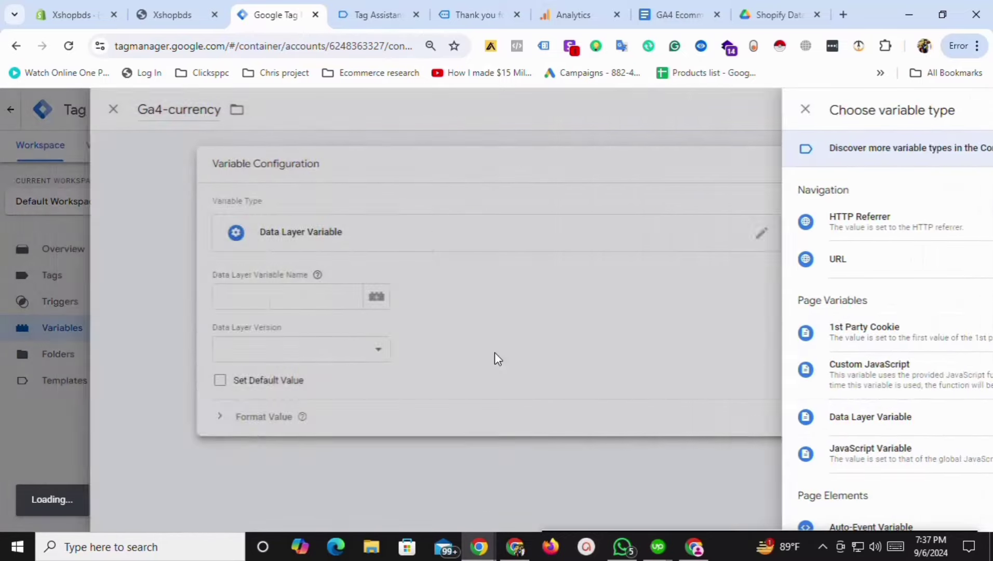
left_click(407, 306)
key("ctrl+v")
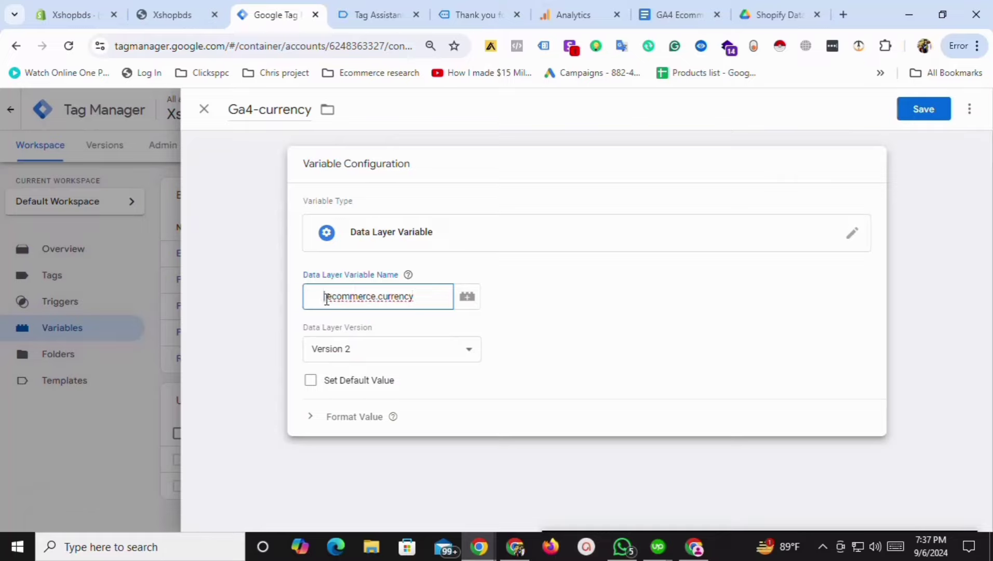
key("BackSpace")
key("BackSpace")
key("BackSpace")
key("BackSpace")
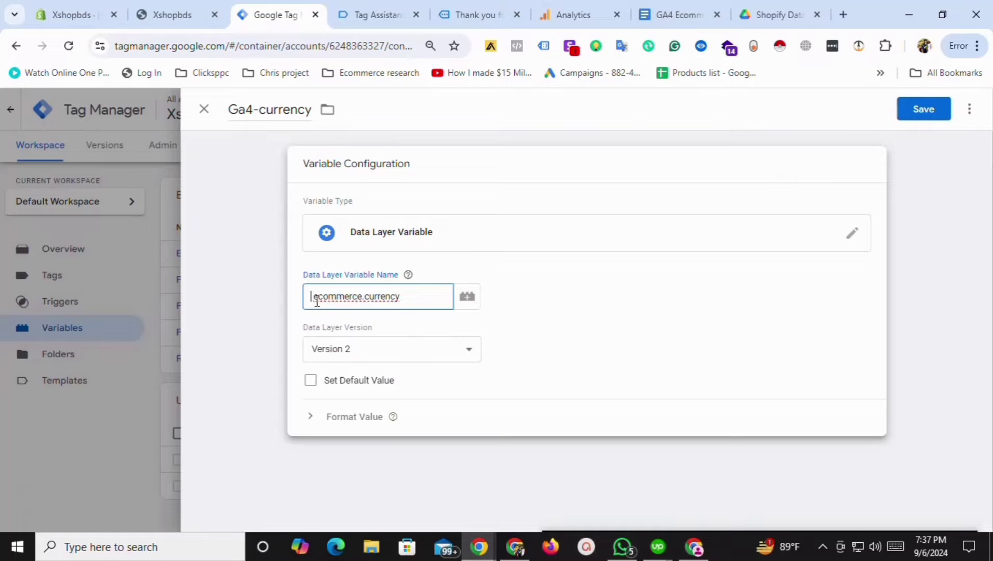
key("Delete")
left_click(939, 115)
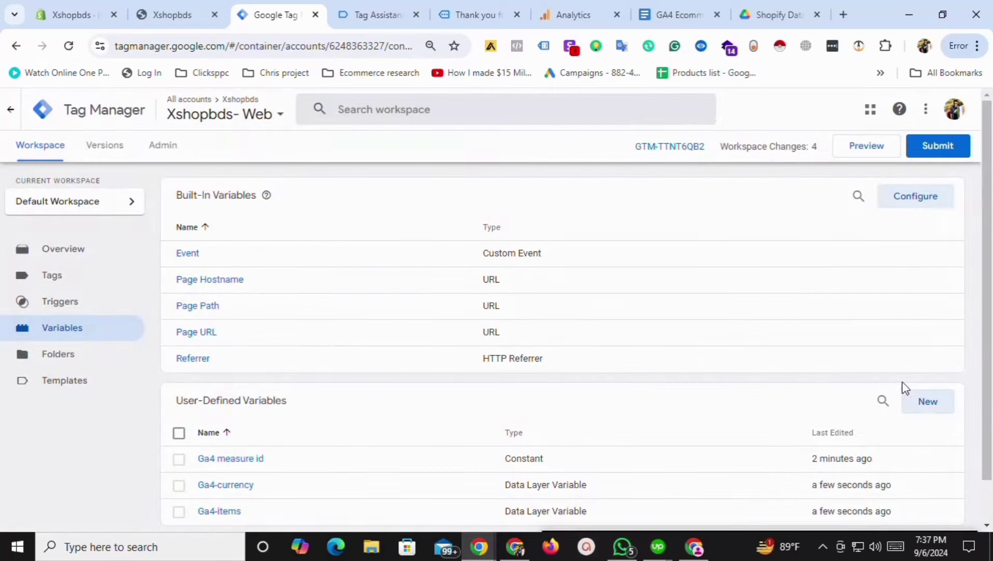
left_click(933, 408)
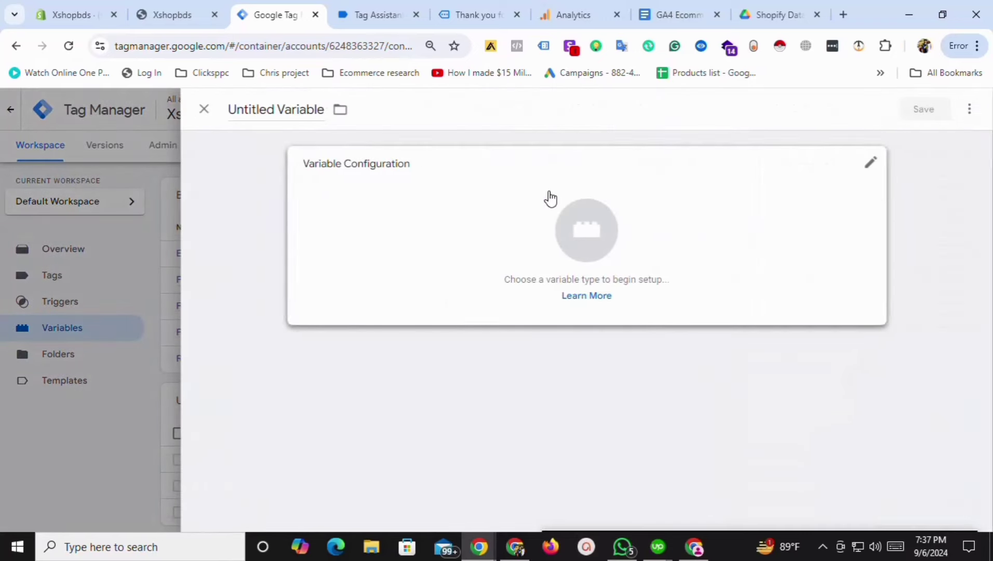
Copy the ecommerce.value text from the GA4 Ecommerce events document.
left_click(275, 109)
left_click(382, 14)
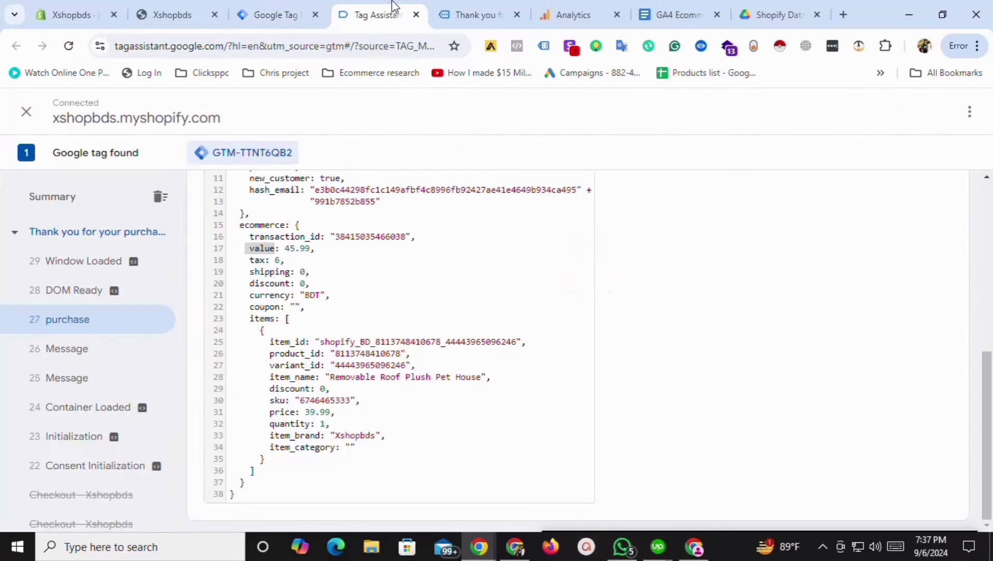
left_click(581, 15)
left_click(675, 14)
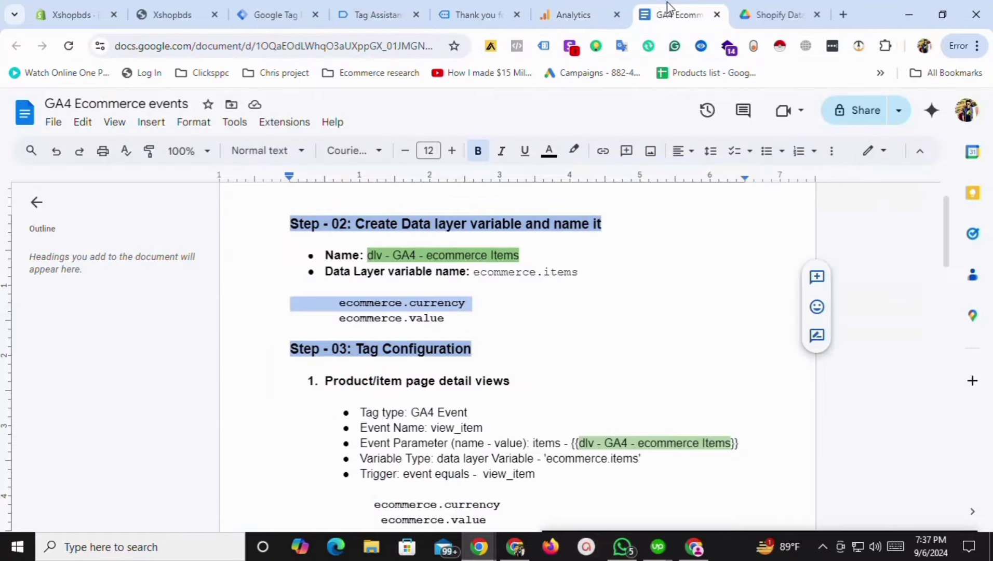
triple_click(377, 319)
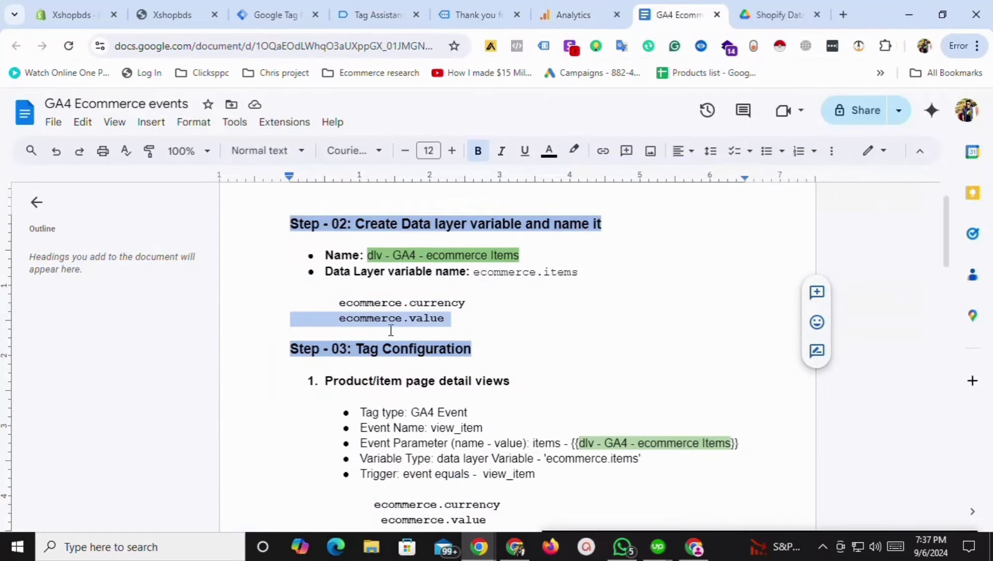
left_click(395, 323)
left_click_drag(345, 319, 445, 326)
key("ctrl+c")
Save the new variable as Data Layer Variable GA4-value reading ecommerce.value.
left_click(276, 14)
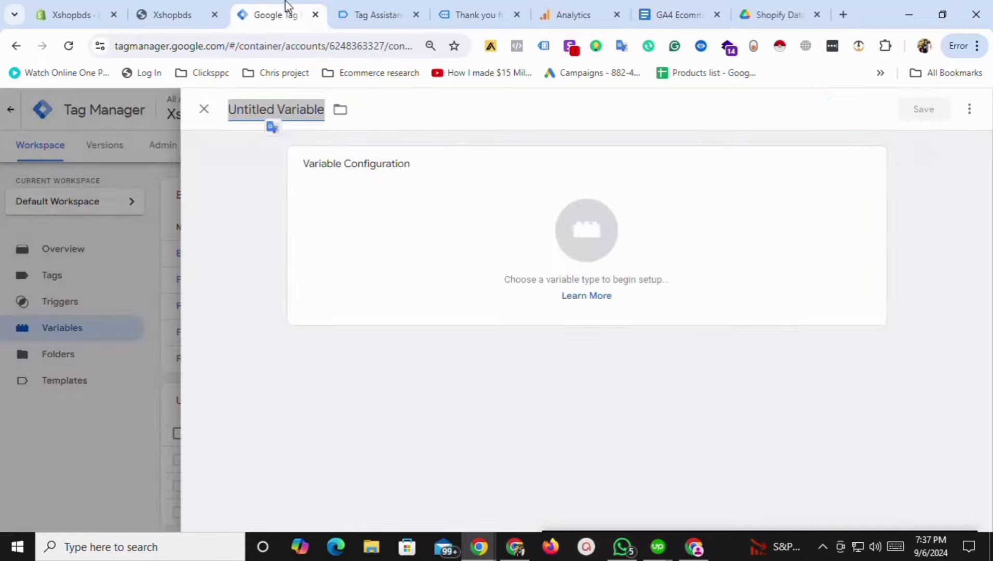
type("GA4-value")
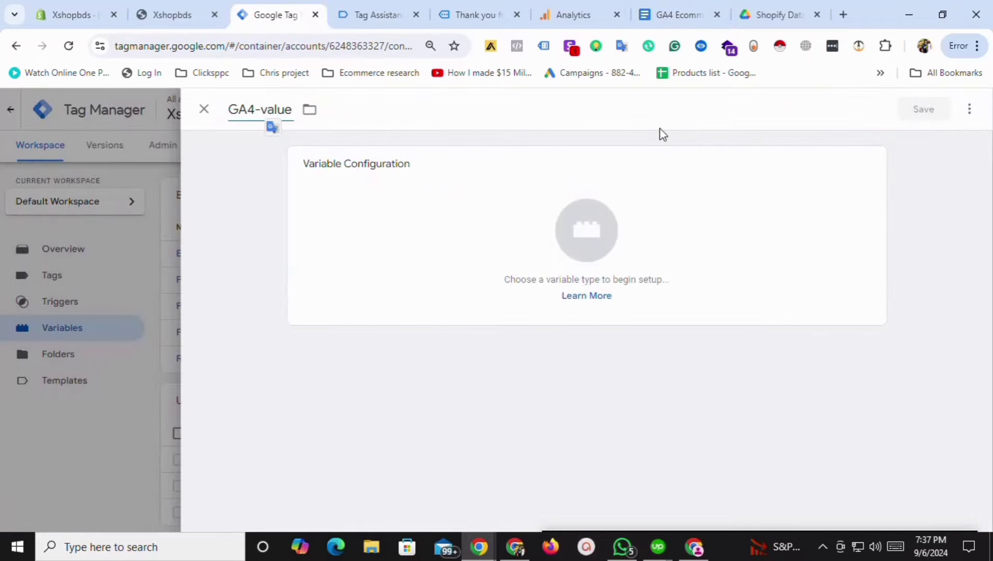
left_click(683, 244)
left_click(670, 415)
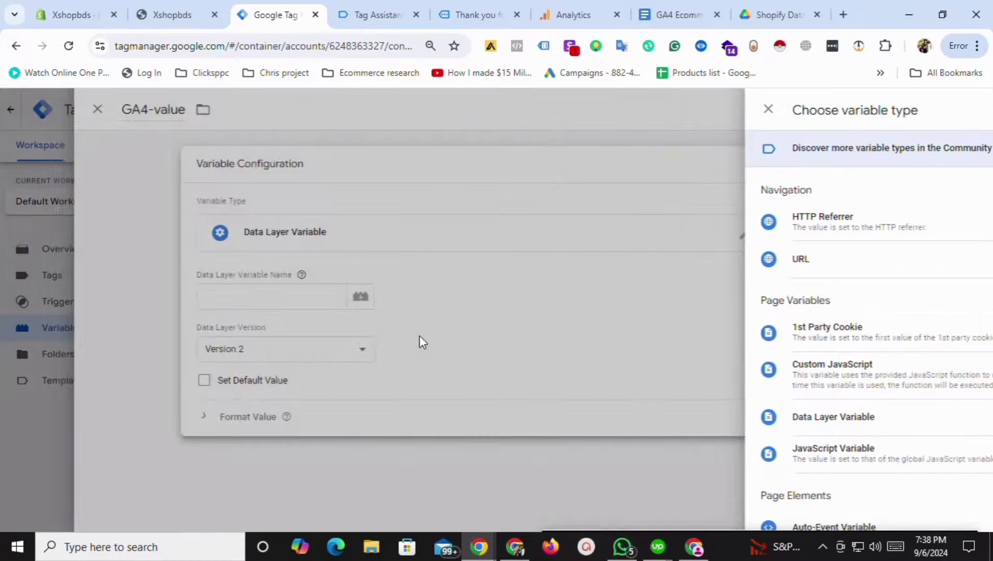
left_click(366, 306)
key("ctrl+v")
left_click(927, 113)
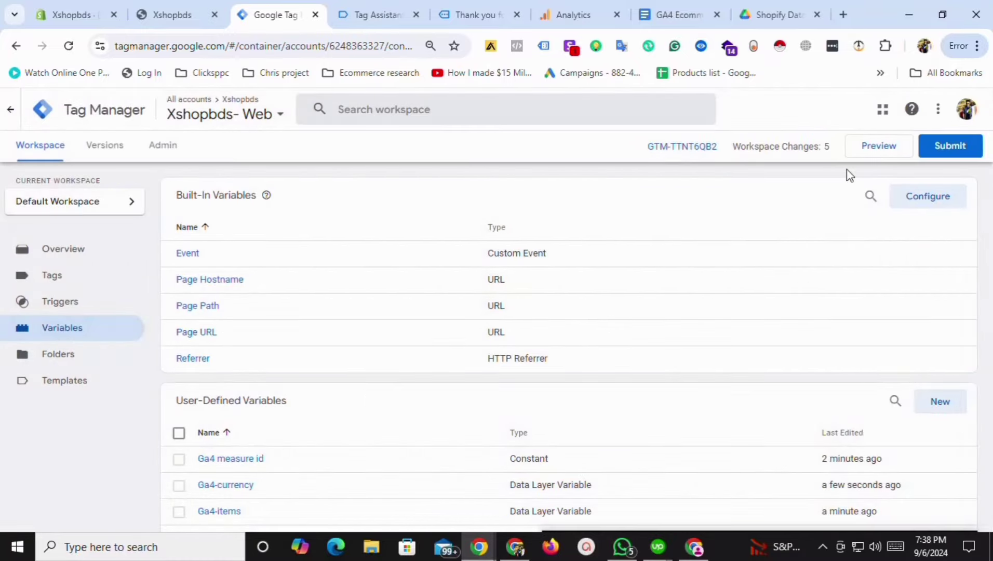
scroll(403, 455, "down", 3)
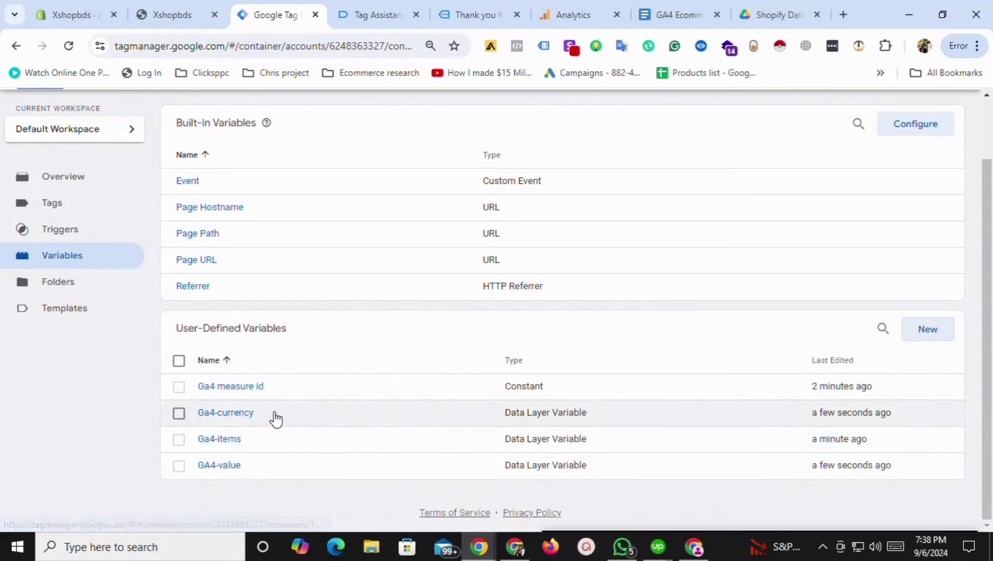
Start a new Custom Event trigger named 'Event- view content'.
left_click(91, 234)
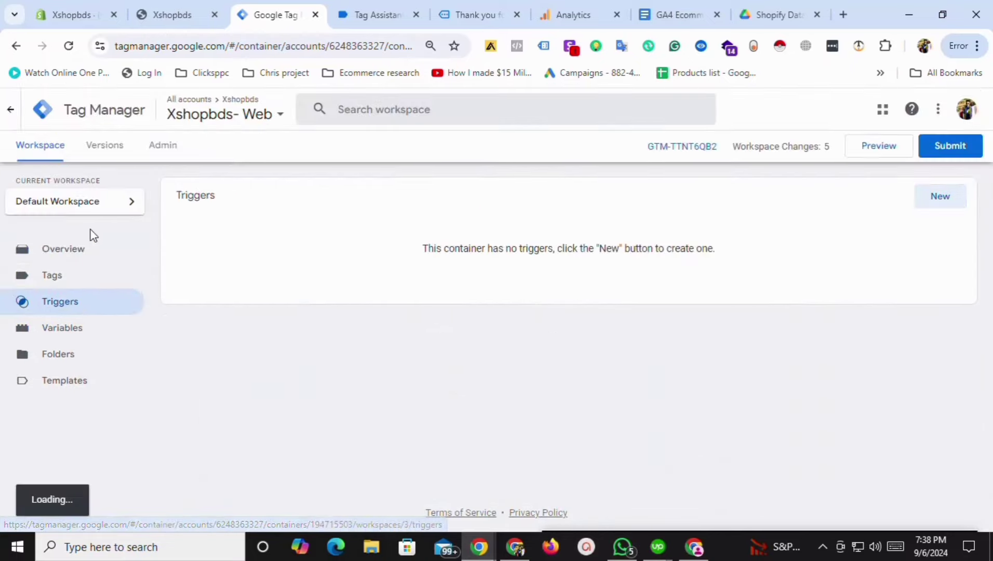
left_click(940, 195)
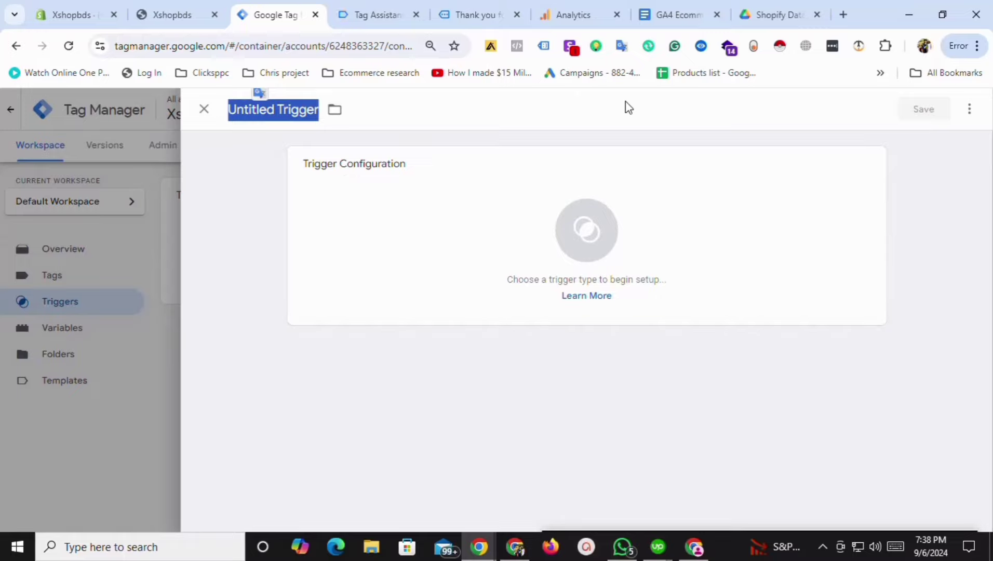
type("Event")
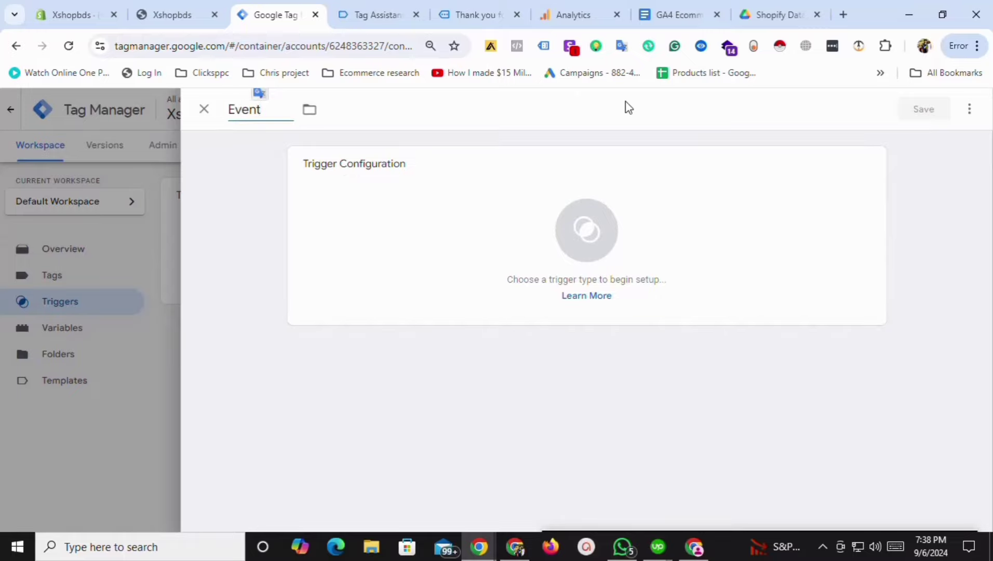
type("- view content")
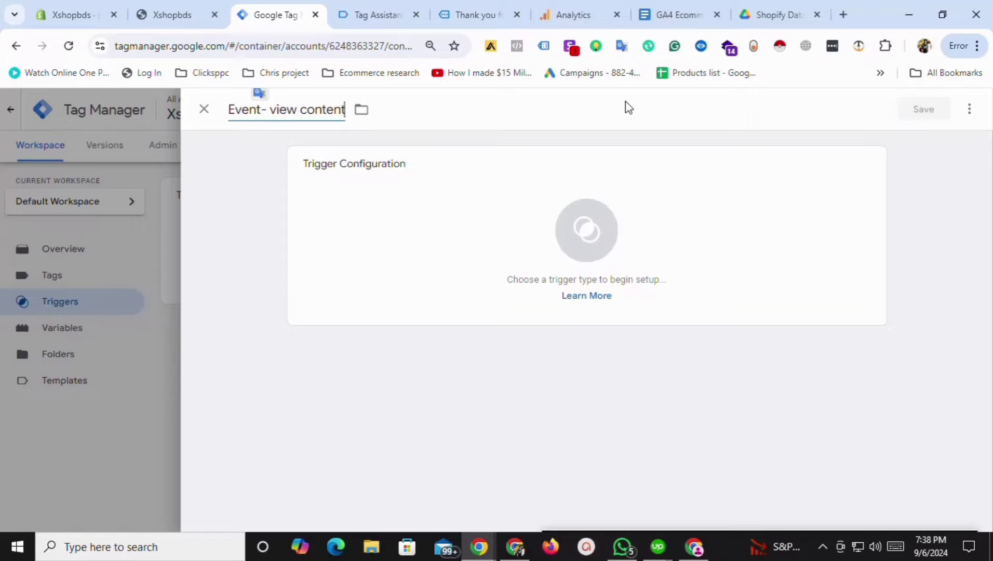
left_click(332, 264)
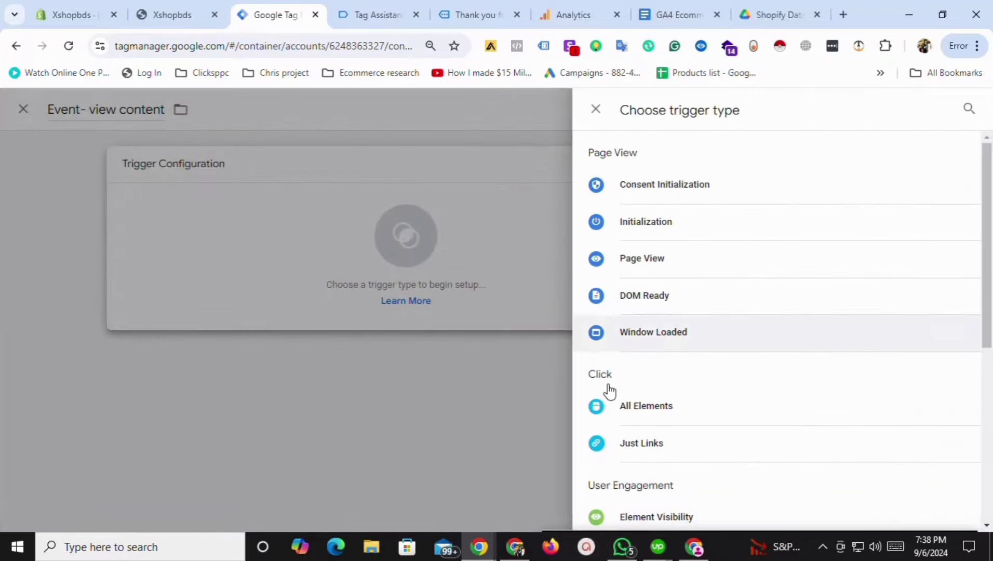
scroll(623, 405, "down", 5)
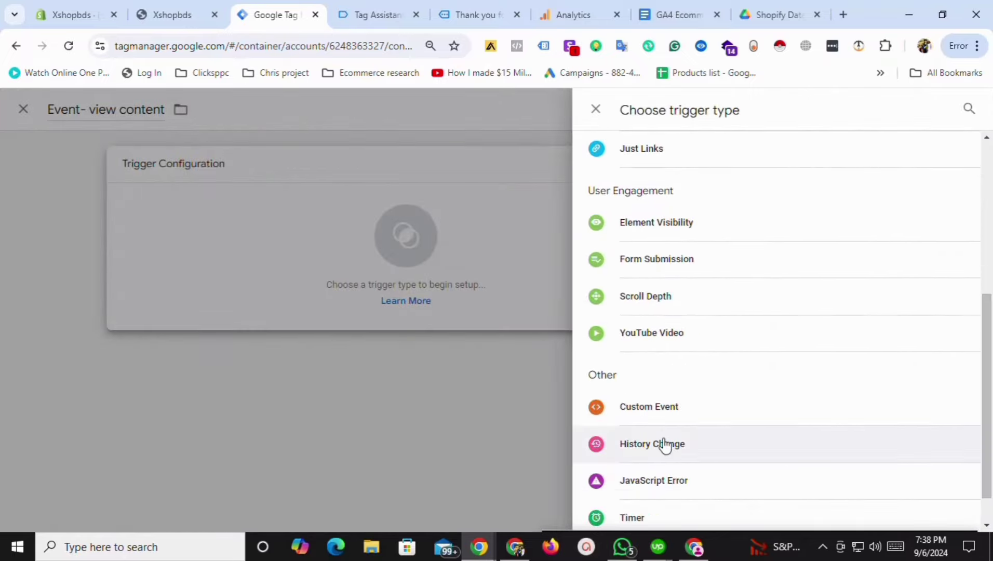
left_click(658, 408)
left_click(353, 304)
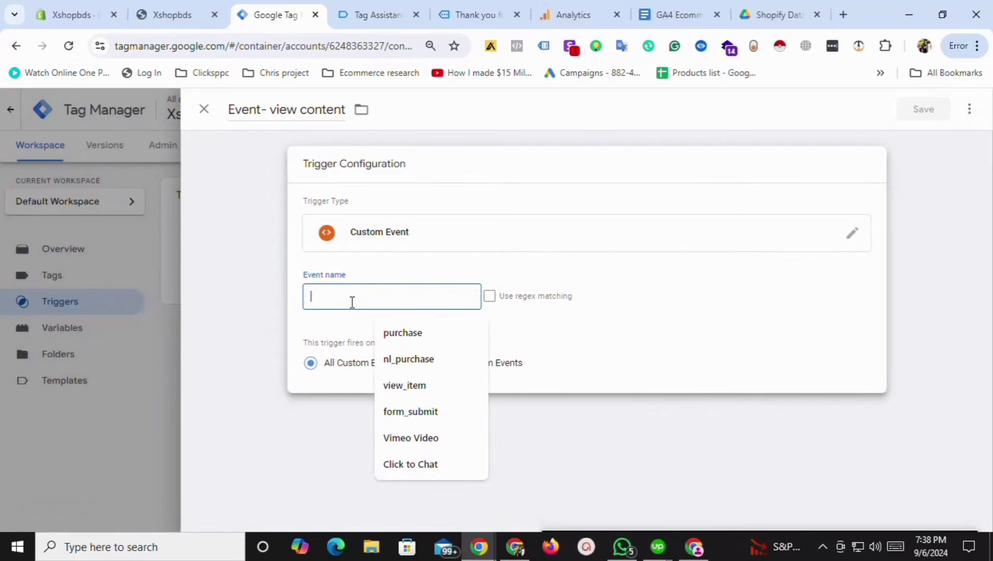
Copy the nl_view_item event name from Tag Assistant into the trigger's Event name field.
left_click(373, 8)
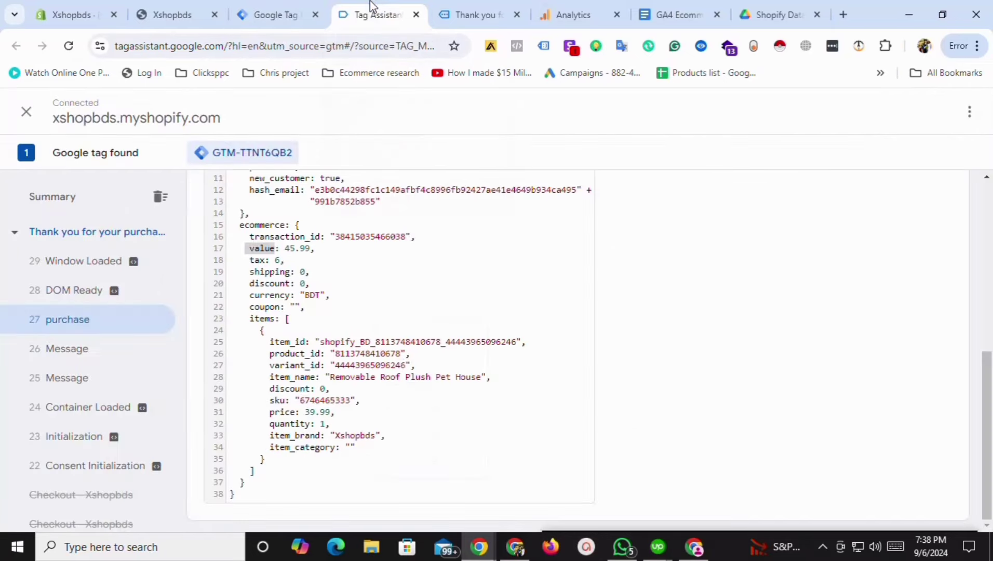
left_click_drag(176, 305, 163, 456)
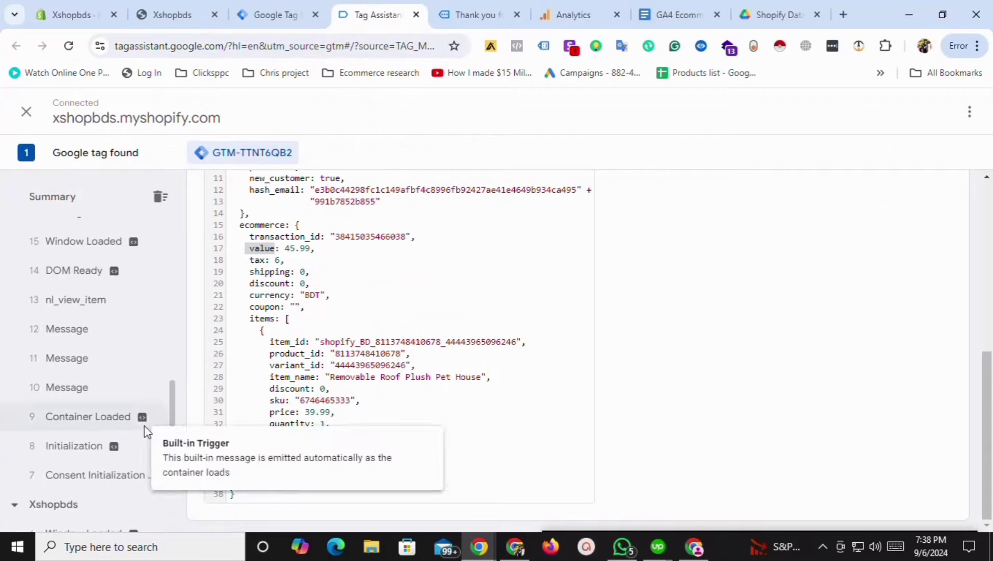
left_click(71, 306)
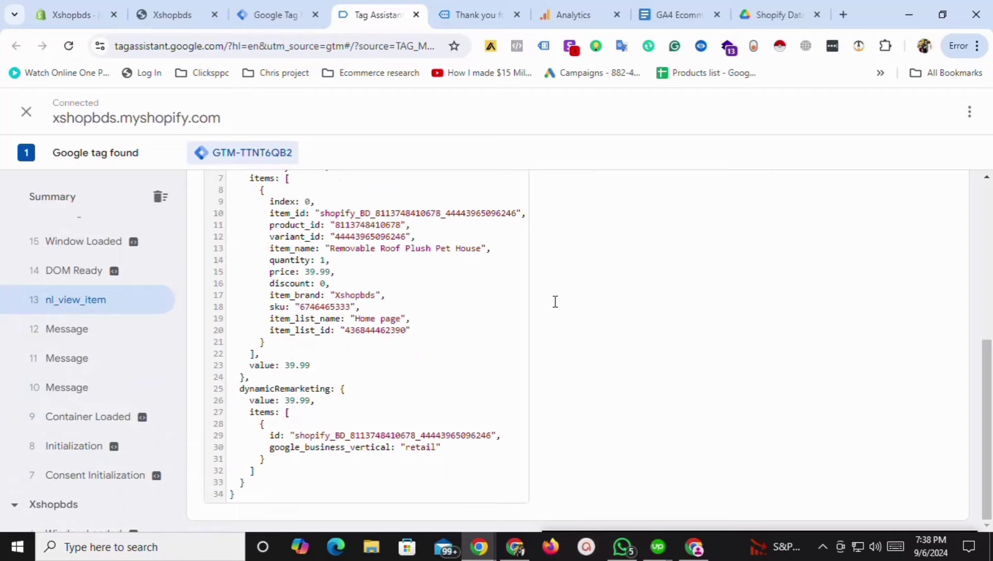
left_click_drag(986, 374, 987, 215)
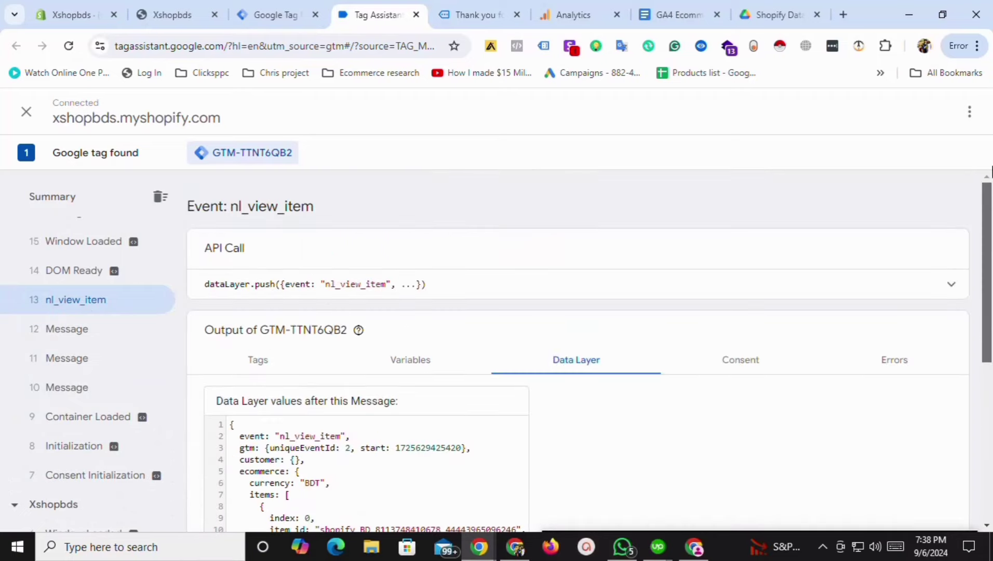
double_click(351, 283)
key("ctrl+c")
left_click(249, 15)
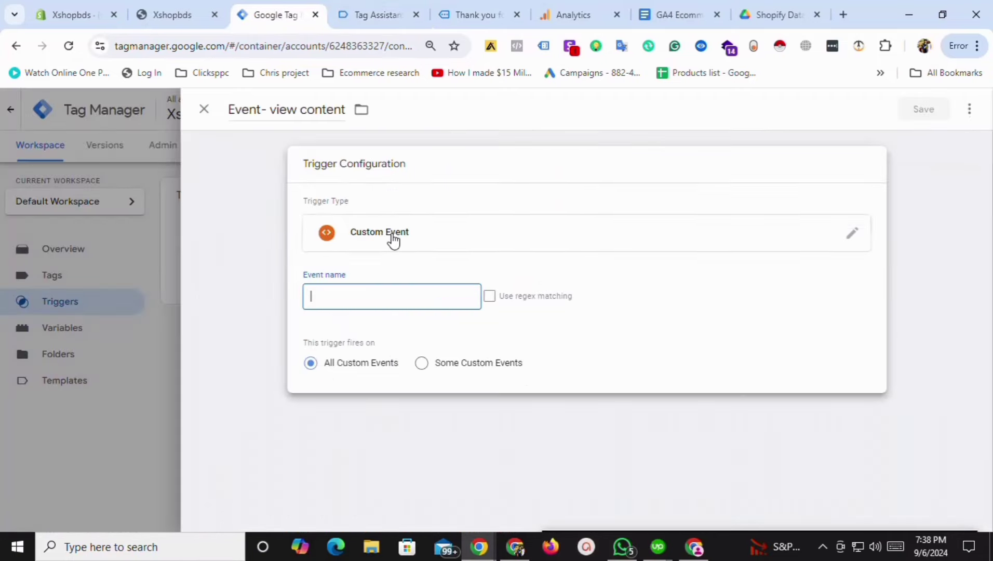
left_click(371, 291)
key("ctrl+v")
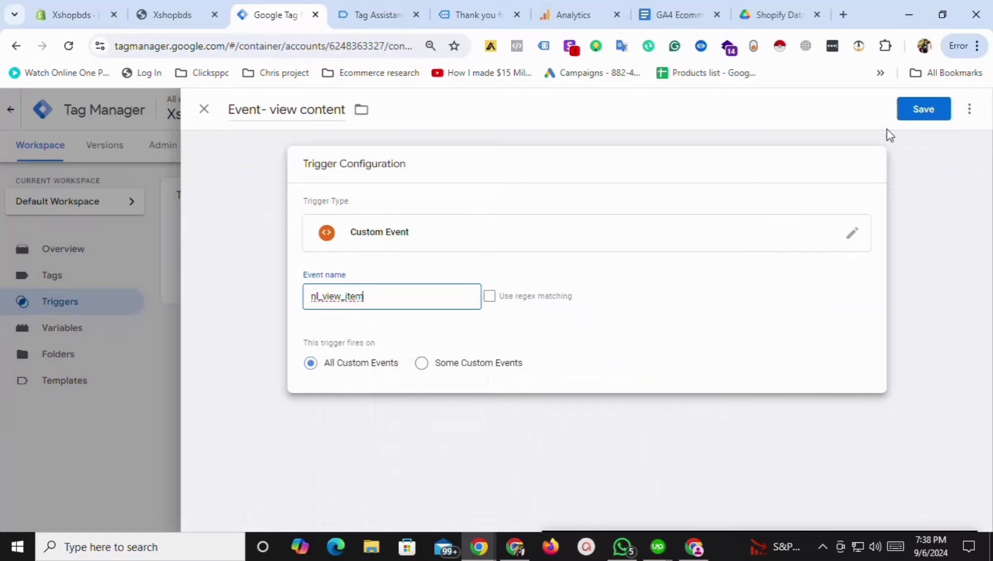
Save the Event- view content trigger.
left_click(934, 110)
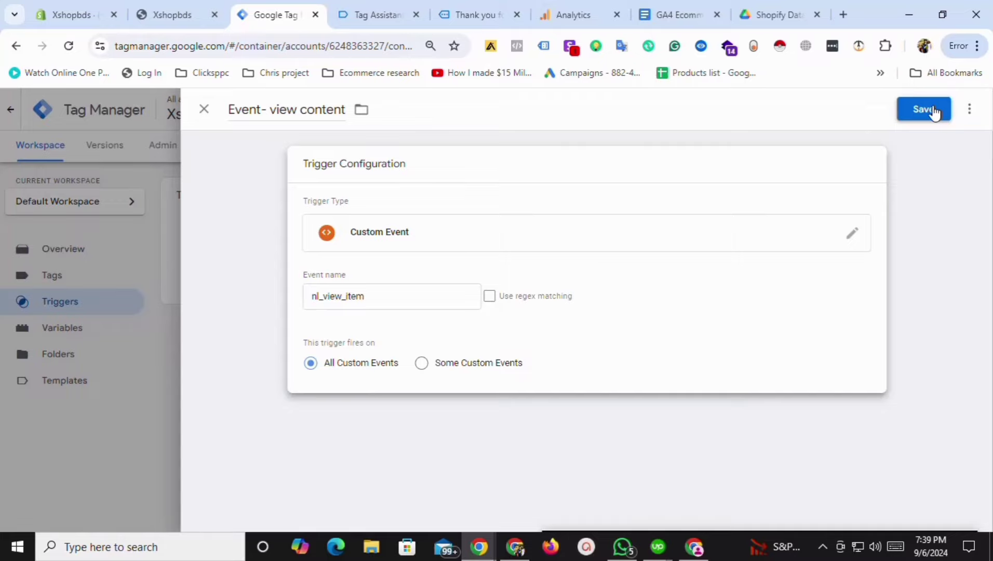
left_click(934, 111)
left_click(55, 8)
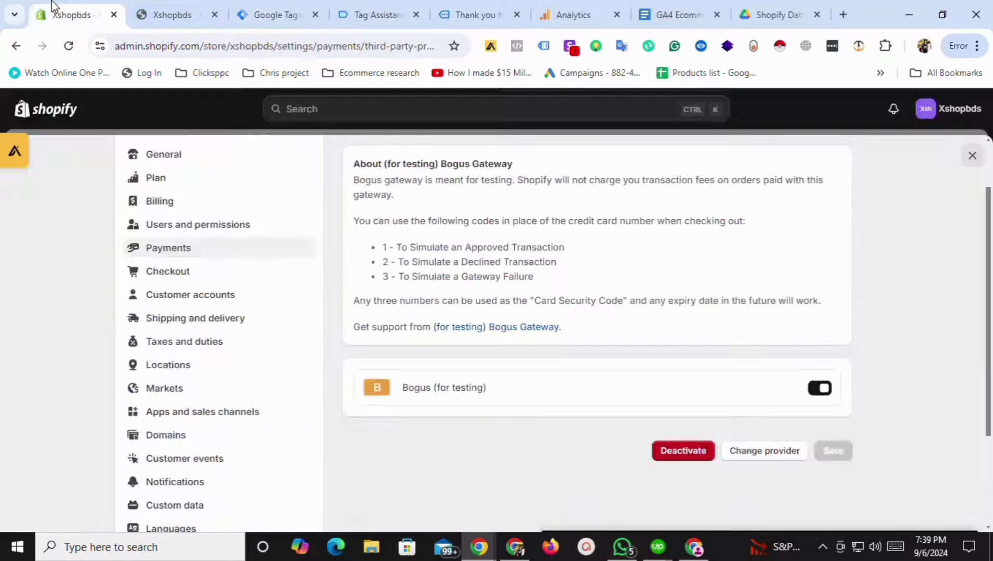
left_click(197, 9)
left_click(270, 5)
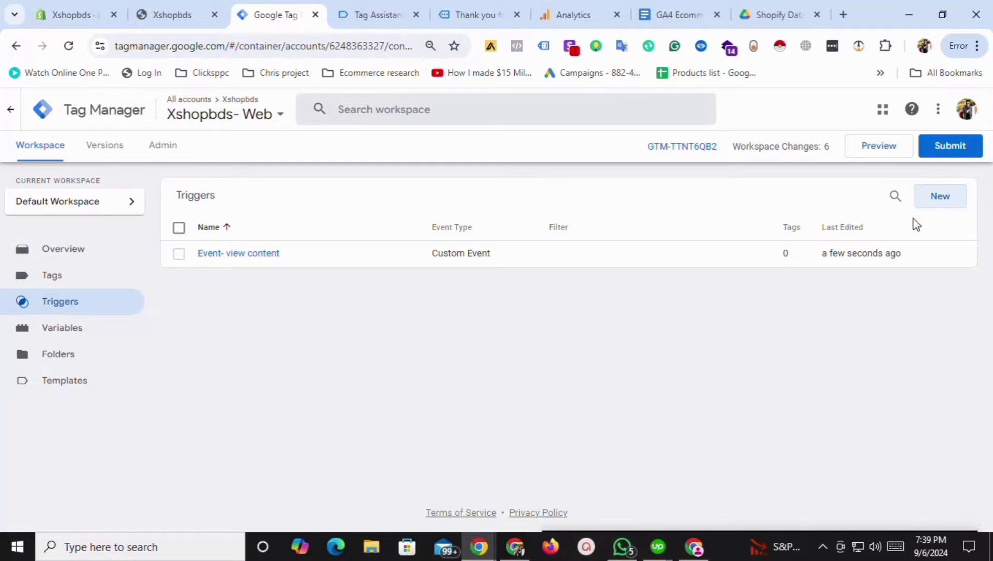
Create a new Custom Event trigger named 'Event add to cart'.
left_click(939, 196)
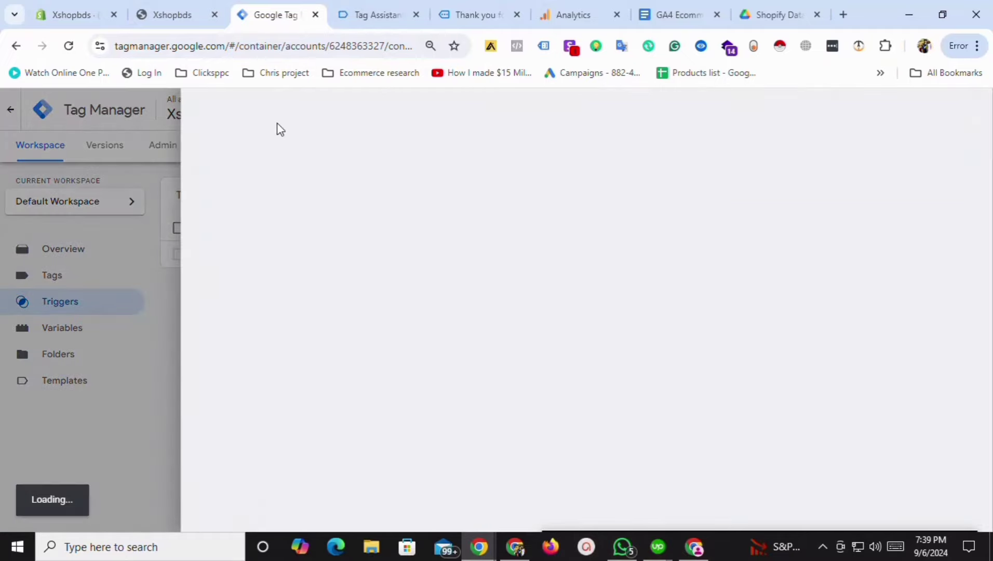
left_click(263, 115)
type("Ev")
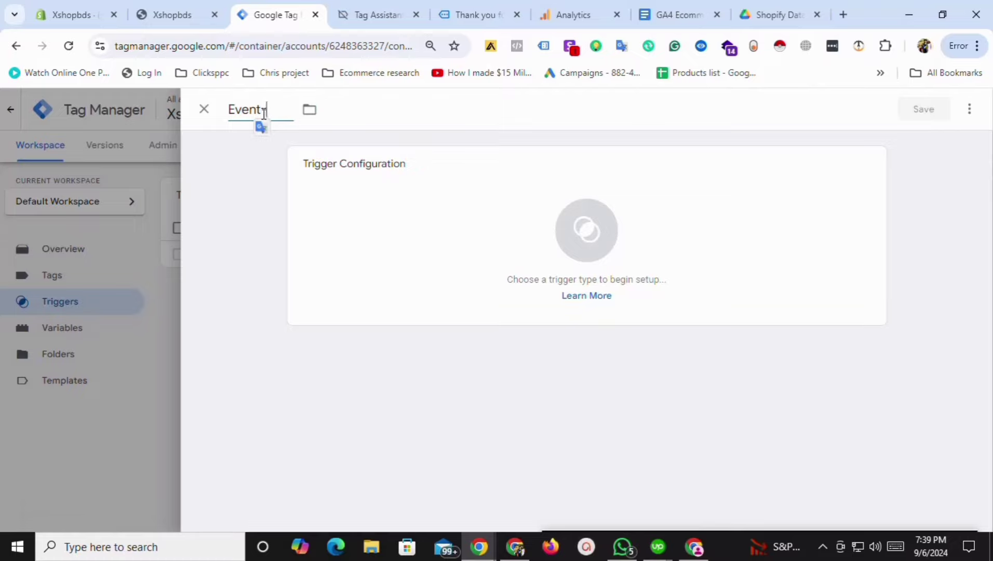
type("ent add to cart")
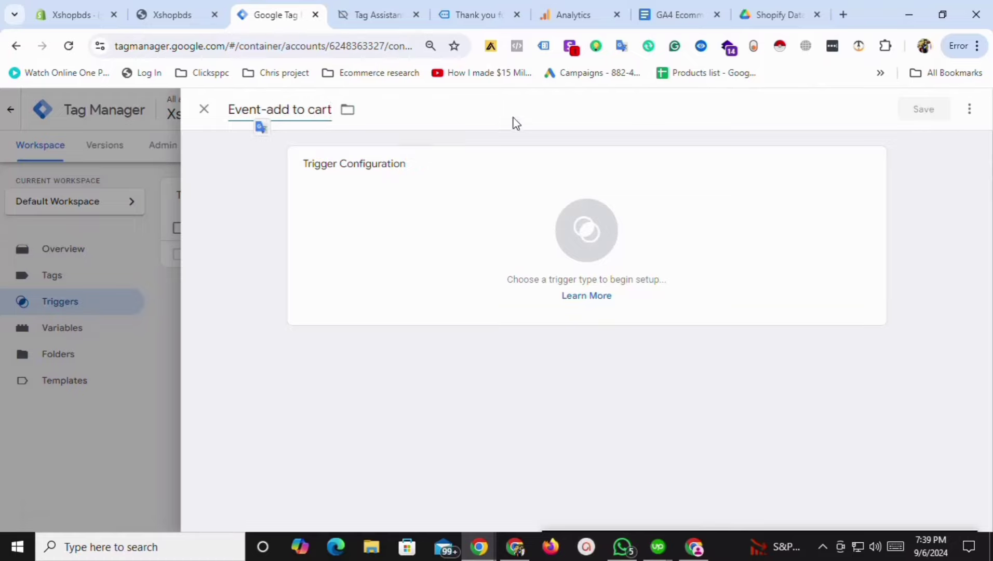
left_click(523, 198)
scroll(822, 381, "down", 5)
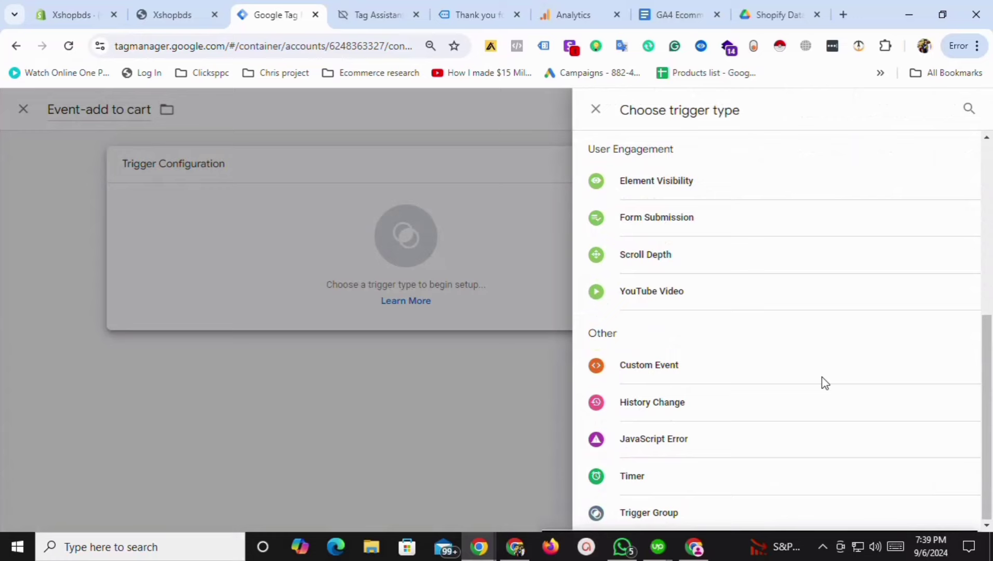
left_click(635, 383)
Set its event name to nl_add_to_cart, copied from Tag Assistant, and save the trigger.
left_click(387, 12)
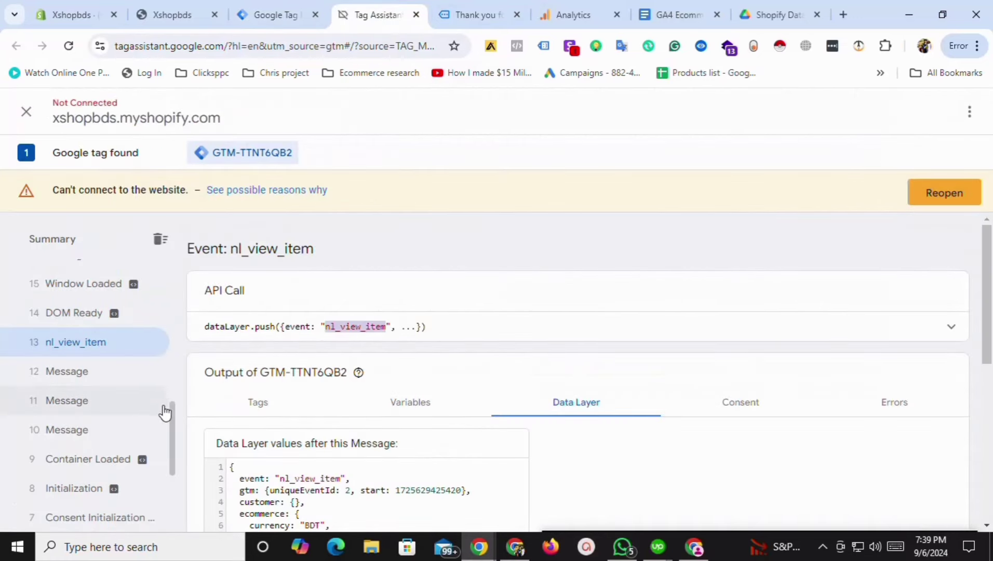
left_click_drag(173, 421, 126, 370)
left_click(124, 368)
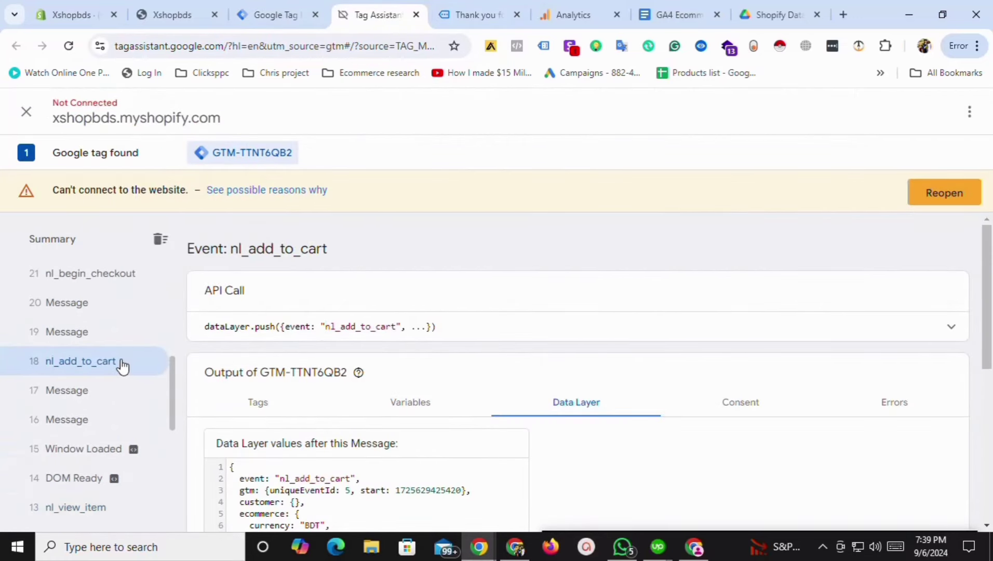
double_click(372, 327)
key("ctrl+c")
left_click(304, 10)
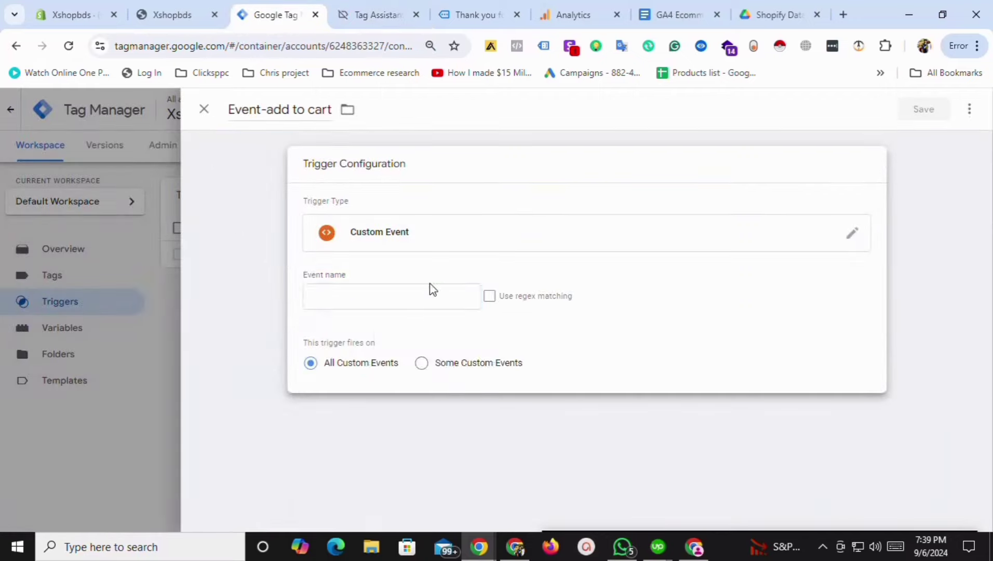
left_click(393, 303)
key("ctrl+v")
left_click(924, 110)
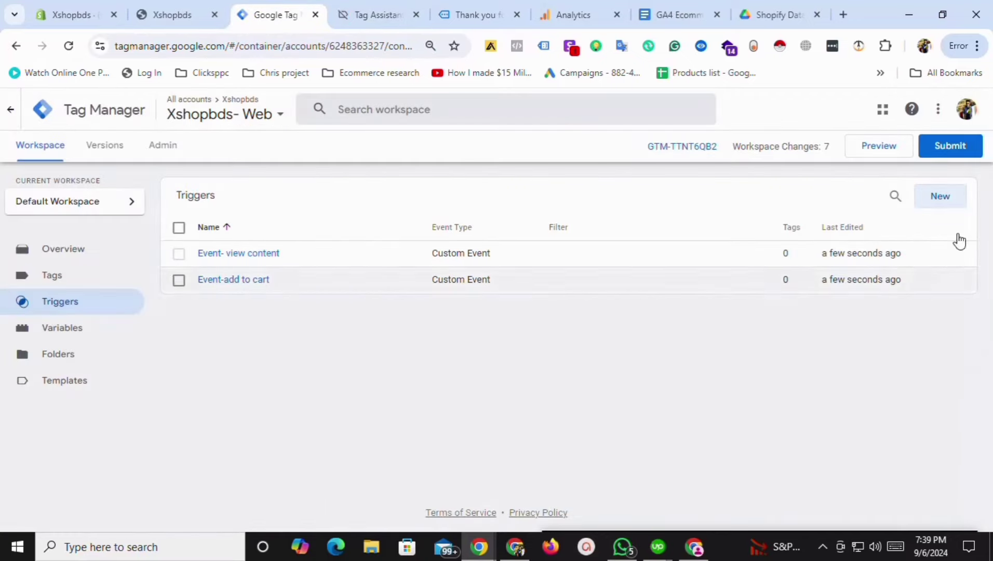
left_click(949, 200)
Name the new trigger 'Event- begin checkout' and make it a Custom Event trigger.
double_click(283, 110)
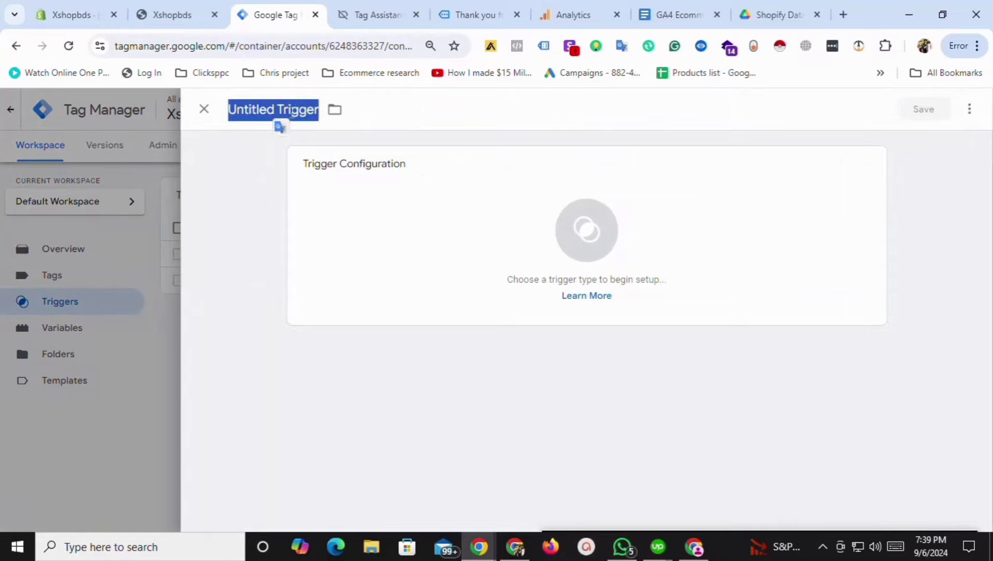
type("Event-")
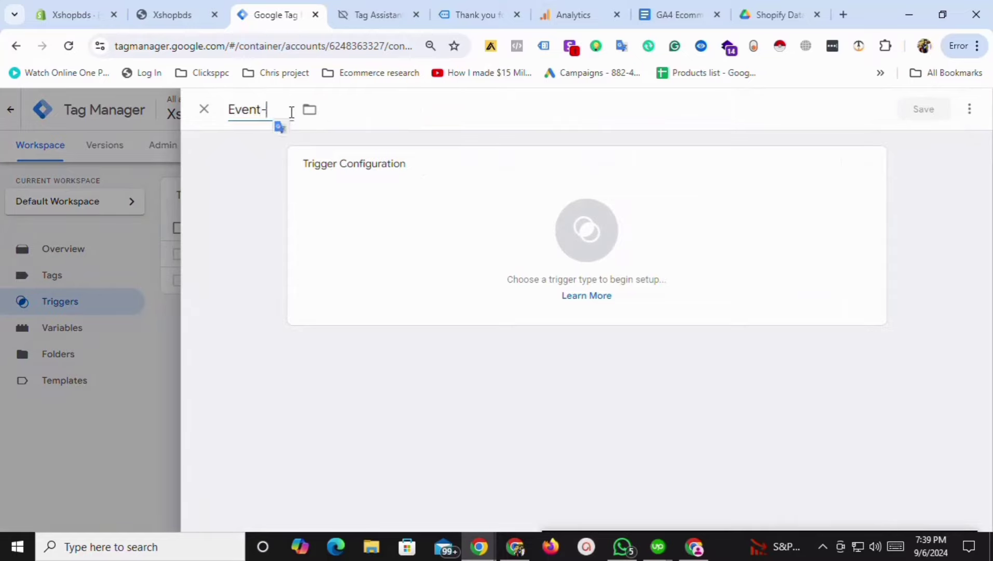
type(" begin checkout")
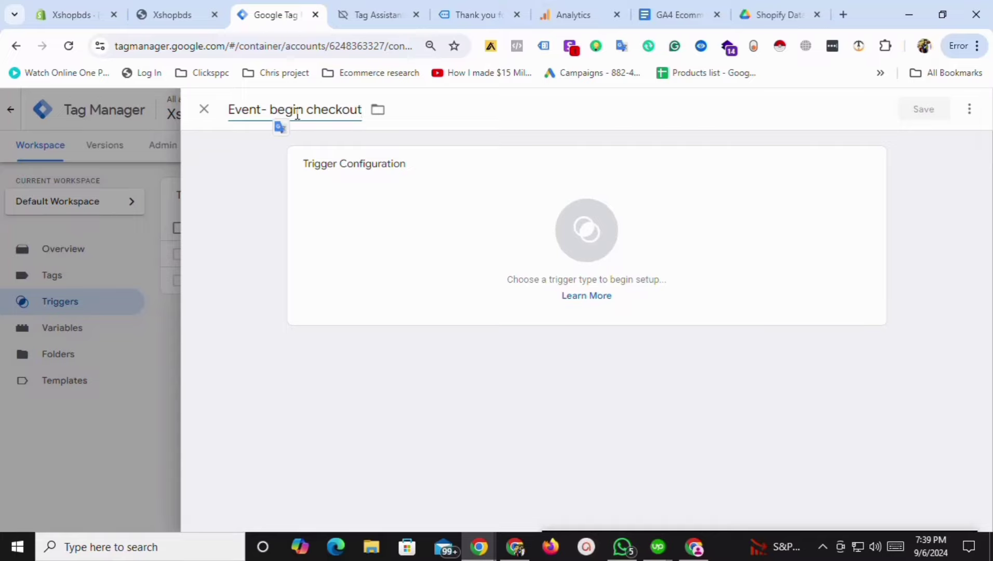
left_click(433, 186)
scroll(711, 432, "down", 5)
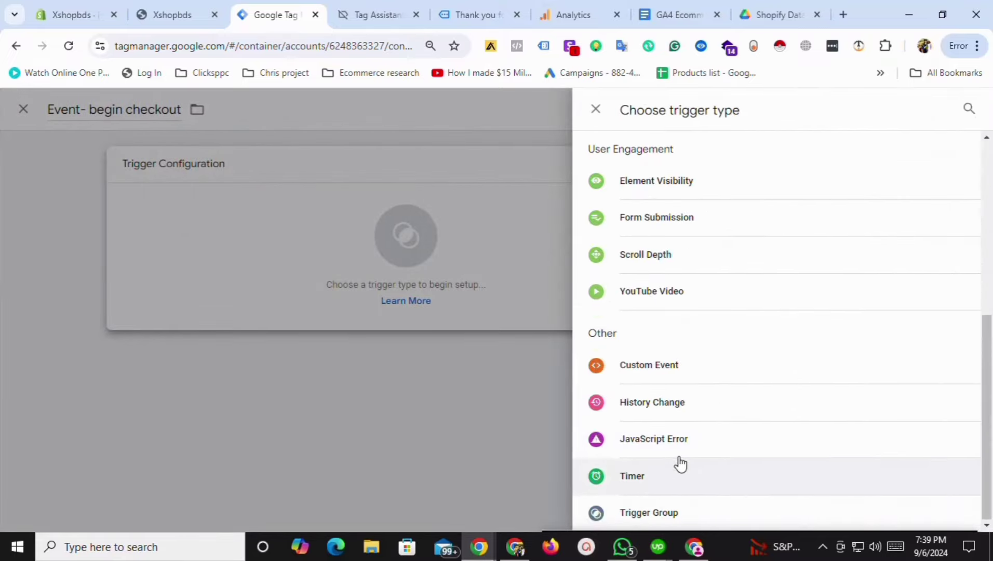
left_click(656, 369)
Set its event name to nl_begin_checkout, copied from Tag Assistant, and save the trigger.
left_click(375, 15)
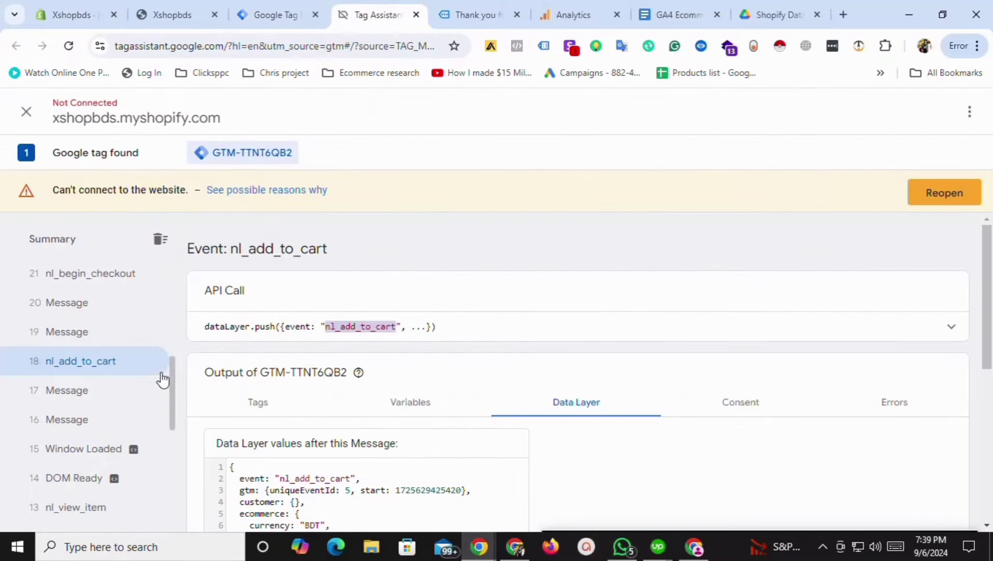
left_click(107, 369)
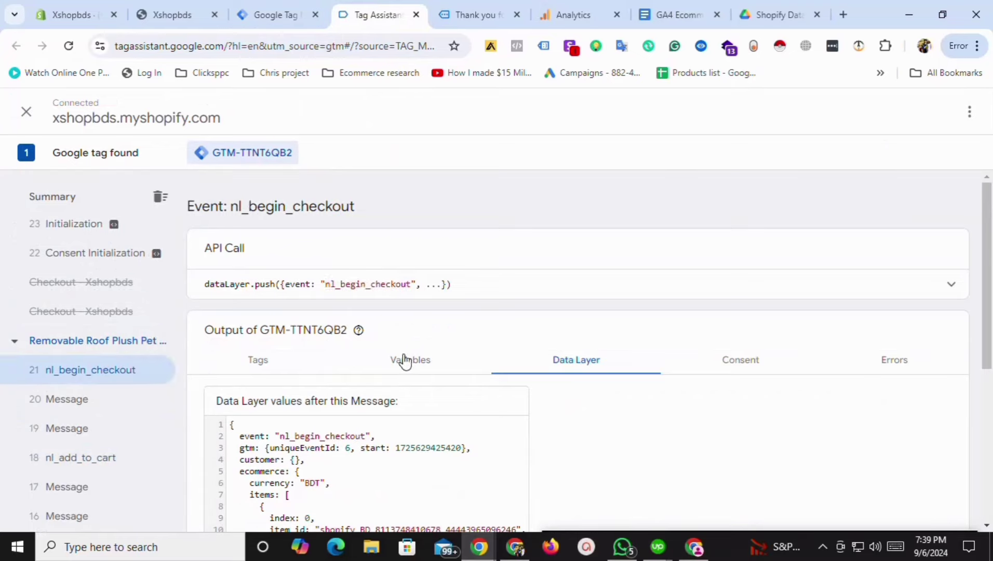
double_click(366, 284)
left_click(280, 14)
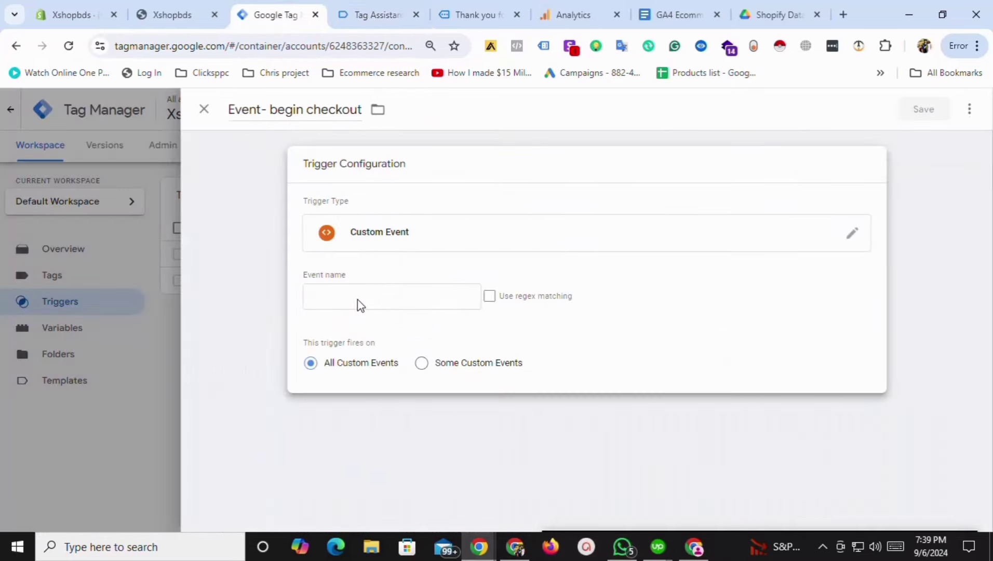
left_click(358, 299)
key("ctrl+v")
left_click(935, 108)
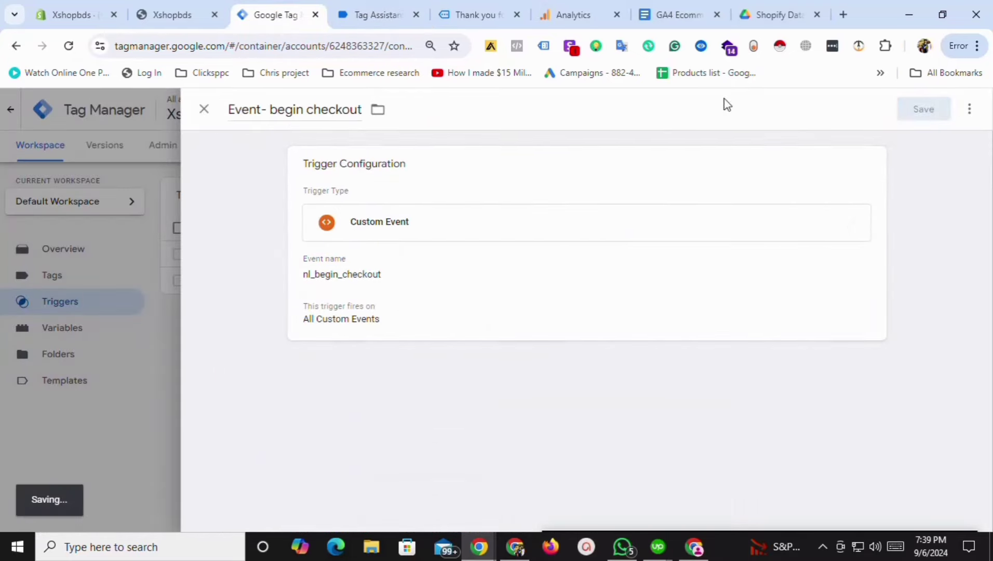
Check the order confirmation page and the purchase event details in Tag Assistant.
left_click(375, 7)
left_click(440, 10)
left_click(376, 8)
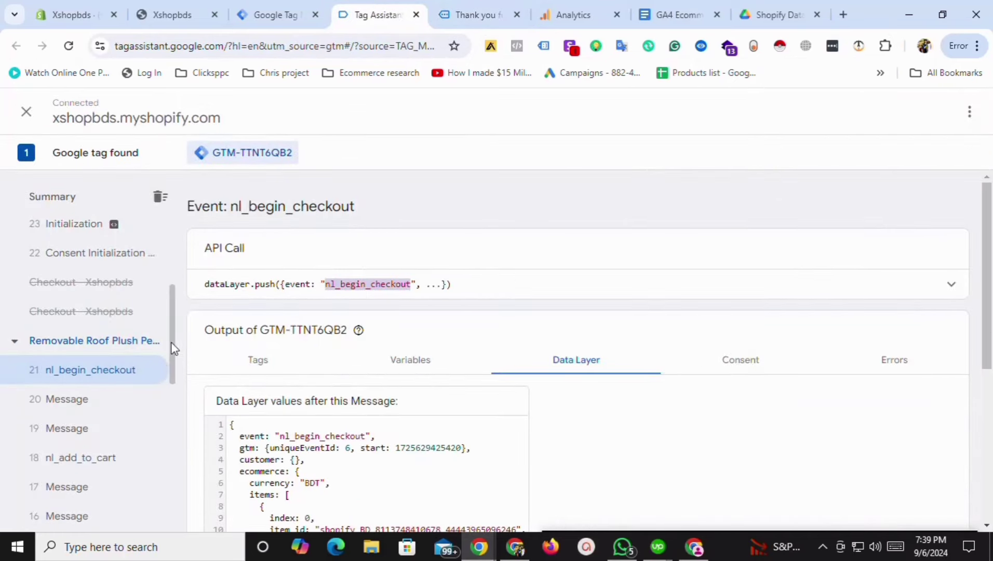
scroll(175, 351, "up", 4)
left_click(97, 321)
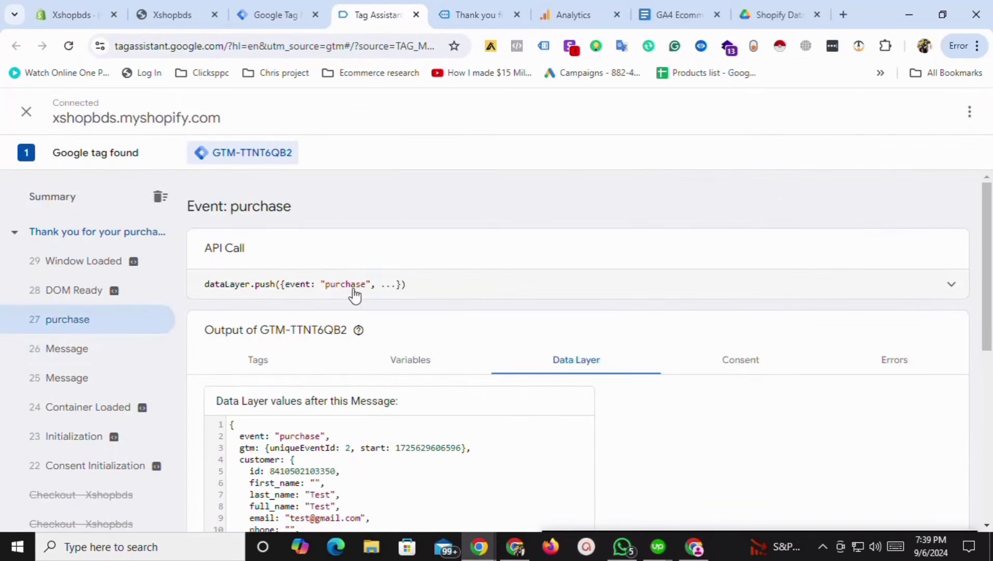
left_click(270, 15)
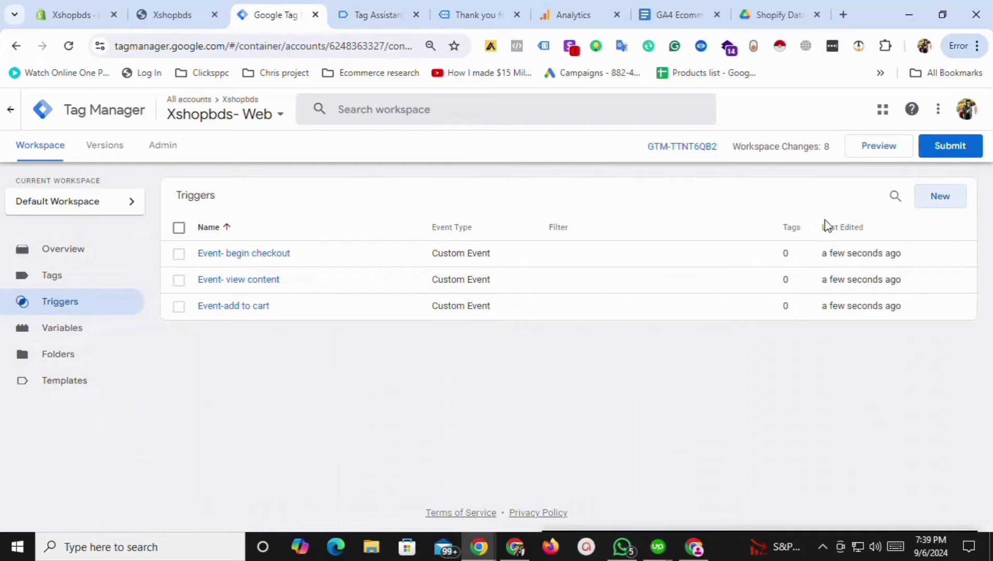
Create and save a Custom Event trigger 'Event-purchase' with event name purchase.
left_click(941, 196)
triple_click(267, 112)
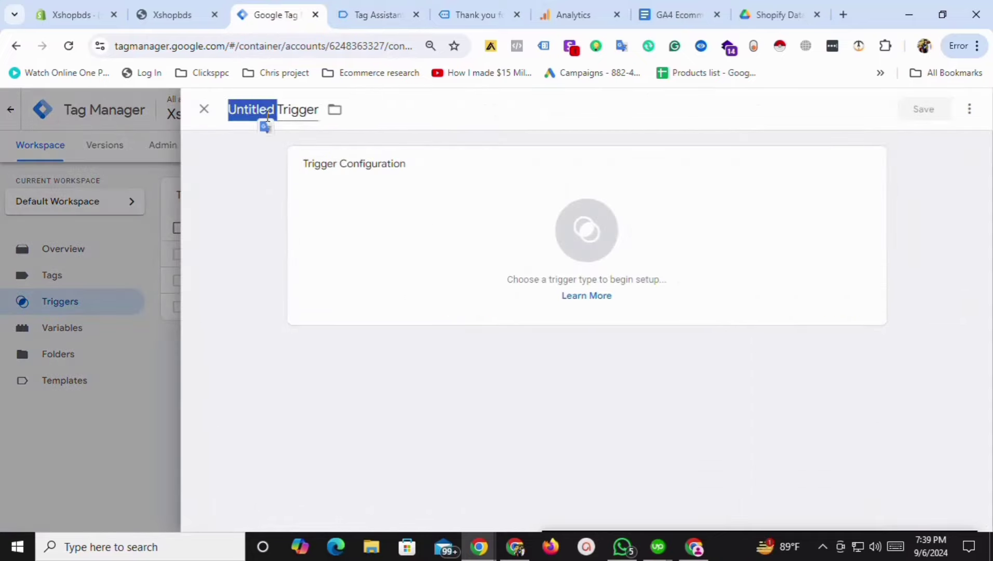
type("Event-pu")
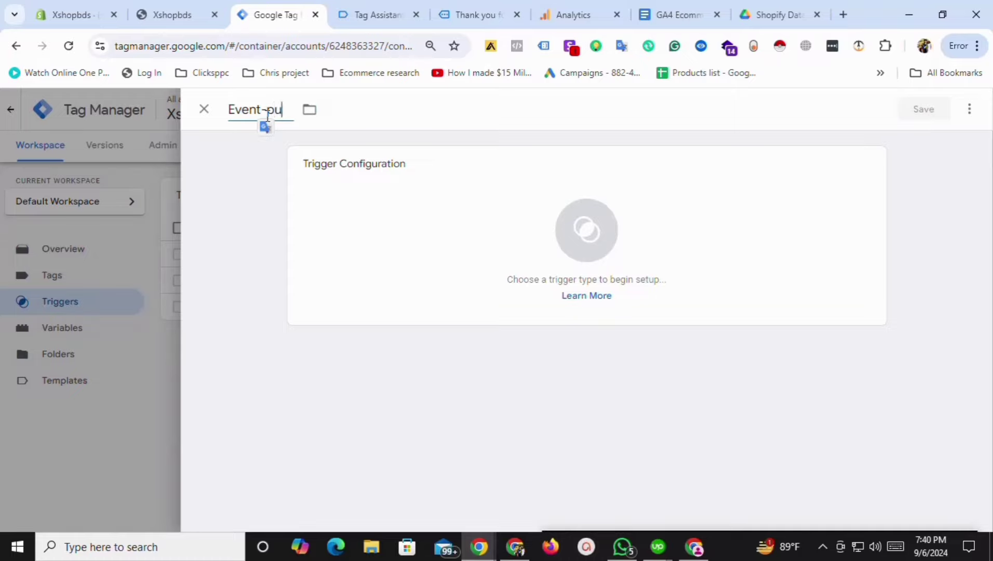
type("rchase")
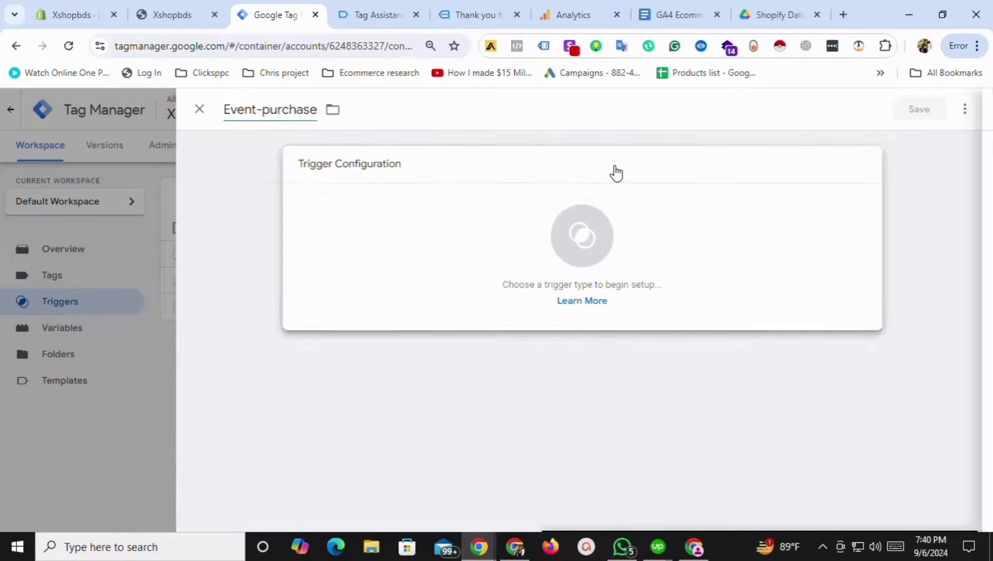
left_click(614, 171)
scroll(710, 428, "down", 5)
left_click(648, 368)
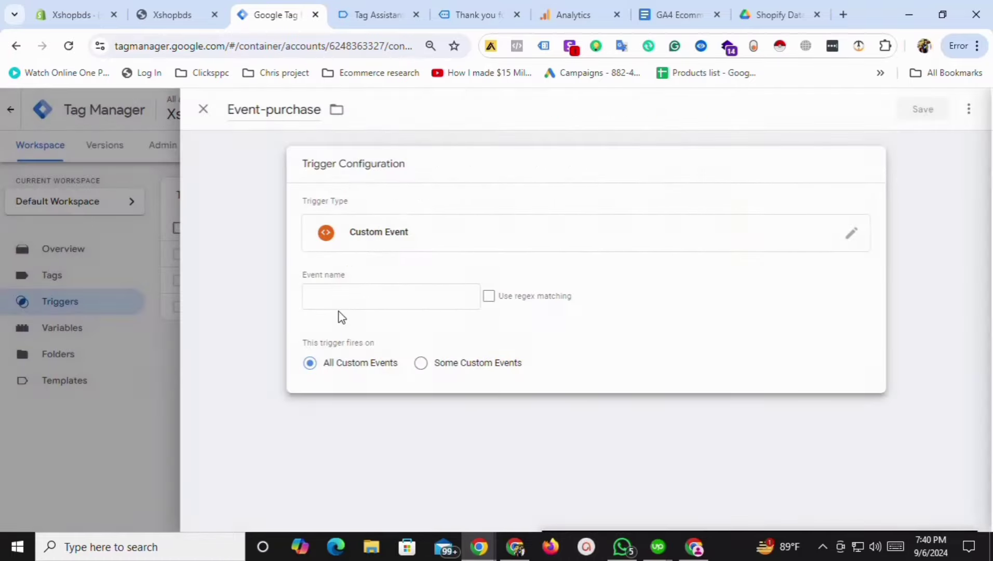
left_click(340, 297)
type("purchase")
left_click(904, 114)
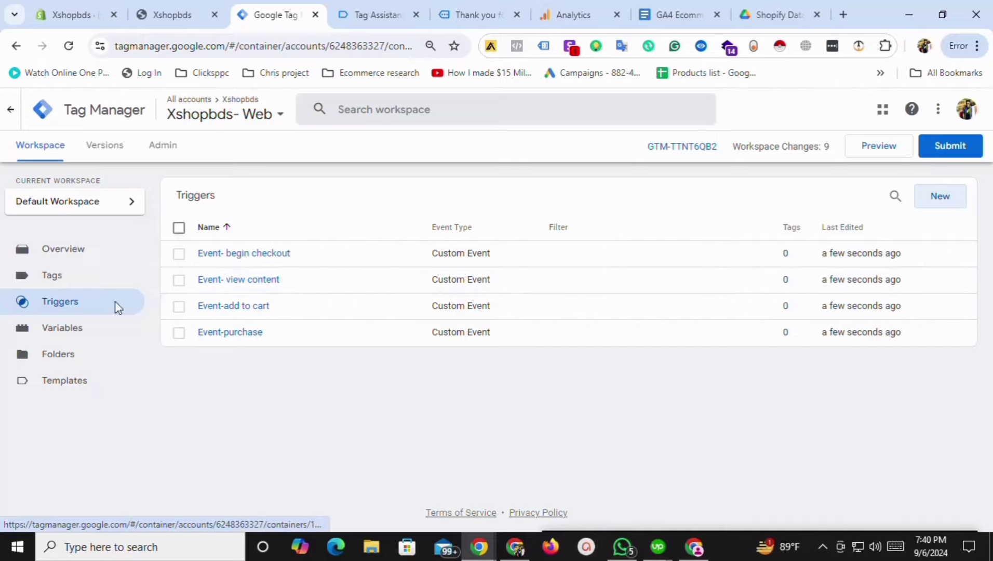
Create a new GA4 Event tag using {{Ga4 measure id}} as its Measurement ID.
left_click(78, 280)
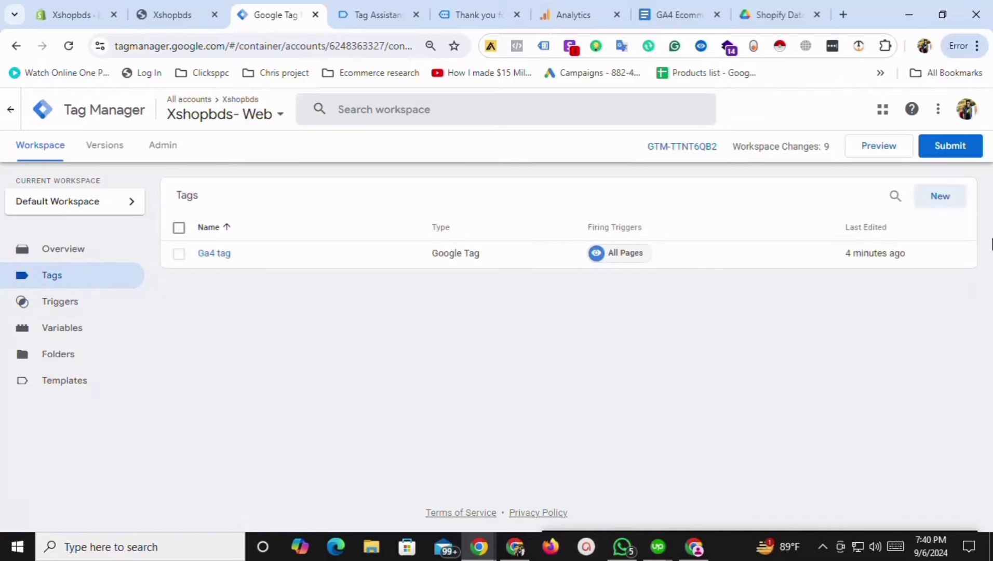
left_click(941, 196)
left_click(418, 203)
left_click(670, 172)
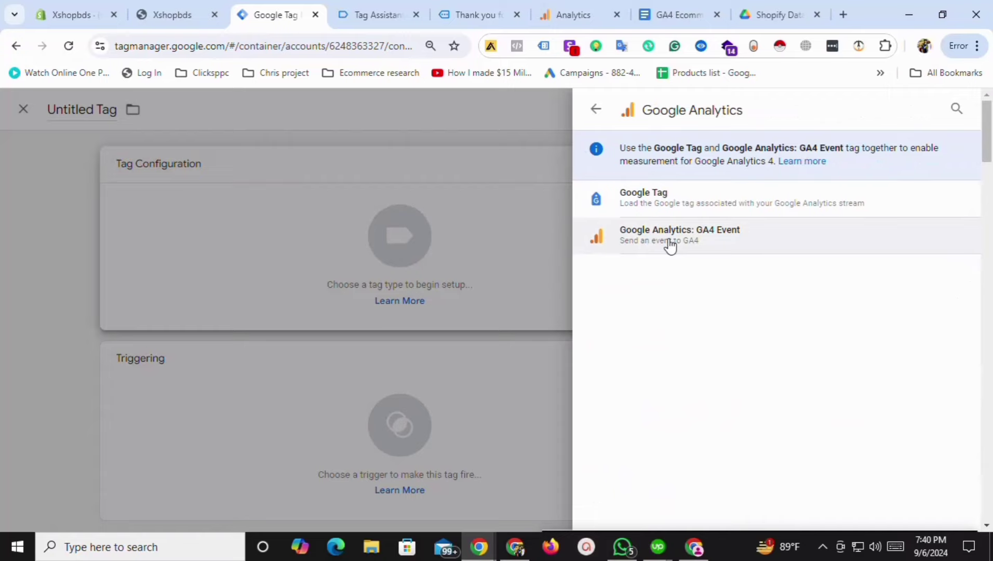
left_click(670, 235)
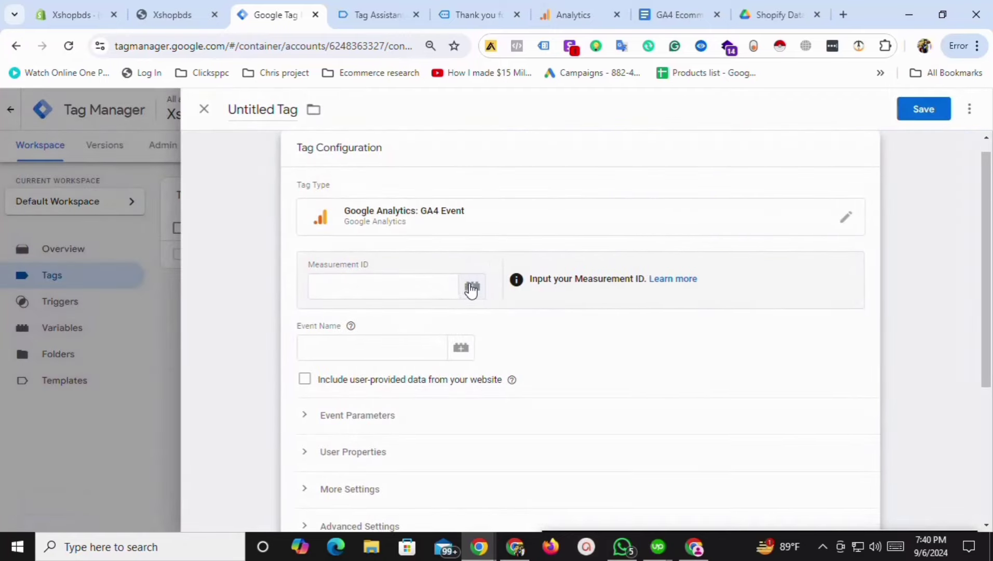
left_click(472, 289)
left_click(260, 200)
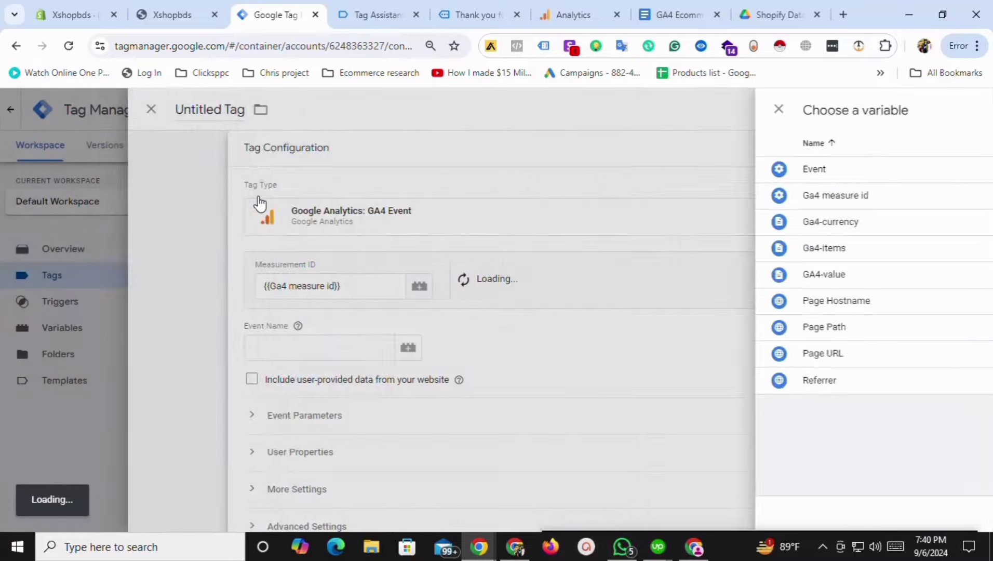
Rename the tag to 'GA4-view item'.
scroll(644, 358, "up", 1)
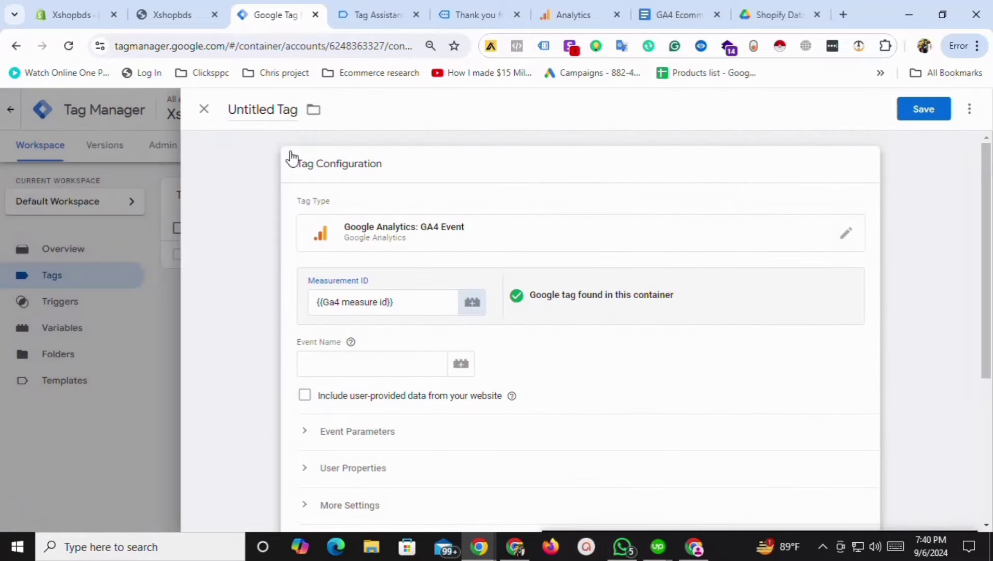
left_click(260, 105)
type("GA4-view")
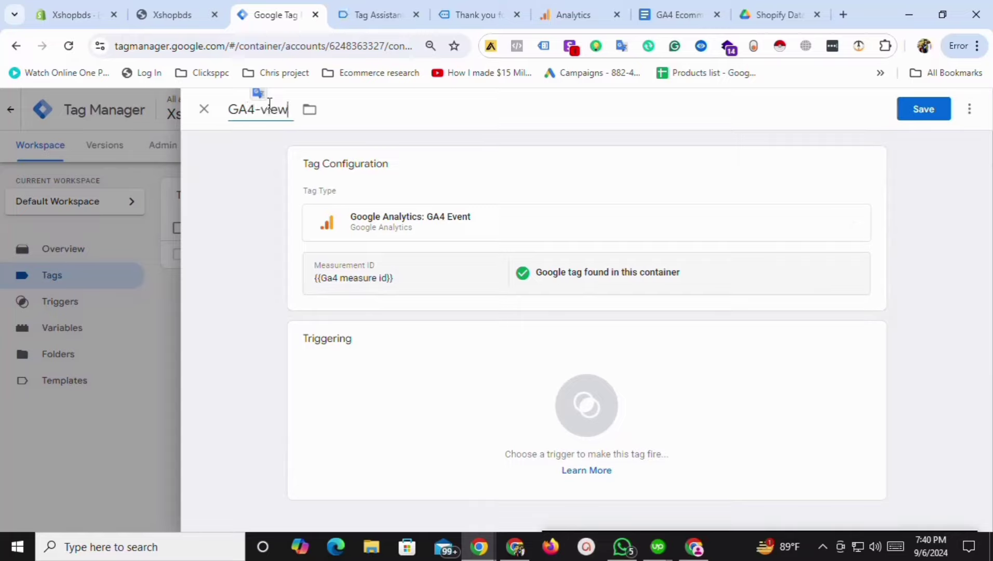
type("item")
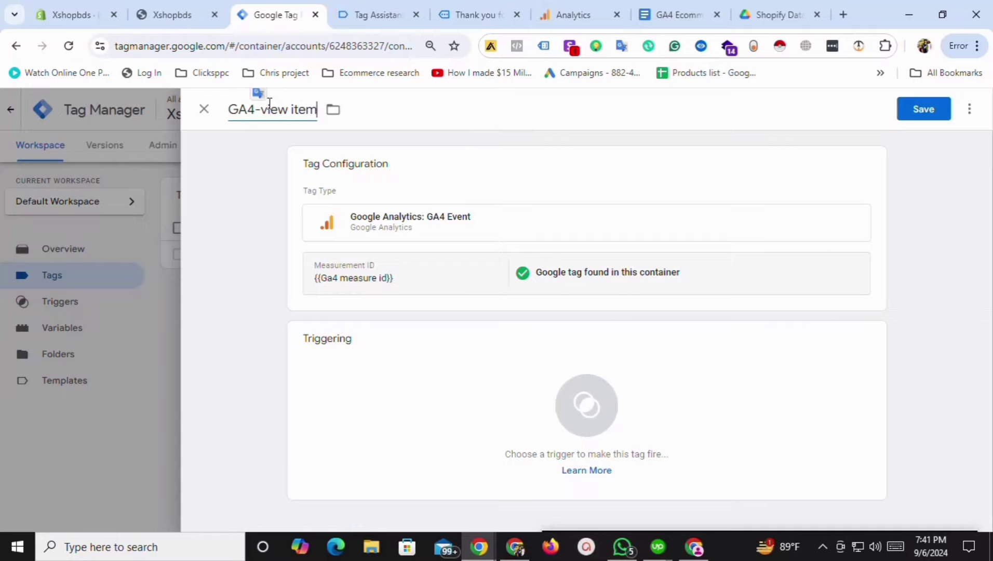
Enter view_item as the tag's Event Name.
left_click(465, 232)
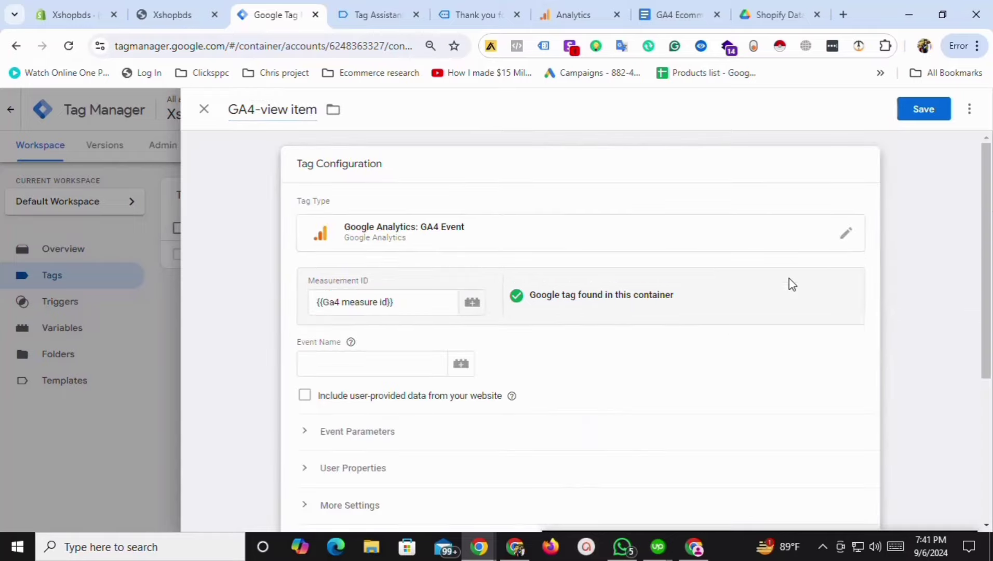
scroll(459, 308, "down", 2)
left_click(361, 259)
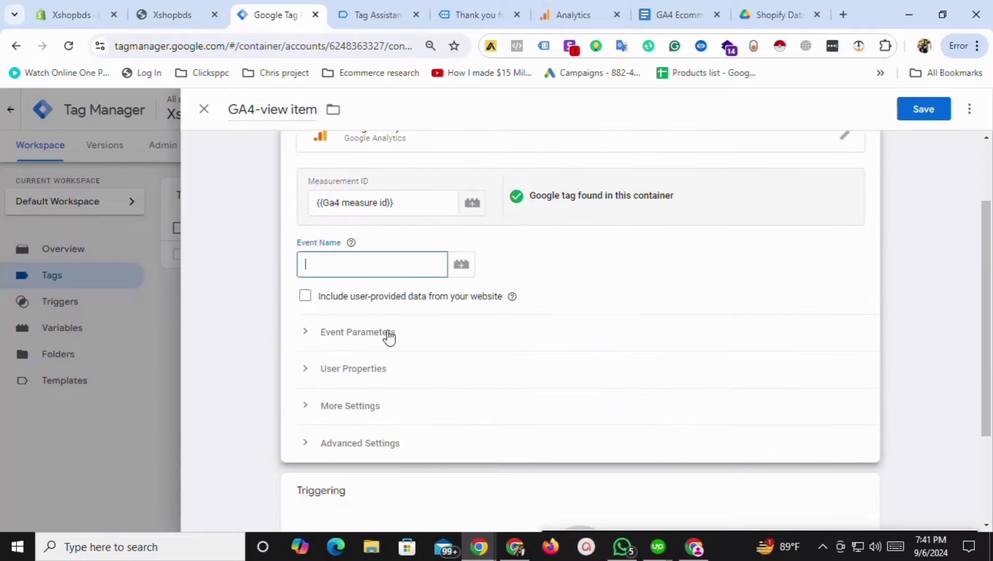
left_click(351, 243)
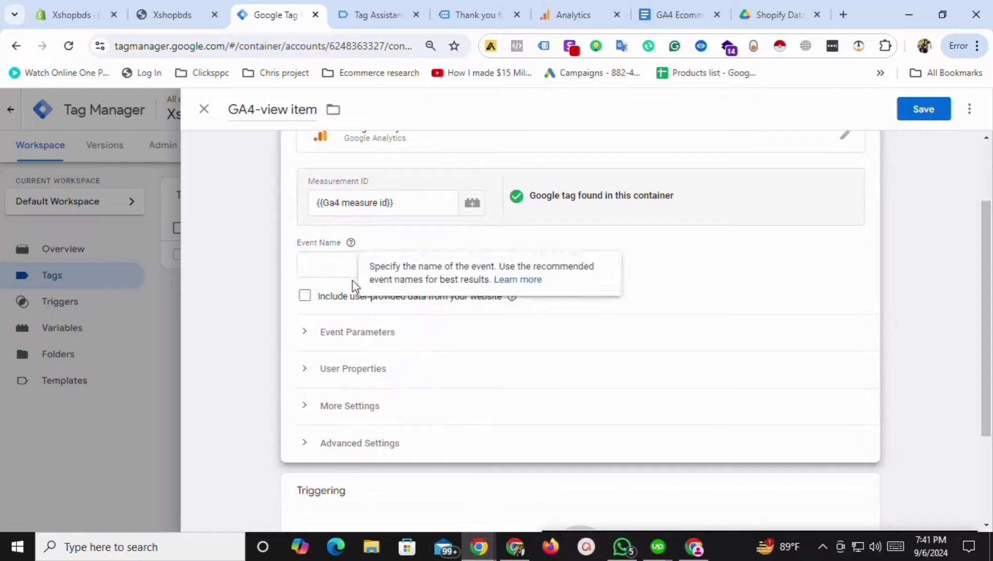
left_click(339, 264)
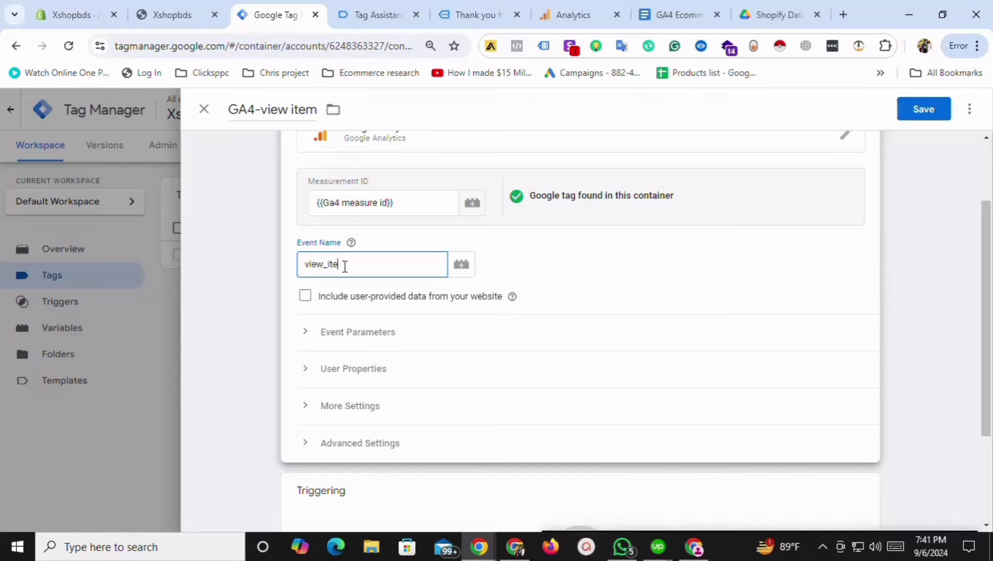
Expand Event Parameters and add three empty parameter rows.
left_click(306, 334)
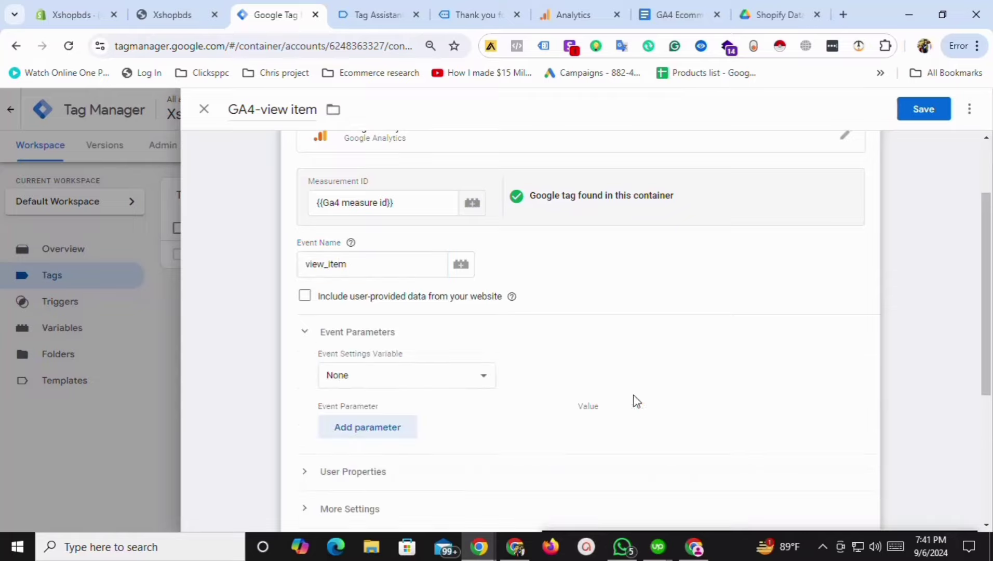
left_click_drag(992, 355, 992, 385)
left_click(985, 333)
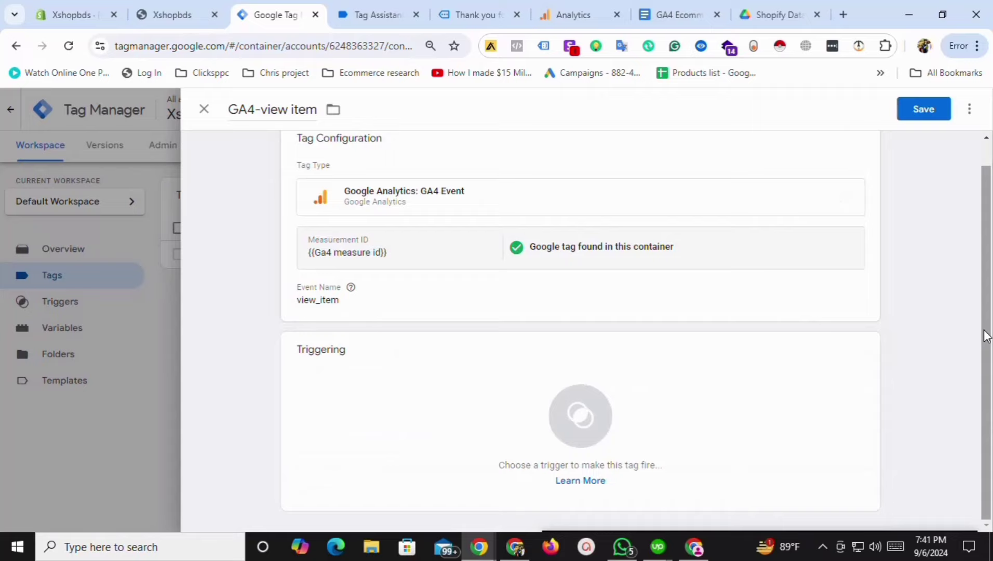
left_click(397, 304)
scroll(990, 338, "down", 4)
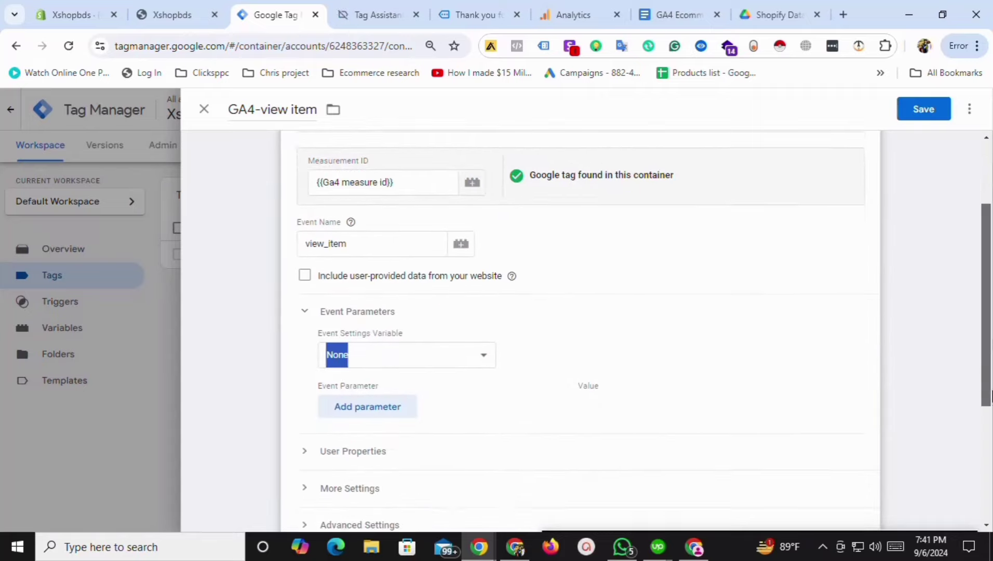
left_click(435, 268)
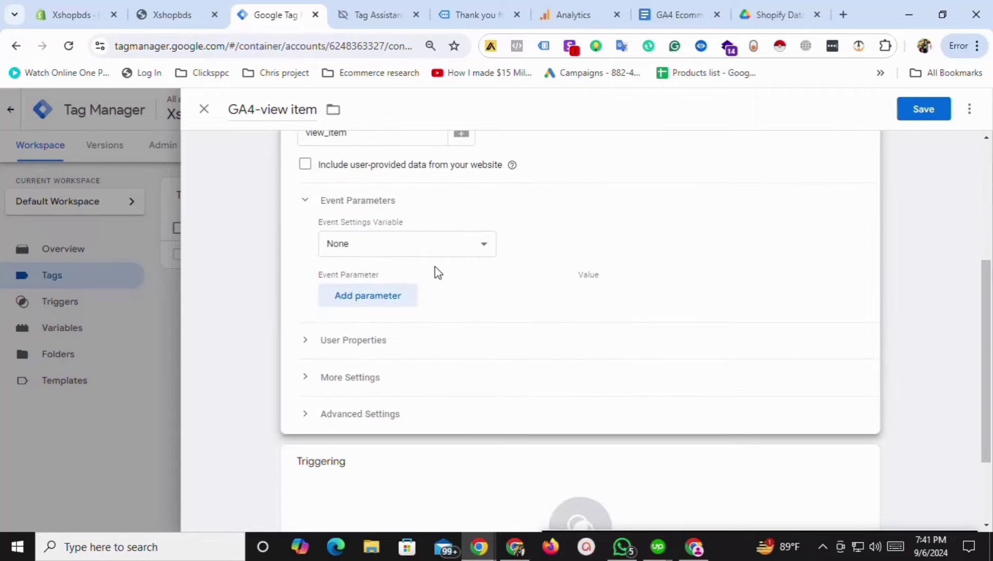
left_click(367, 302)
left_click(373, 338)
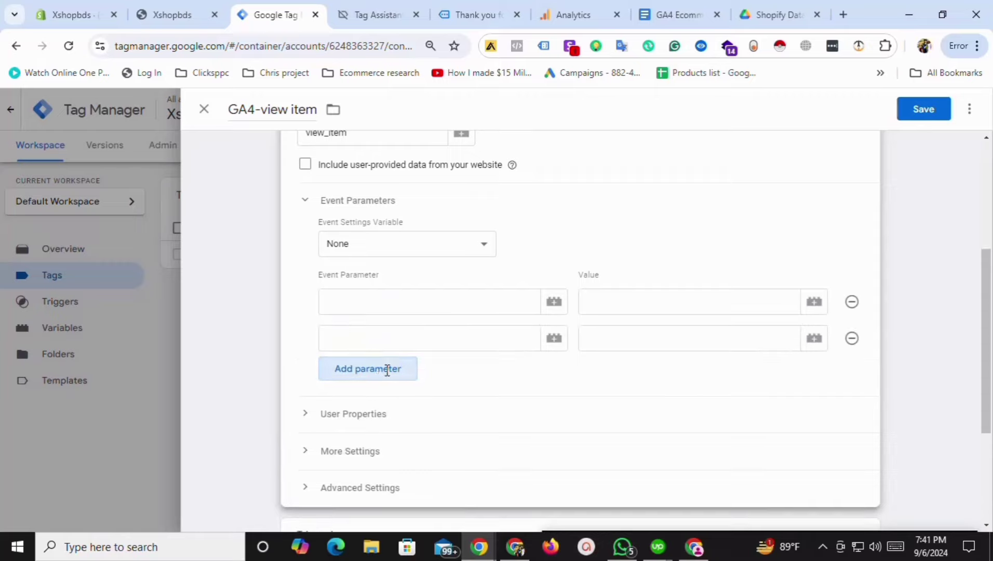
left_click(374, 368)
Map parameters items, value and currency to {{Ga4-items}}, {{GA4-value}} and {{Ga4-currency}}.
left_click(377, 304)
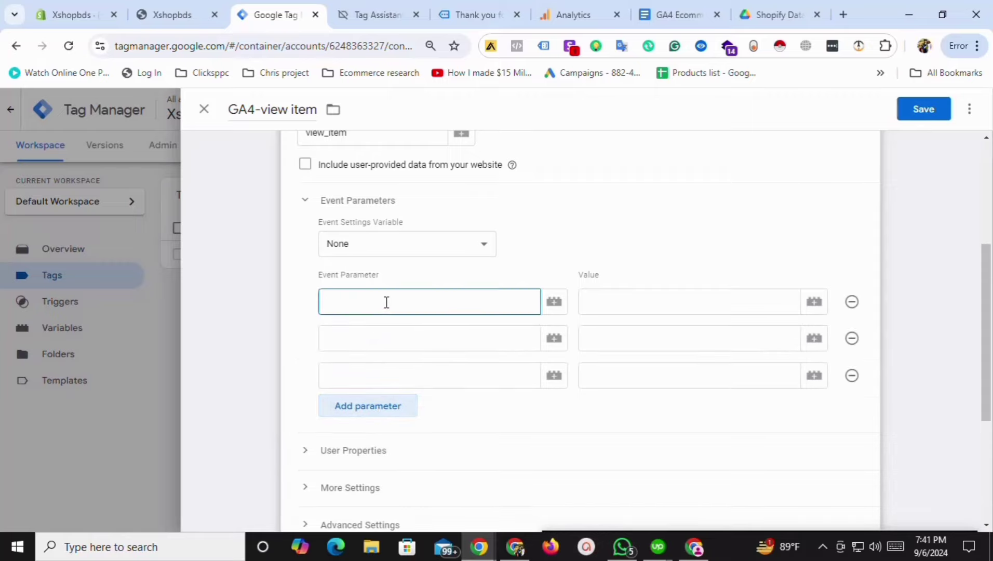
type("items")
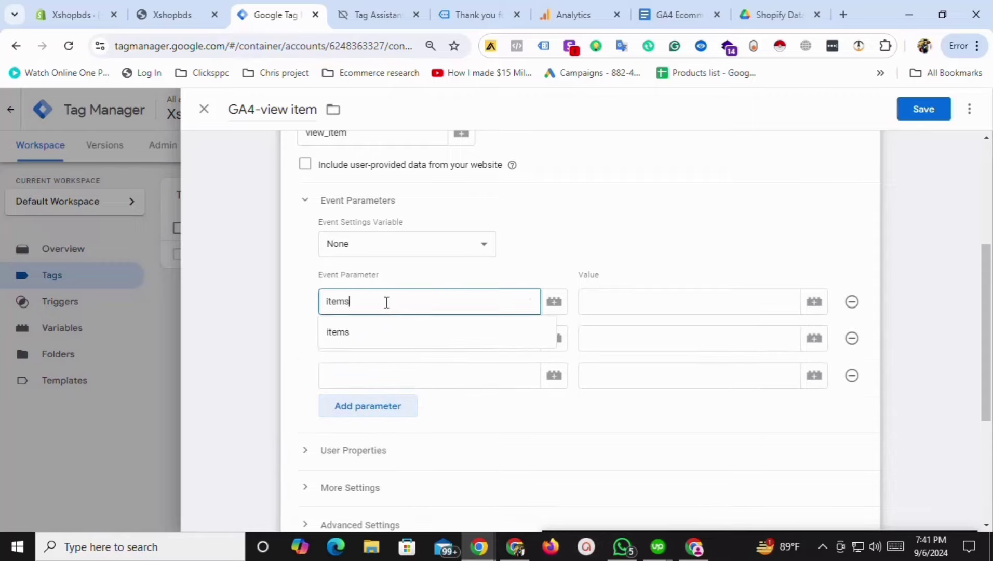
left_click(813, 301)
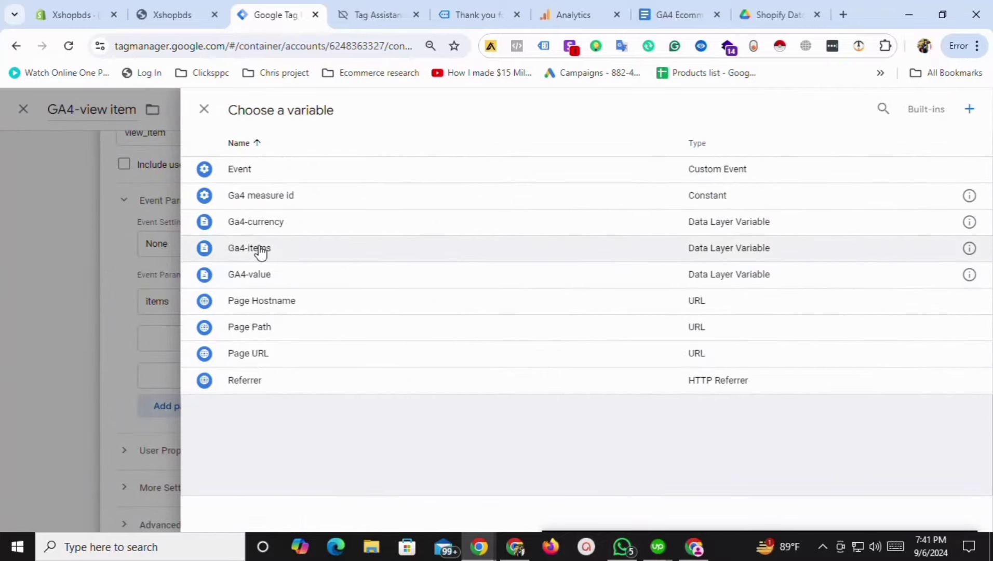
left_click(261, 253)
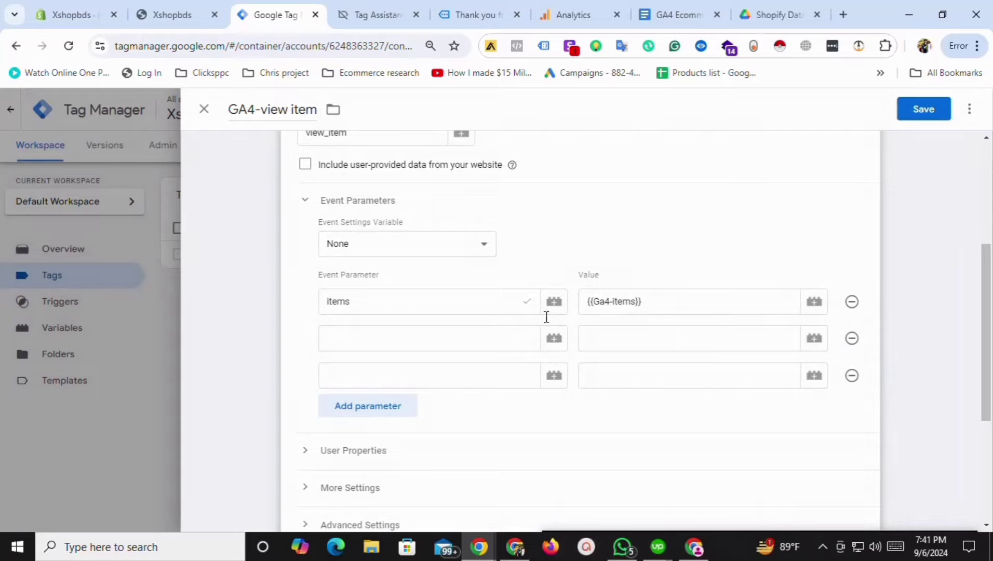
left_click(399, 334)
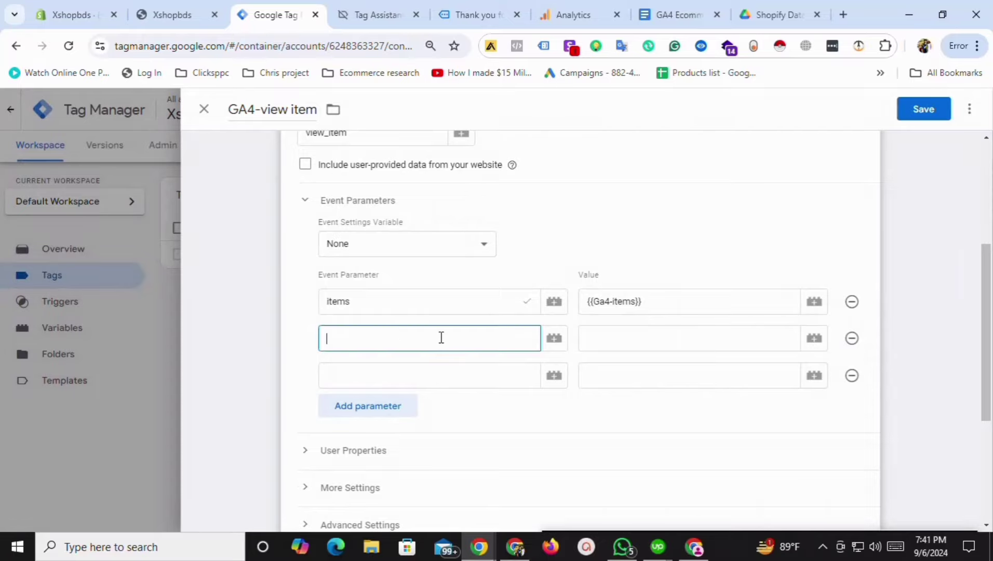
type("value")
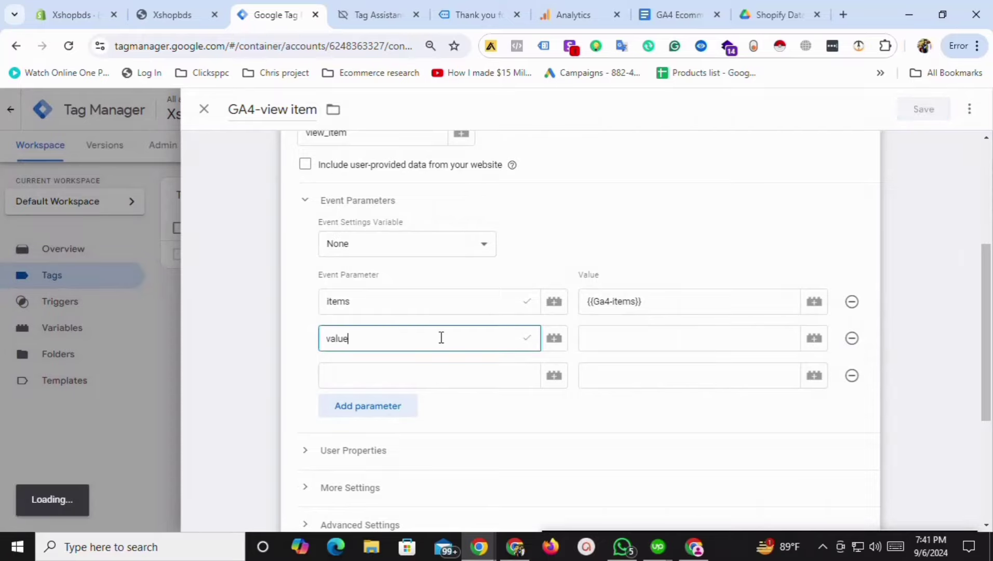
left_click(814, 338)
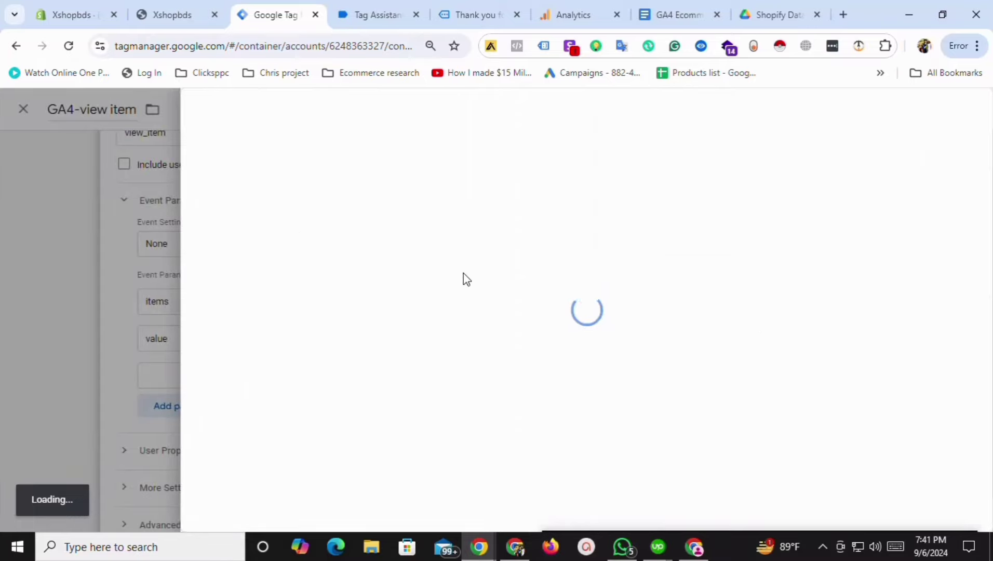
left_click(274, 273)
left_click(421, 375)
type("currency")
left_click(810, 377)
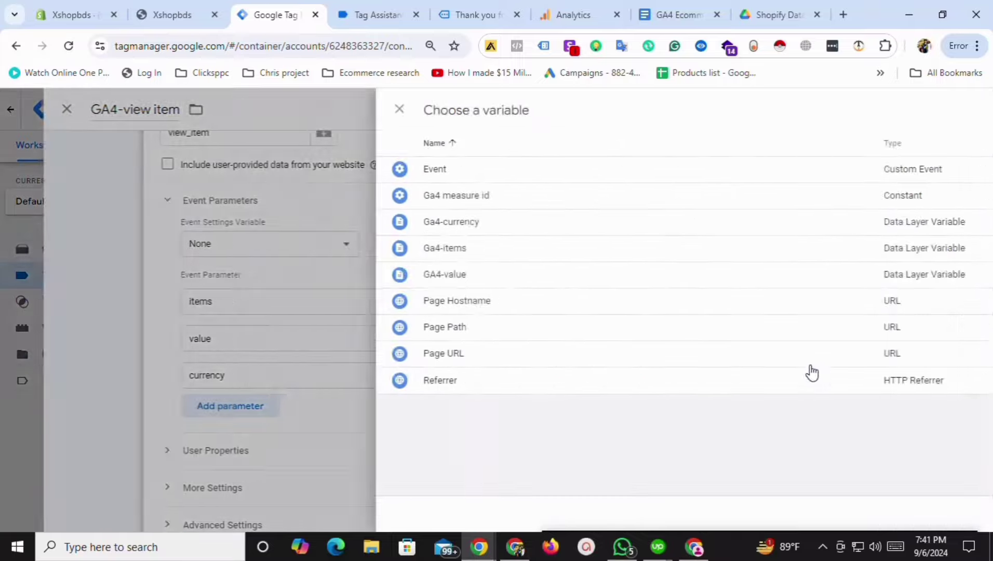
left_click(281, 226)
scroll(470, 407, "down", 4)
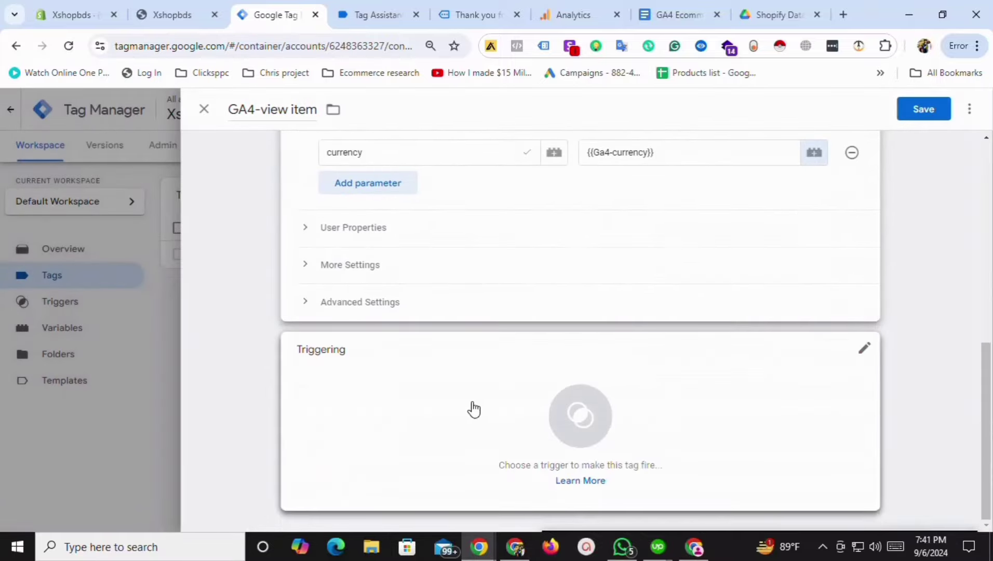
Attach the Event- view content trigger, review its settings, and save the GA4-view item tag.
left_click(317, 407)
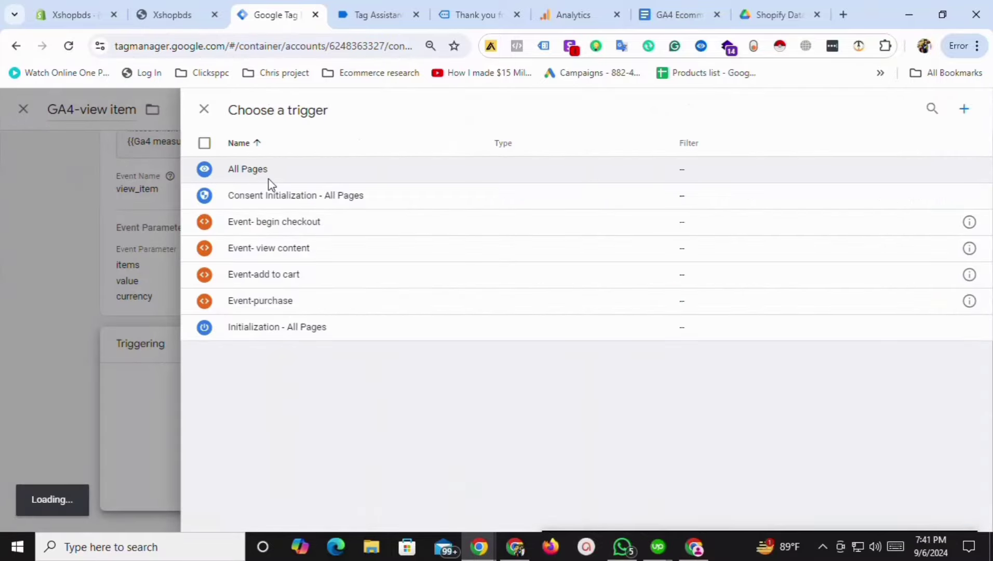
left_click(271, 249)
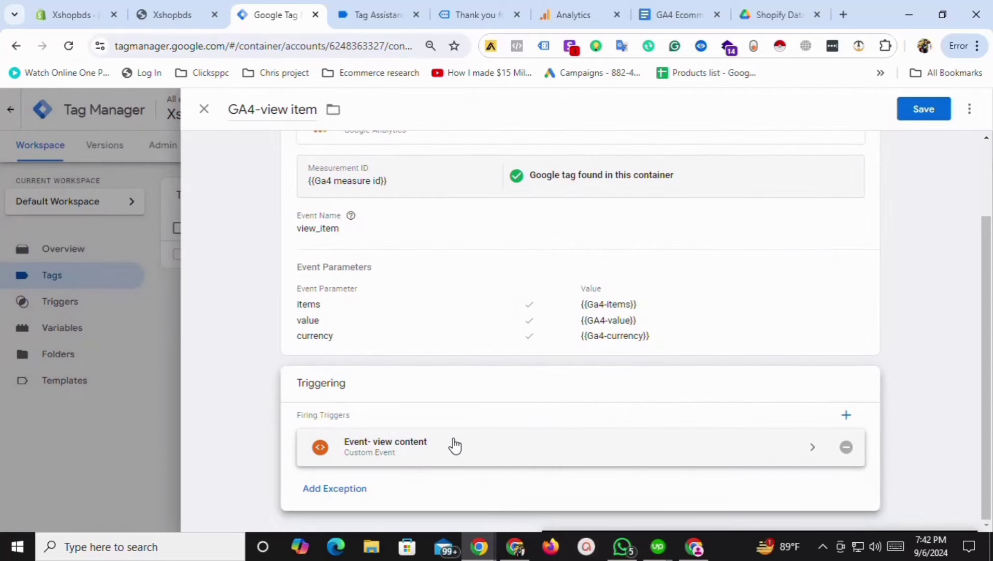
scroll(443, 417, "up", 2)
scroll(435, 297, "down", 2)
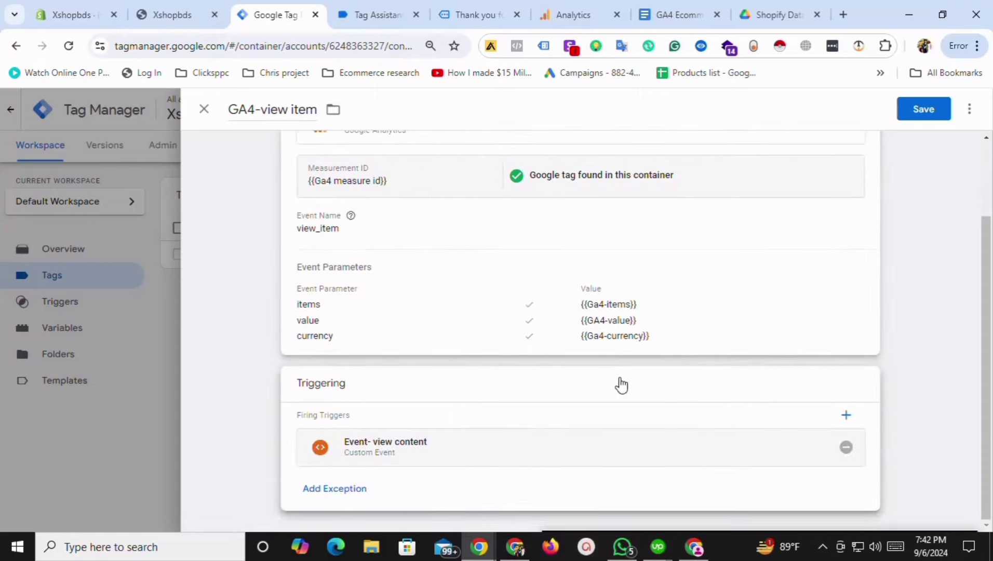
left_click(473, 451)
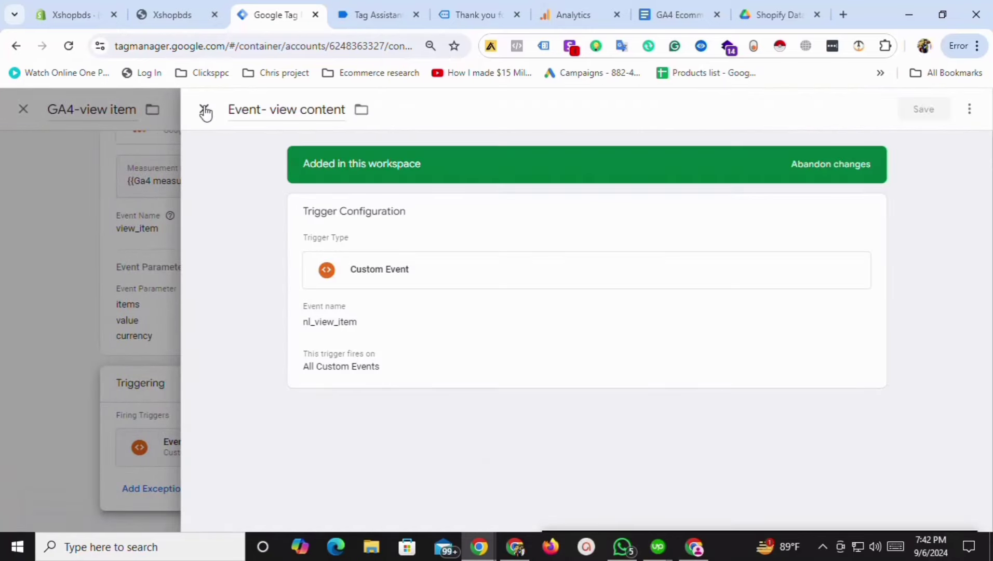
left_click(205, 111)
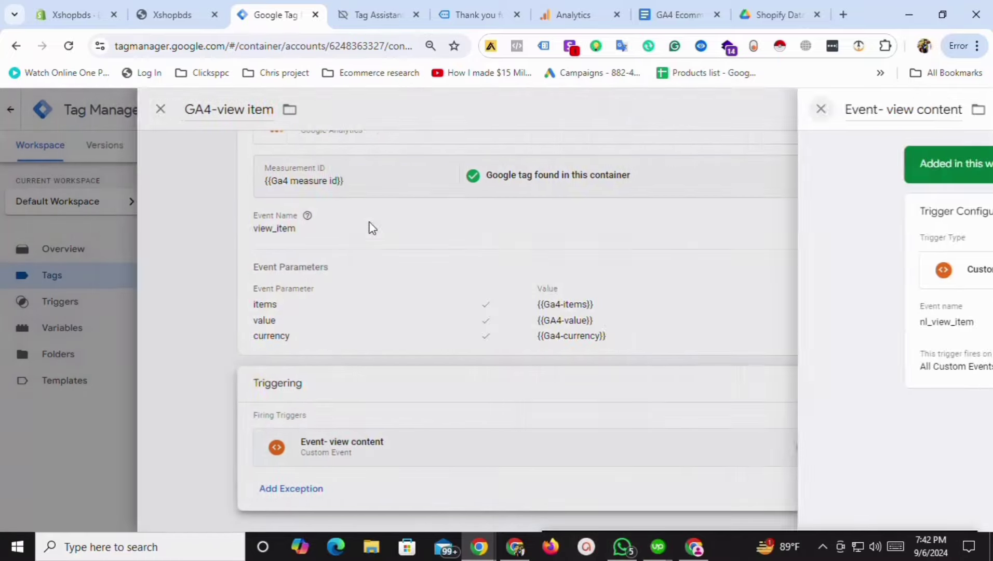
scroll(820, 355, "down", 2)
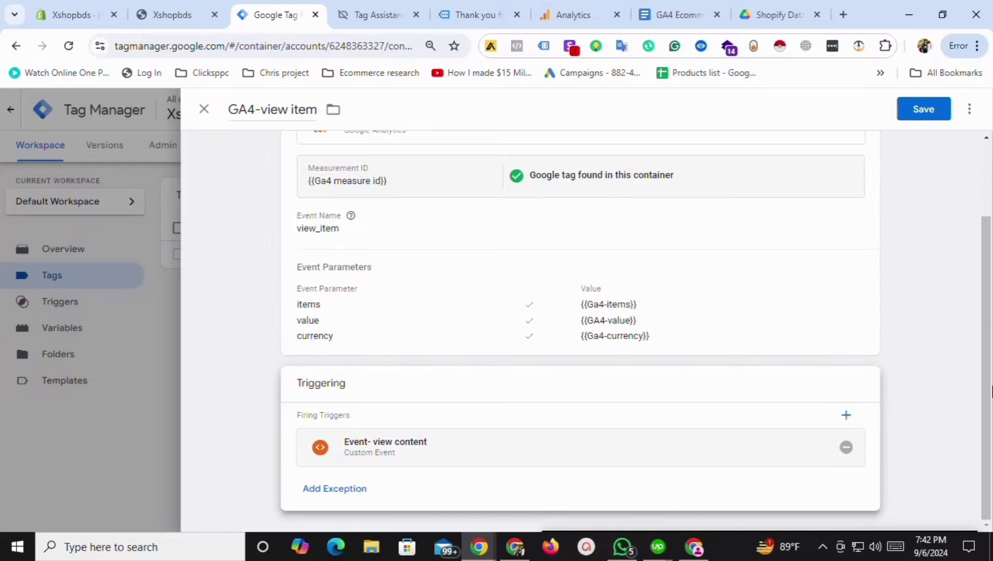
left_click_drag(991, 392, 991, 332)
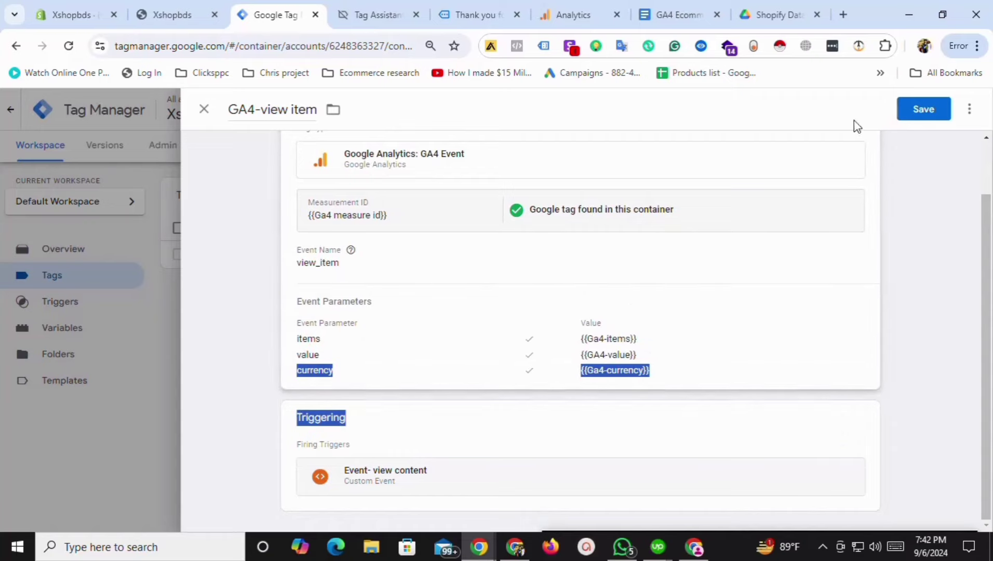
left_click(920, 117)
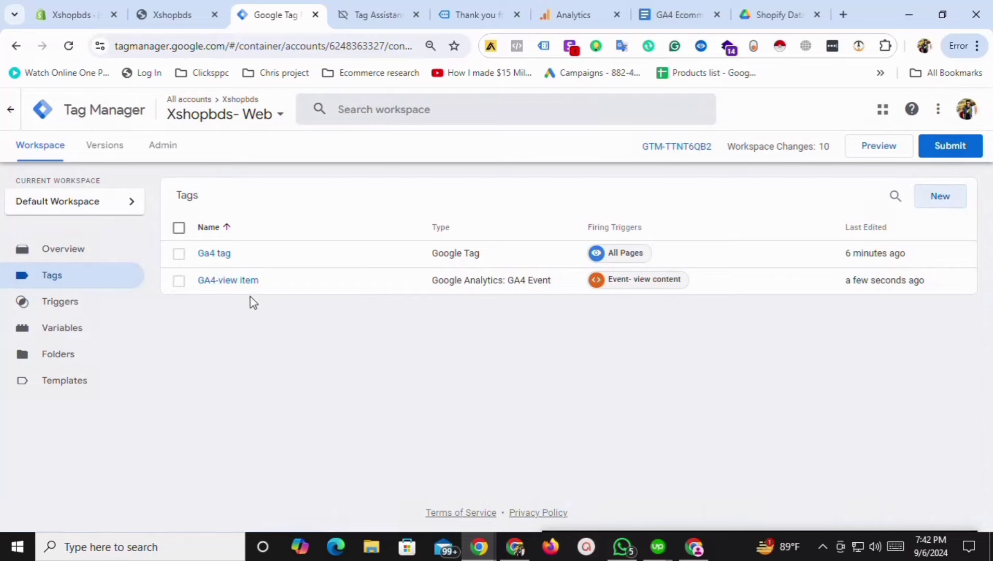
Duplicate the GA4-view item tag and rename the copy 'GA4-add to cart'.
left_click(332, 287)
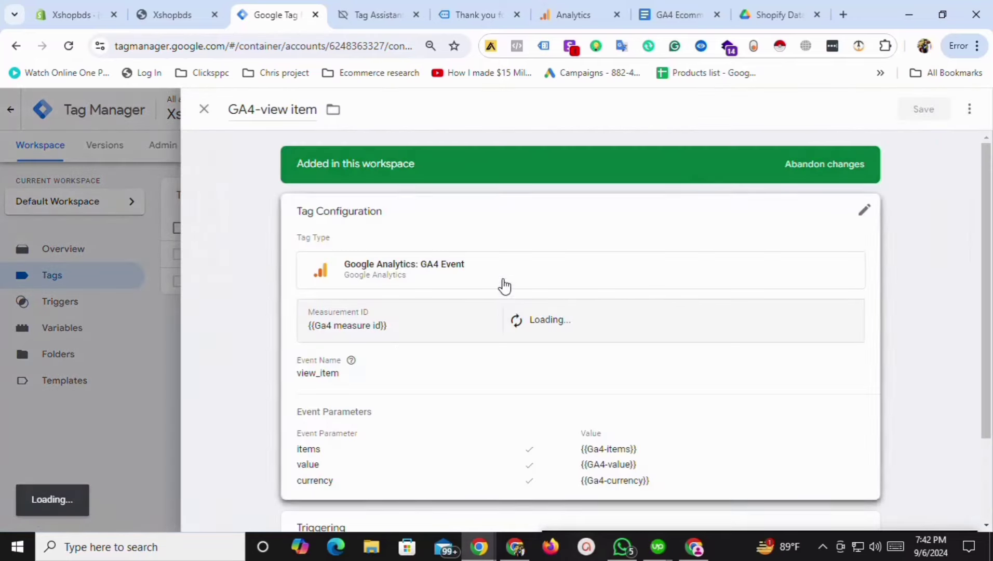
left_click(969, 110)
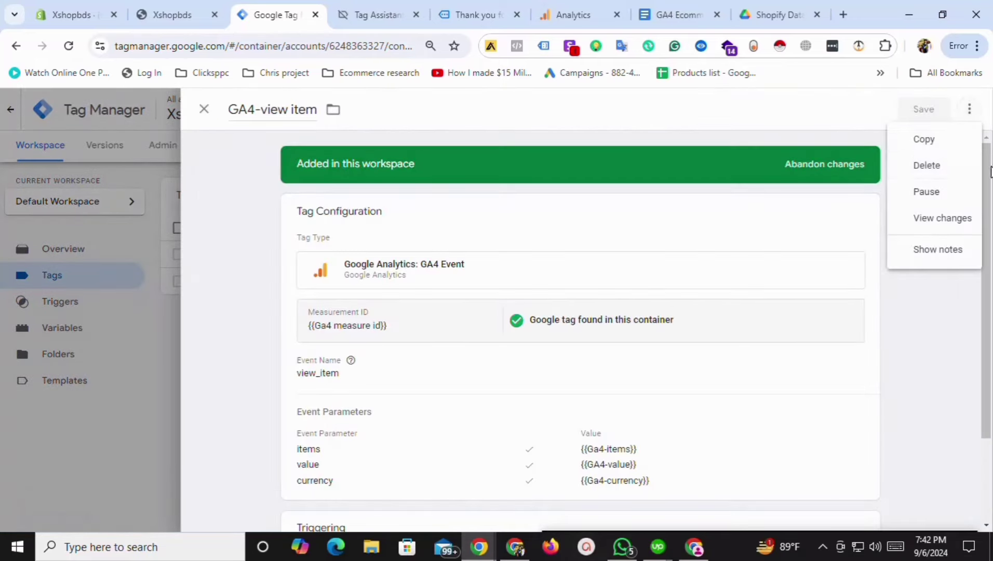
left_click(924, 139)
left_click_drag(275, 110, 361, 123)
key("BackSpace")
key("BackSpace")
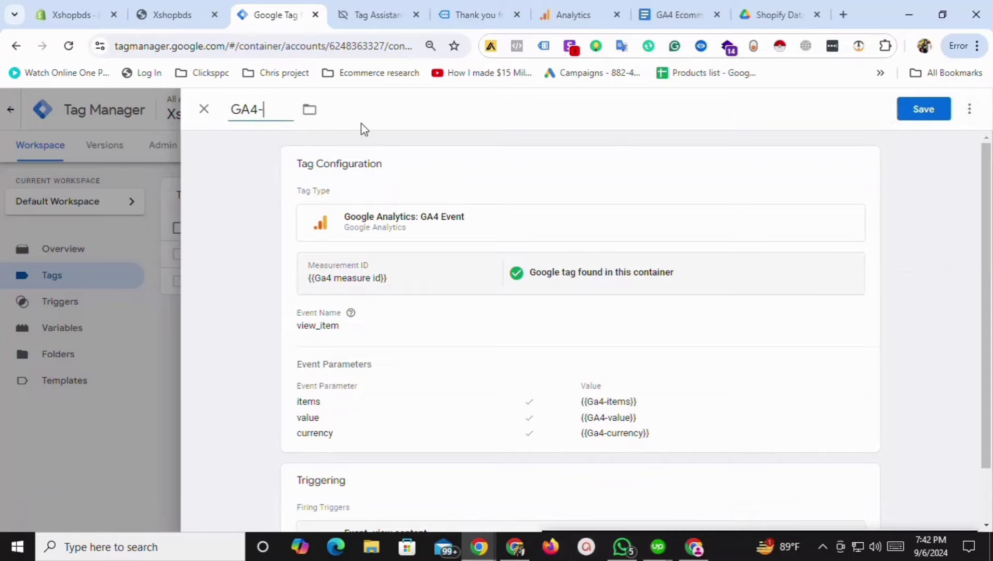
type("add to cart")
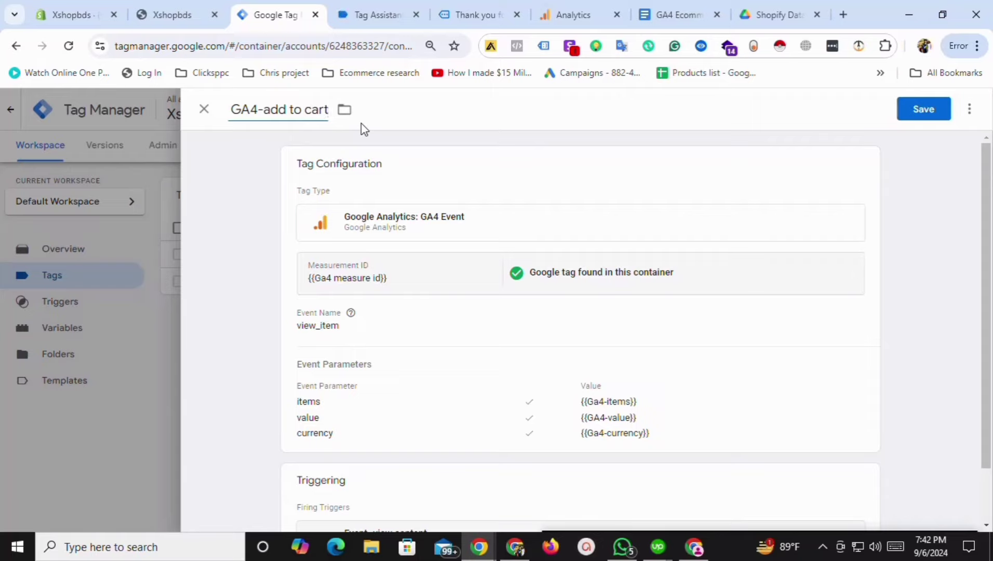
Change the copy's Event Name from view_item to add_to_cart.
left_click(382, 332)
double_click(353, 370)
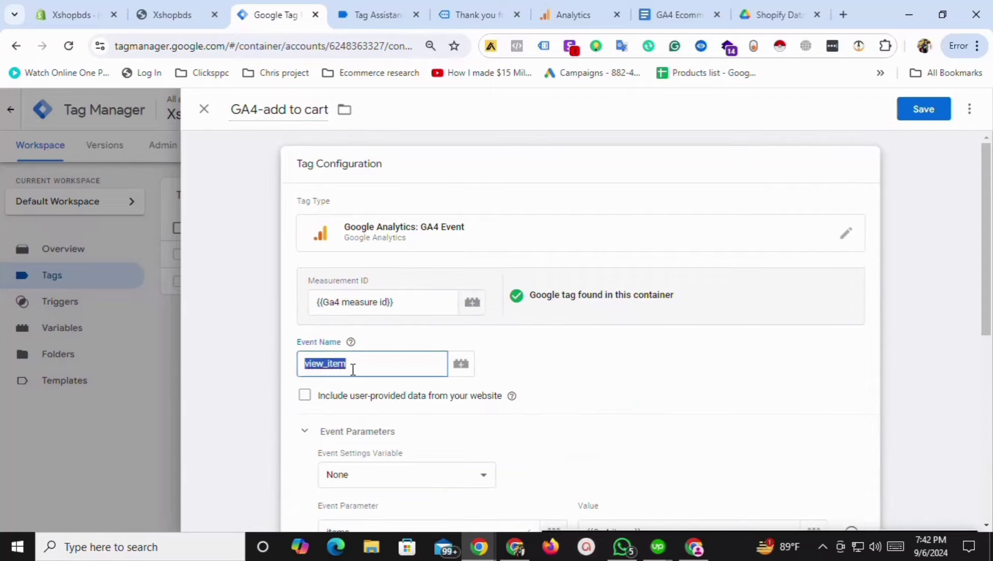
type("add_to_cart")
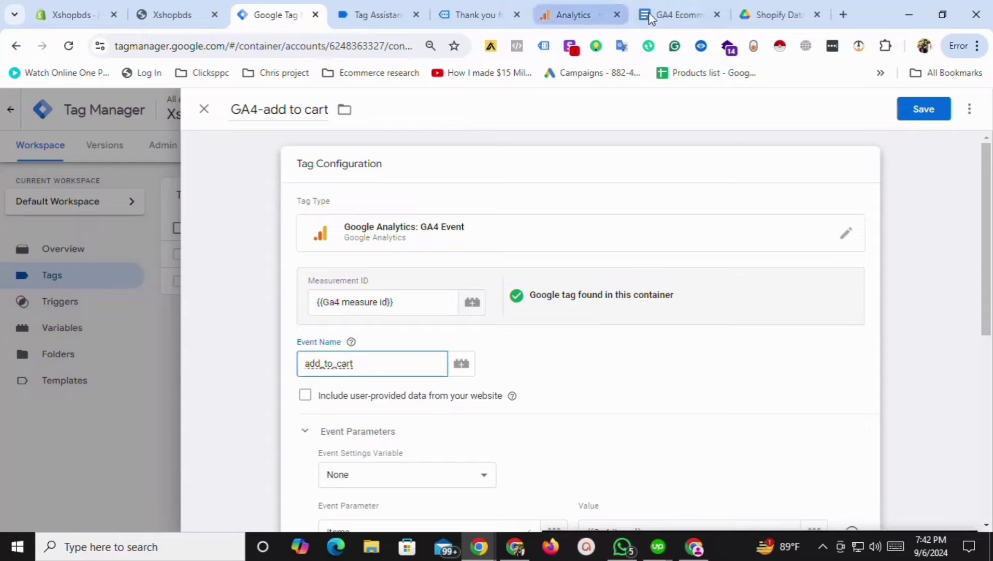
left_click_drag(990, 301, 985, 442)
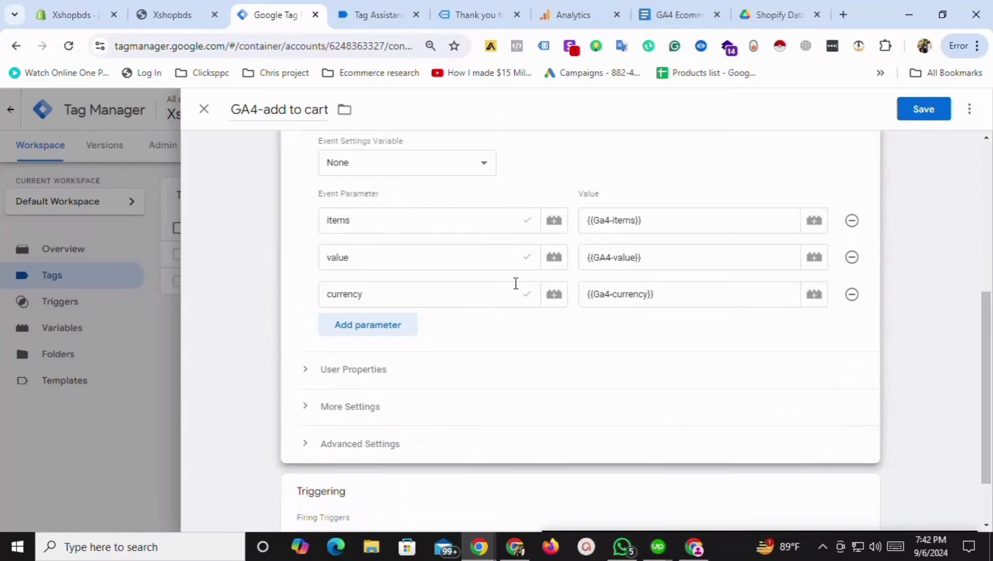
left_click_drag(982, 363, 983, 408)
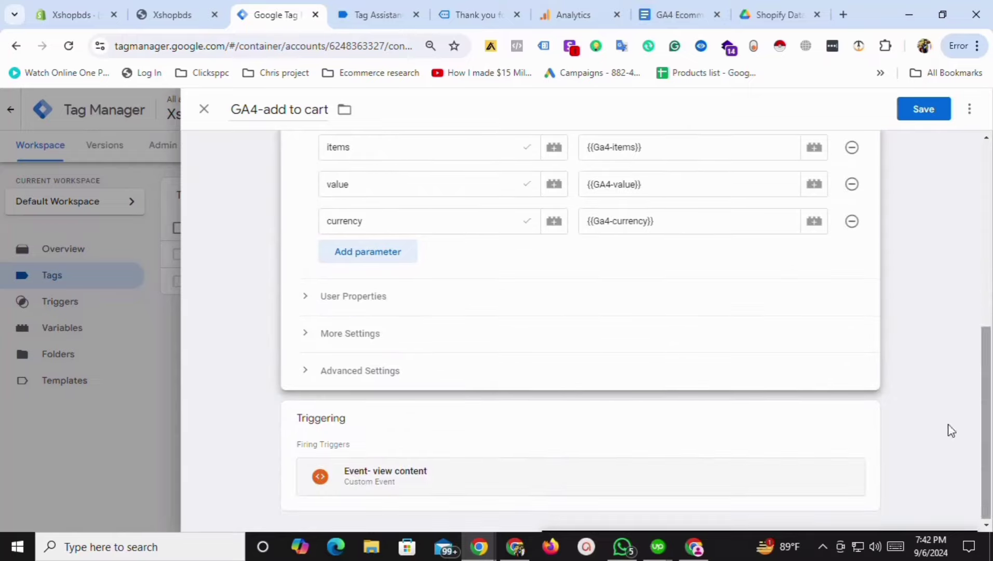
Replace the Event- view content trigger with Event-add to cart and save the tag.
left_click(408, 435)
left_click(846, 447)
left_click(495, 427)
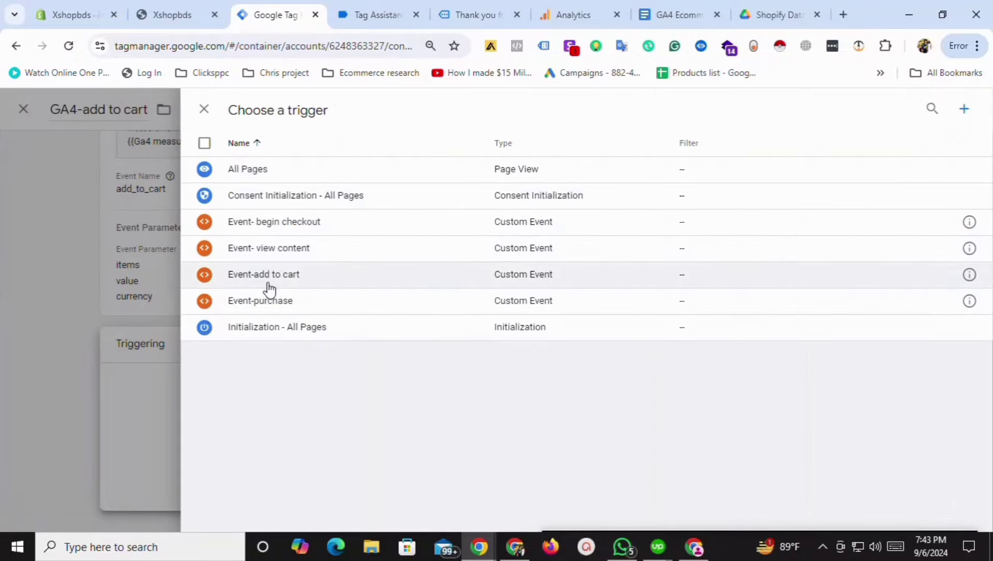
left_click(268, 279)
scroll(519, 269, "up", 2)
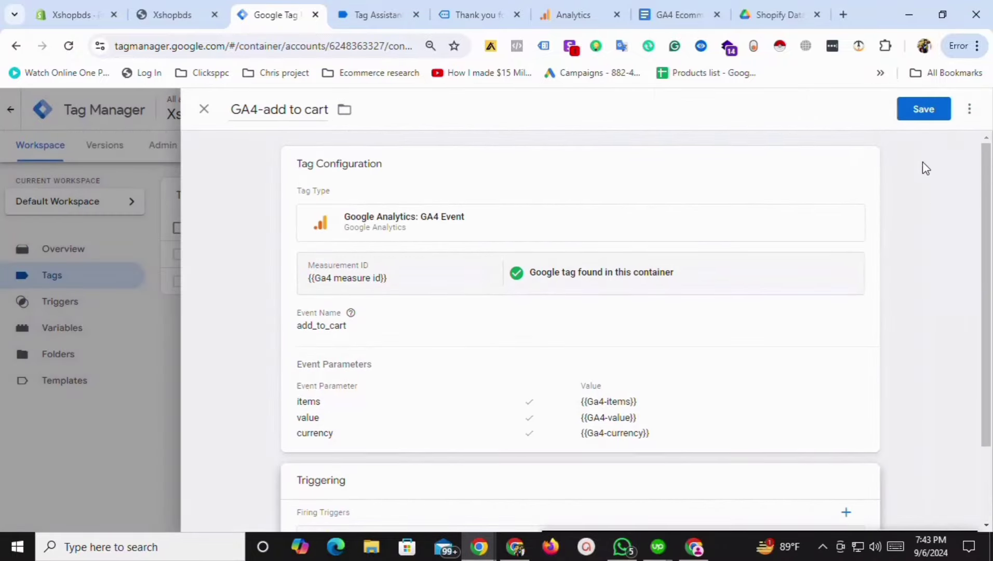
left_click(931, 114)
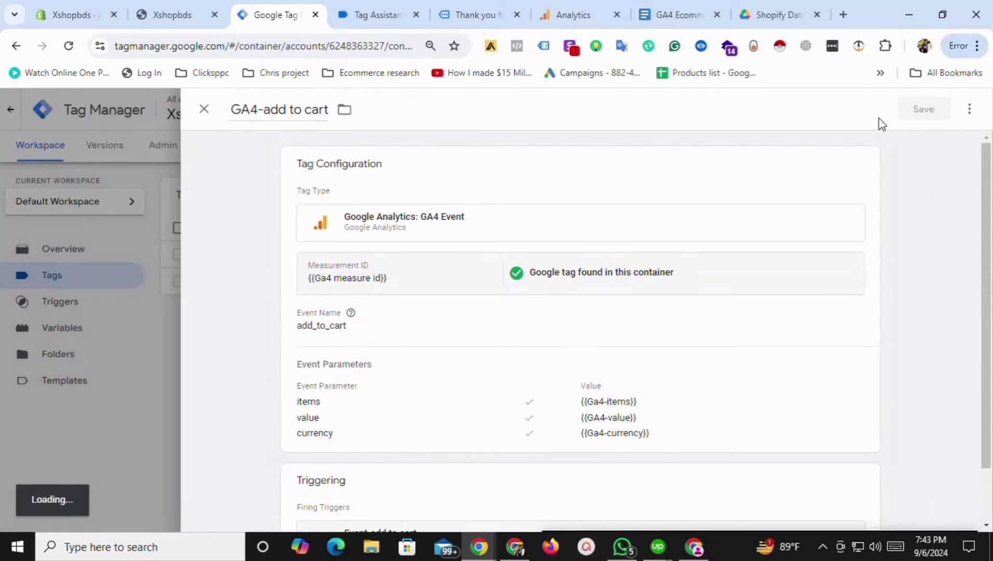
left_click(693, 12)
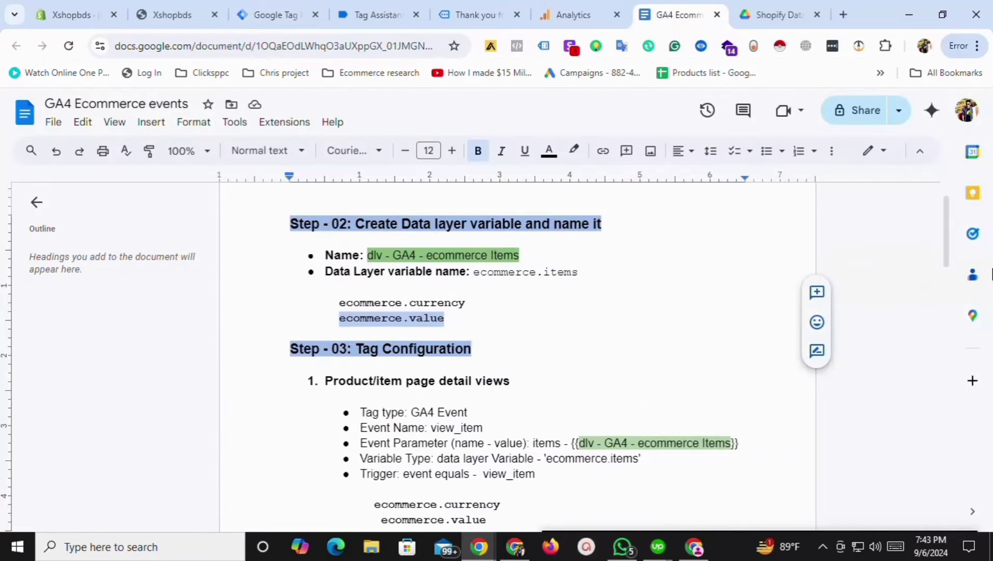
Highlight begin_checkout under the Checkout step in the GA4 Ecommerce events notes.
left_click_drag(944, 247, 965, 396)
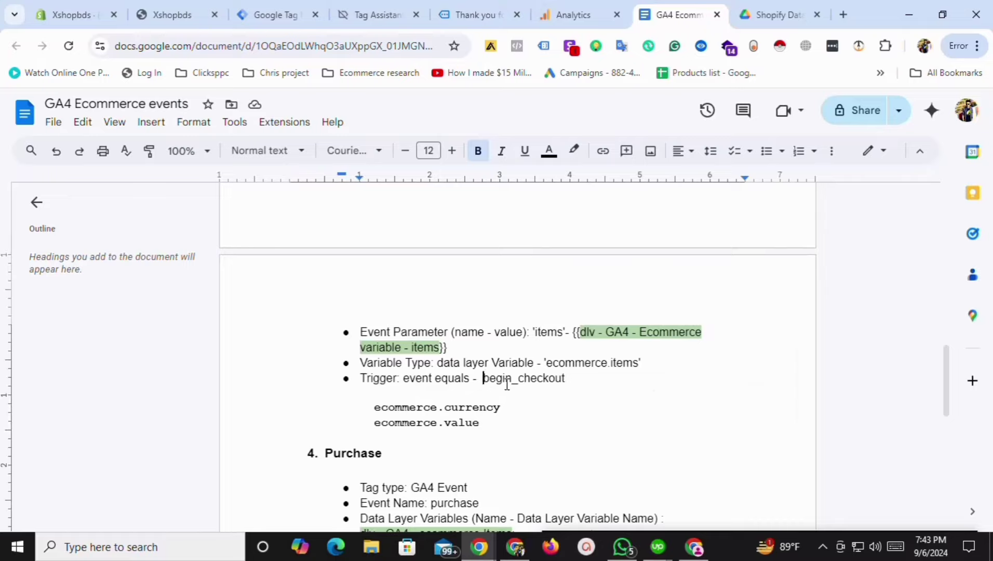
left_click_drag(482, 381, 567, 388)
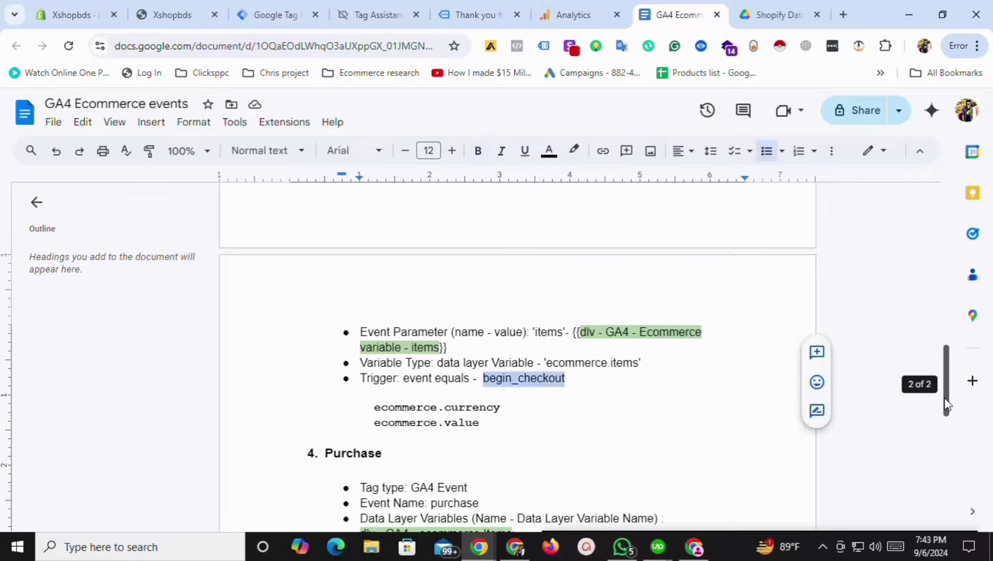
scroll(955, 394, "up", 1)
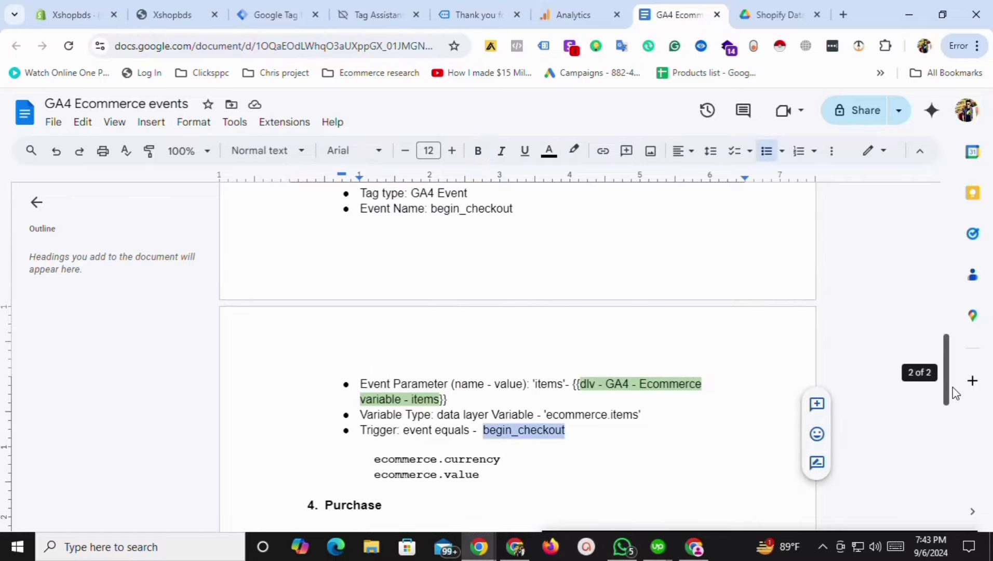
scroll(955, 393, "up", 1)
scroll(960, 387, "down", 1)
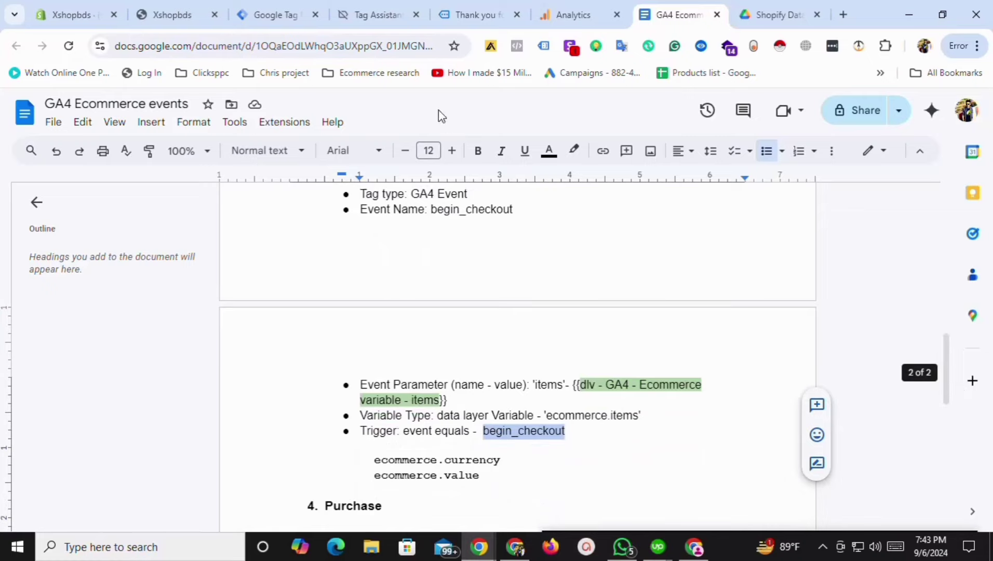
left_click(275, 14)
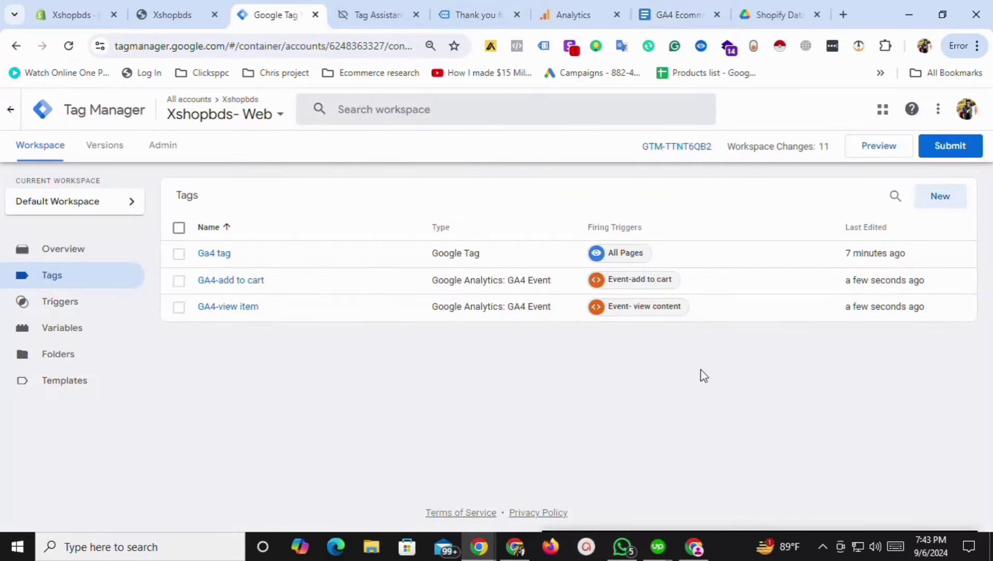
Duplicate the GA4-add to cart tag and rename the copy 'GA4-begin checkout'.
left_click(241, 284)
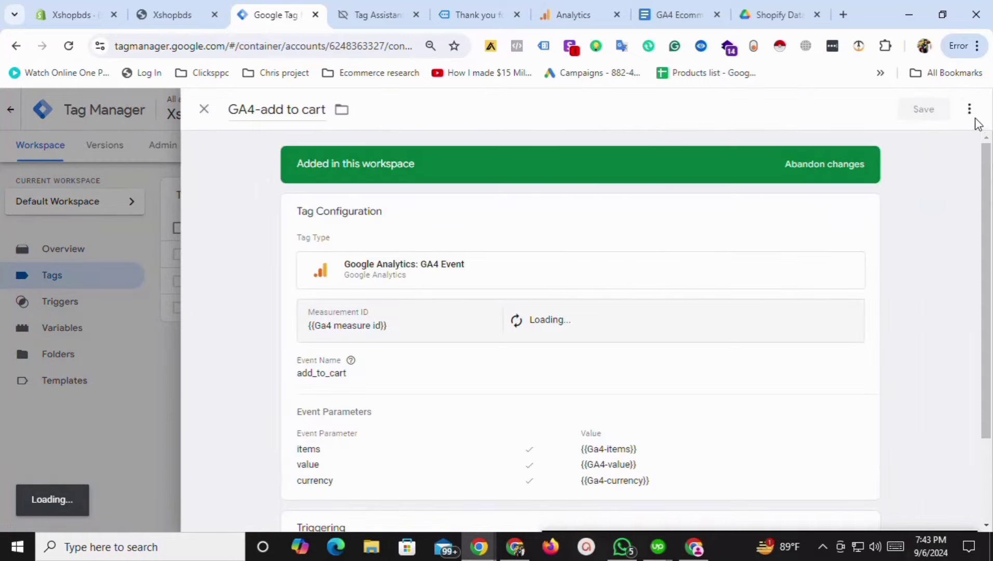
left_click(969, 108)
left_click(929, 141)
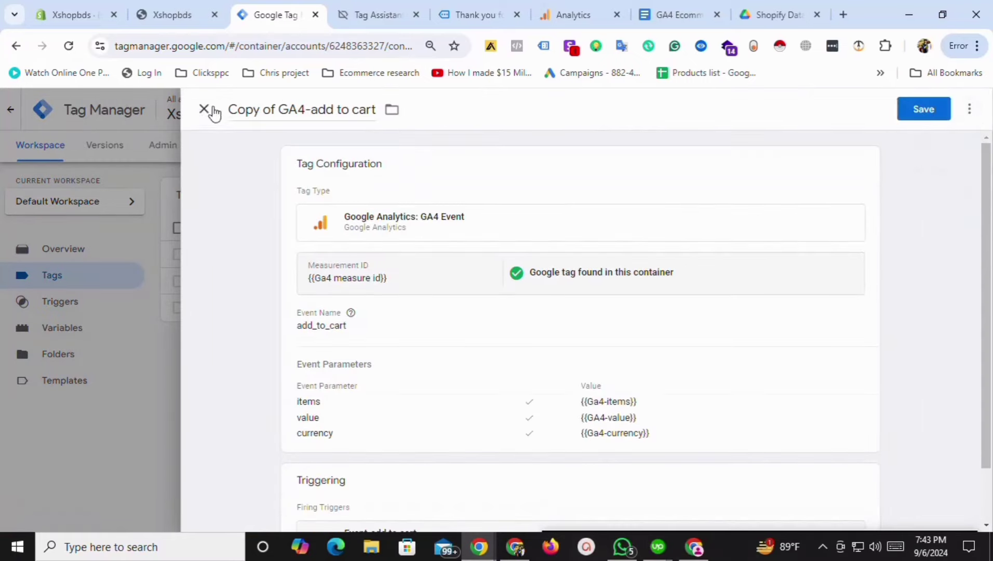
left_click_drag(278, 110, 339, 117)
key("BackSpace")
key("BackSpace")
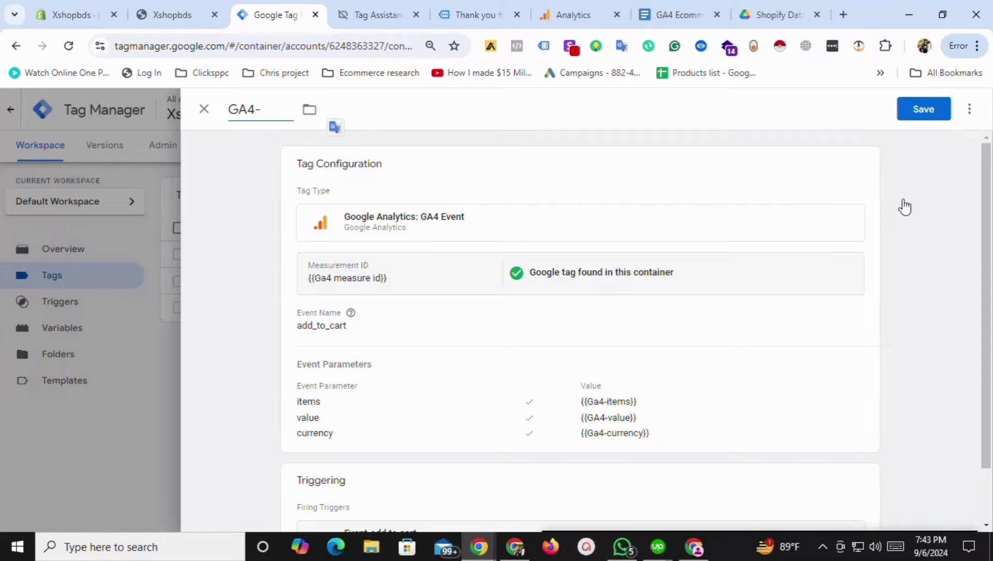
type("begin checkout")
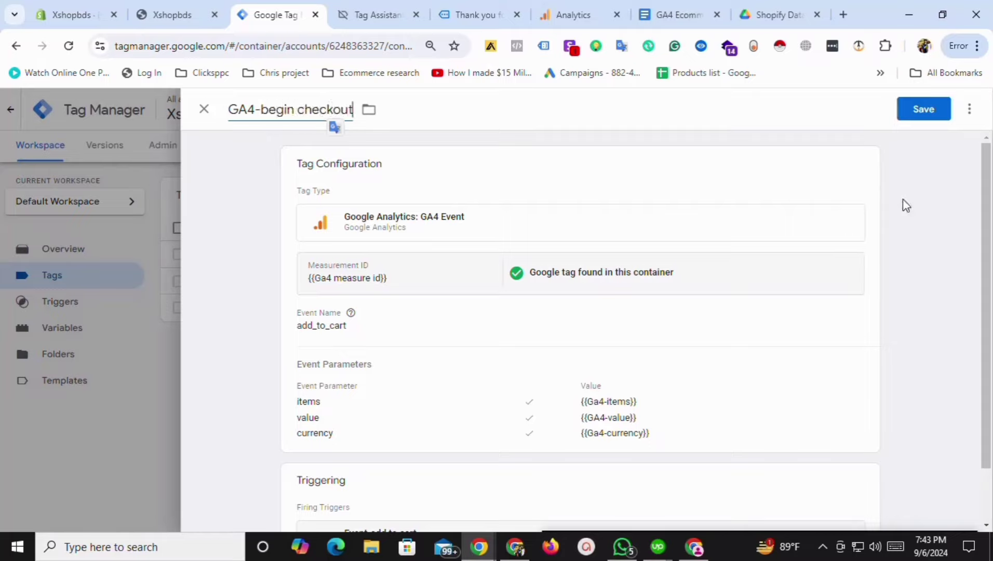
Change the copy's Event Name from add_to_cart to begin_checkout.
left_click(351, 326)
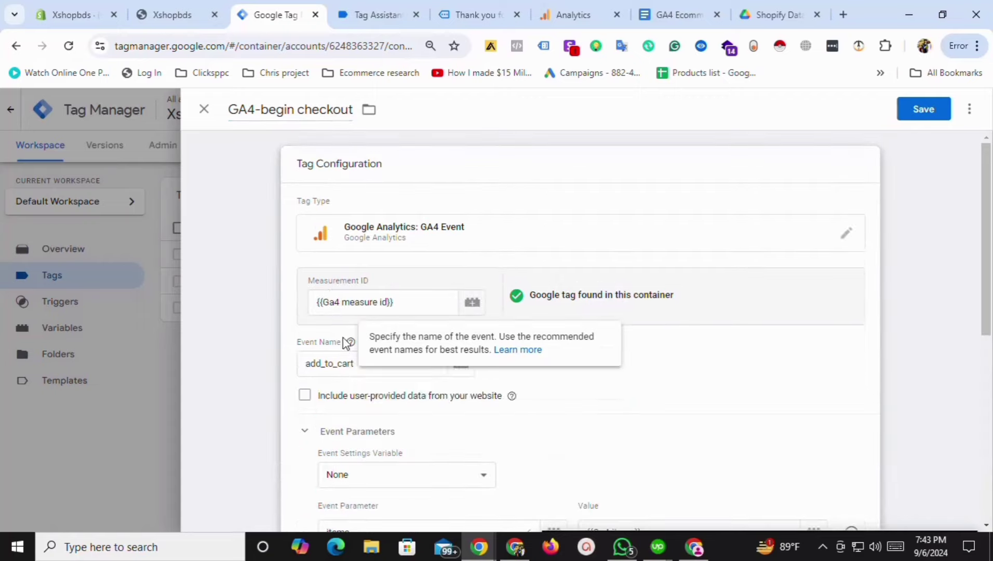
double_click(354, 353)
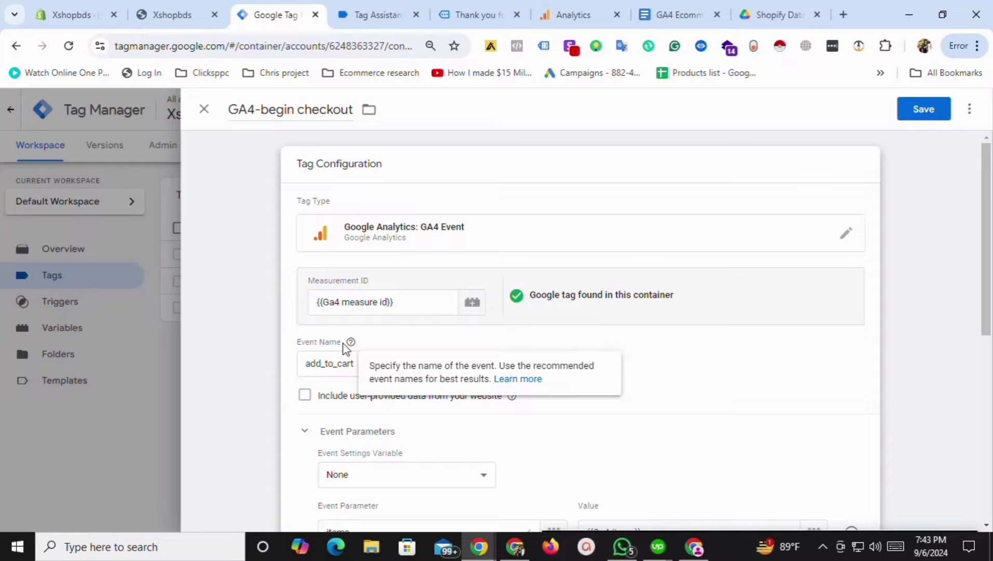
double_click(366, 363)
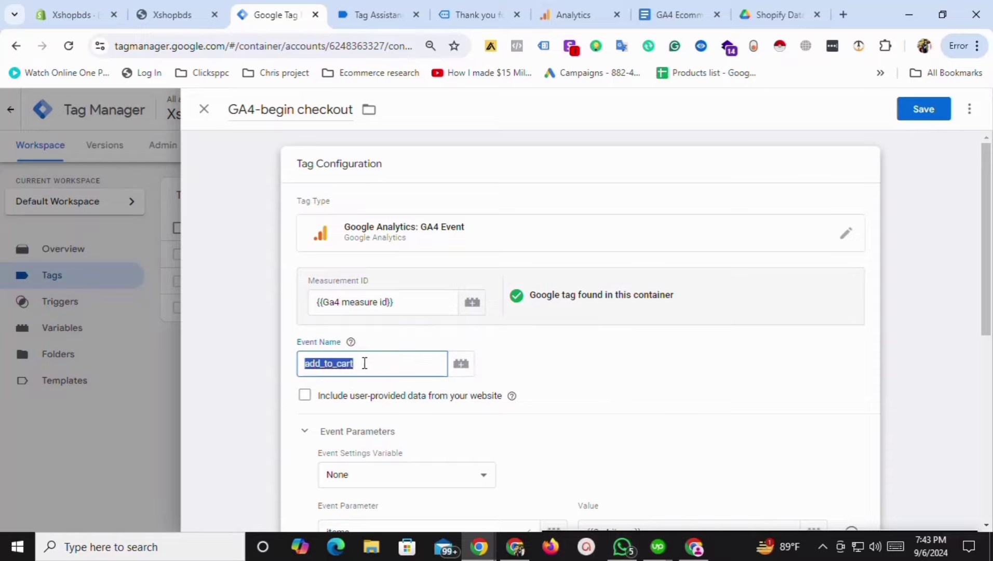
type("begin_checkout")
left_click_drag(990, 304, 989, 426)
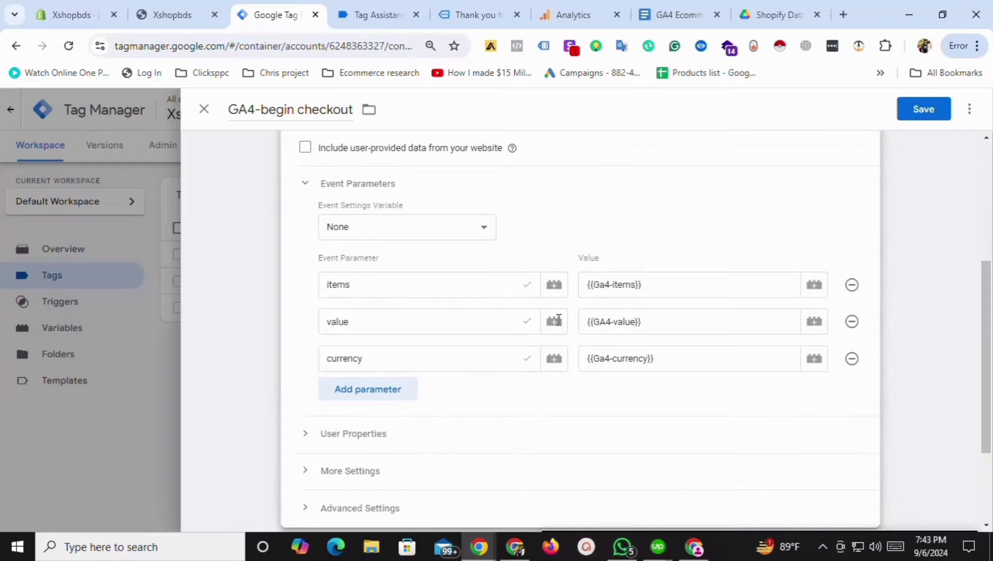
scroll(793, 492, "down", 3)
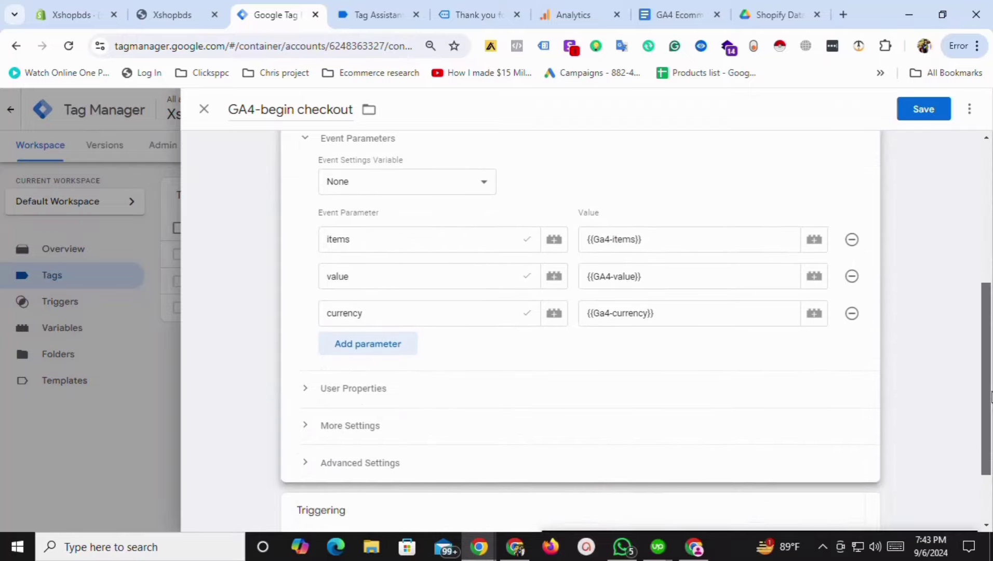
Replace the Event-add to cart trigger with Event- begin checkout and save the tag.
left_click(416, 436)
left_click(844, 454)
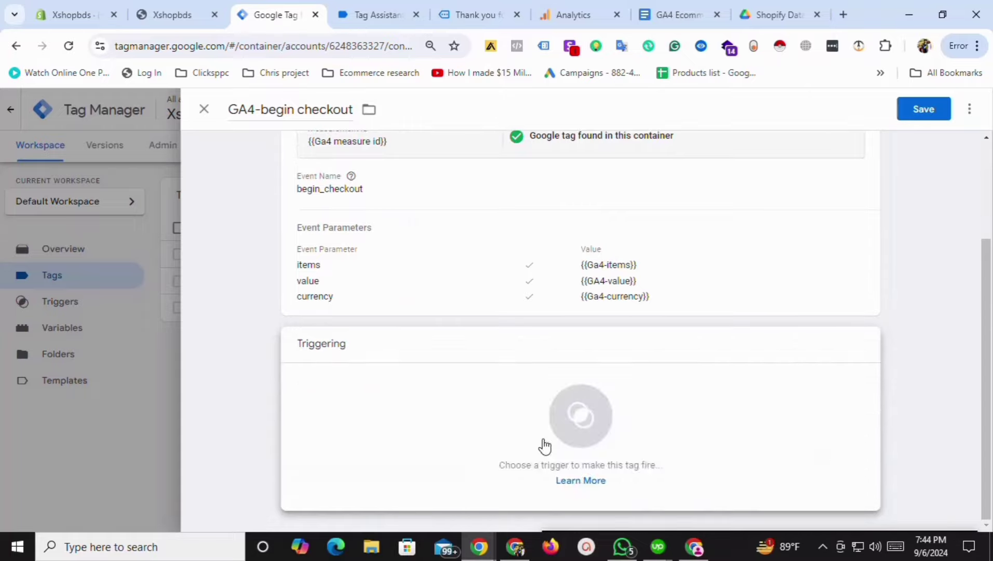
left_click(568, 426)
left_click(270, 223)
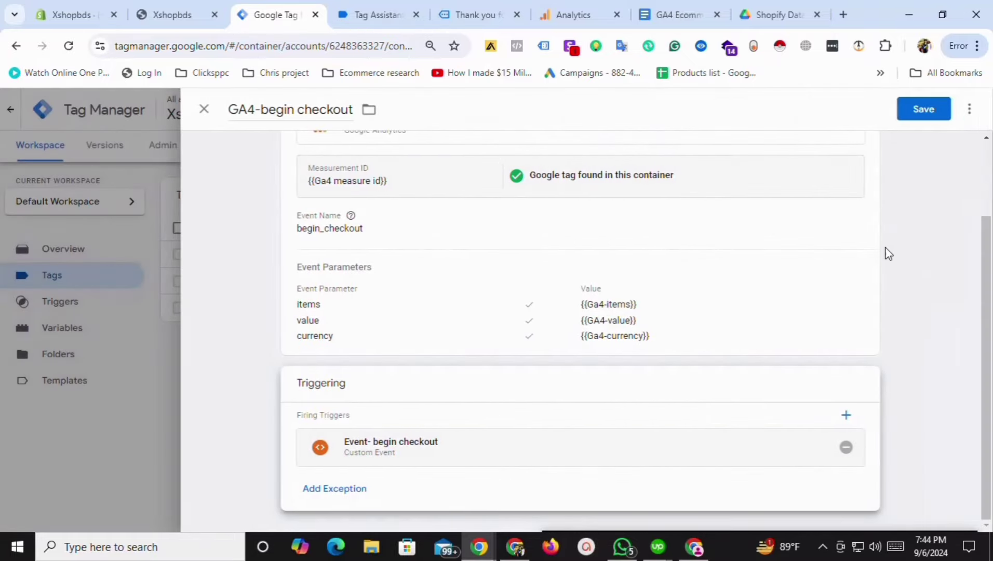
left_click(923, 110)
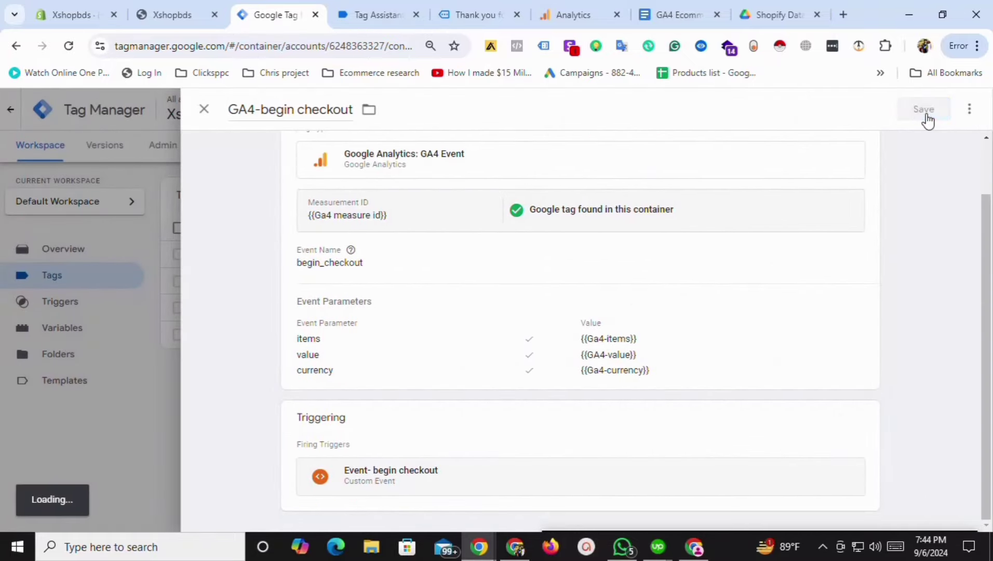
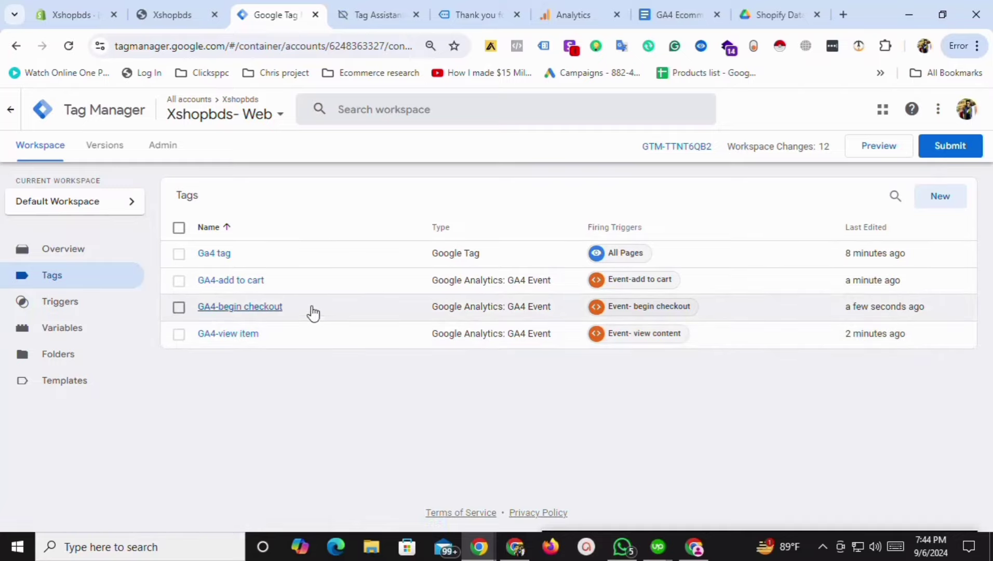
Show the GTM Variables list, then bring up the purchase event in the Tag Assistant debug session.
left_click(80, 334)
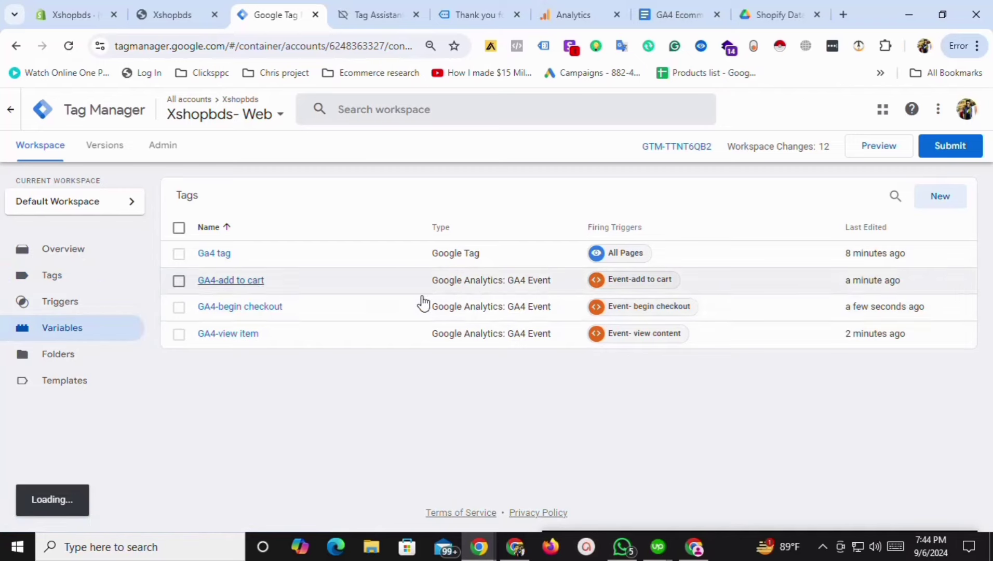
left_click(361, 11)
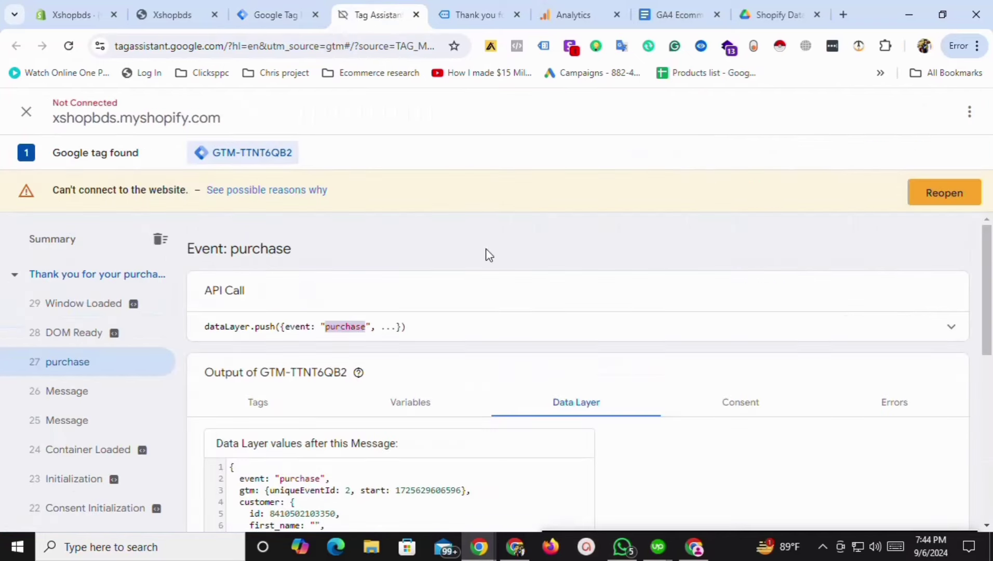
Review the purchase event's ecommerce data layer values, such as value 45.99 and the coupon, then return to GTM Variables.
left_click_drag(990, 311, 991, 448)
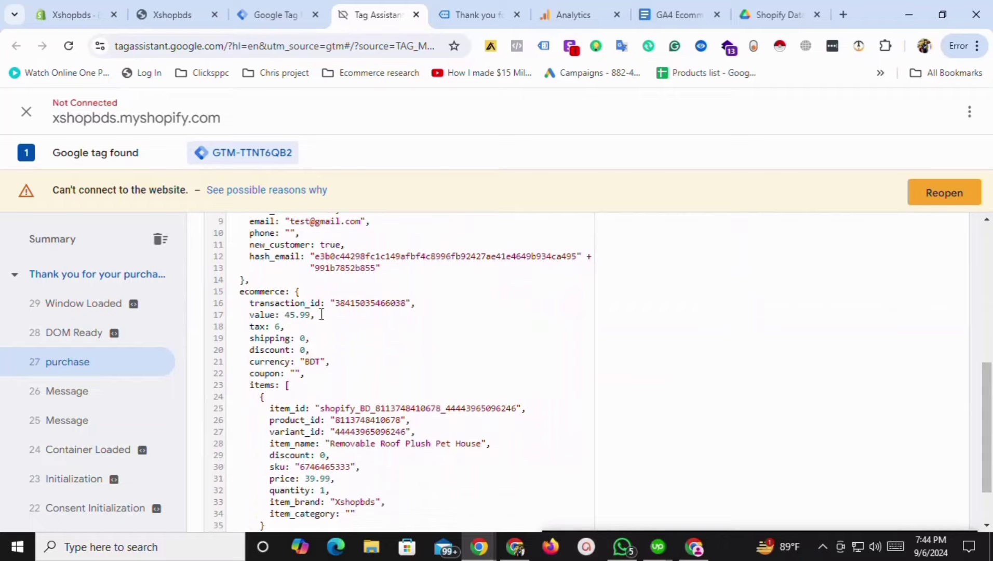
left_click_drag(311, 314, 244, 350)
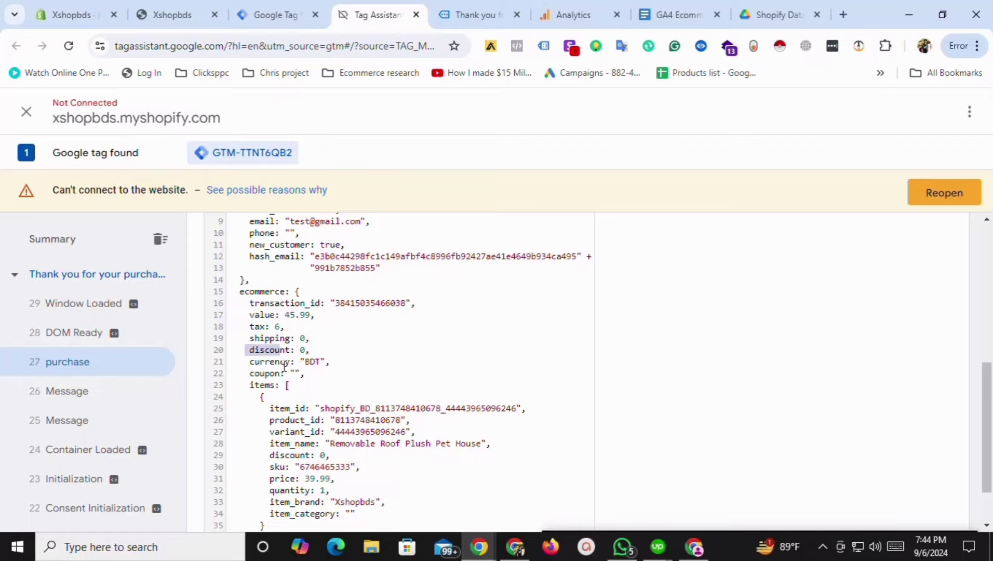
left_click_drag(280, 373, 251, 371)
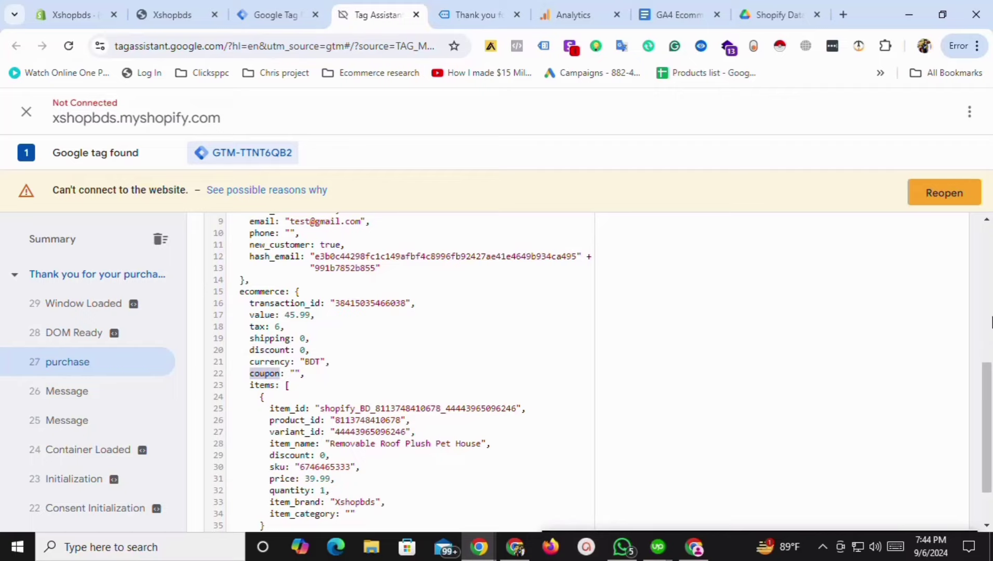
scroll(804, 449, "down", 2)
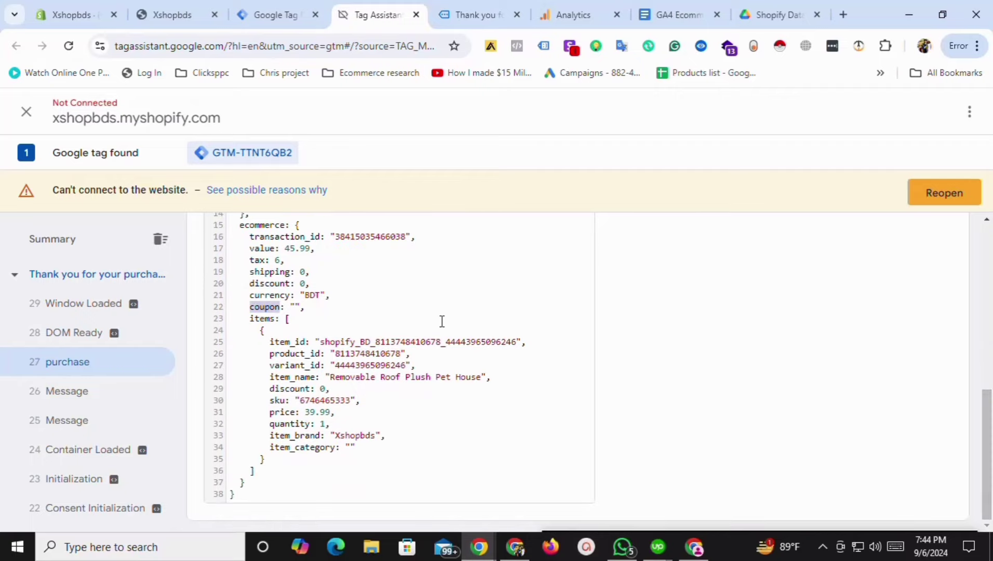
scroll(990, 385, "up", 4)
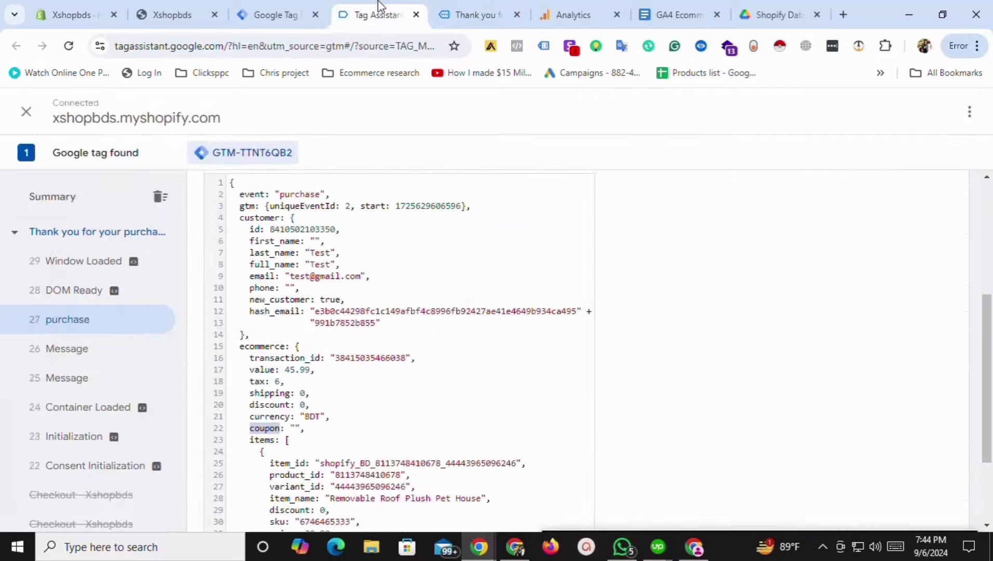
left_click(281, 15)
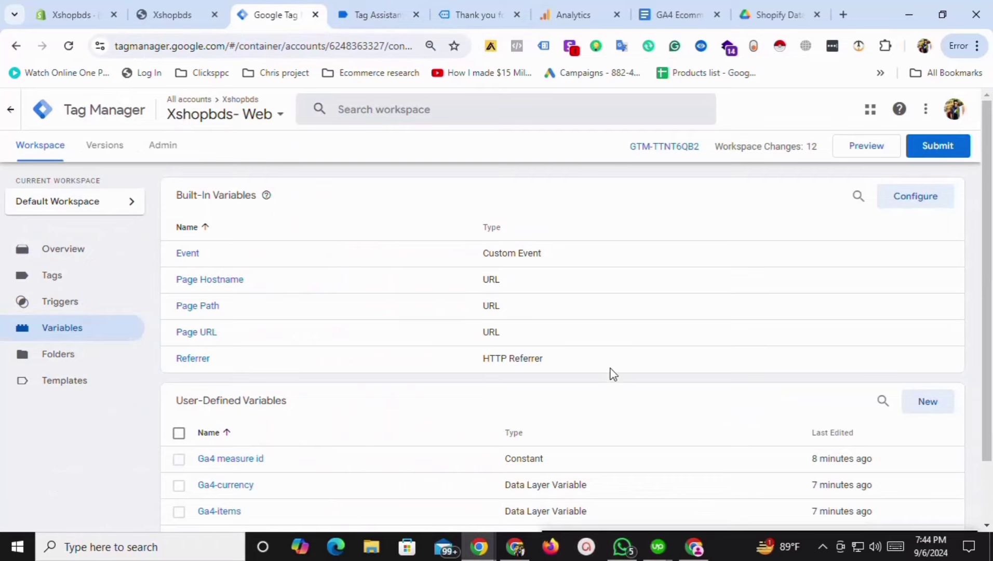
Copy the variable name 'dlv - GA4 - ecommerce transaction ID' from the GA4 Ecommerce events document.
scroll(753, 363, "down", 2)
left_click(690, 13)
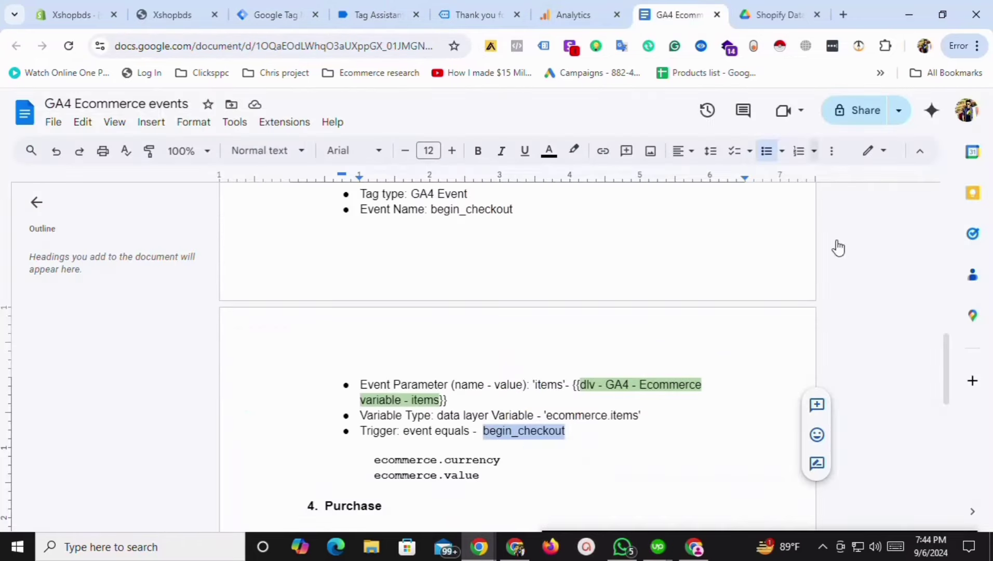
scroll(946, 400, "down", 2)
scroll(946, 400, "down", 4)
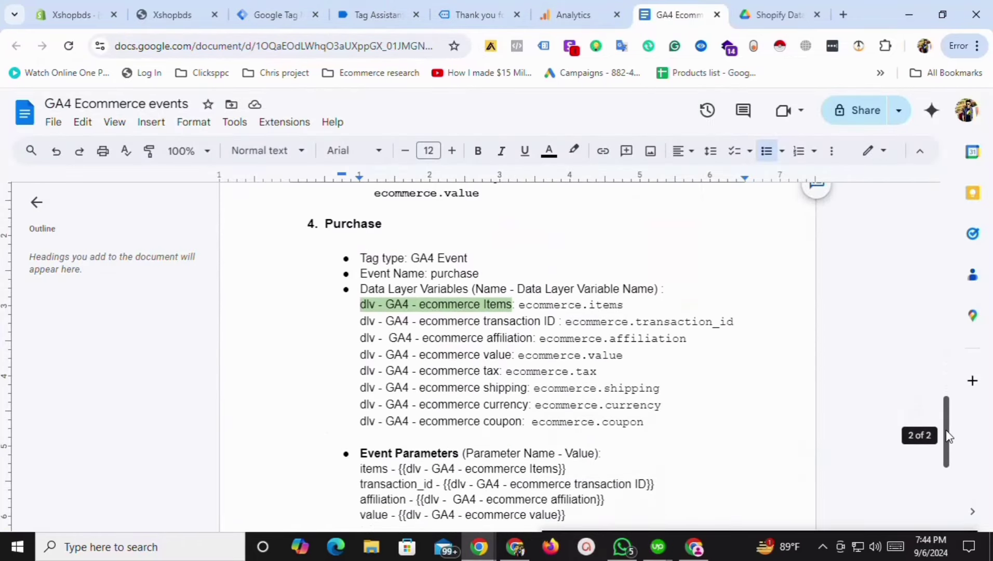
left_click(487, 290)
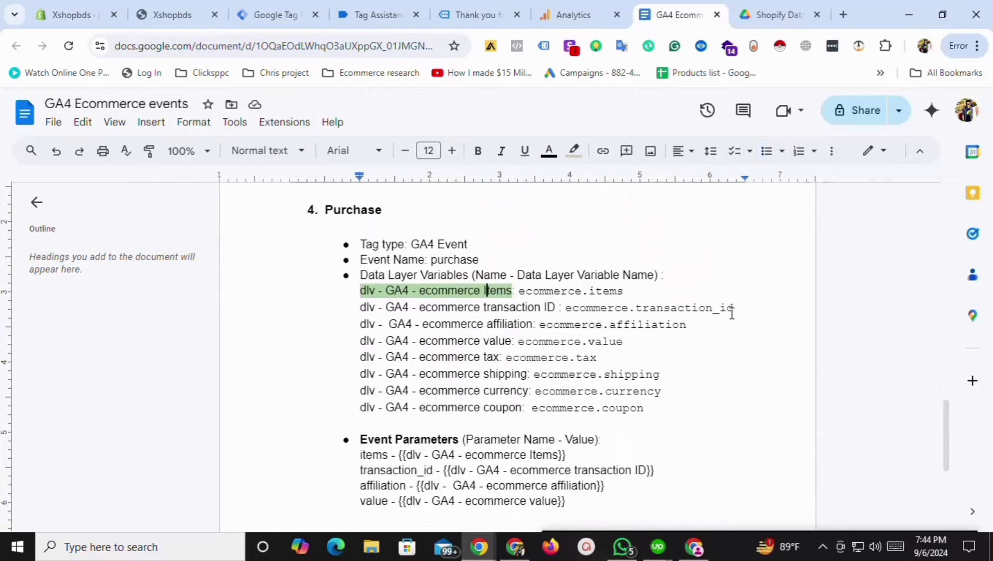
left_click(538, 309)
left_click_drag(555, 309, 362, 309)
key("ctrl+c")
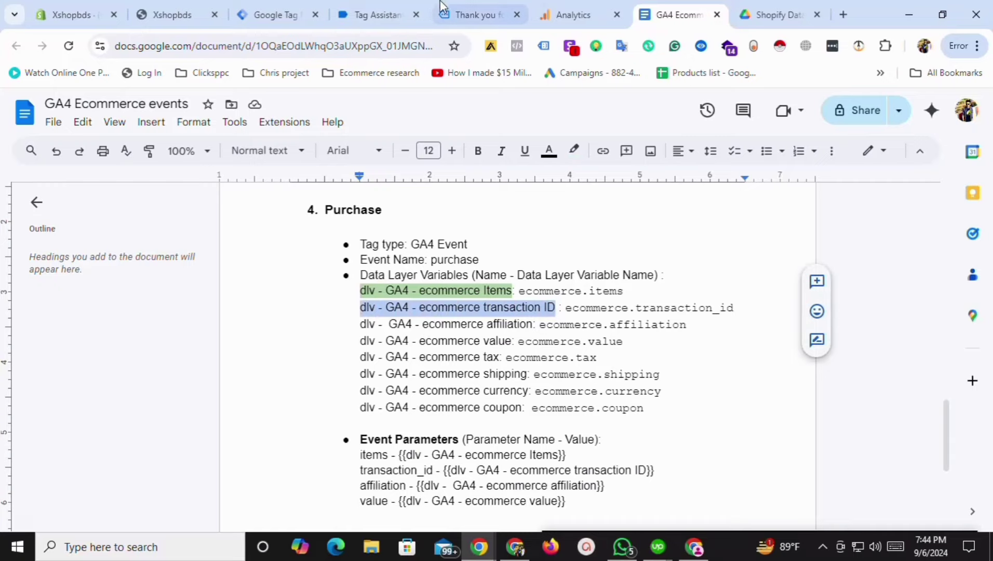
Create and save the Data Layer Variable 'dlv - GA4 - ecommerce transaction ID' reading ecommerce.transaction_id.
left_click(283, 10)
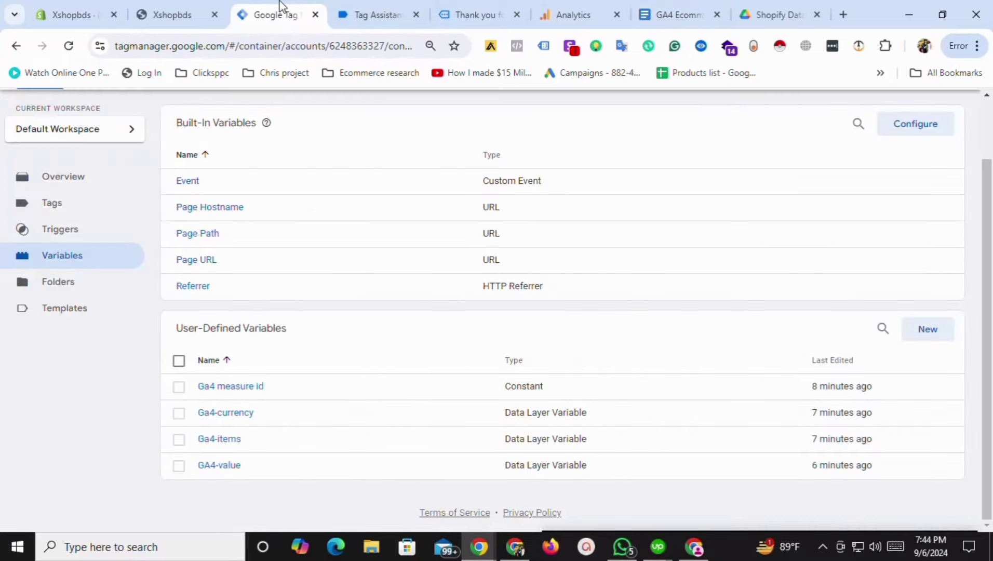
left_click(929, 332)
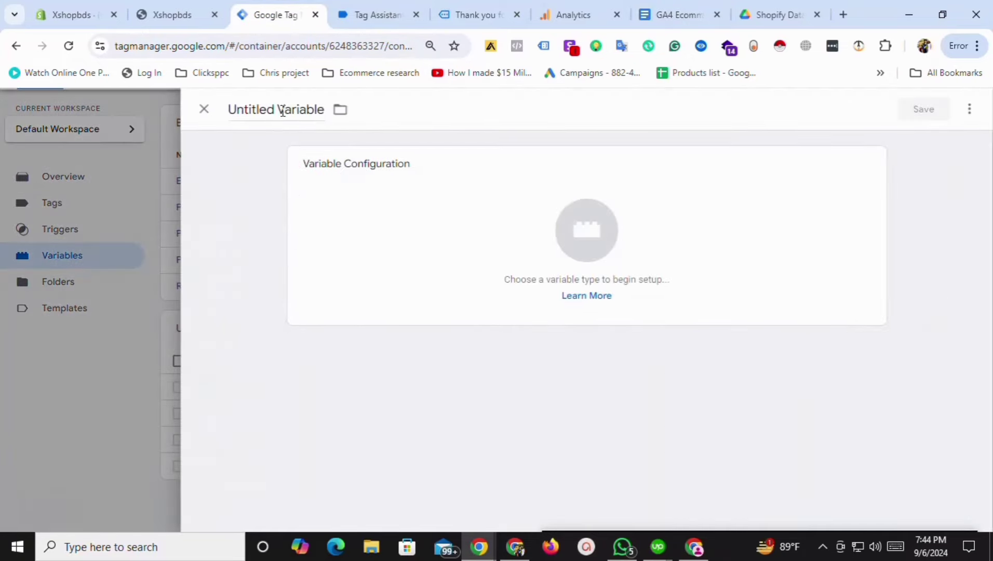
key("ctrl+v")
left_click(516, 244)
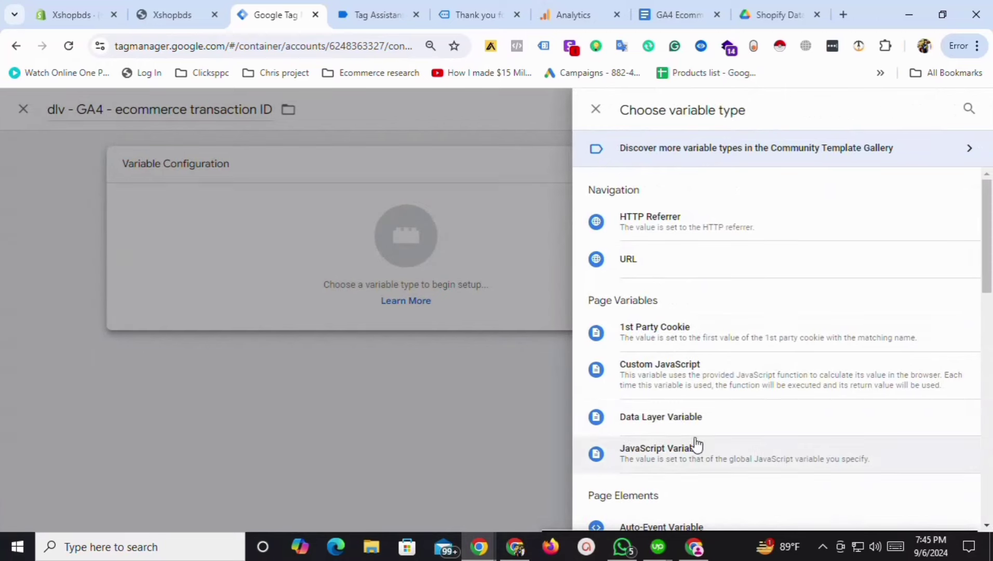
left_click(669, 416)
left_click(404, 297)
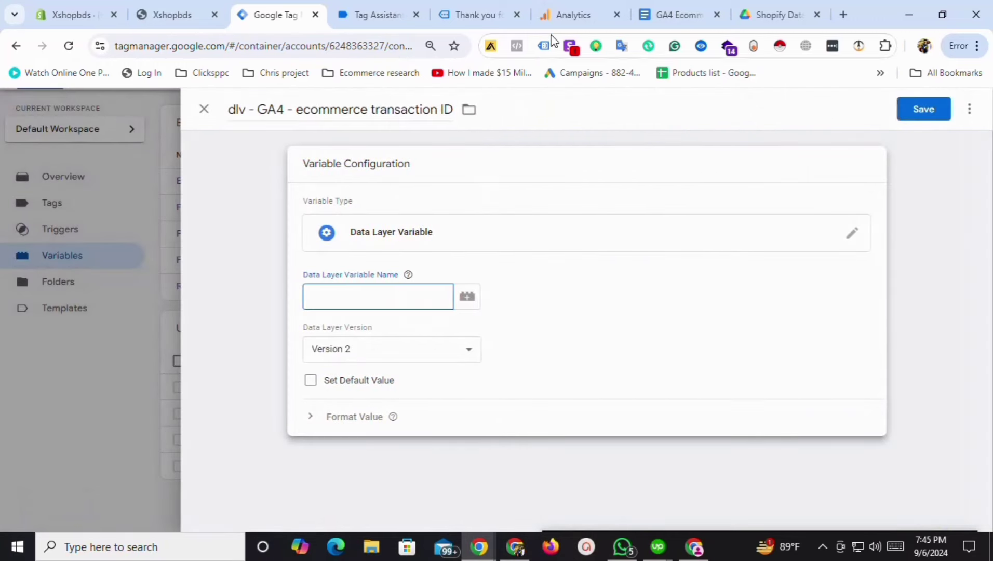
left_click(571, 13)
left_click(668, 7)
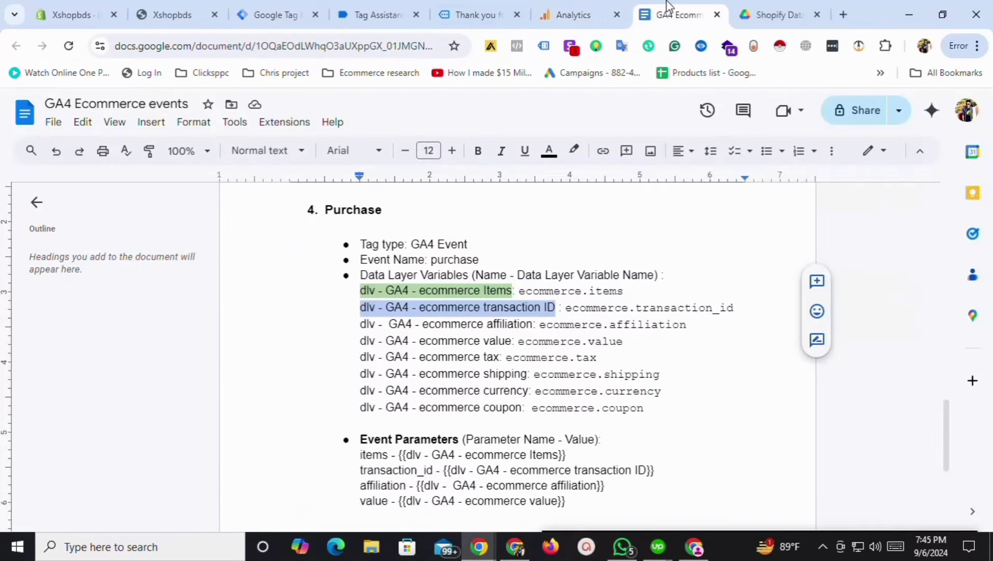
left_click_drag(567, 312, 728, 308)
key("ctrl+c")
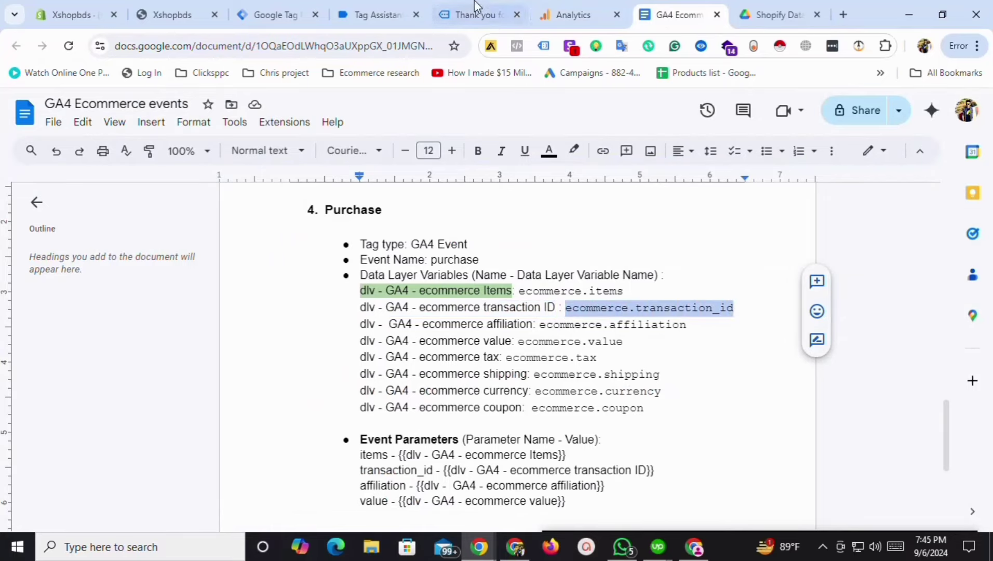
left_click(285, 10)
key("ctrl+v")
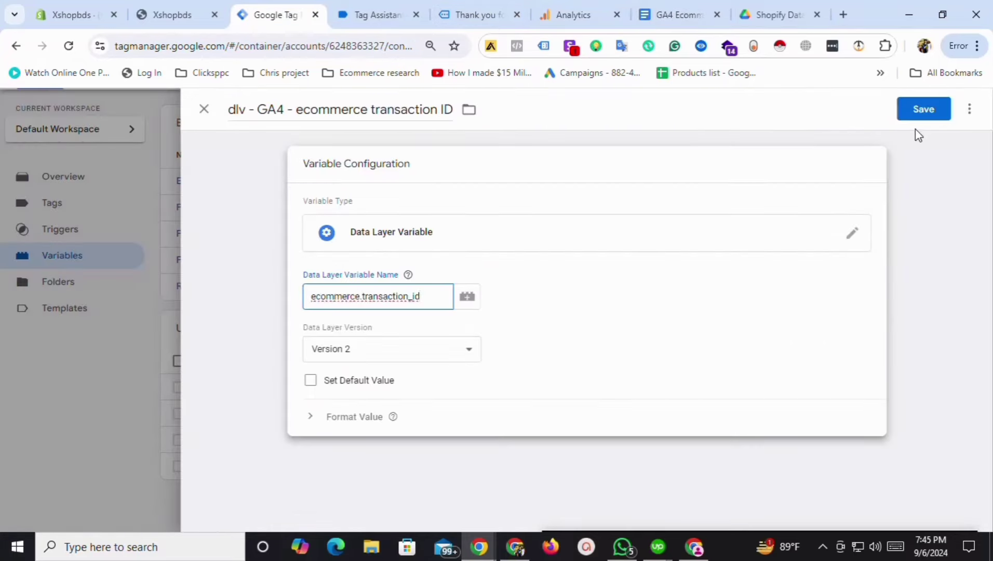
left_click(911, 111)
Copy the next variable name, 'dlv - GA4 - ecommerce tax', from the planning document.
left_click(674, 15)
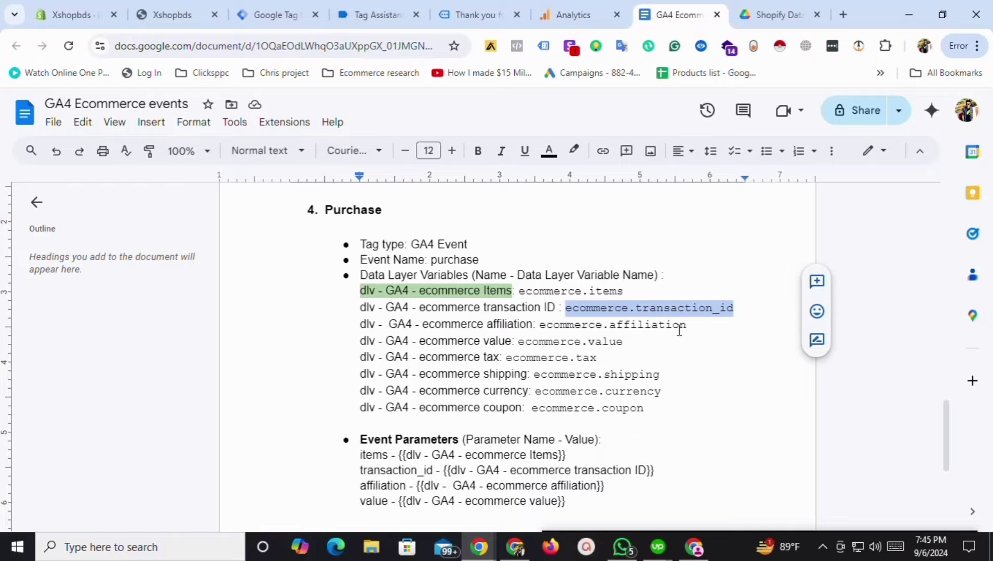
triple_click(476, 342)
left_click(489, 358)
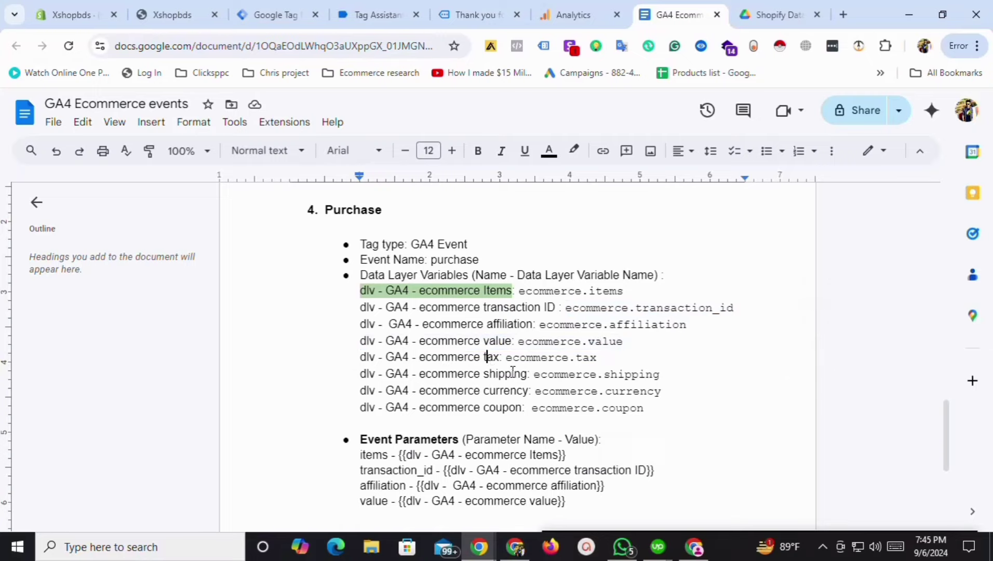
left_click_drag(499, 358, 399, 358)
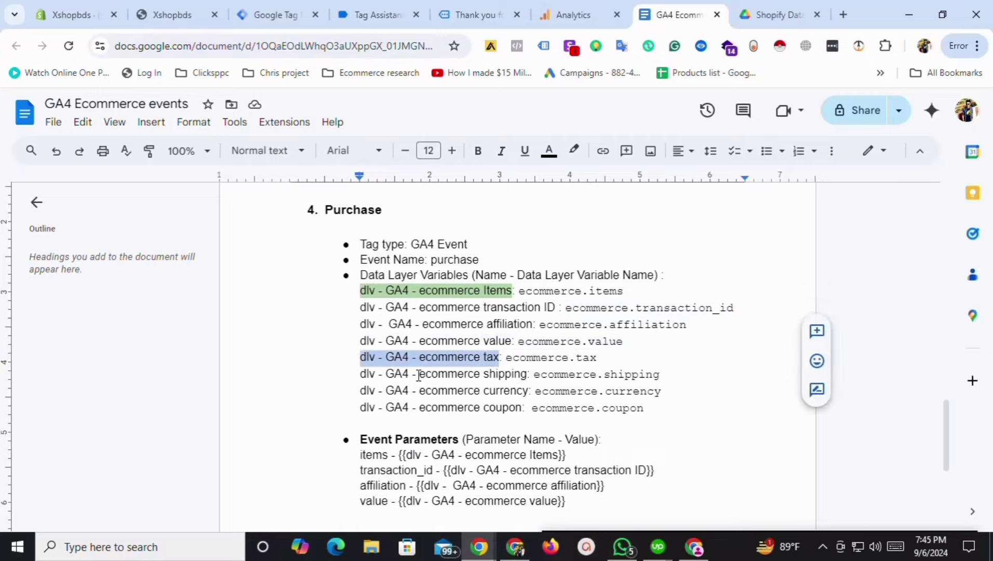
left_click(277, 15)
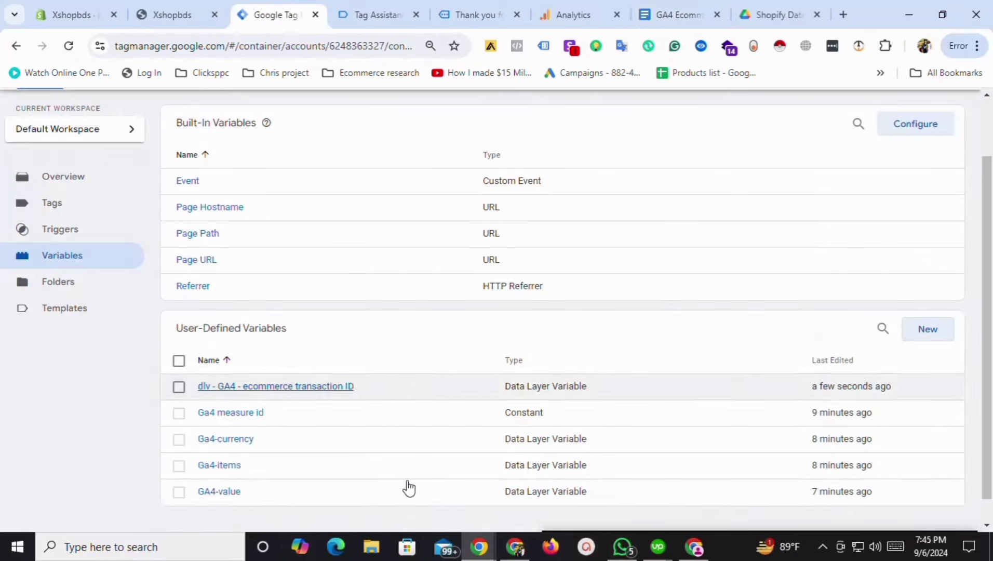
Create and save the Data Layer Variable 'dlv - GA4 - ecommerce tax' reading ecommerce.tax.
left_click(950, 345)
left_click(246, 110)
type("dlv - GA4 - ecommerce tax")
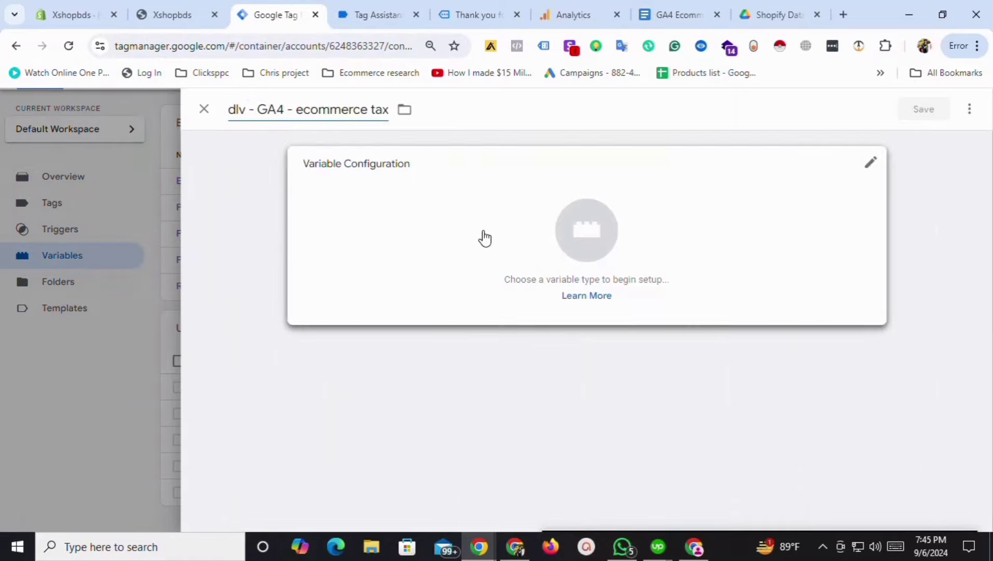
left_click(483, 237)
left_click(691, 416)
left_click(668, 8)
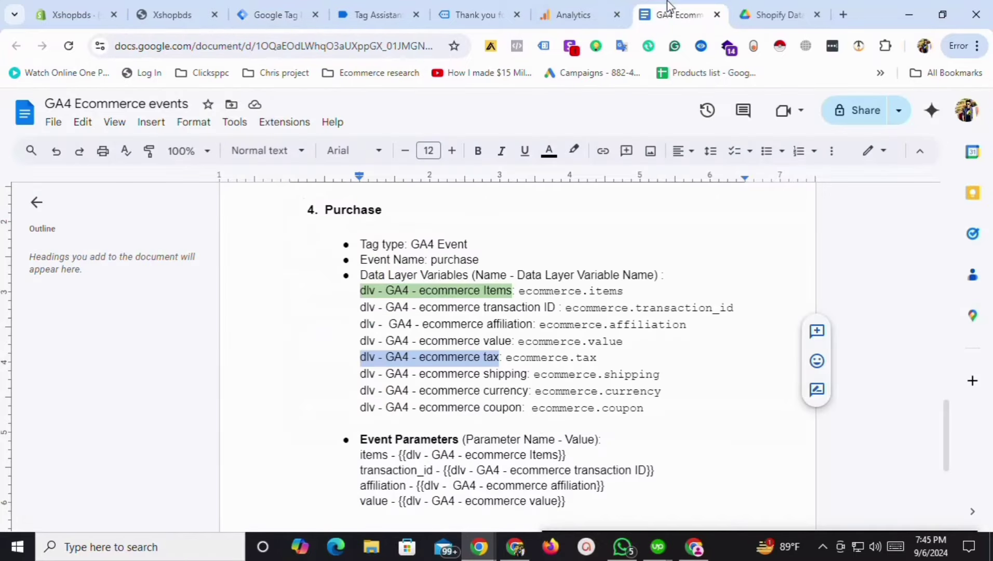
double_click(511, 358)
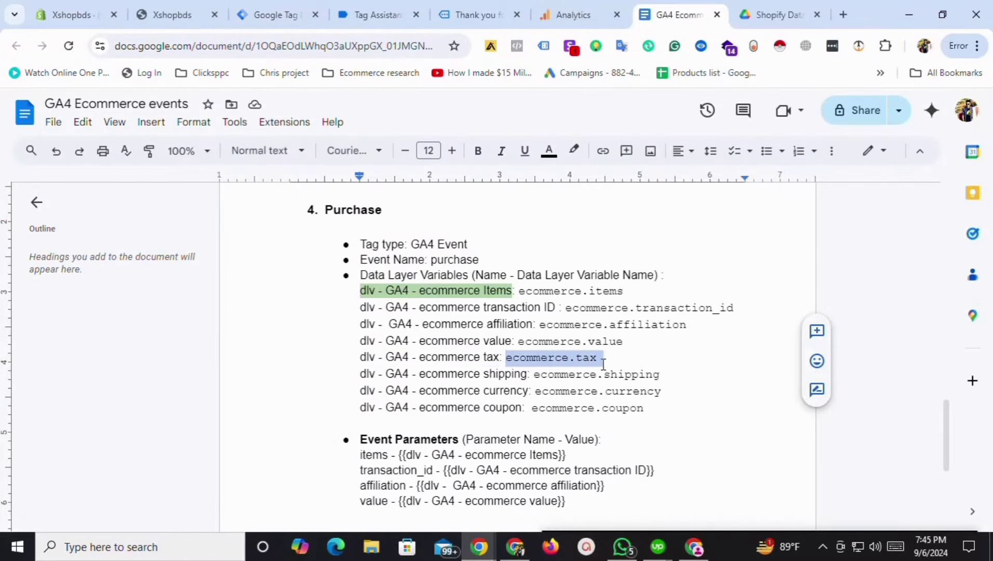
left_click(282, 14)
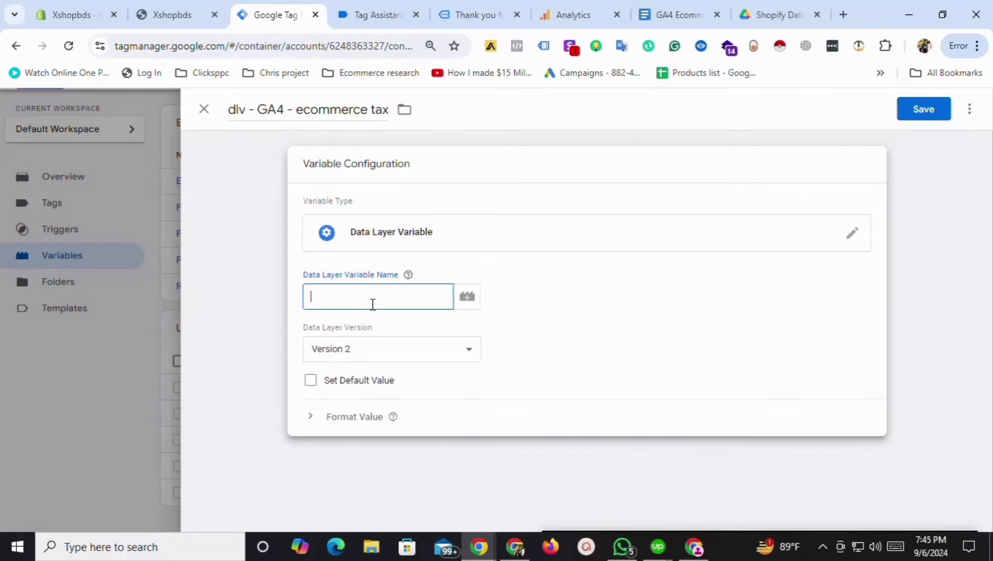
left_click(906, 109)
Add and save the ecommerce shipping Data Layer Variable, with ecommerce.shipping as its key.
left_click(670, 15)
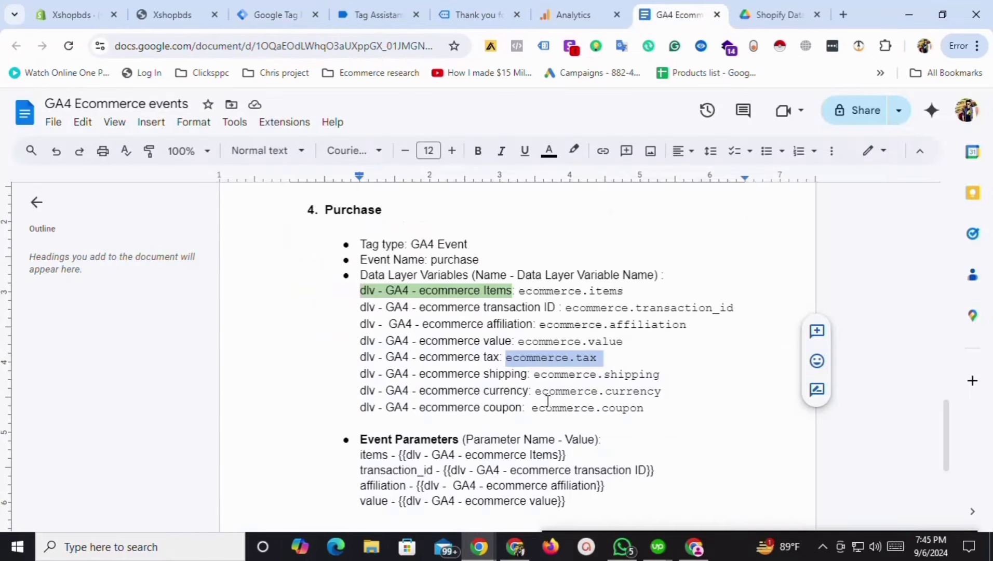
left_click_drag(366, 374, 510, 379)
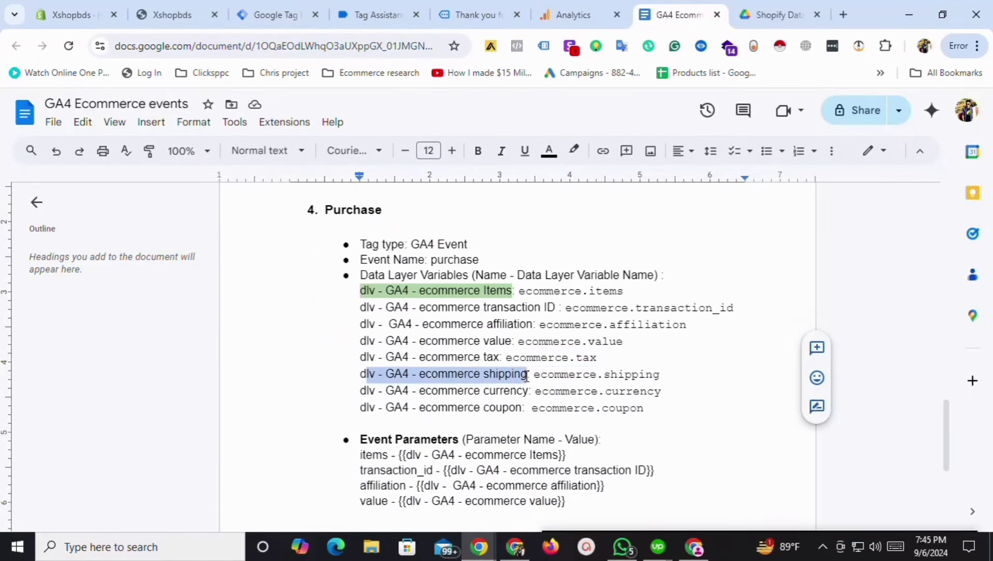
left_click(275, 15)
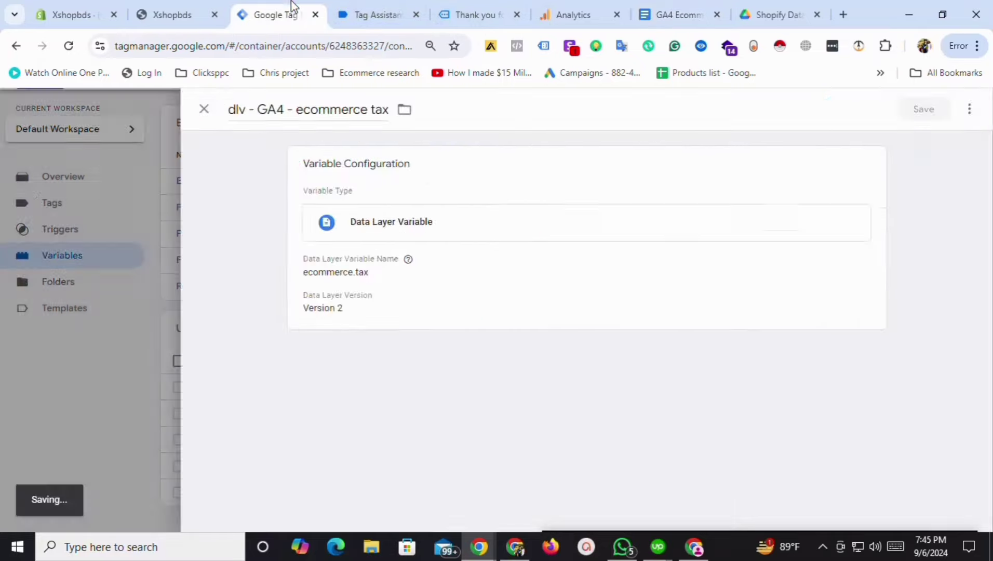
left_click(937, 340)
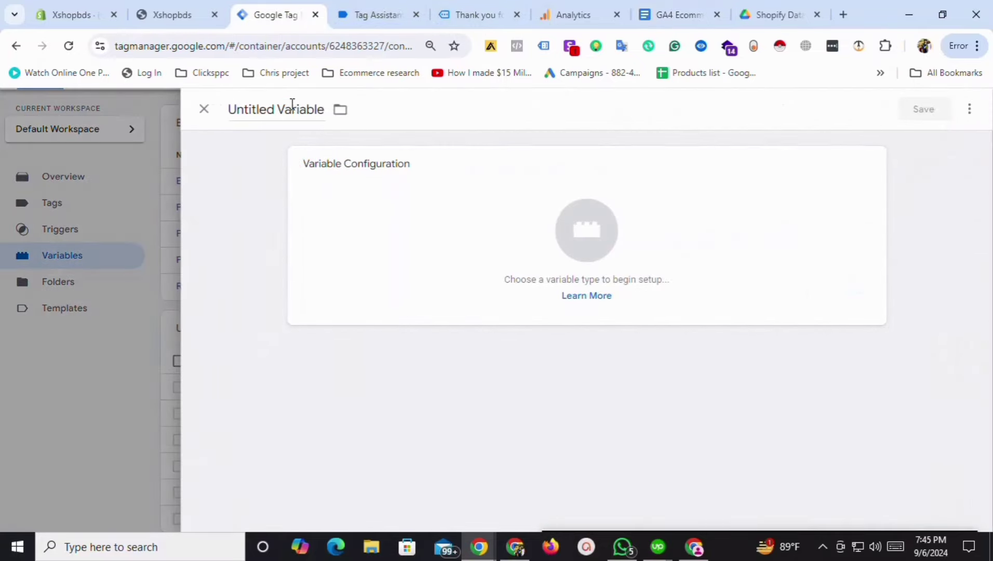
left_click(290, 106)
type("lv - GA4 - ecommerce shipping")
left_click(481, 261)
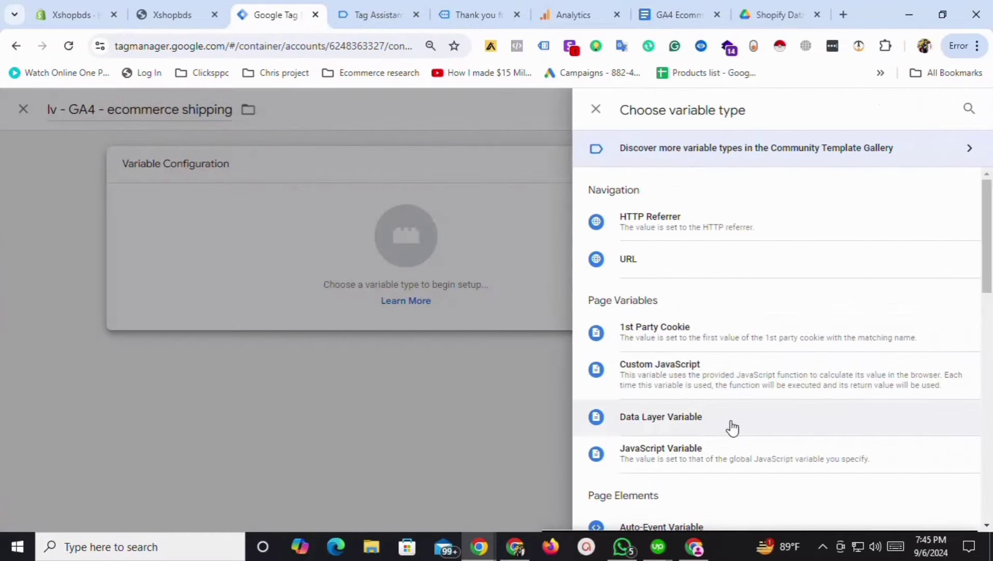
left_click(689, 432)
left_click(386, 300)
left_click(675, 15)
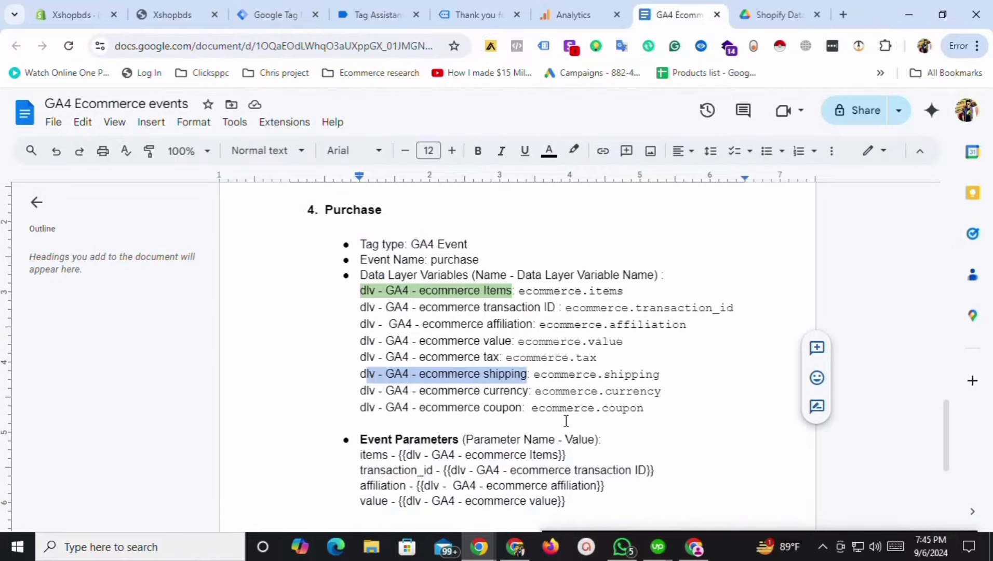
left_click_drag(534, 374, 691, 381)
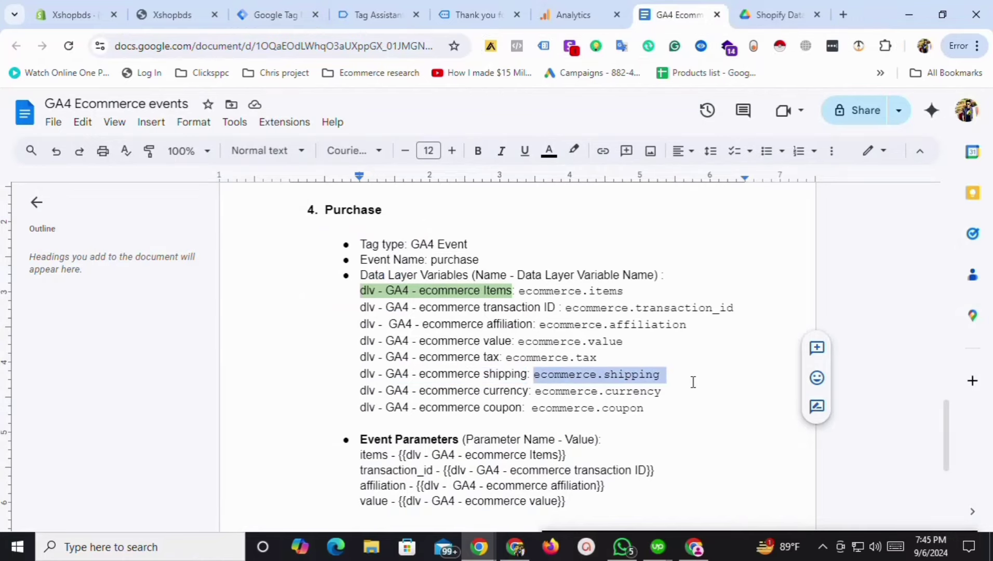
left_click(388, 16)
left_click(270, 15)
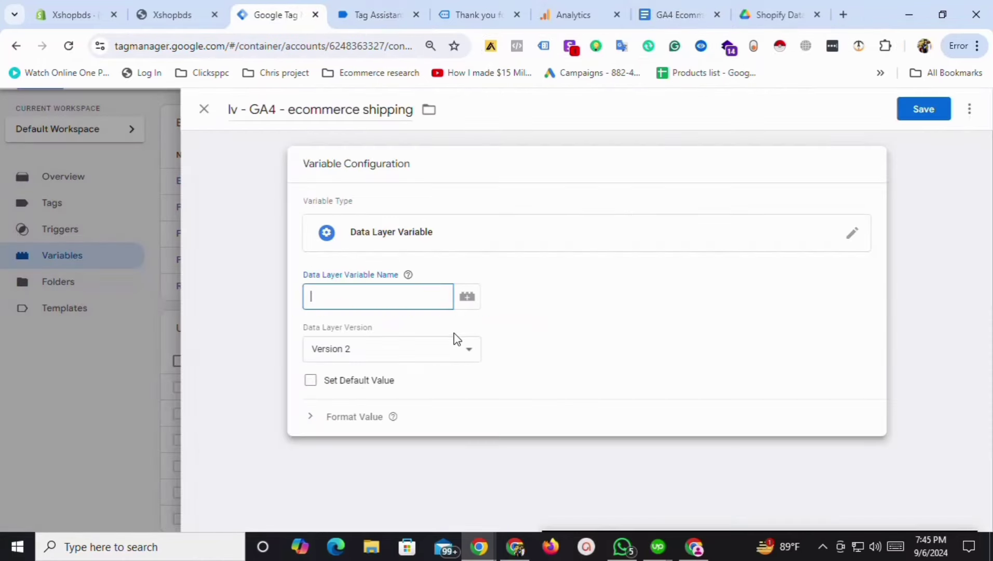
left_click(923, 109)
Add and save the ecommerce coupon Data Layer Variable, with ecommerce.coupon as its key.
left_click(675, 14)
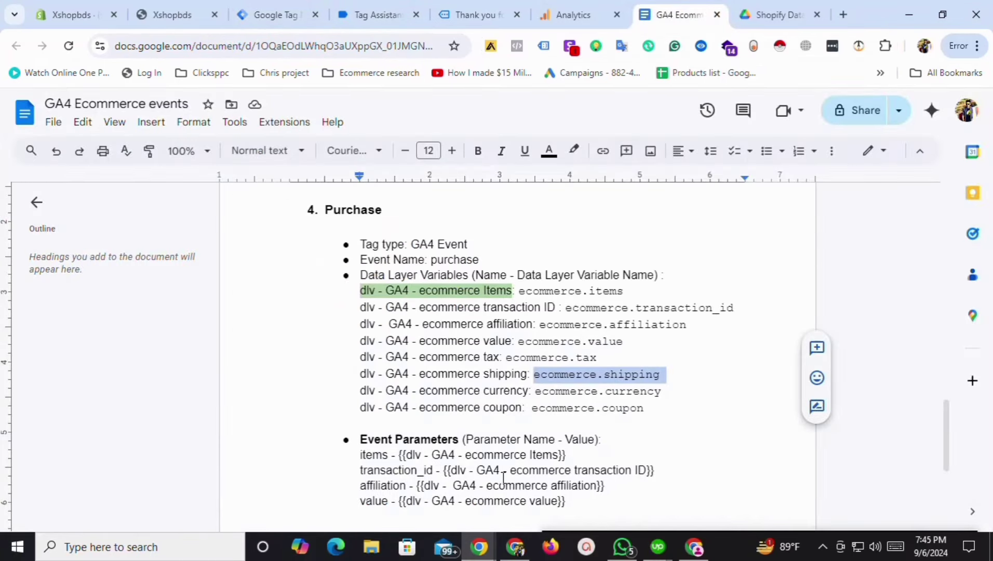
left_click_drag(360, 409, 450, 408)
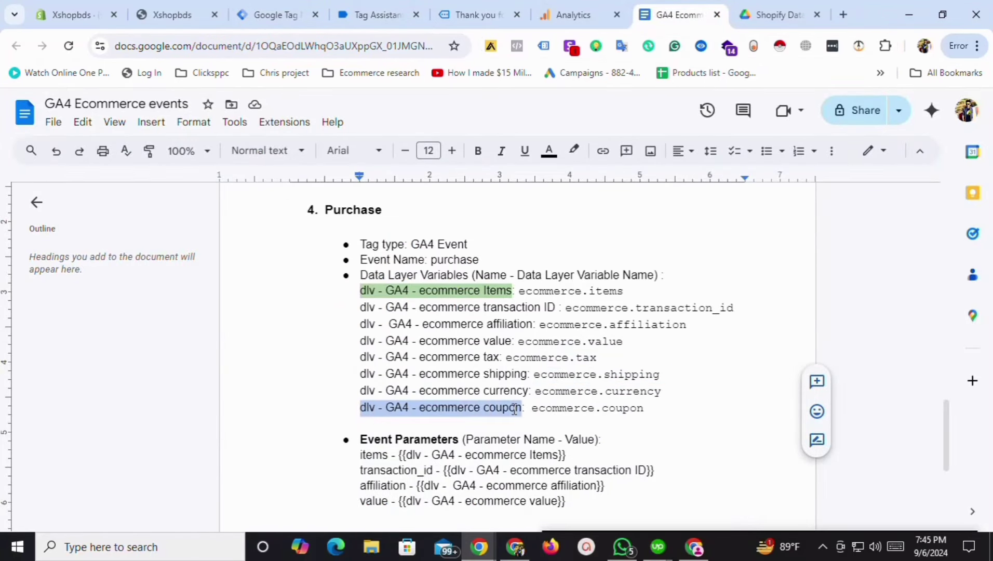
left_click(275, 15)
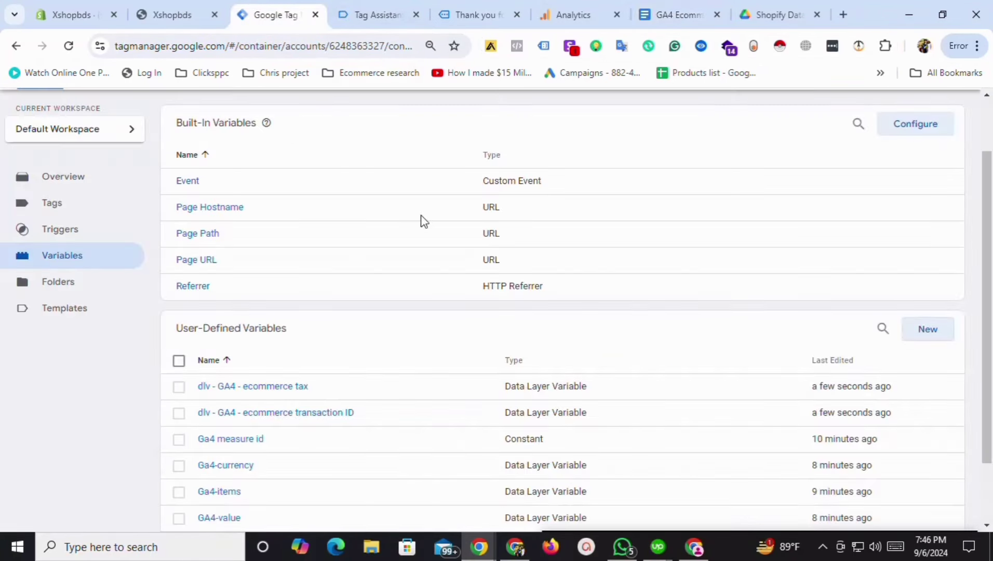
left_click(935, 335)
left_click(288, 109)
type("dlv - GA4 - ecommerce coupon")
left_click(483, 257)
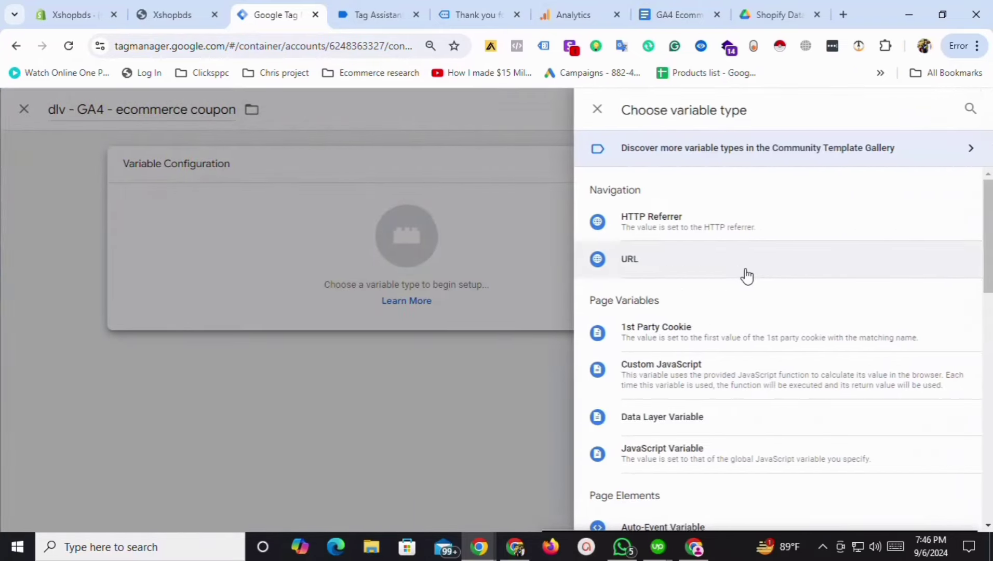
left_click(695, 432)
left_click(669, 6)
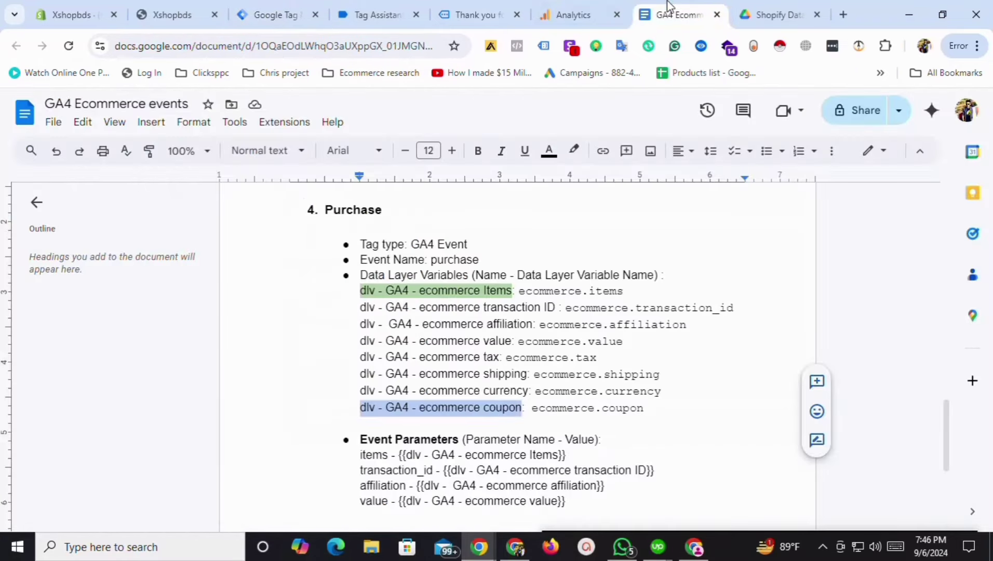
left_click_drag(531, 410, 606, 417)
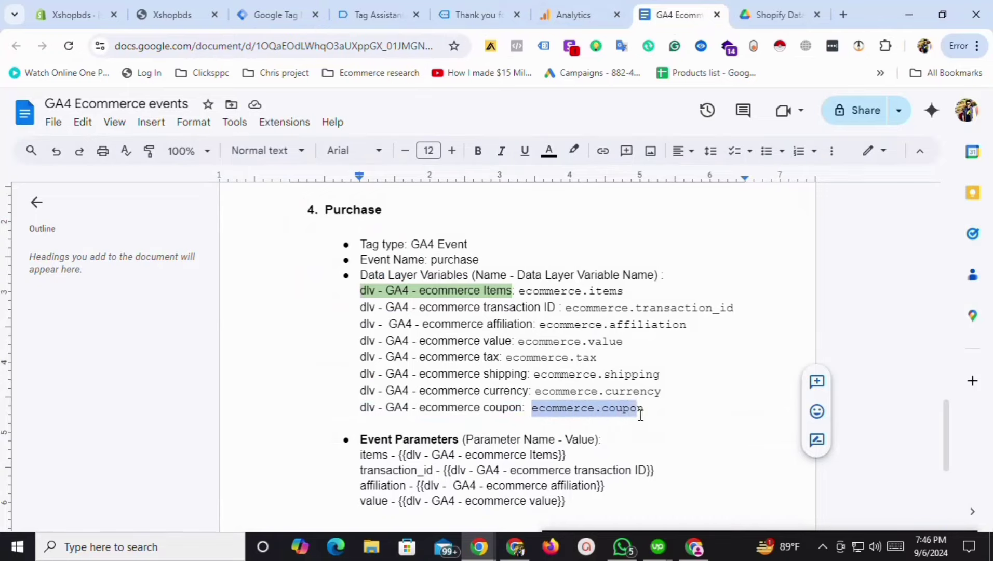
left_click(252, 12)
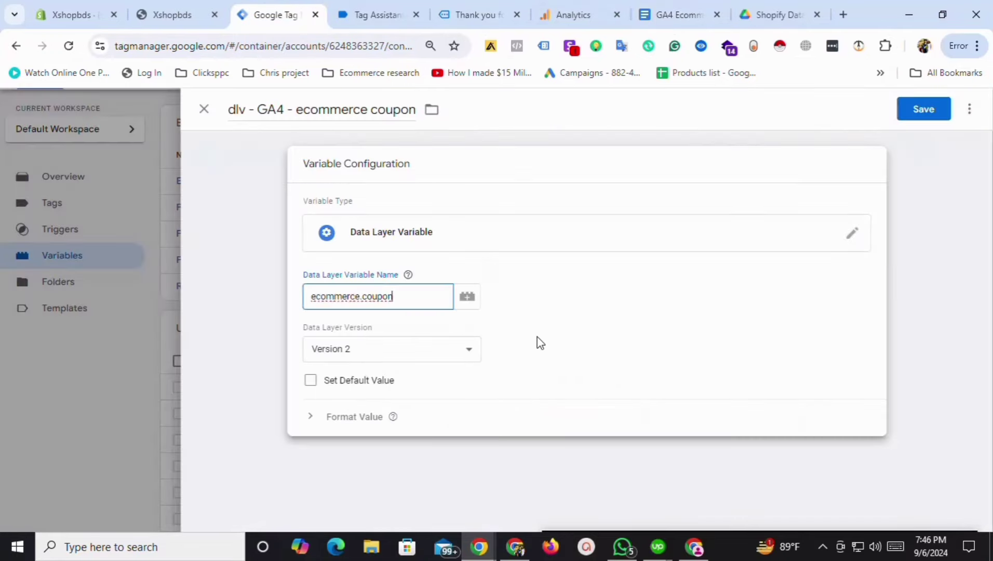
left_click(934, 109)
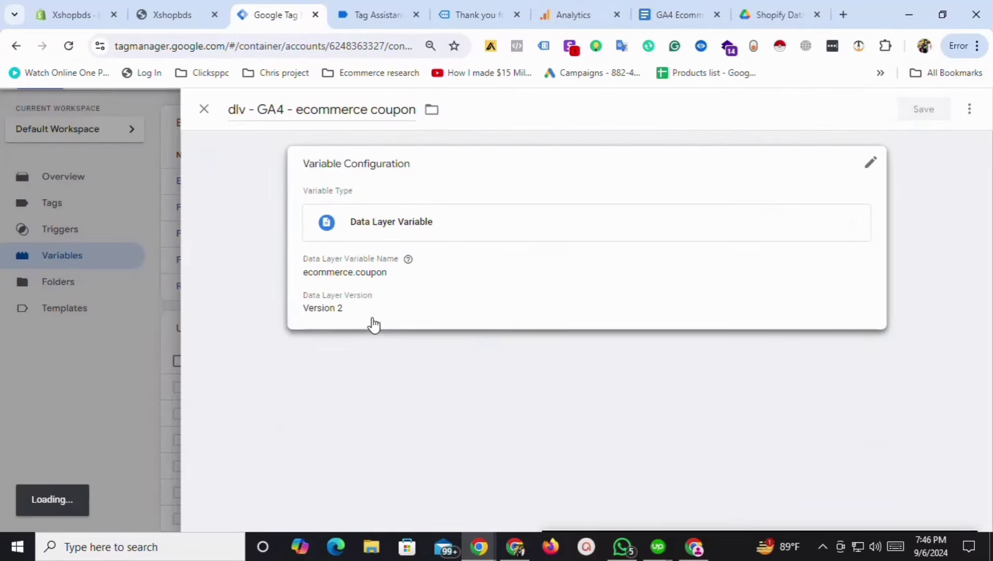
scroll(743, 301, "down", 2)
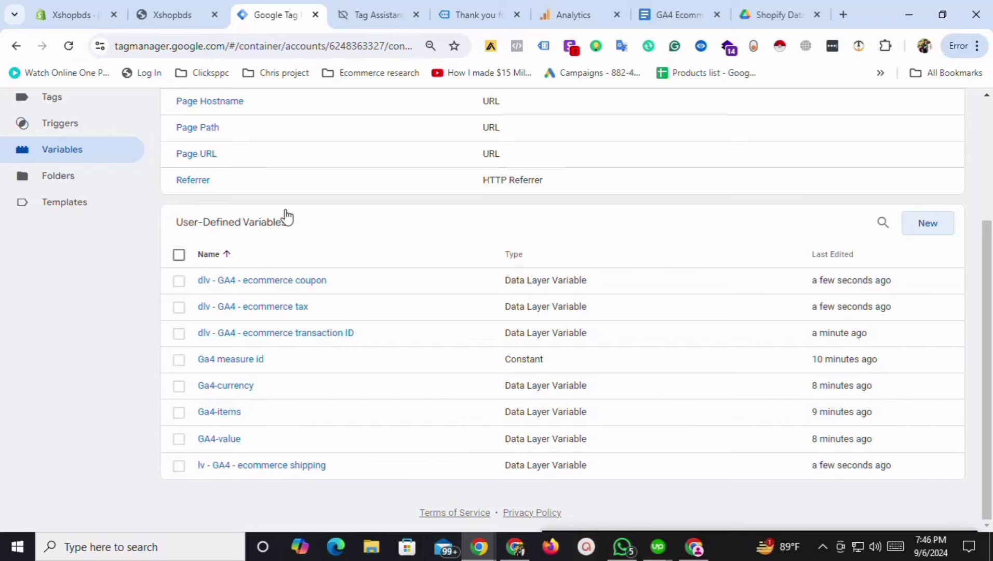
scroll(653, 270, "up", 2)
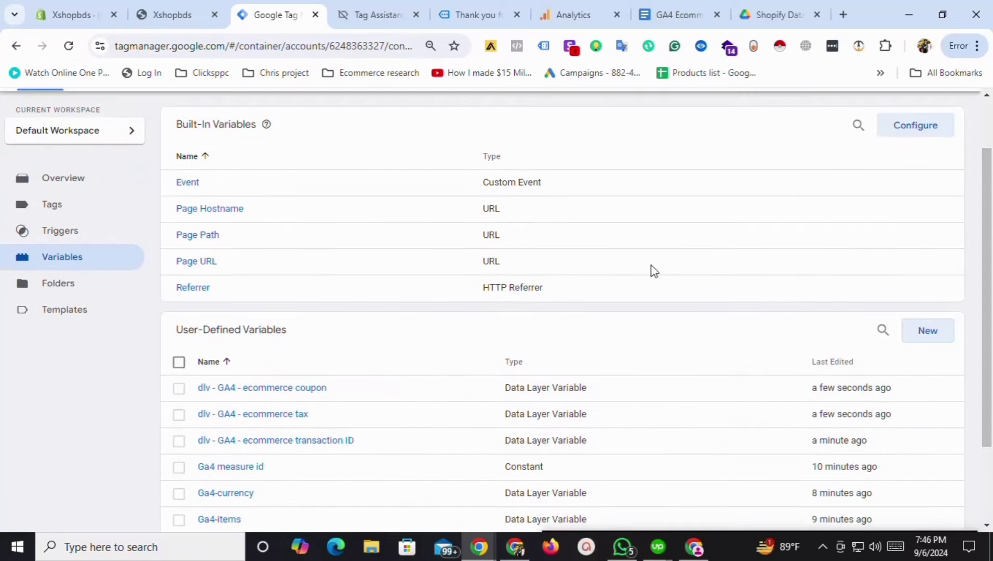
Create a new Google Analytics GA4 Event tag named GA4-purchase.
left_click(48, 203)
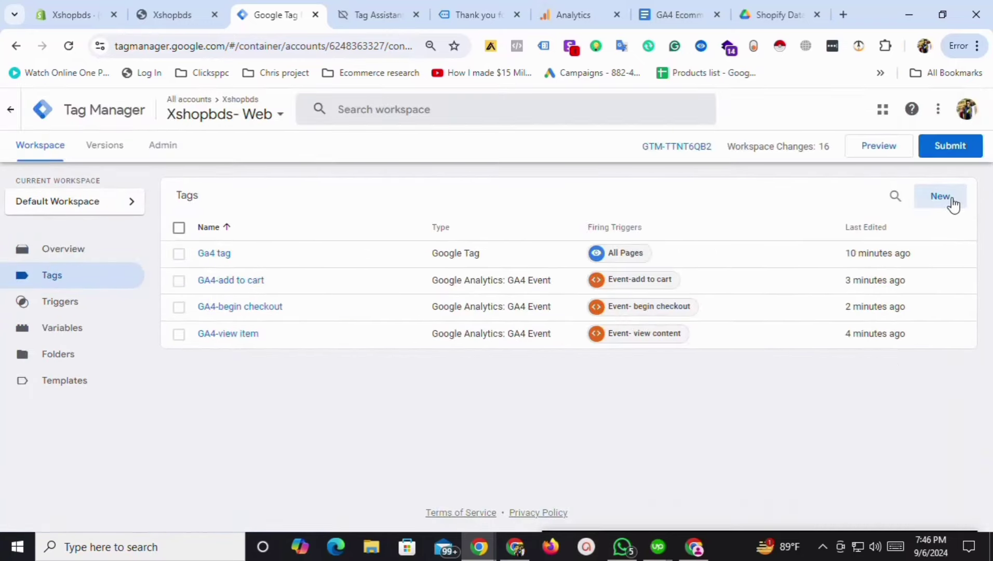
left_click(949, 199)
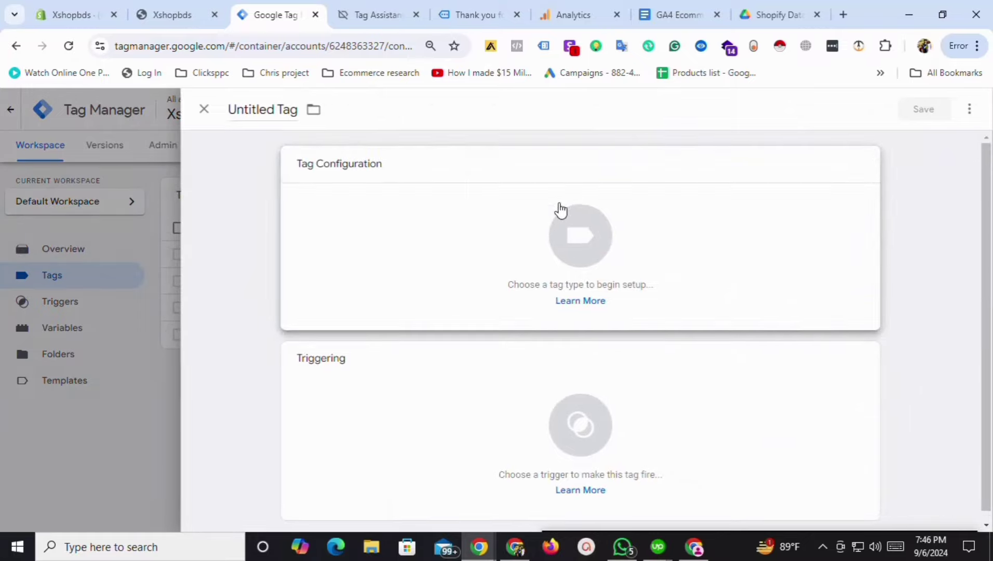
left_click(560, 210)
left_click(782, 228)
left_click(740, 231)
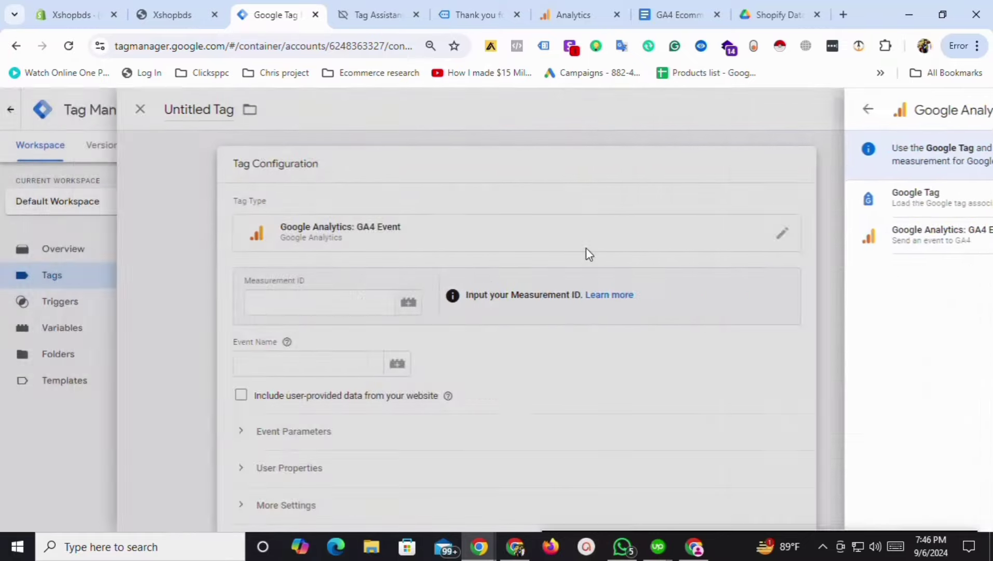
left_click(274, 110)
type("GA4-purchase")
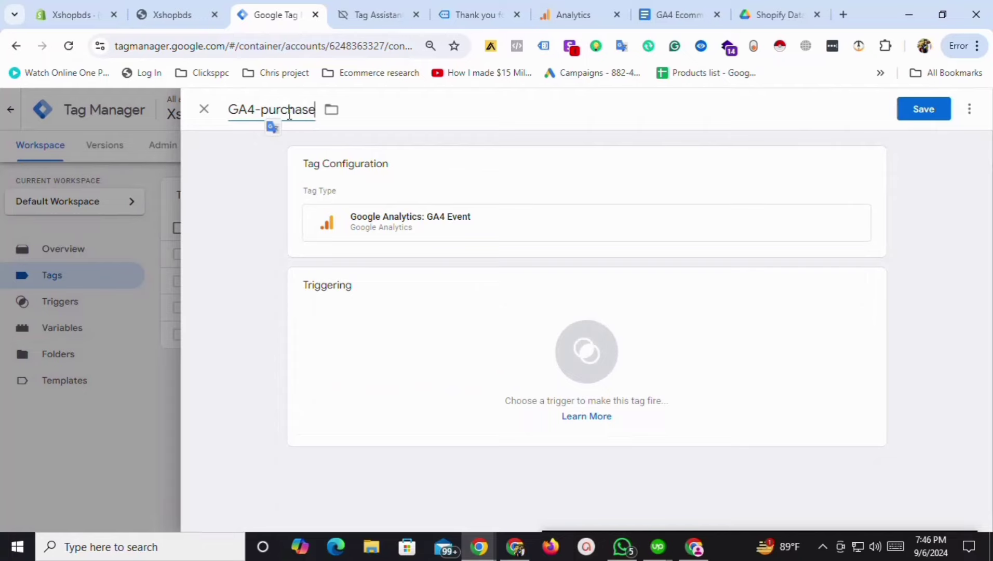
Set Measurement ID to {{Ga4 measure id}} and Event Name to purchase, and expand Event Parameters.
left_click(406, 199)
left_click(423, 299)
left_click(479, 305)
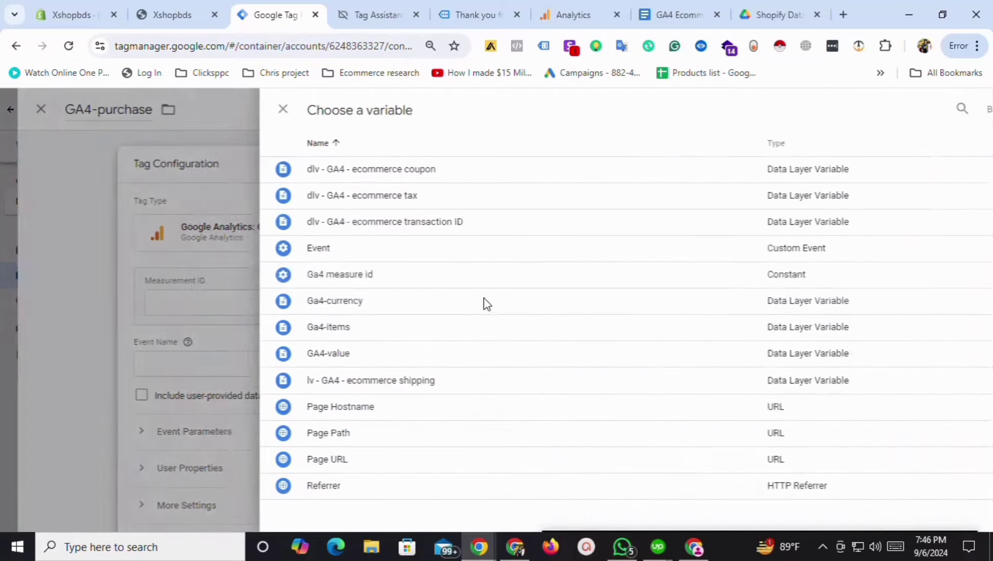
left_click(282, 279)
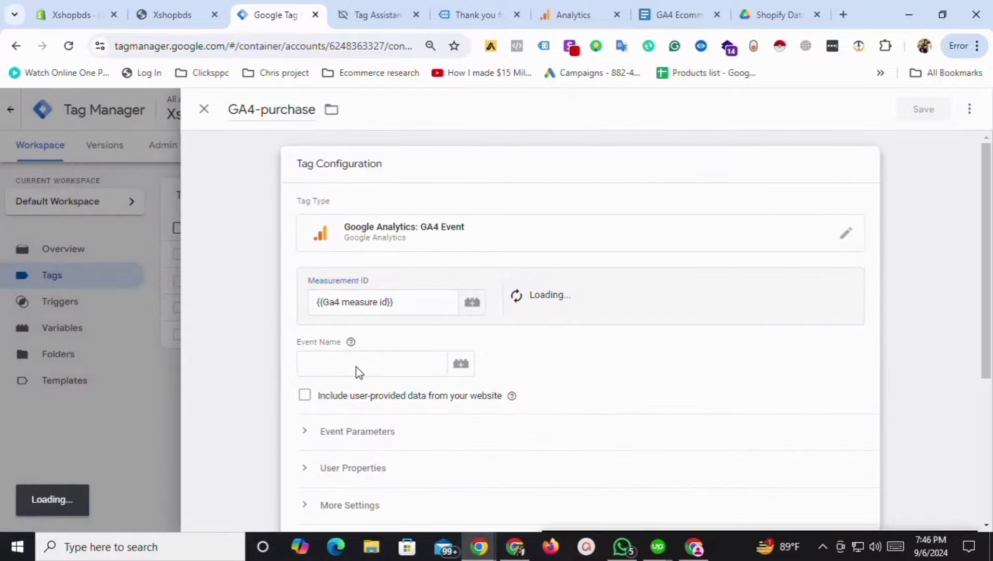
left_click(377, 368)
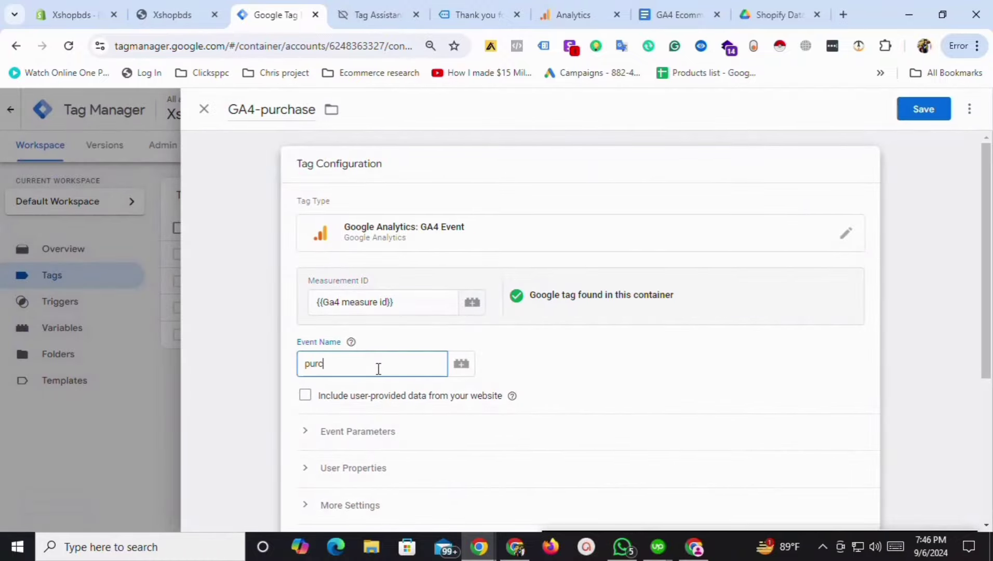
scroll(969, 294, "down", 3)
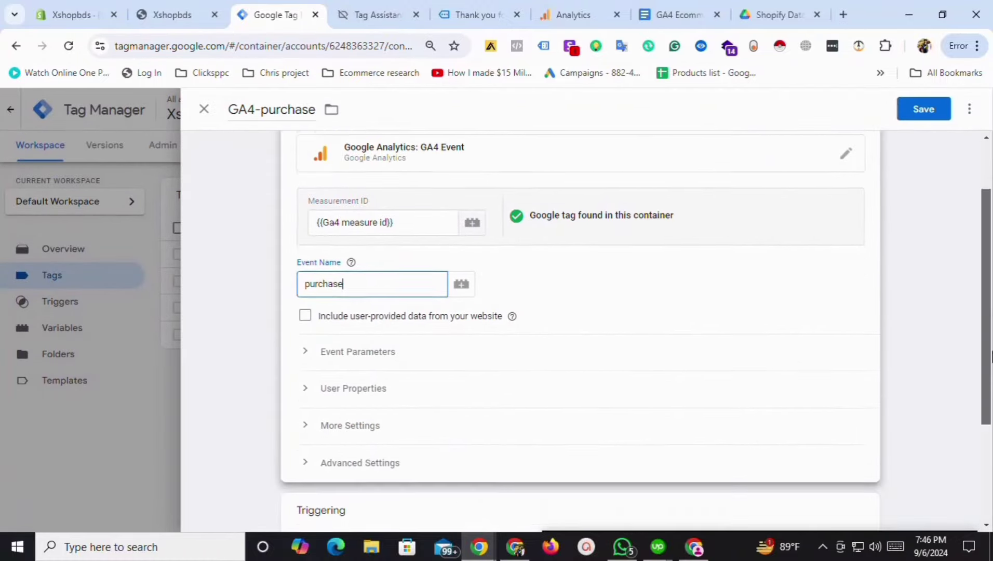
left_click(305, 270)
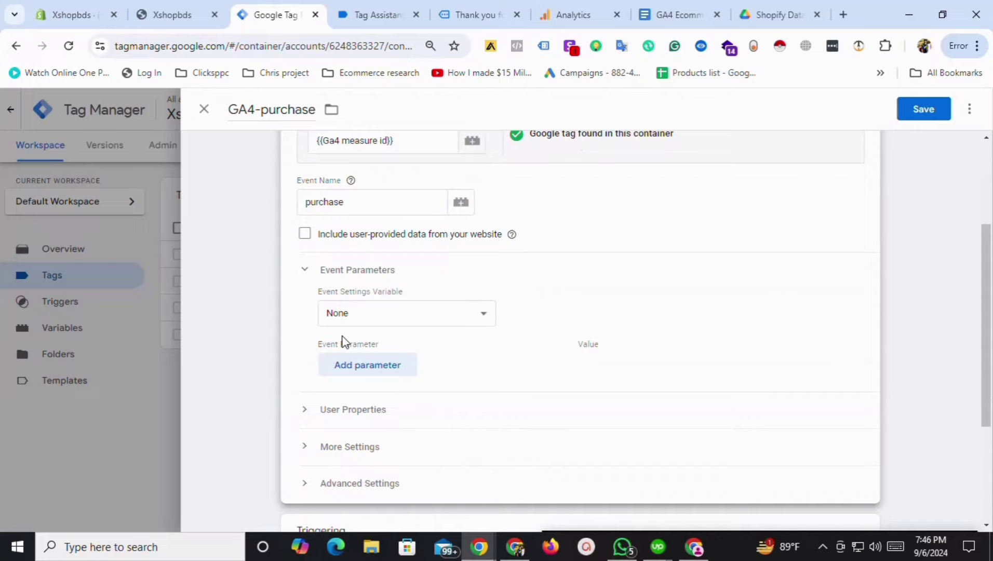
Add five empty event parameter rows to the GA4-purchase tag.
left_click(379, 365)
left_click(387, 401)
left_click(376, 438)
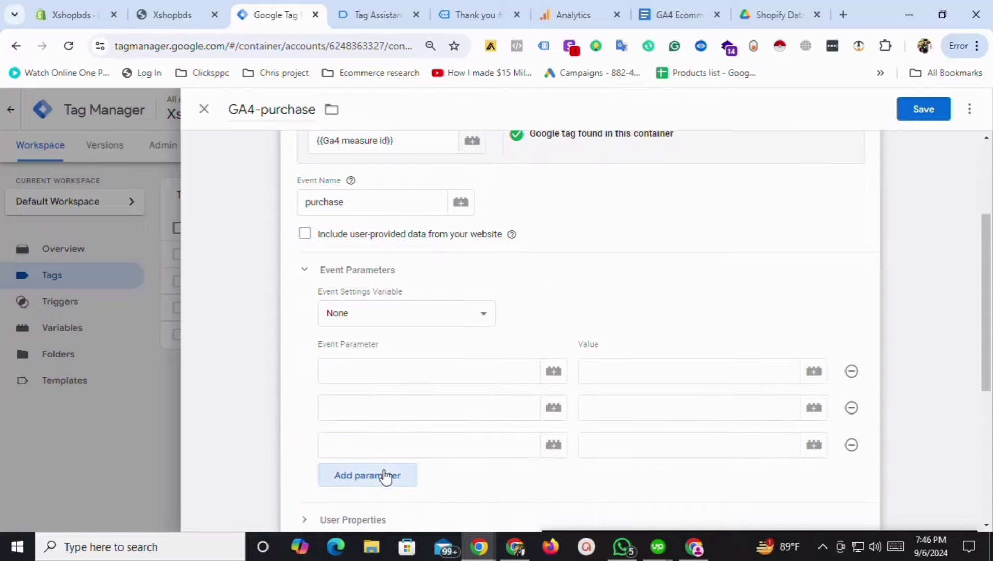
left_click(384, 476)
left_click(371, 511)
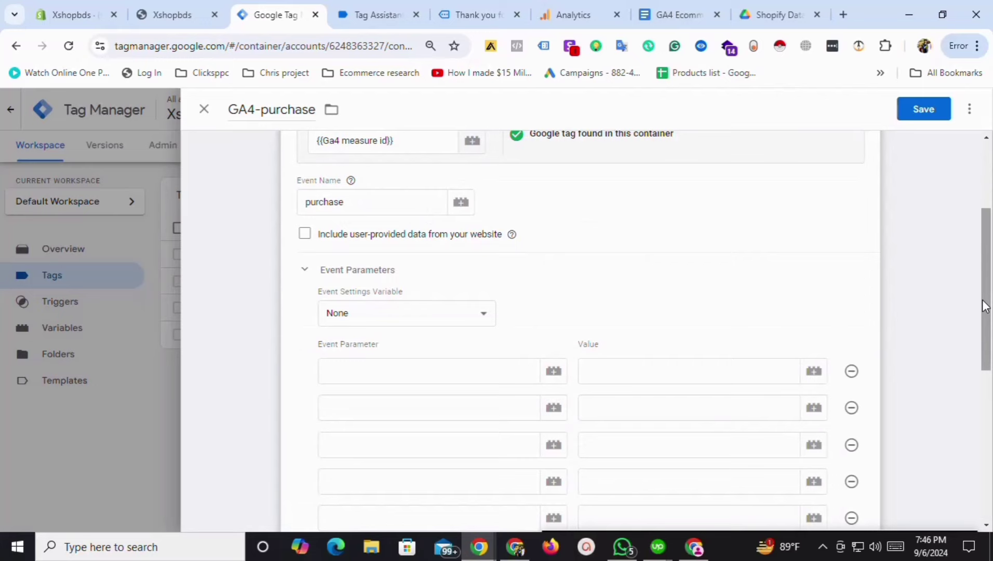
left_click_drag(983, 306, 985, 376)
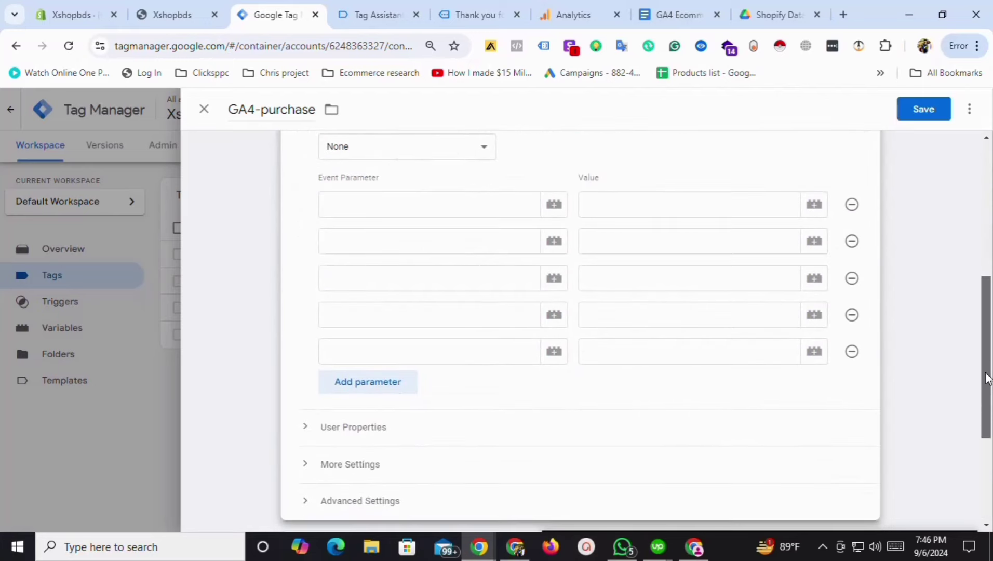
Set the first parameter to items with the value {{Ga4-items}}.
left_click(663, 9)
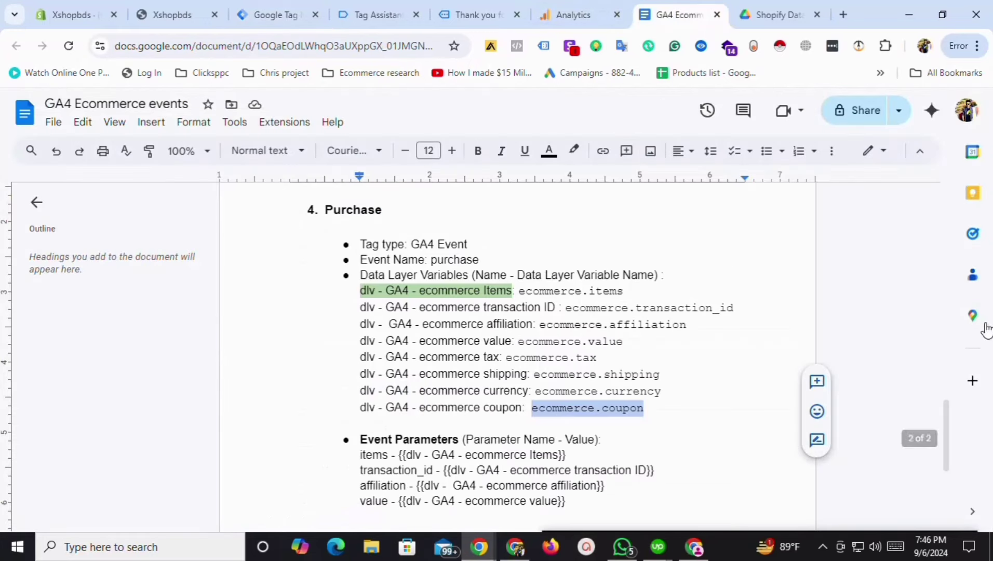
scroll(307, 346, "down", 2)
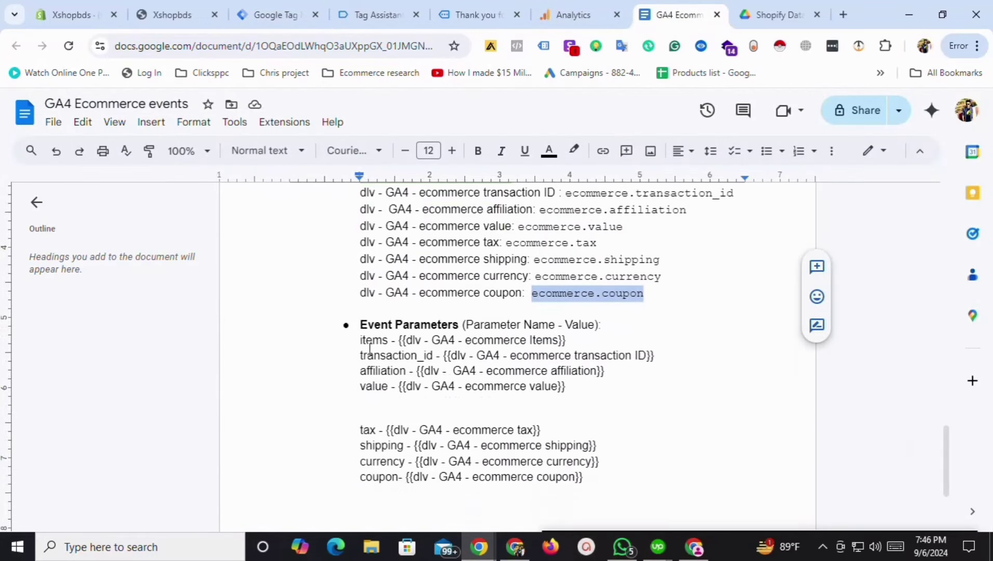
left_click_drag(389, 340, 358, 344)
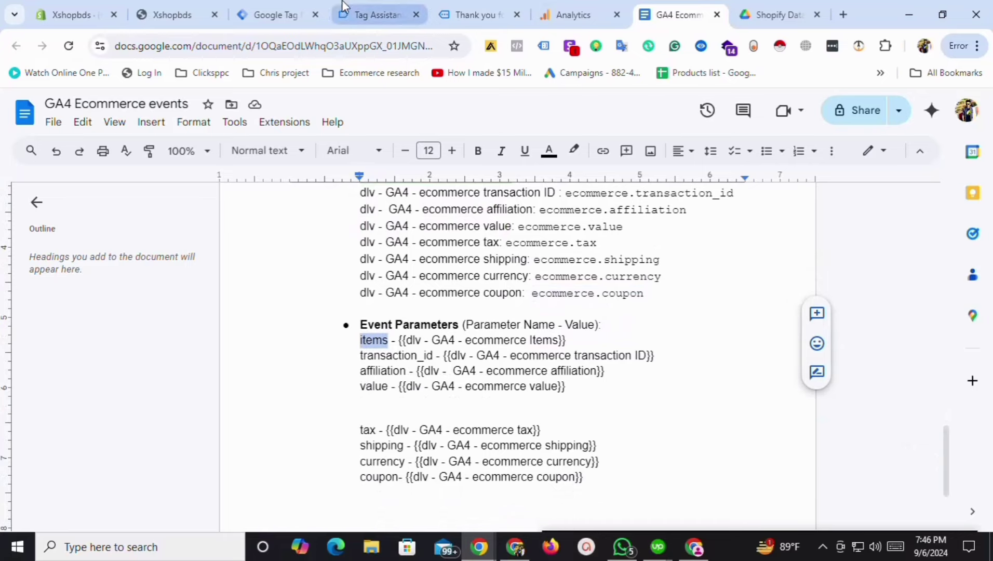
left_click(276, 15)
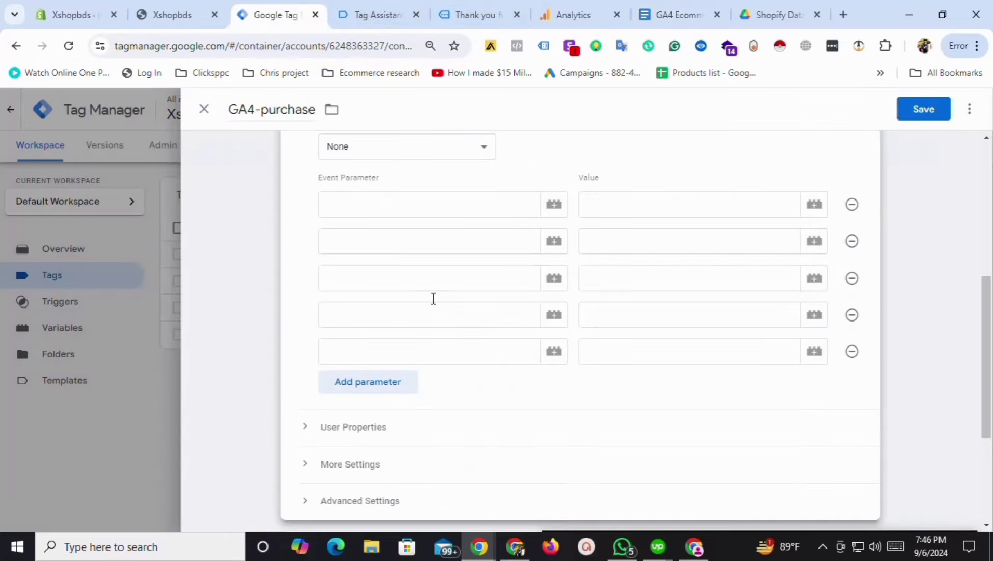
left_click(813, 206)
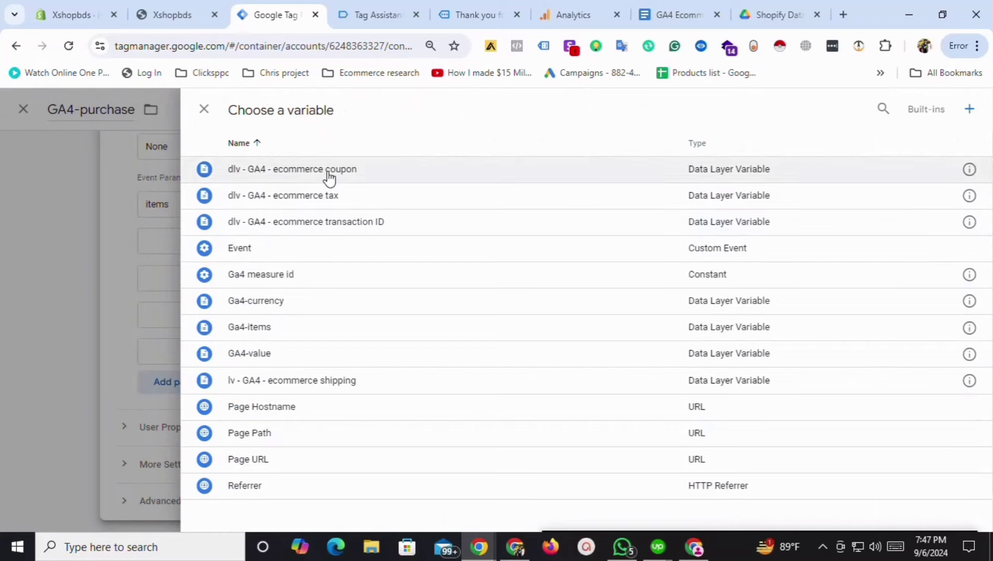
left_click(264, 333)
Set the second parameter to transaction_id with value {{dlv - GA4 - ecommerce transaction ID}}.
left_click(372, 242)
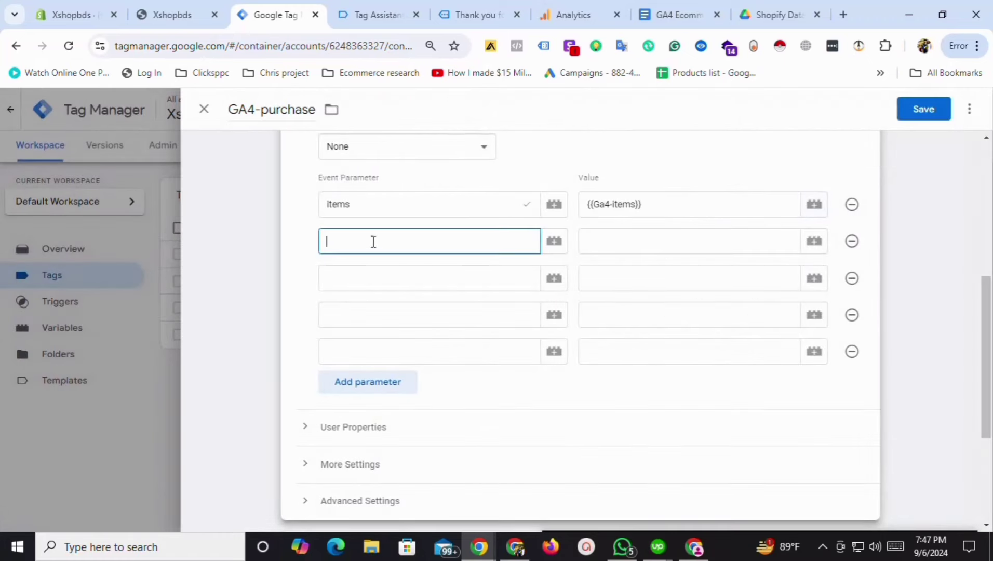
left_click(670, 7)
left_click_drag(433, 356, 353, 357)
left_click(290, 13)
left_click(813, 241)
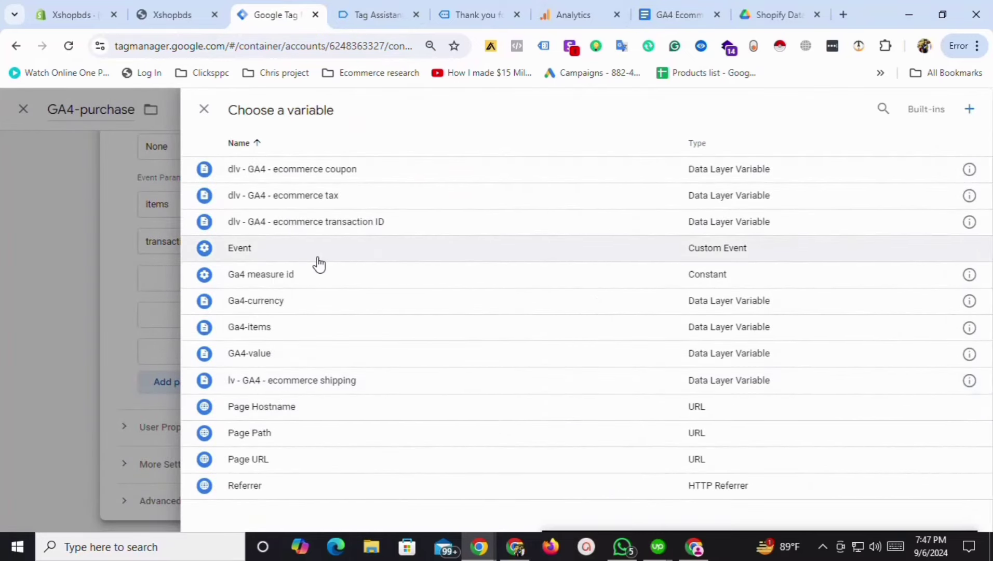
left_click(328, 223)
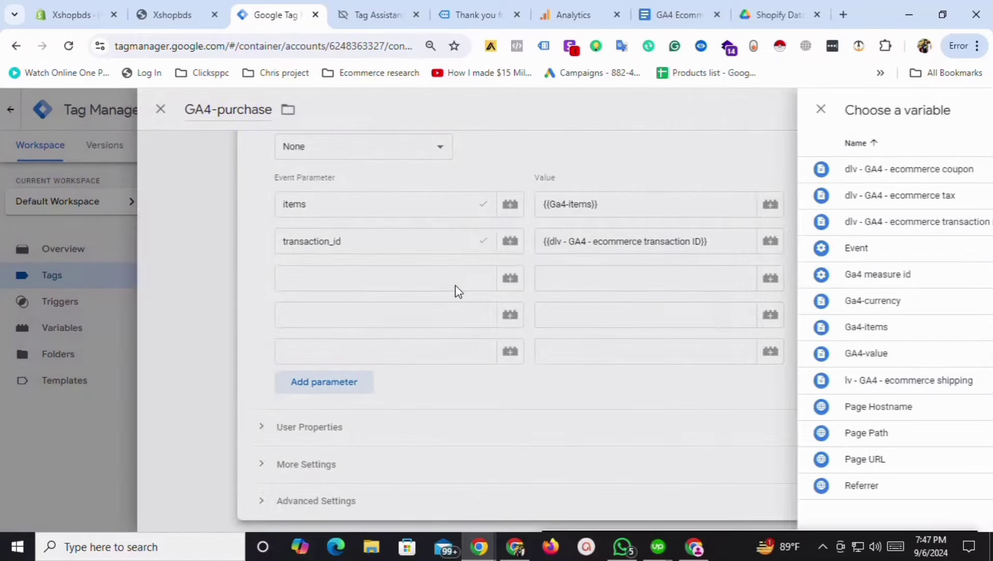
left_click(397, 277)
left_click(691, 8)
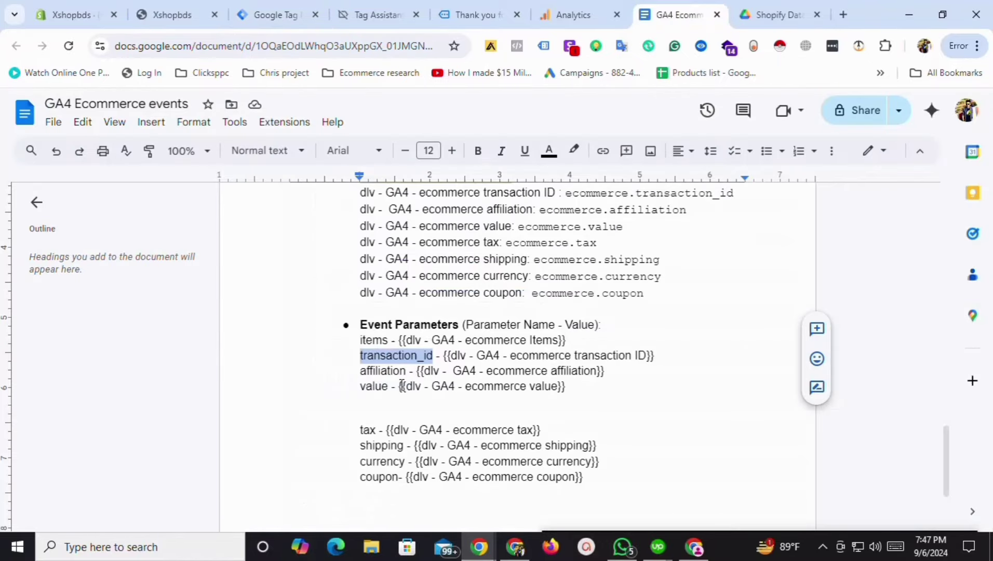
Add a 'value' event parameter mapped to the GA4-value variable.
left_click_drag(385, 393, 357, 389)
key("ctrl+c")
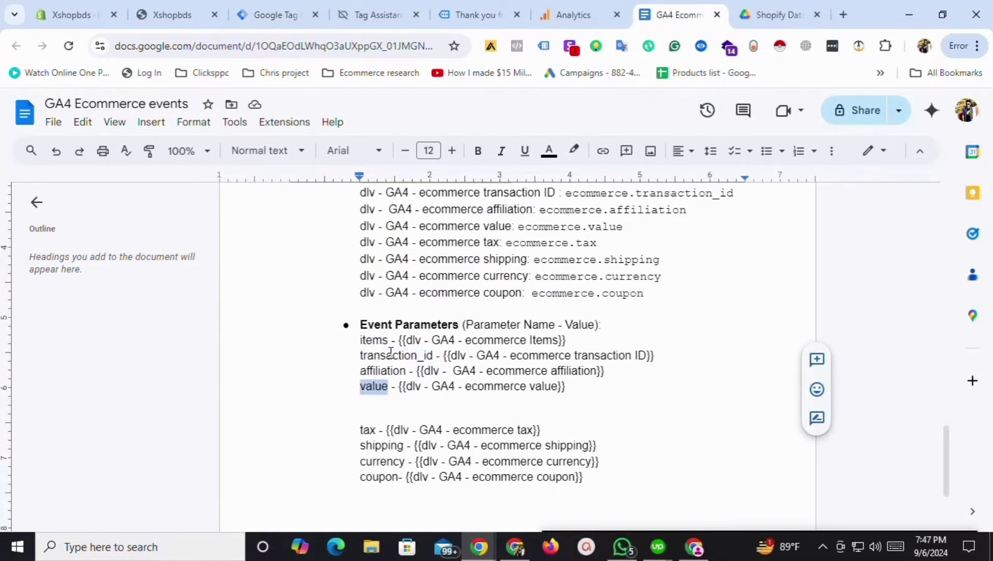
left_click(280, 14)
key("ctrl+v")
left_click(815, 278)
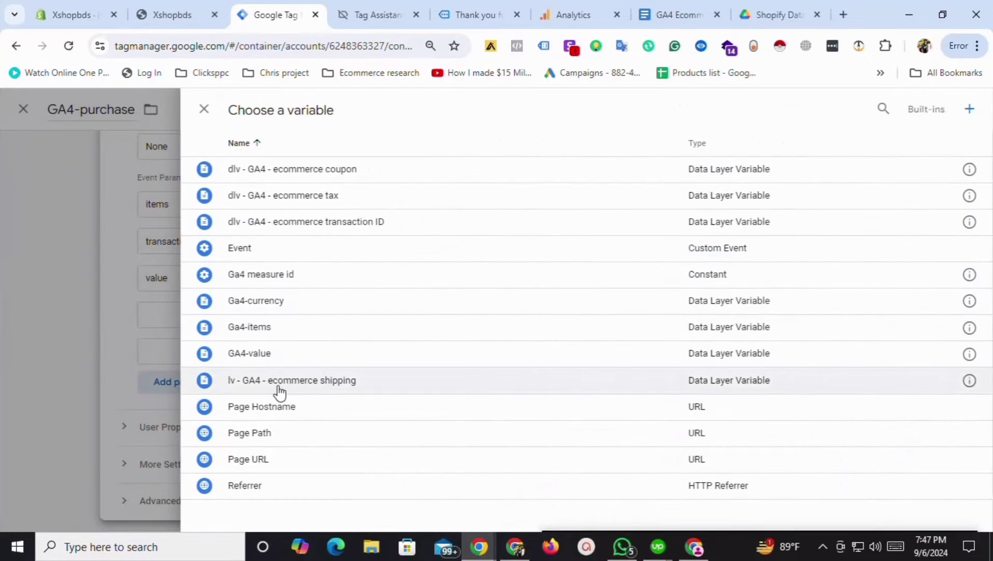
left_click(277, 352)
Add a 'tax' event parameter mapped to the ecommerce tax variable.
left_click(339, 309)
left_click(675, 10)
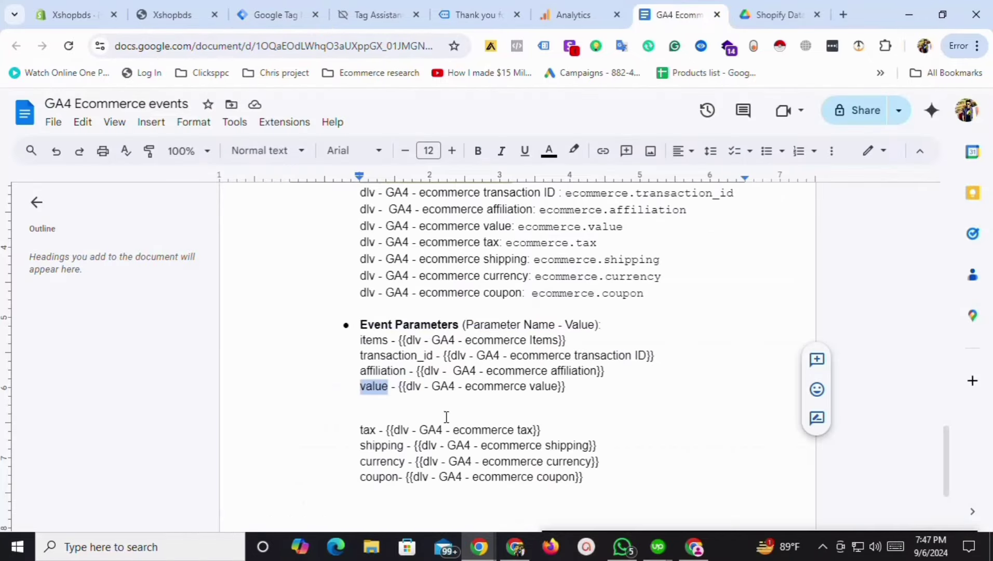
left_click_drag(375, 430, 360, 437)
key("ctrl+c")
left_click(275, 15)
key("ctrl+v")
left_click(174, 345)
left_click(802, 315)
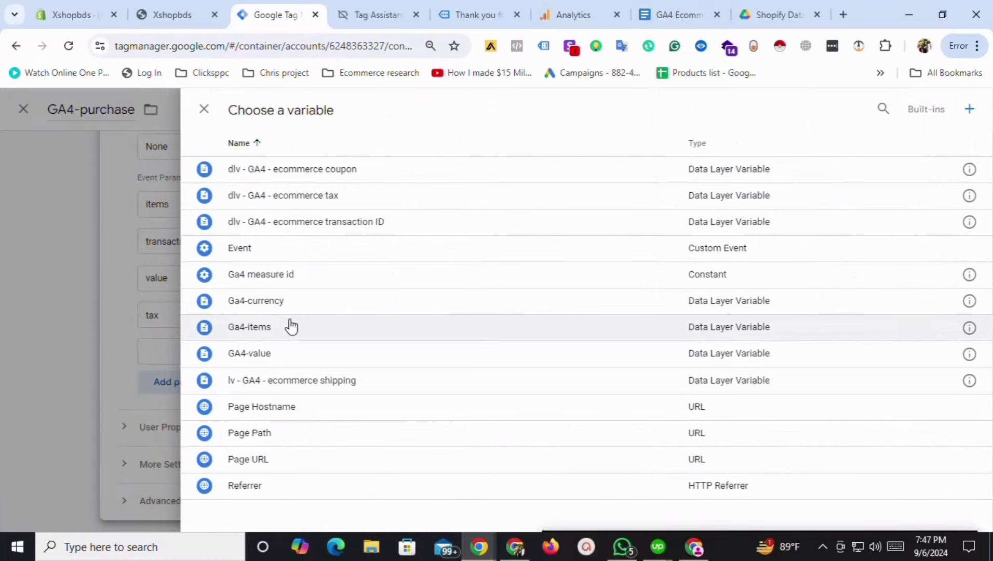
left_click(337, 196)
Add a 'shipping' parameter row mapped to the ecommerce shipping variable.
left_click(385, 385)
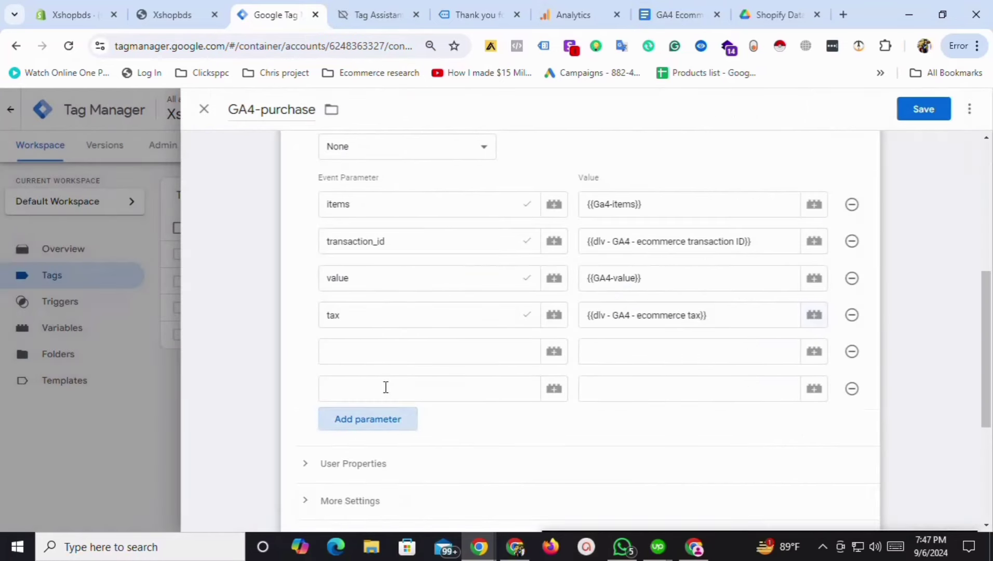
left_click(370, 350)
left_click(696, 11)
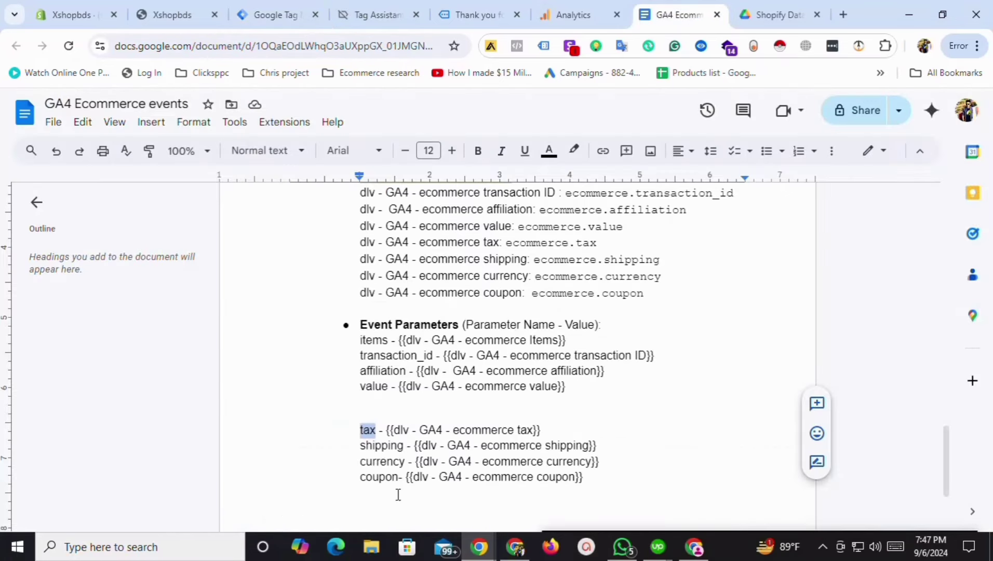
double_click(387, 446)
left_click(286, 6)
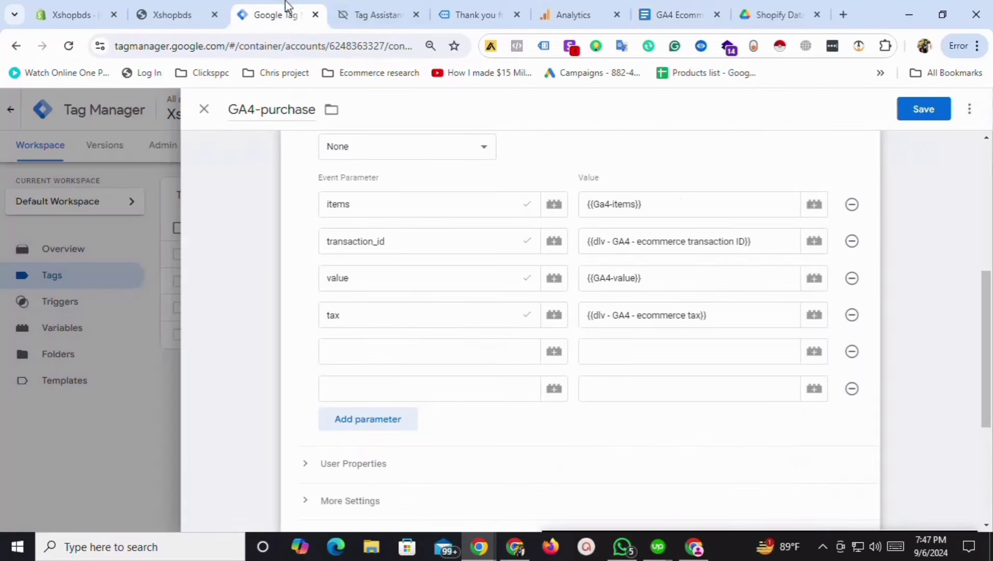
key("ctrl+v")
left_click(813, 351)
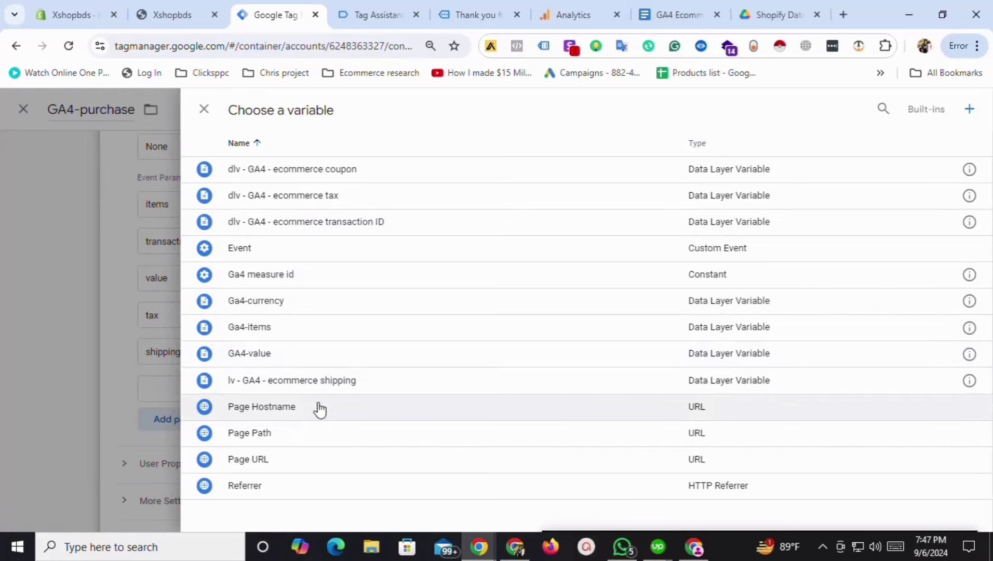
left_click(314, 384)
Add a 'currency' event parameter mapped to the Ga4-currency variable.
left_click(392, 388)
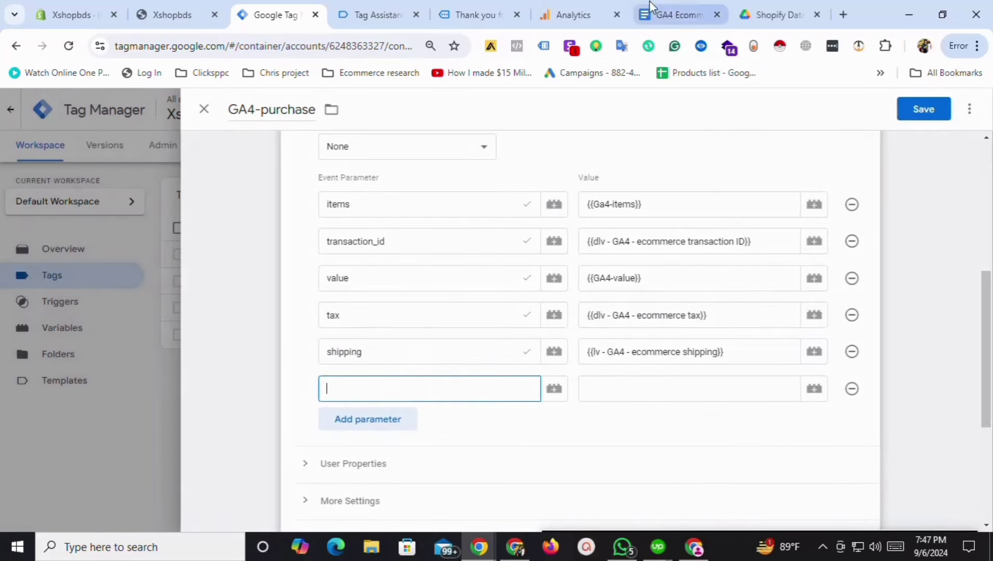
left_click(670, 15)
double_click(388, 462)
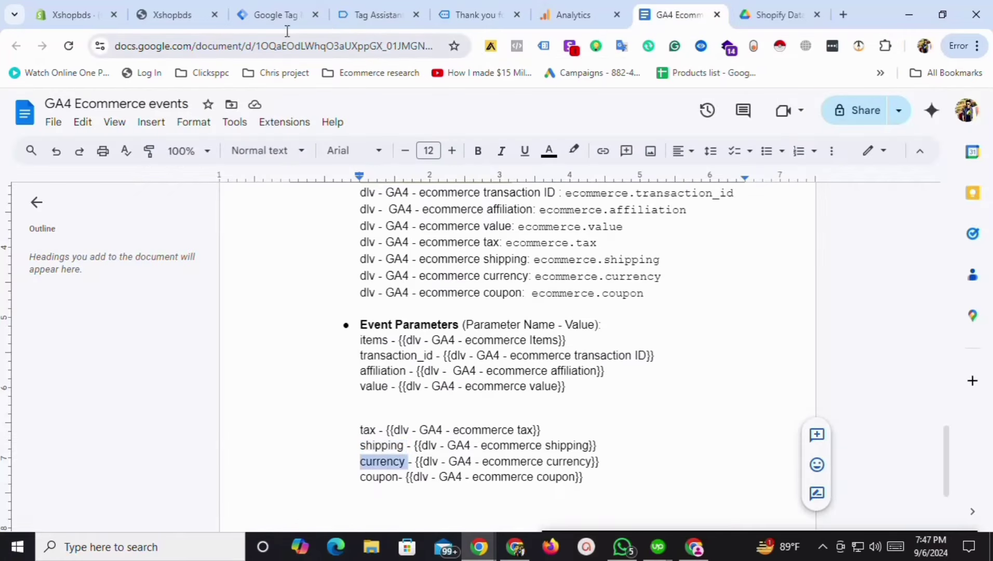
left_click(280, 14)
key("ctrl+v")
left_click(813, 391)
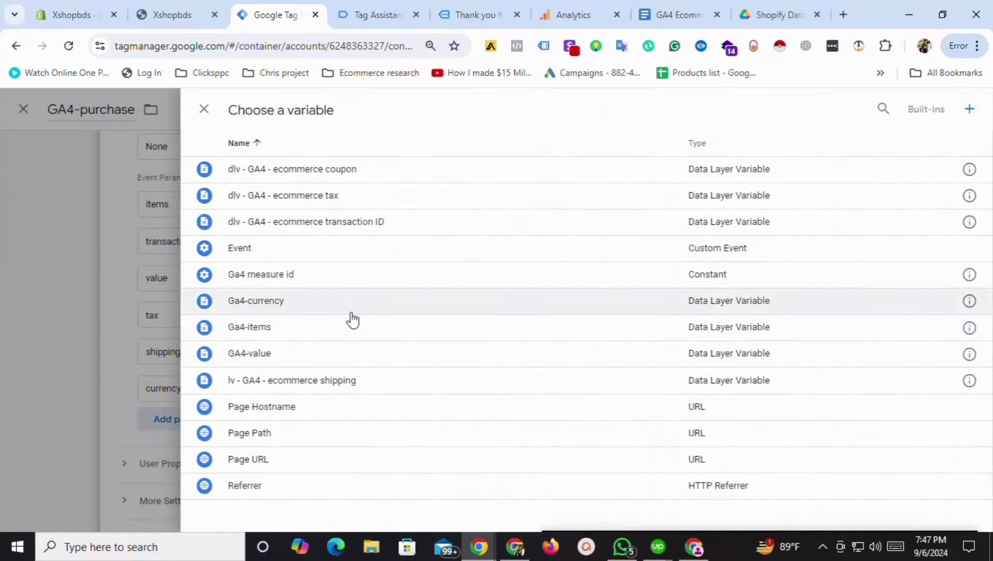
left_click(288, 308)
Add a 'coupon' parameter row mapped to the ecommerce coupon variable.
left_click(364, 418)
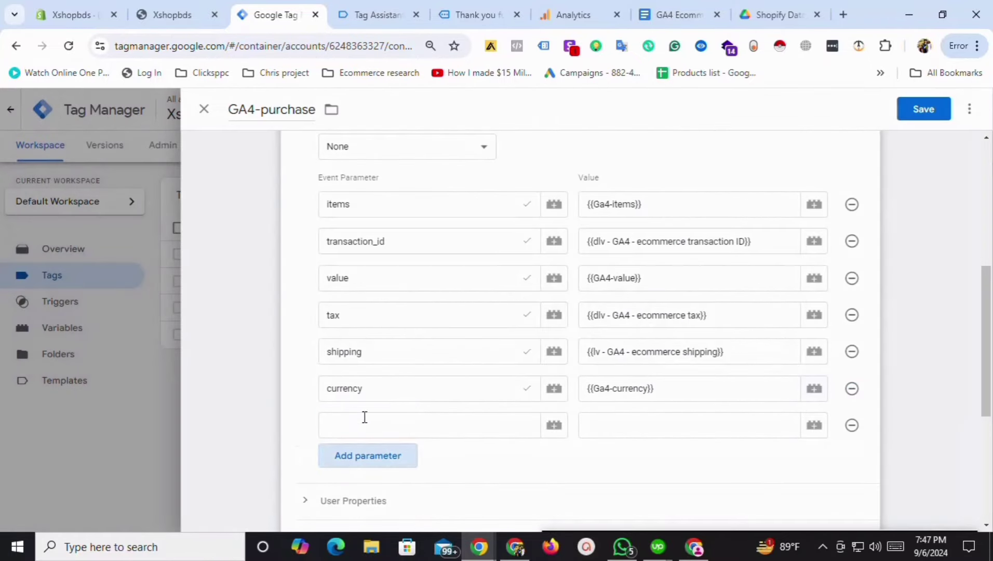
left_click(366, 429)
left_click(723, 3)
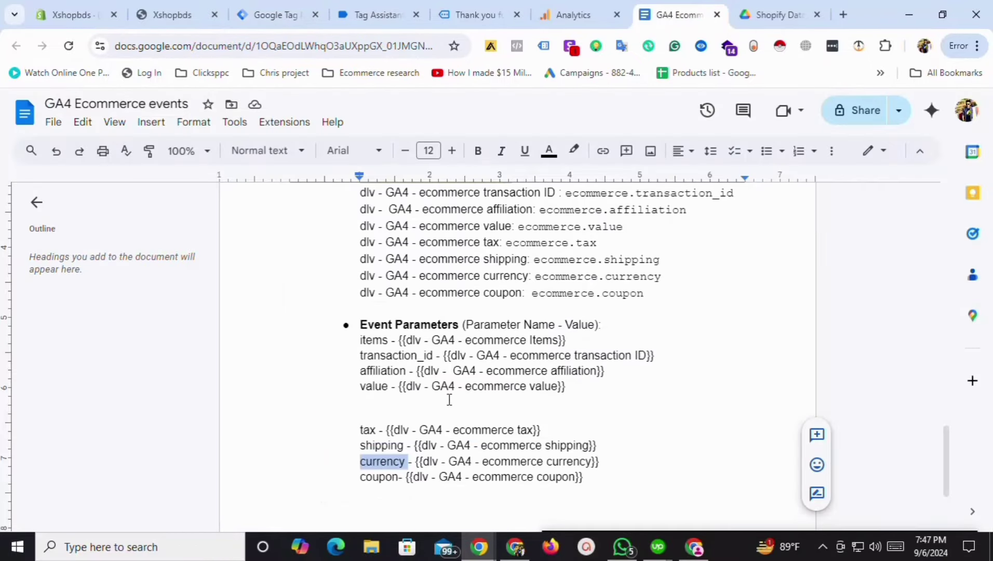
double_click(381, 476)
left_click(285, 12)
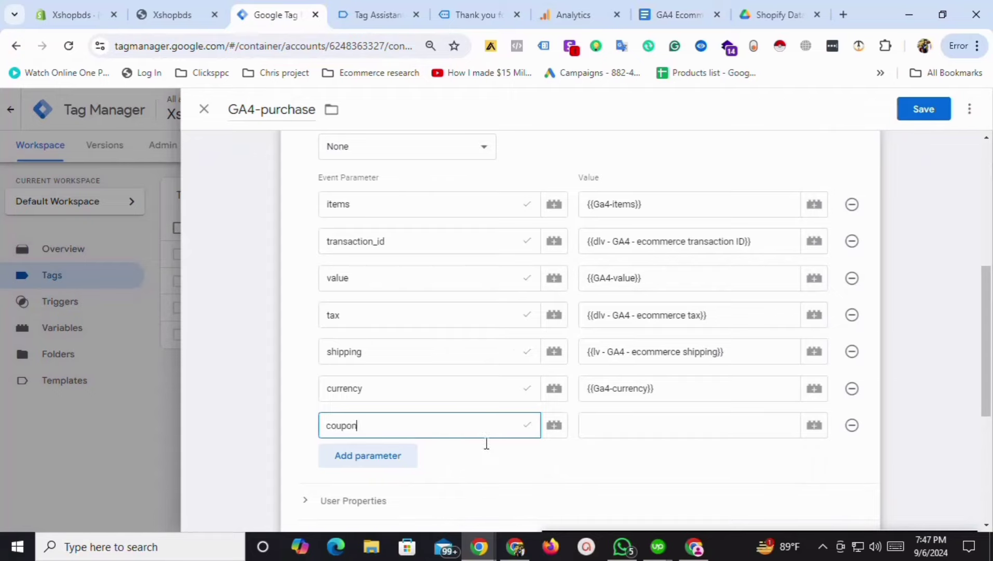
left_click(813, 425)
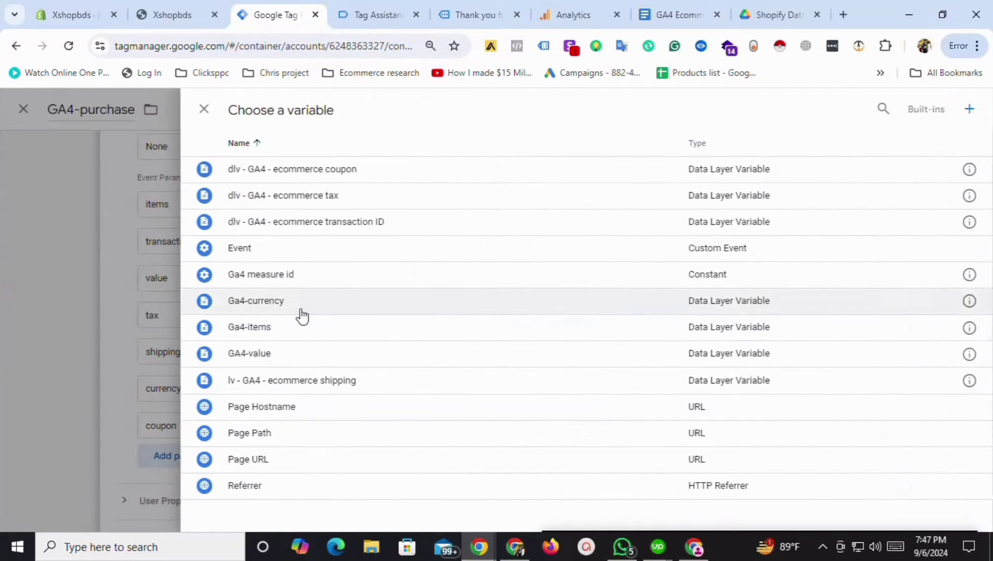
left_click(332, 173)
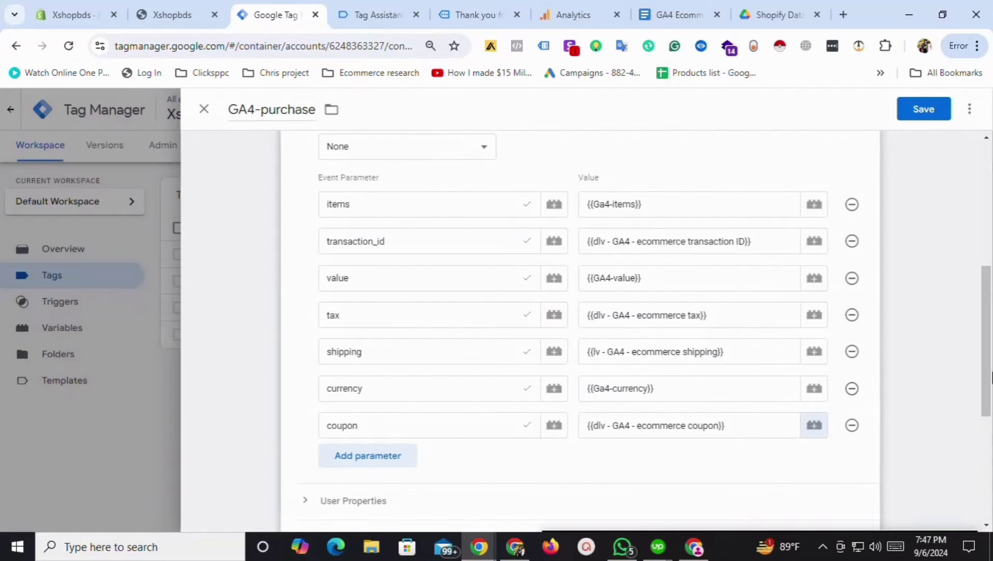
Set the tag's firing trigger to Event-purchase.
scroll(989, 435, "down", 3)
scroll(989, 435, "down", 2)
left_click(428, 388)
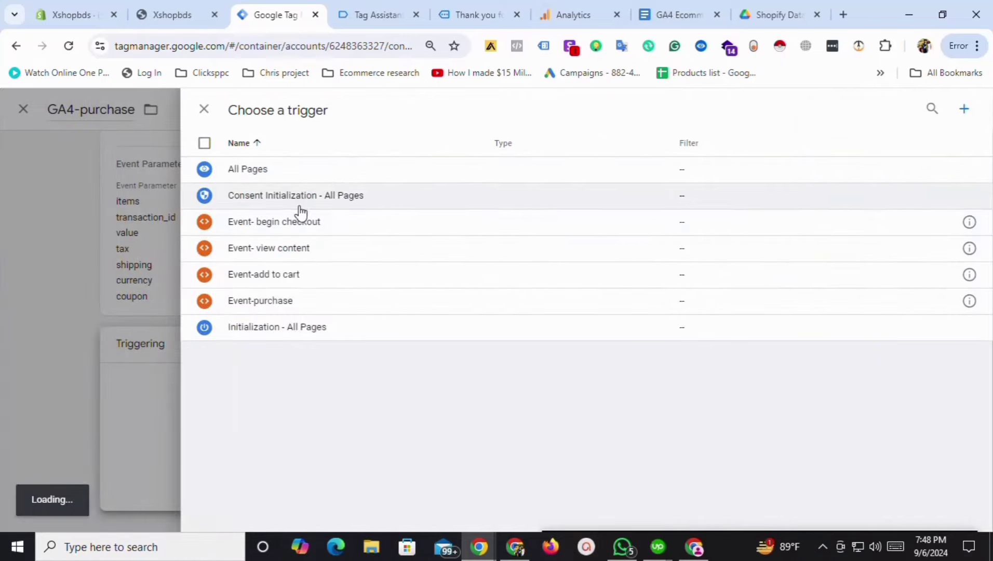
left_click(280, 307)
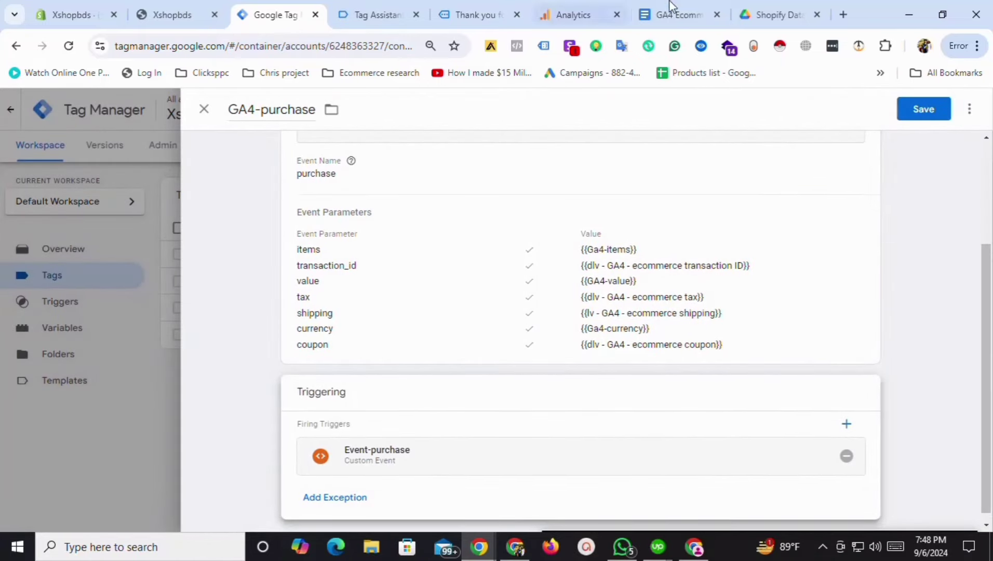
Check the parameters against the GA4 purchase event reference, then save GA4-purchase.
left_click(671, 14)
scroll(949, 456, "down", 2)
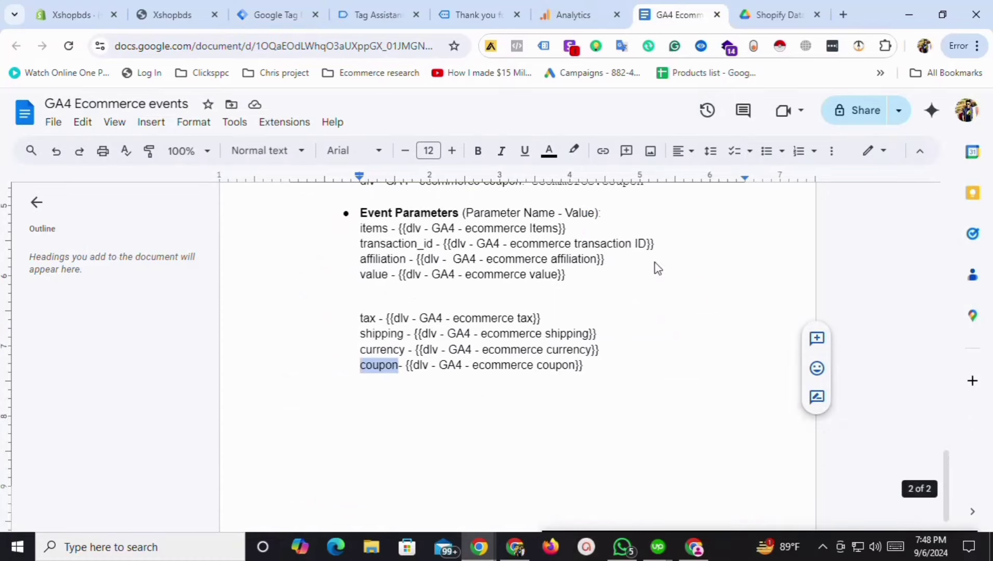
left_click(276, 13)
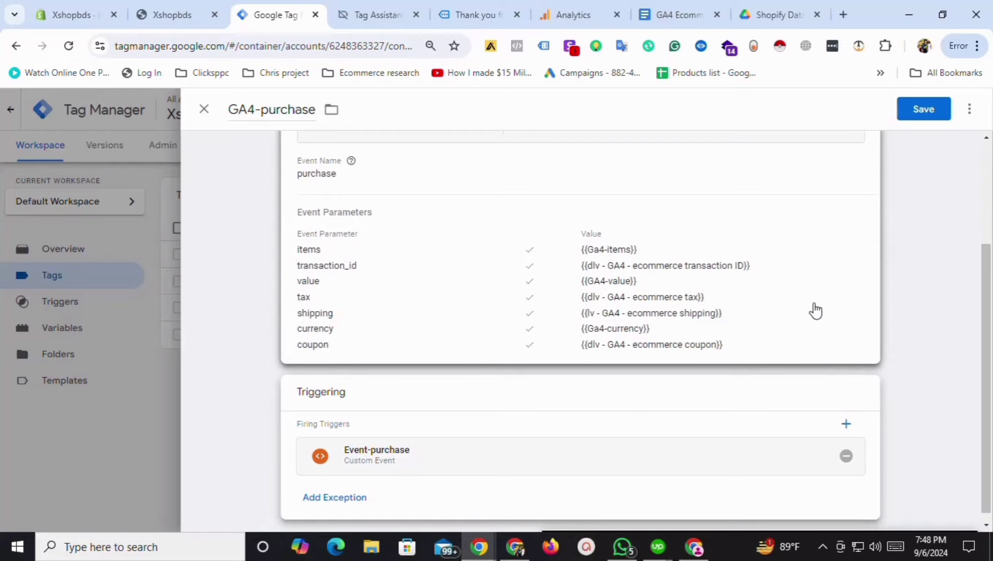
scroll(714, 259, "up", 3)
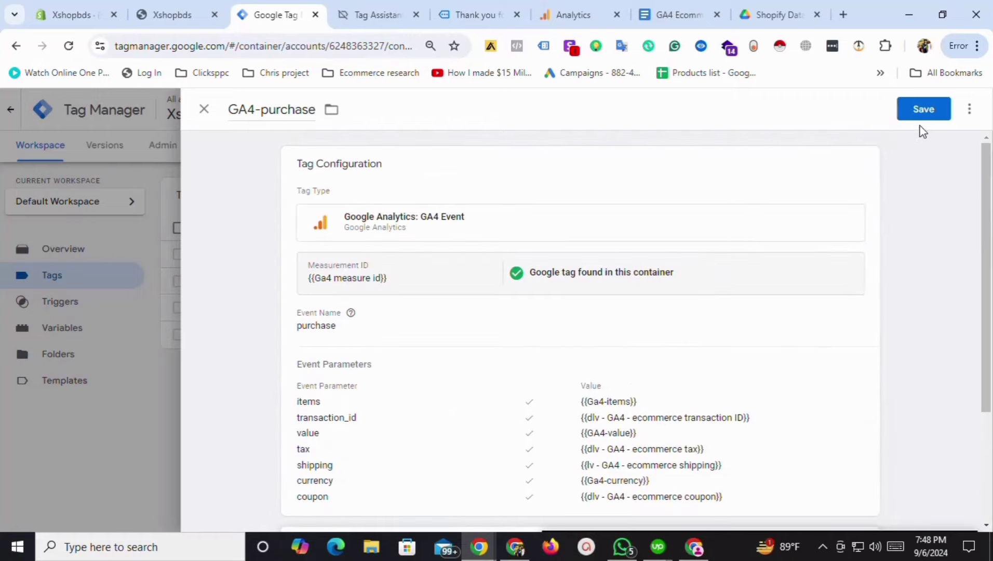
left_click(935, 111)
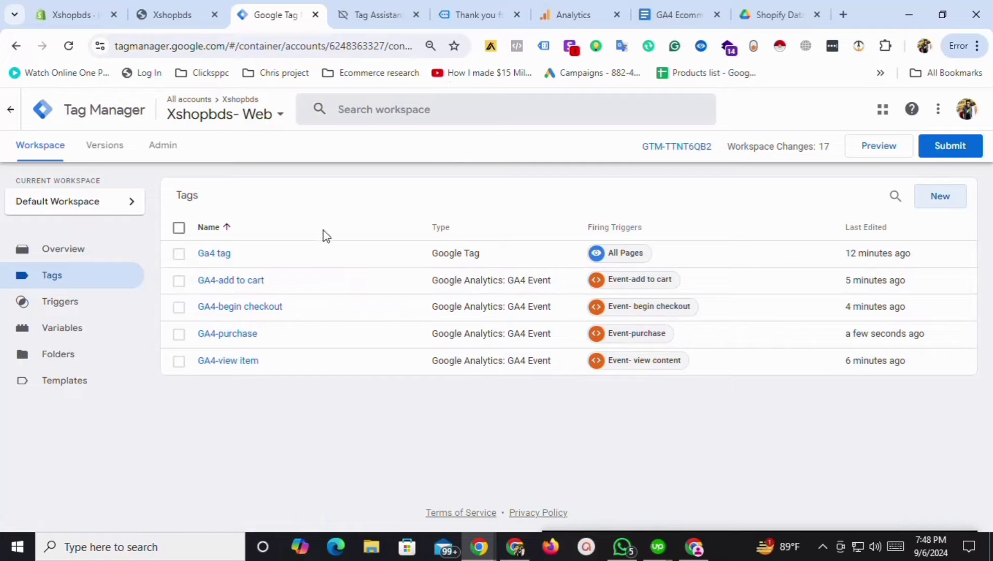
Close the old test tabs and publish the workspace as a new unnamed version.
left_click(517, 15)
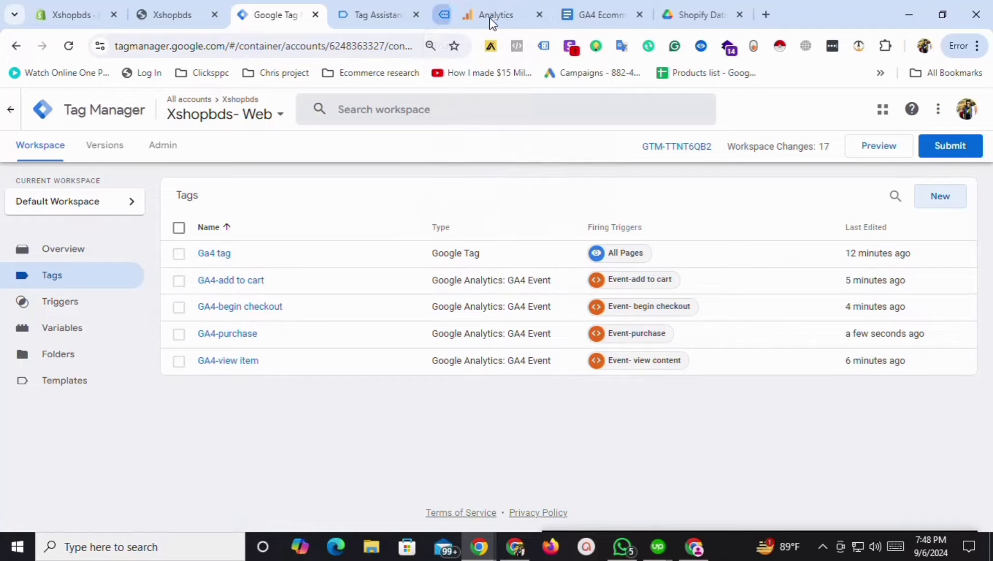
left_click(415, 15)
left_click(950, 146)
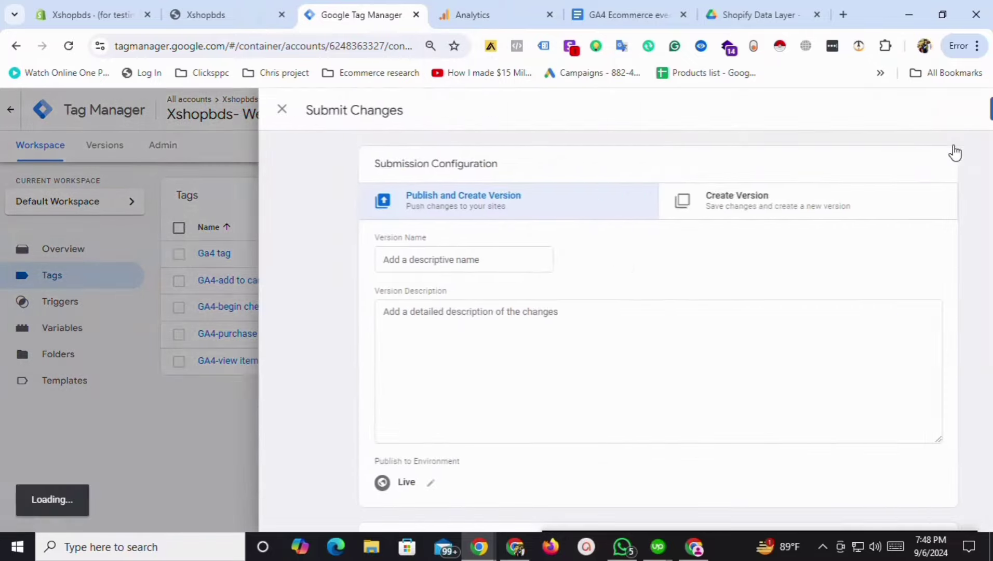
left_click(950, 113)
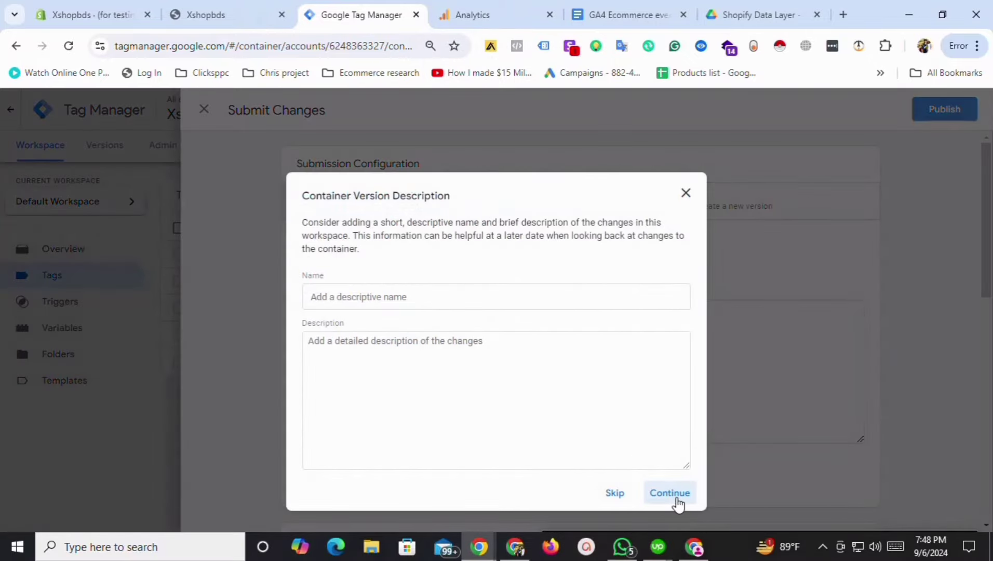
left_click(670, 493)
Close the Analytics web stream details and return to the Tag Manager workspace overview.
left_click(500, 8)
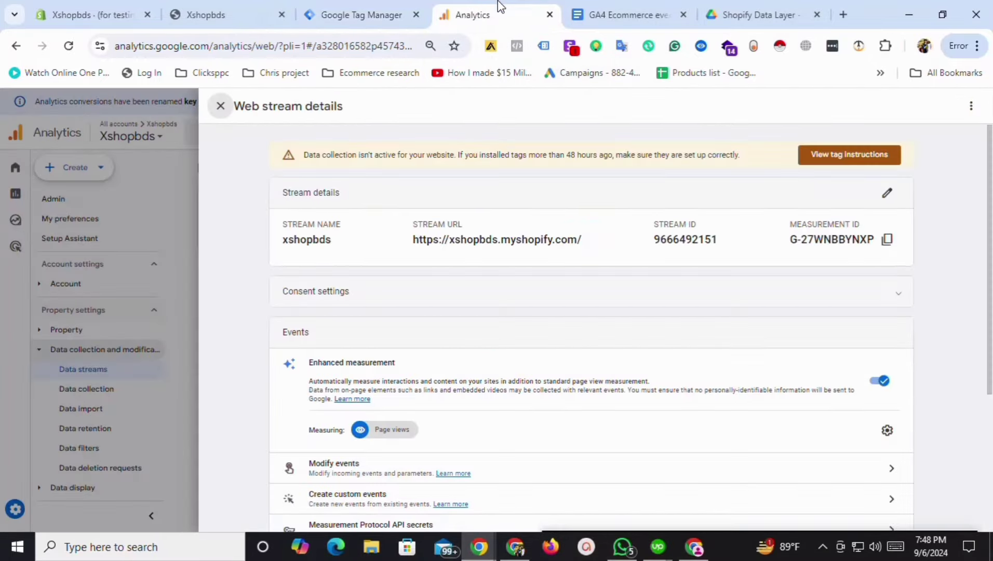
left_click(220, 108)
scroll(141, 428, "down", 1)
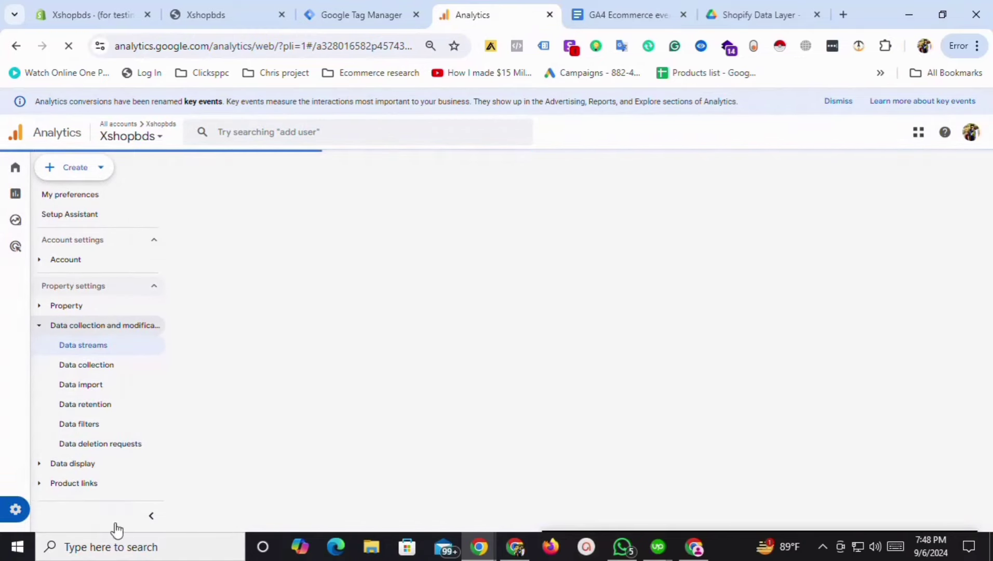
left_click(355, 5)
left_click(205, 111)
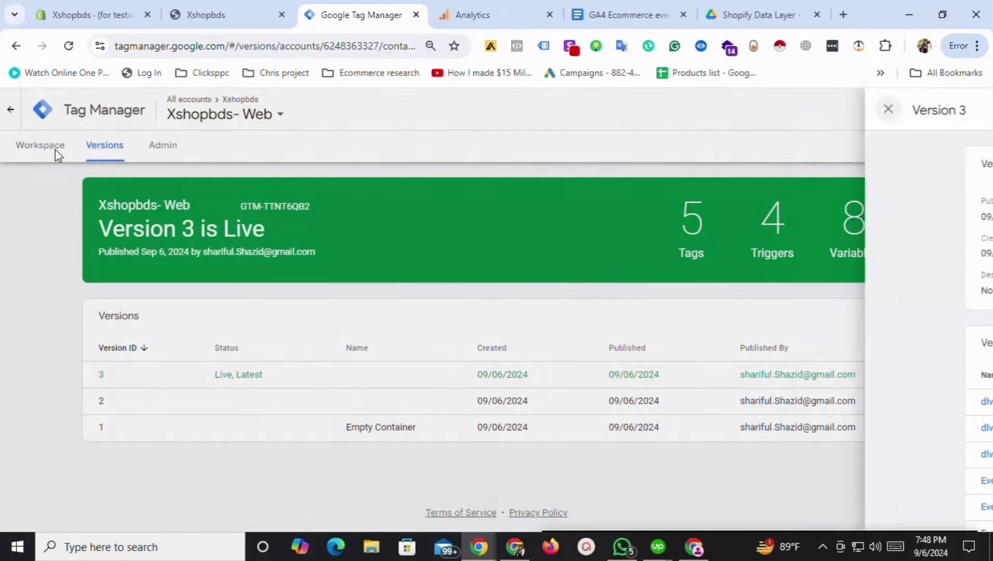
left_click(49, 148)
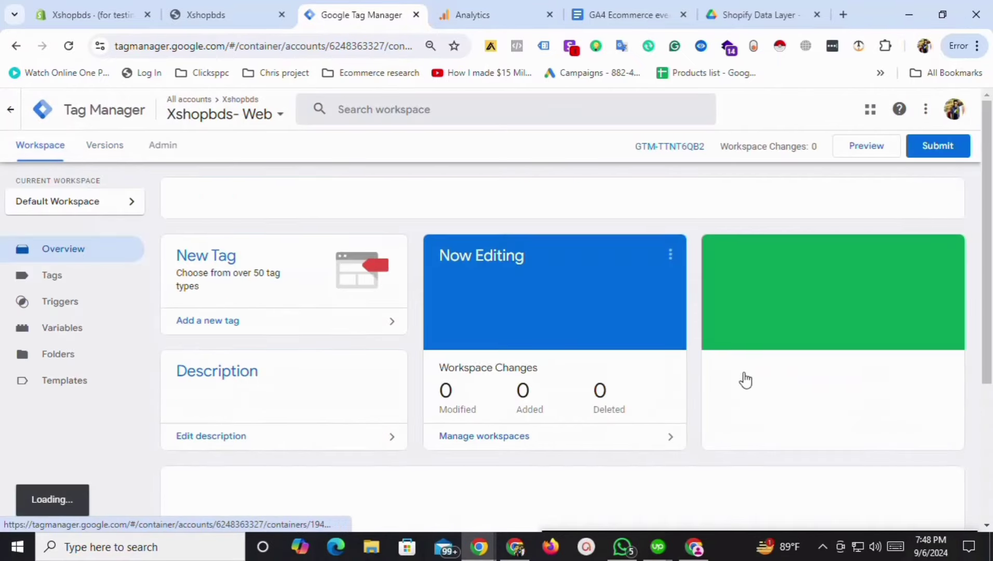
Open DebugView from the Google Analytics admin settings, then go back to Tag Manager.
left_click(479, 8)
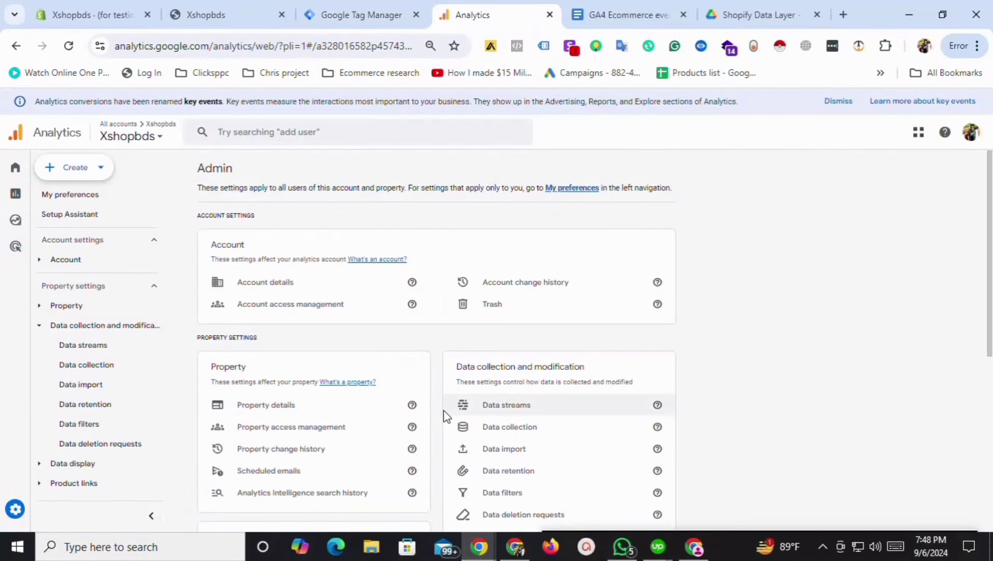
scroll(439, 431, "down", 5)
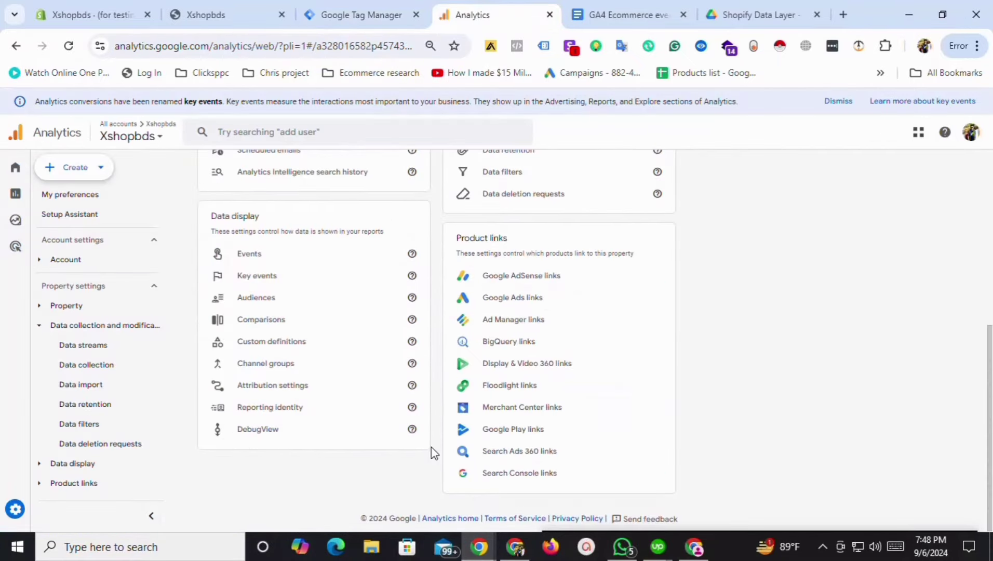
left_click(259, 434)
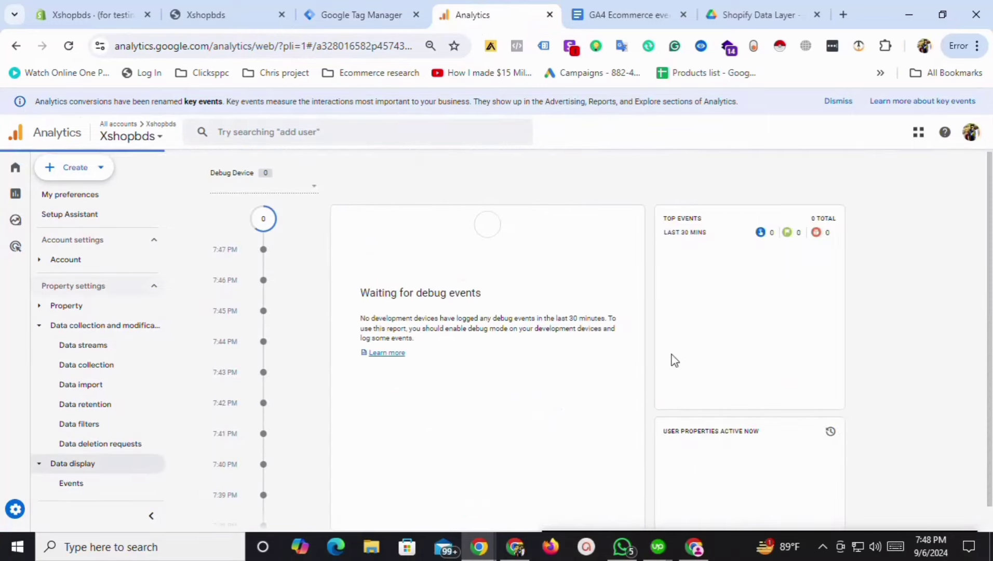
left_click(369, 10)
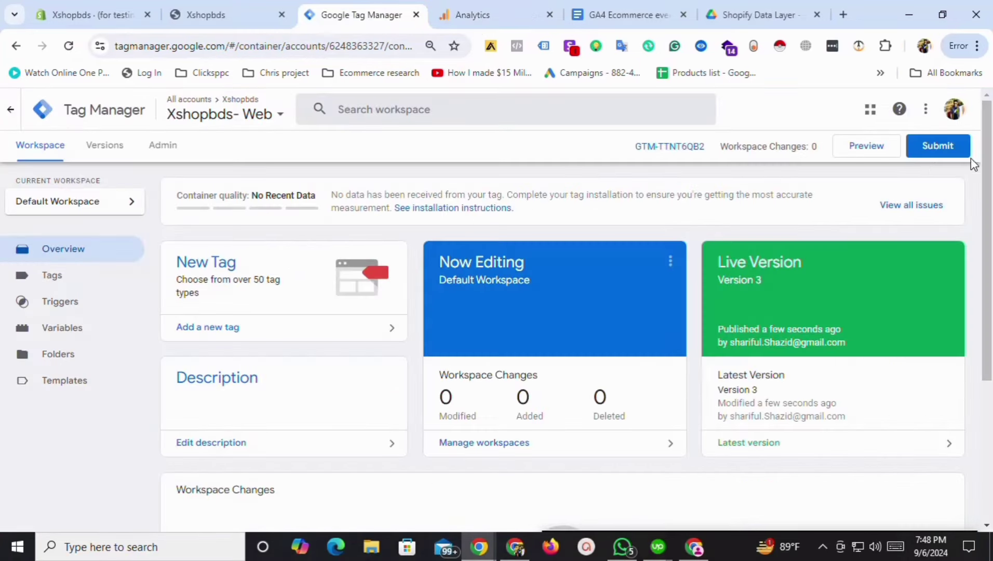
Start Preview mode and connect Tag Assistant to the Xshopbds store.
left_click(866, 146)
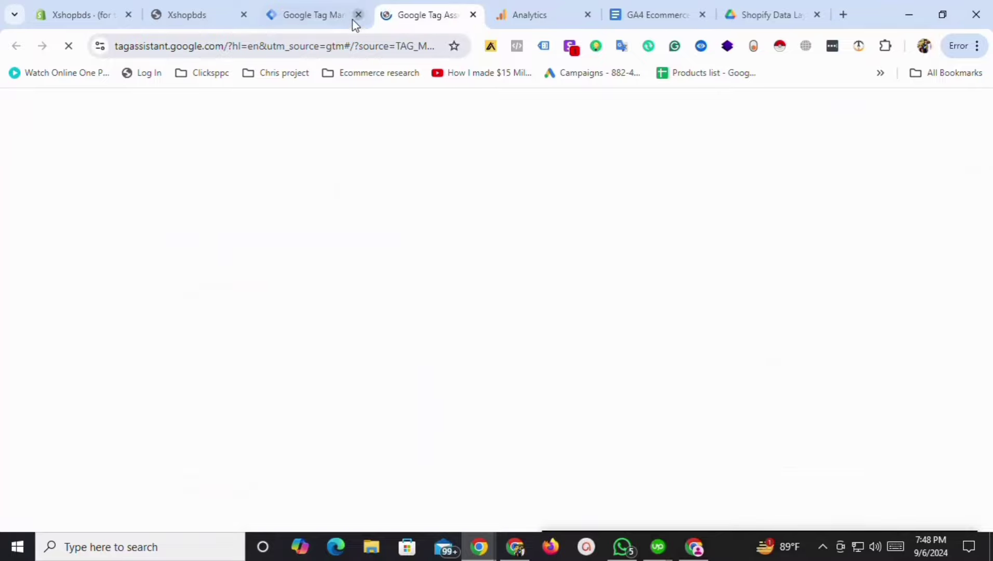
left_click(327, 5)
left_click(400, 6)
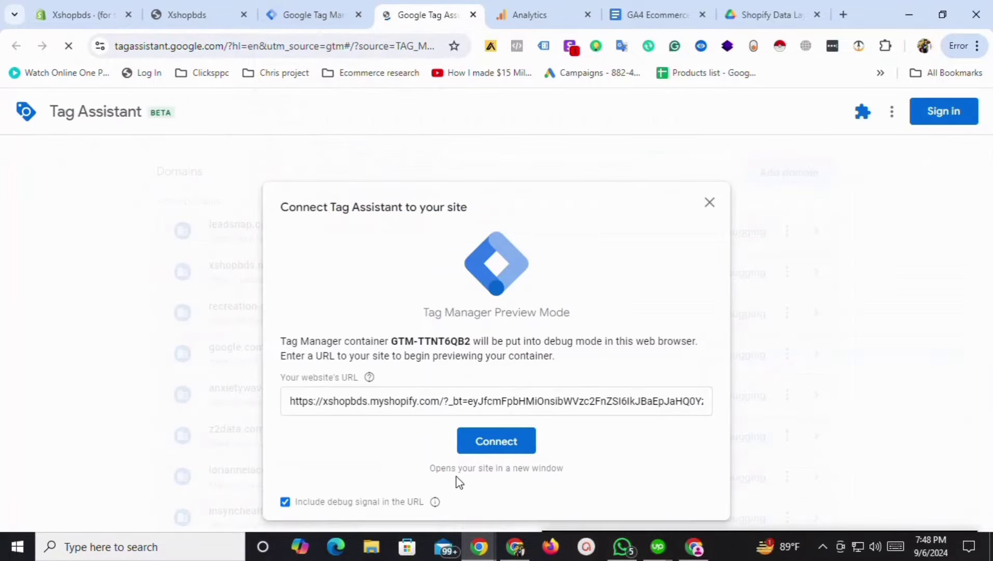
left_click(503, 449)
left_click(337, 14)
left_click(413, 6)
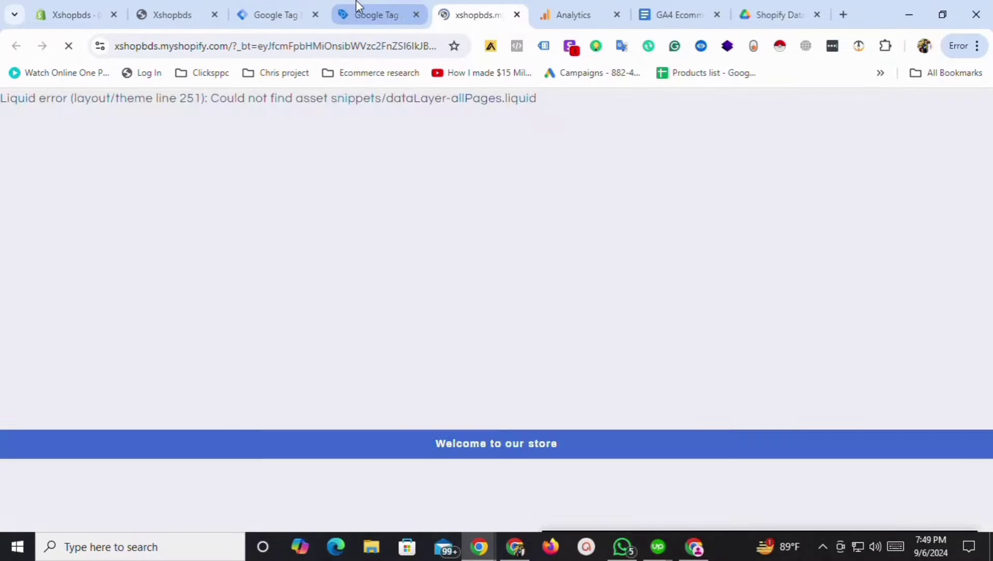
left_click(355, 8)
left_click(470, 7)
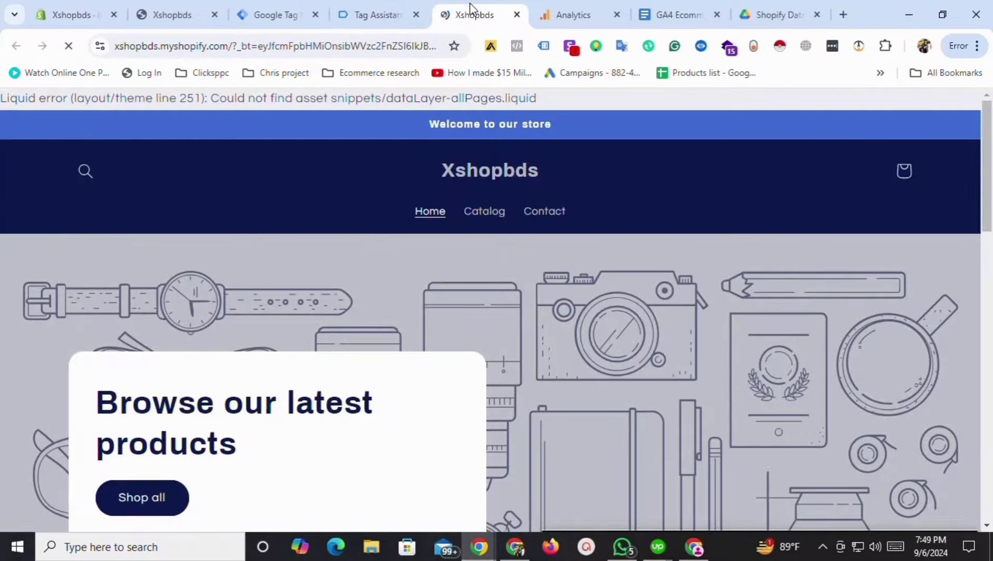
Open the Removable Roof Plush Pet House product page and continue to Tag Assistant's summary.
scroll(229, 342, "down", 8)
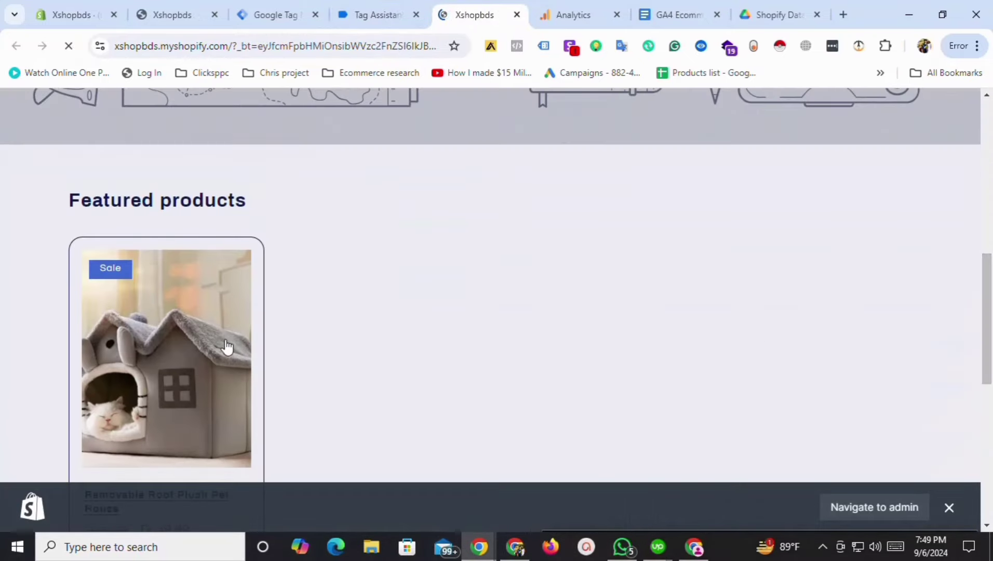
left_click(248, 332)
left_click(375, 10)
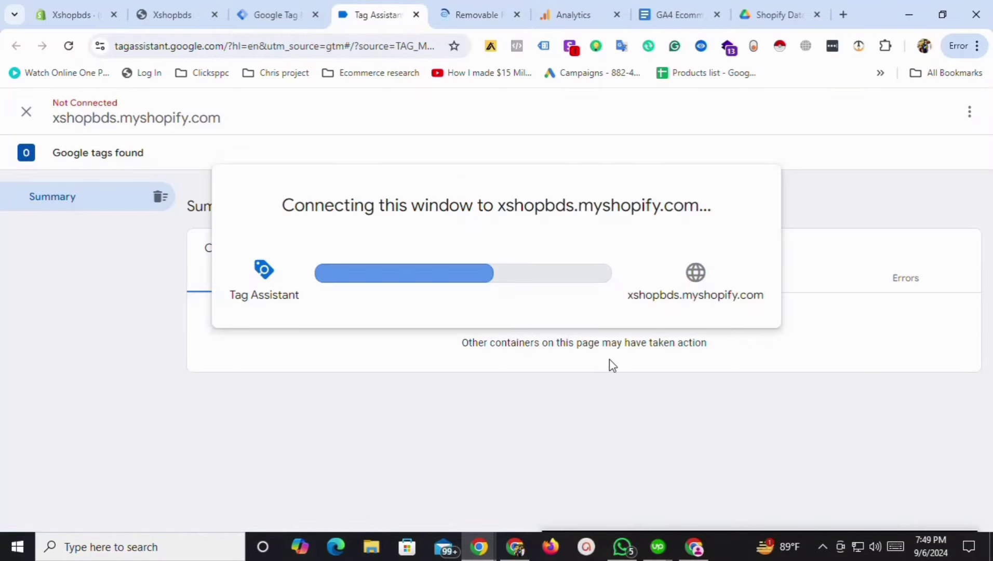
left_click(496, 365)
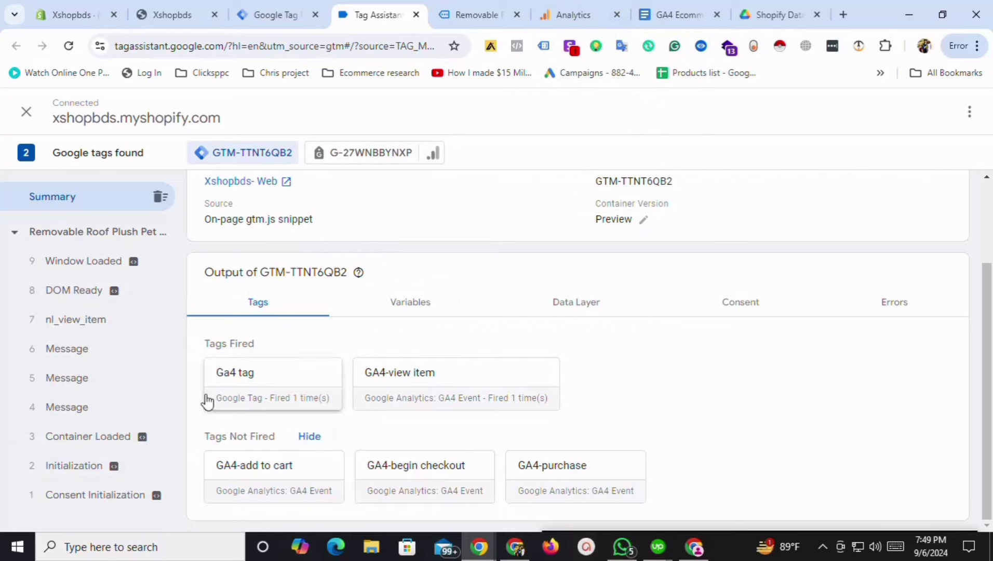
left_click(483, 7)
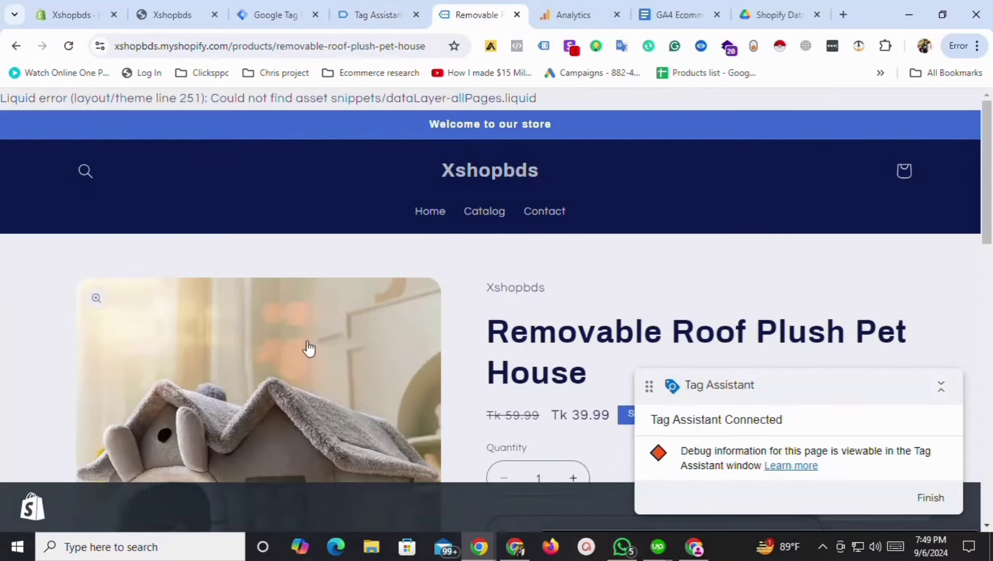
Review the product page, then check fired tags in Tag Assistant and GA4 DebugView.
scroll(545, 337, "down", 12)
scroll(510, 297, "up", 12)
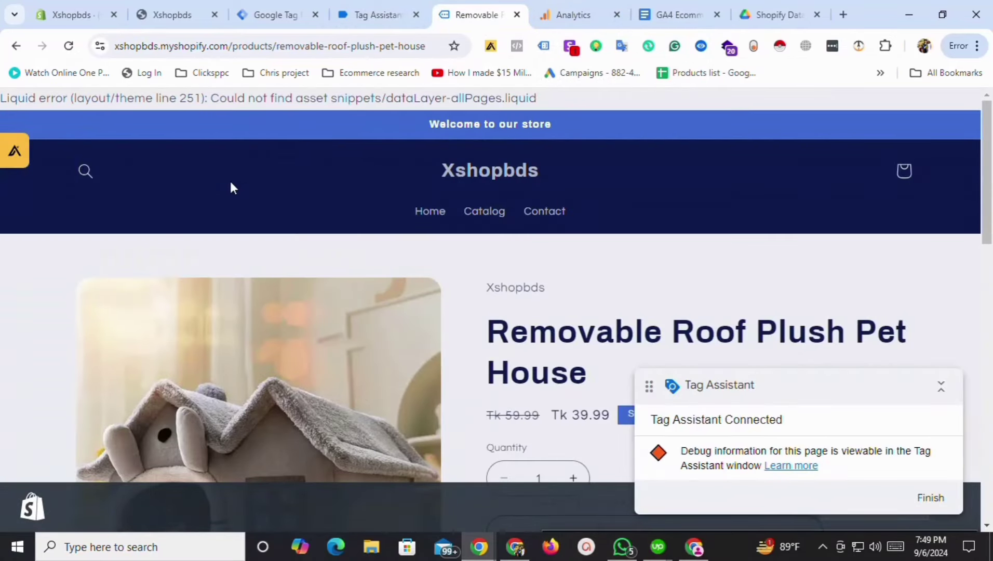
scroll(675, 304, "down", 3)
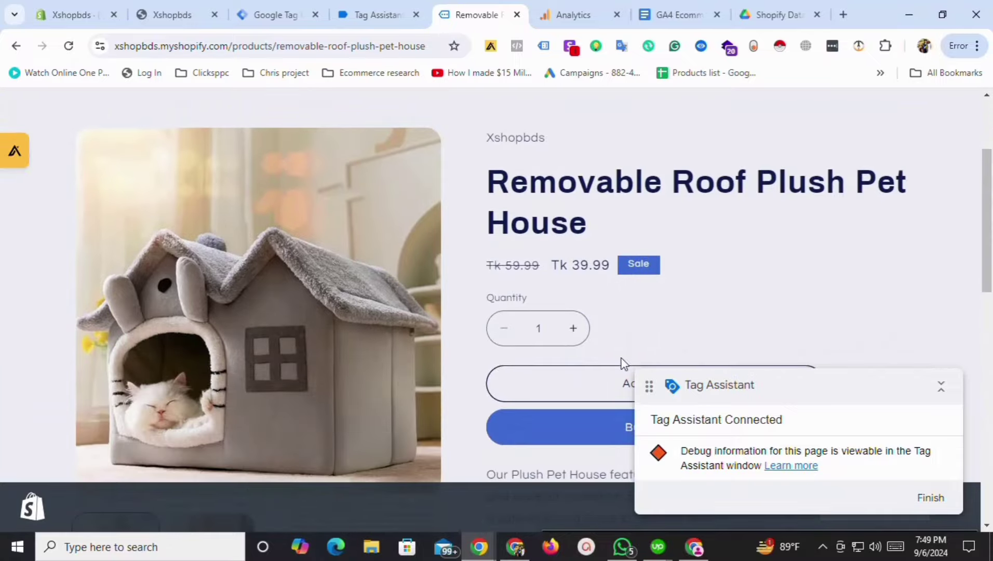
scroll(991, 270, "down", 3)
scroll(405, 182, "up", 6)
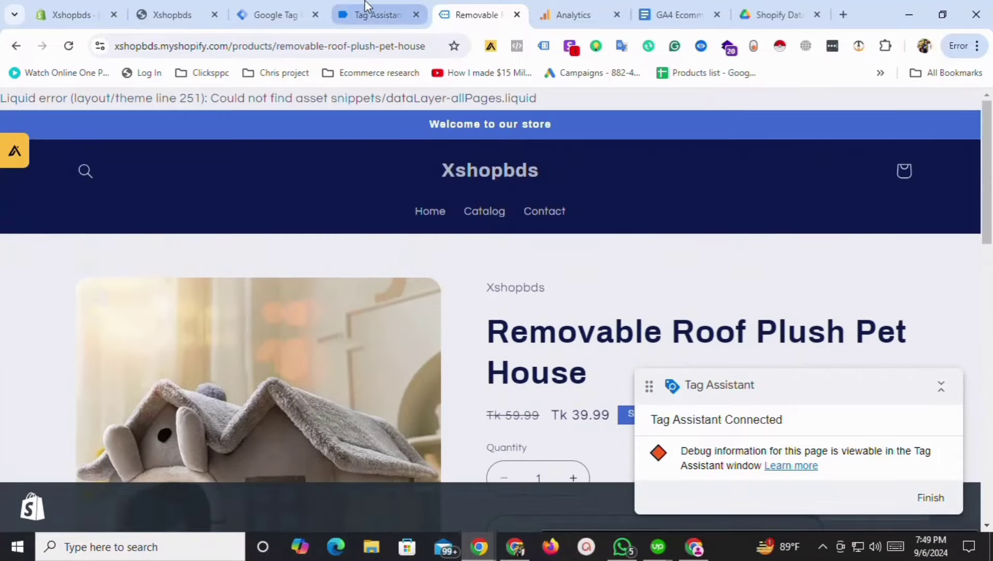
left_click(371, 15)
left_click(553, 8)
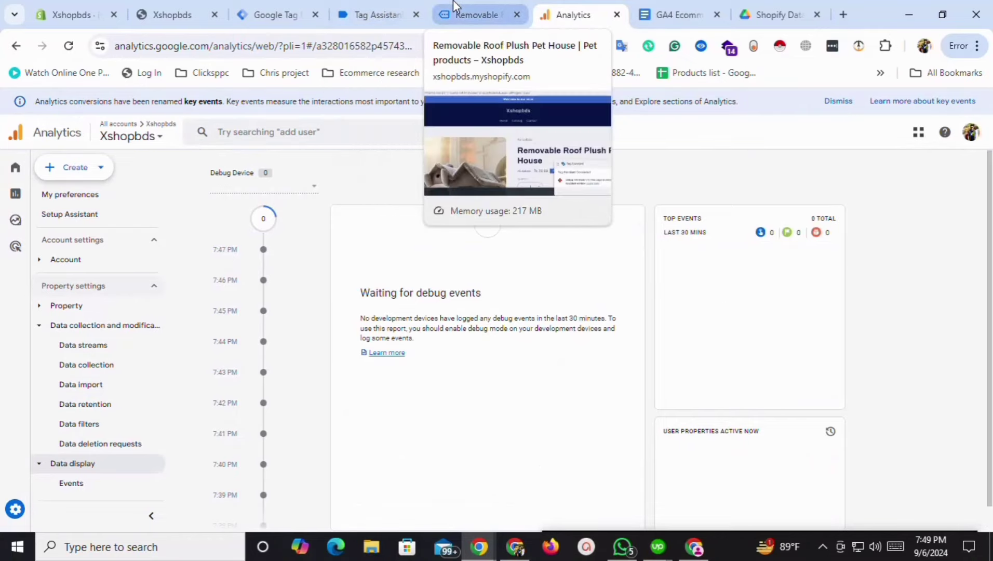
left_click(472, 14)
Add the Removable Roof Plush Pet House to the cart and start checkout.
scroll(937, 212, "down", 8)
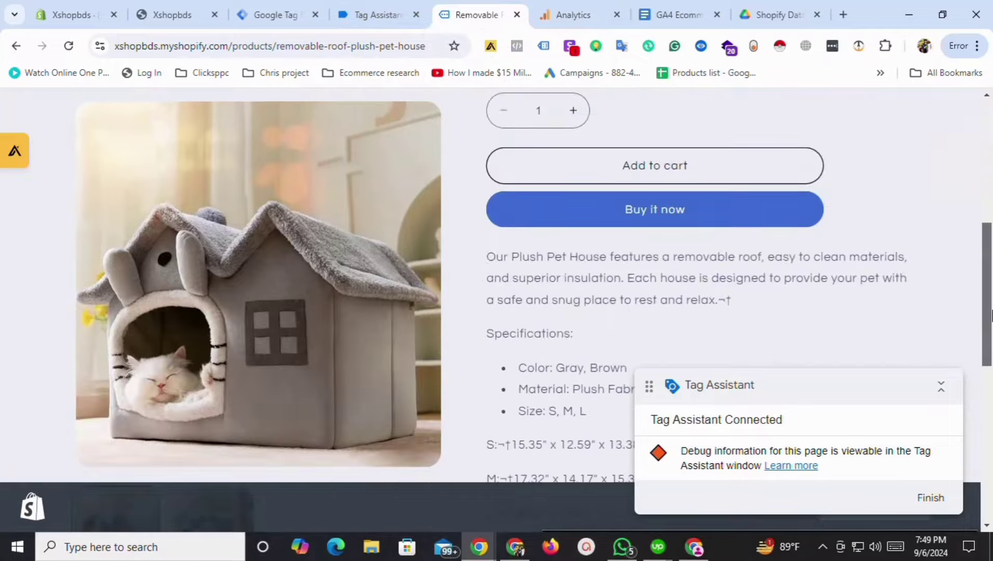
left_click(638, 98)
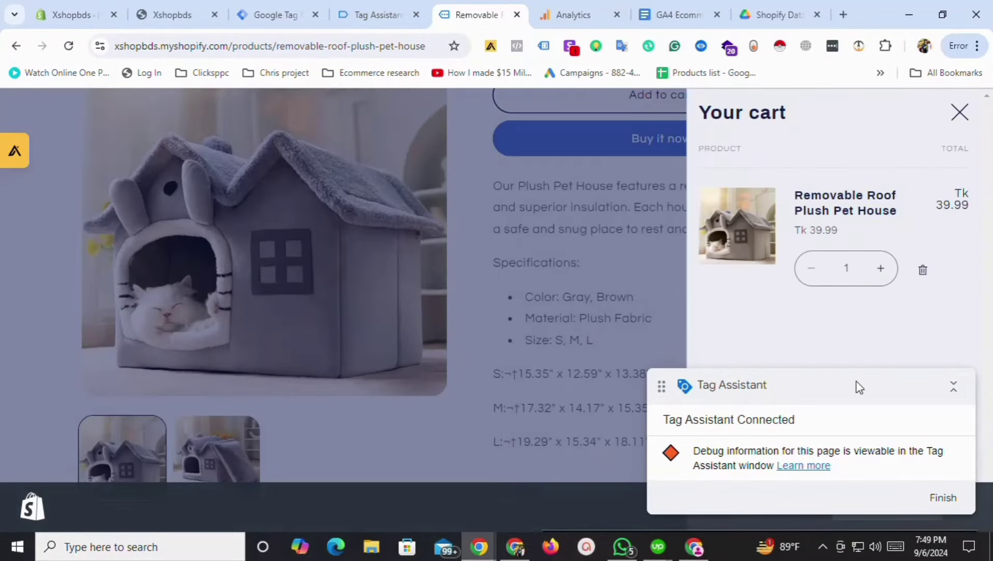
left_click_drag(855, 384, 410, 442)
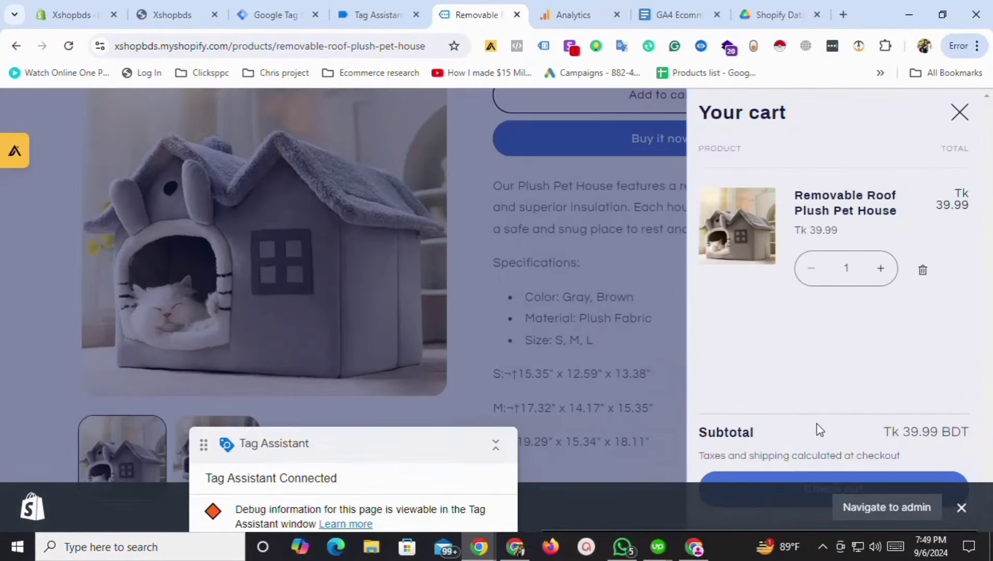
left_click(828, 487)
left_click_drag(414, 448, 120, 431)
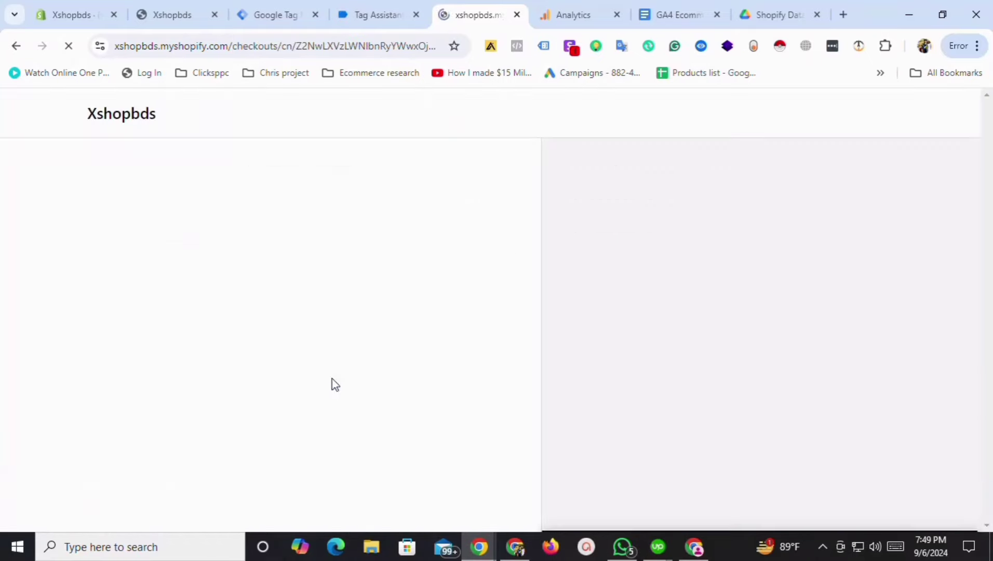
Review Tag Assistant's fired and not-fired tags, then glance at GA4 DebugView.
left_click(381, 13)
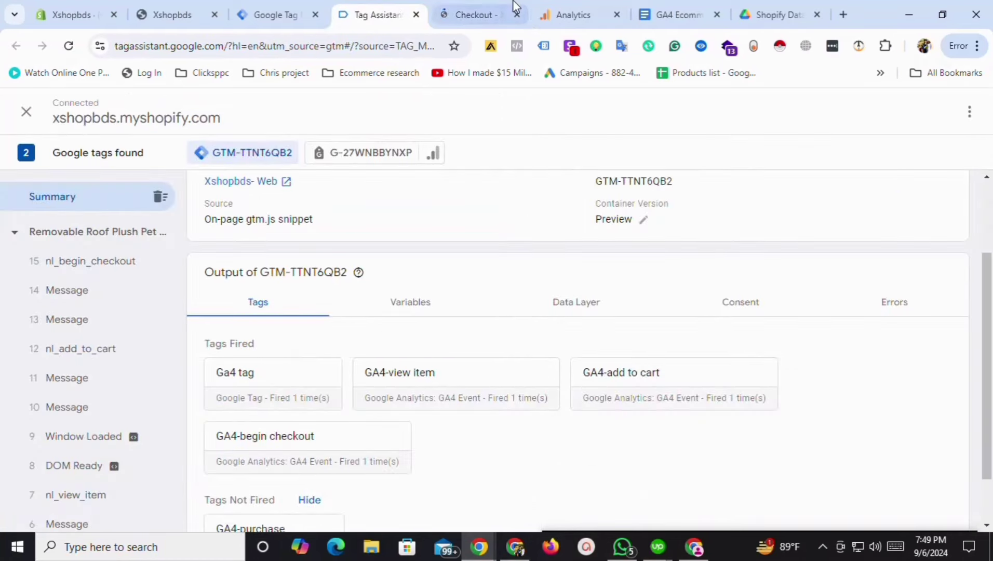
scroll(393, 501, "down", 1)
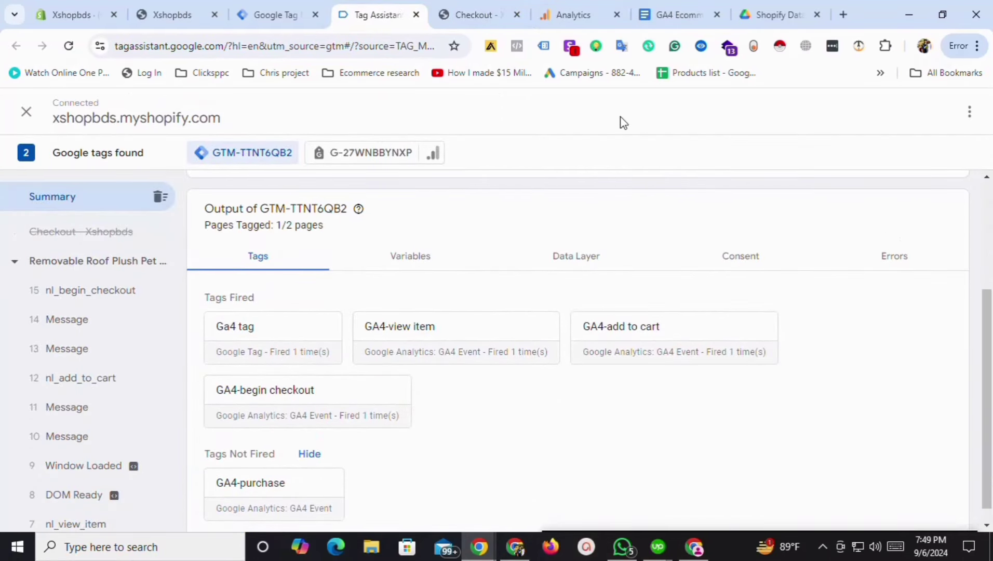
left_click(608, 3)
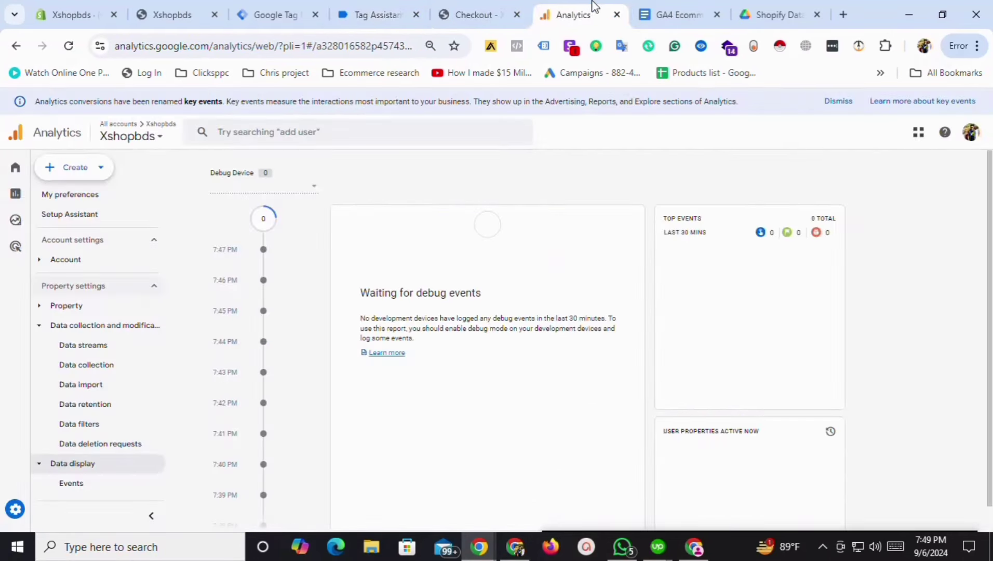
Autofill the contact e-mail, last name and saved delivery address at checkout.
left_click(453, 1)
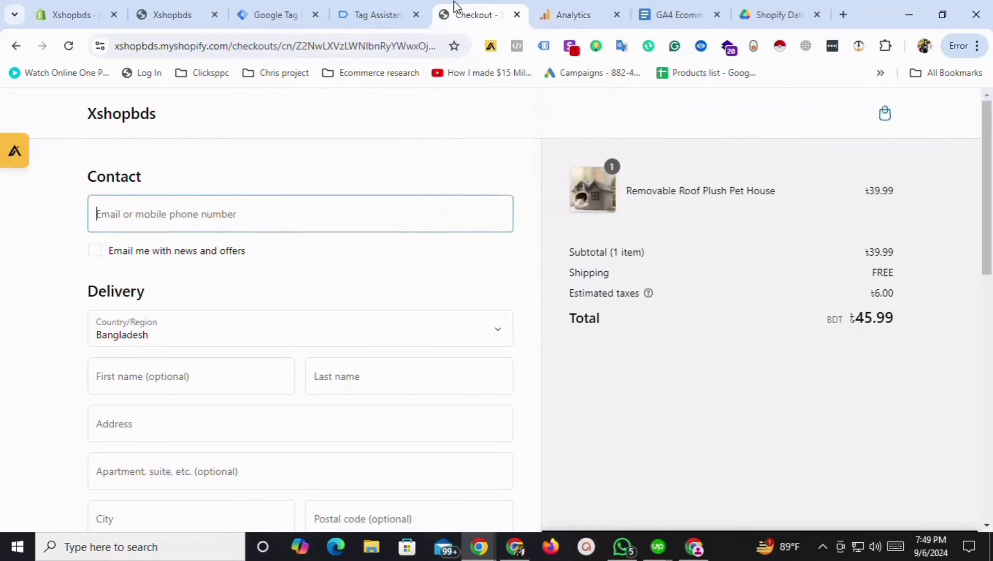
left_click(184, 211)
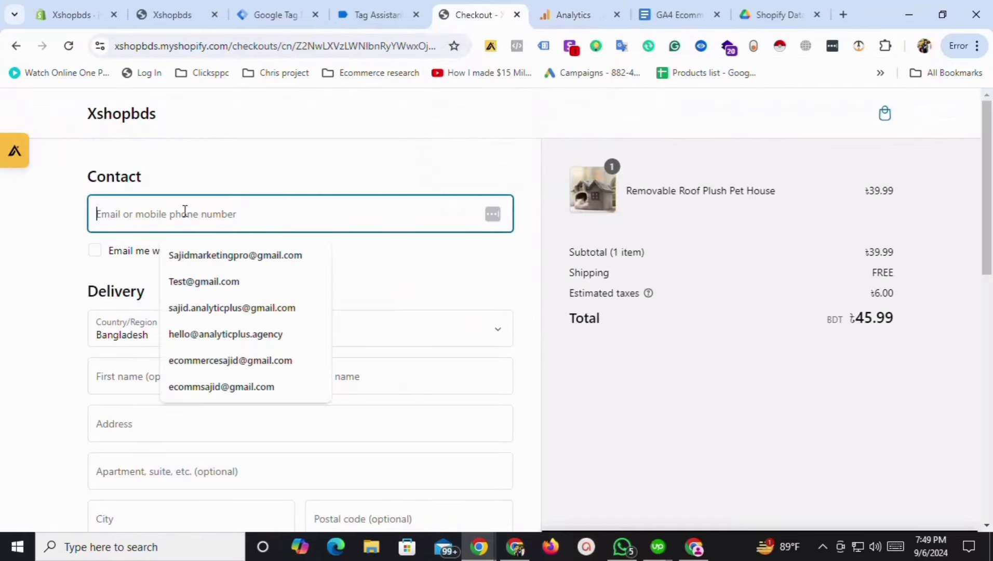
left_click(208, 259)
scroll(252, 282, "down", 3)
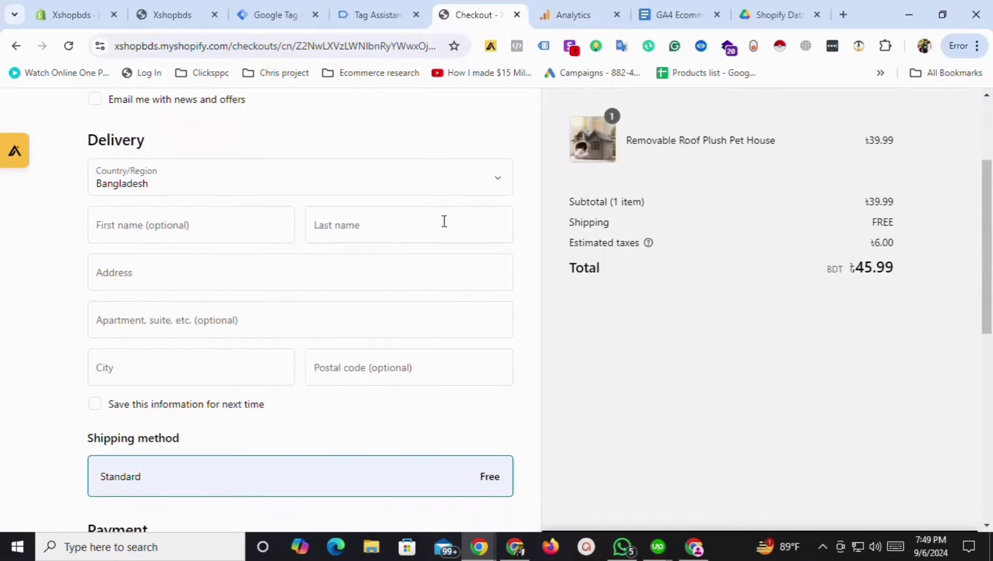
left_click(444, 221)
left_click(215, 280)
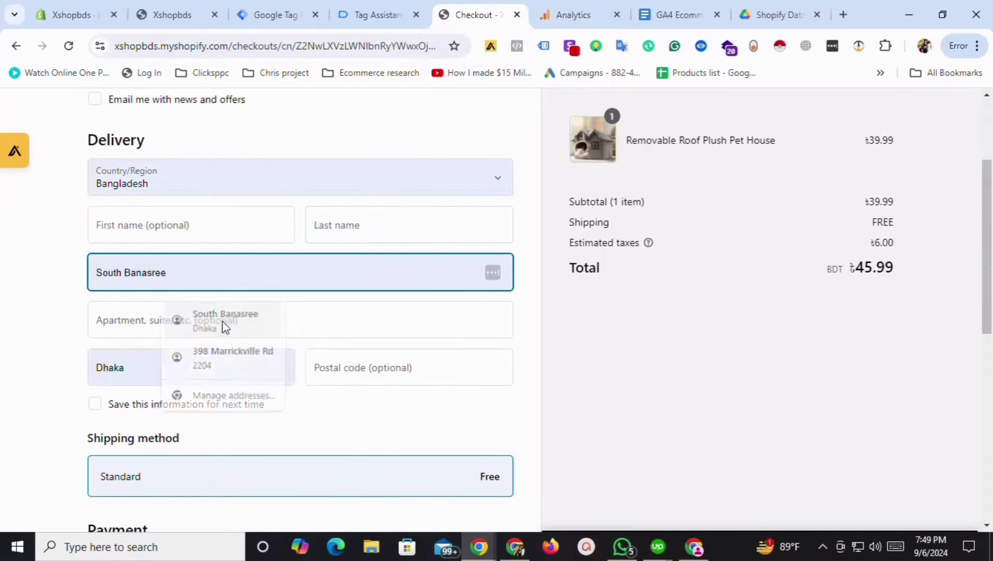
left_click(224, 327)
scroll(268, 377, "down", 9)
Enter the test card number, expiration date and security code.
left_click(152, 170)
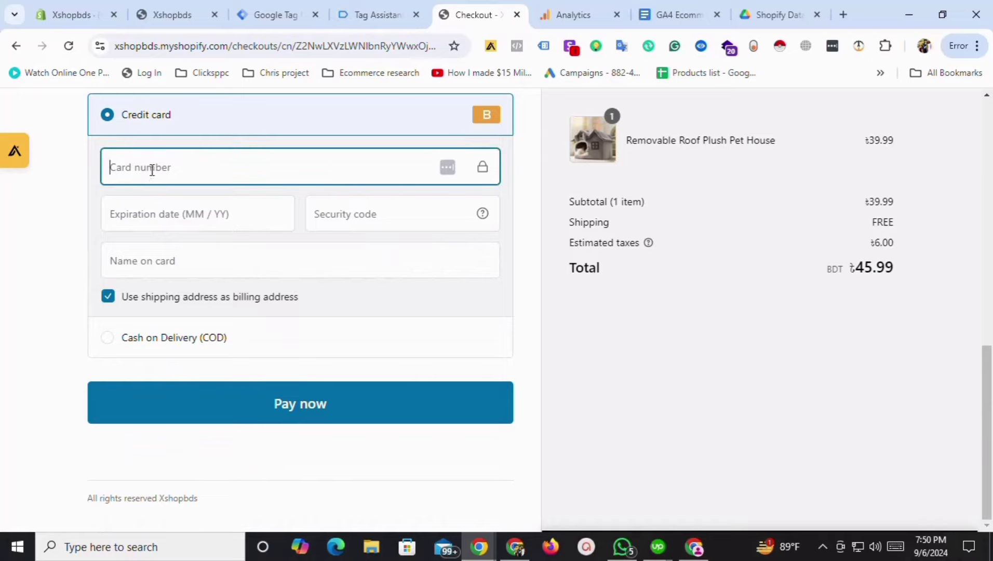
type("1")
left_click(167, 222)
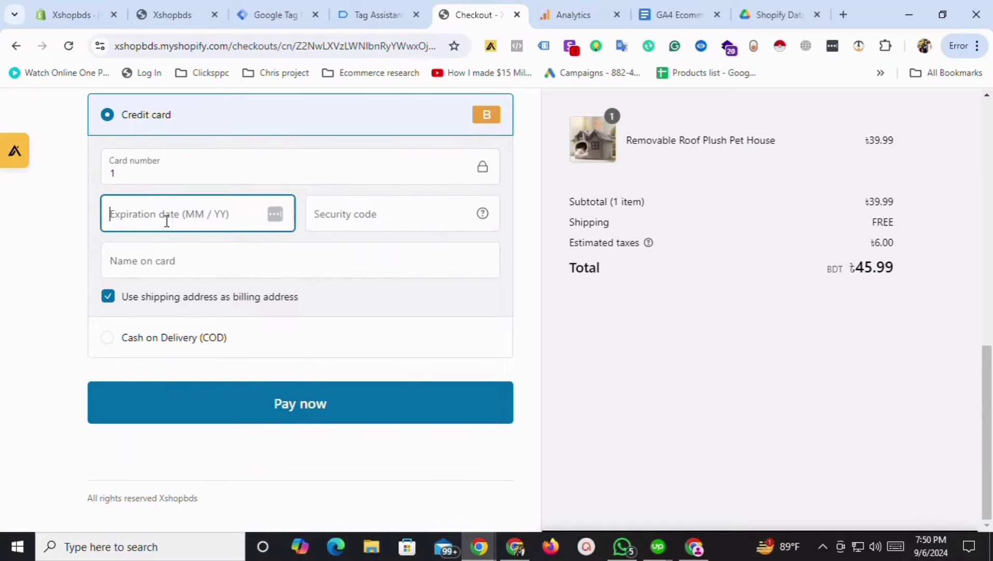
type("022")
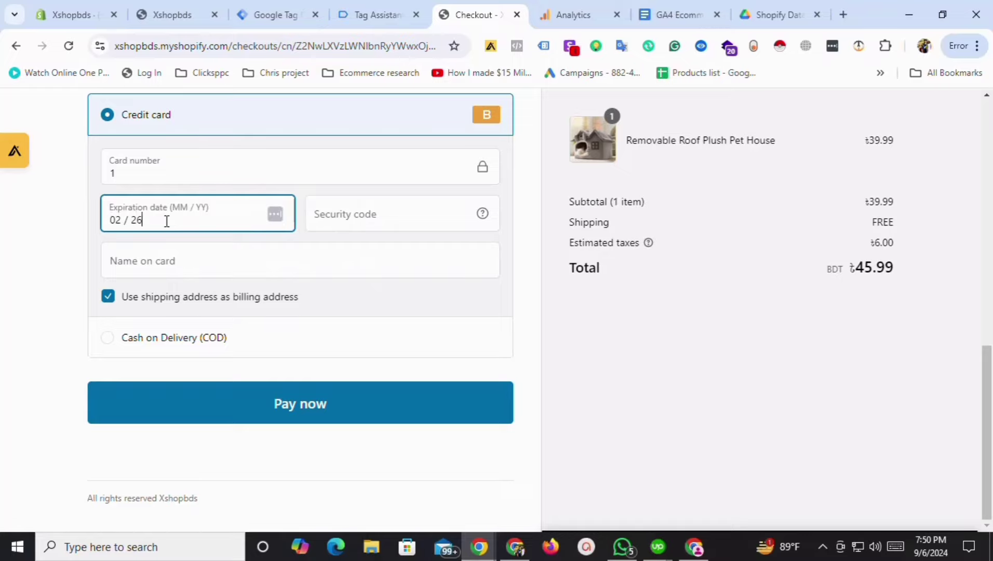
left_click(332, 210)
type("121")
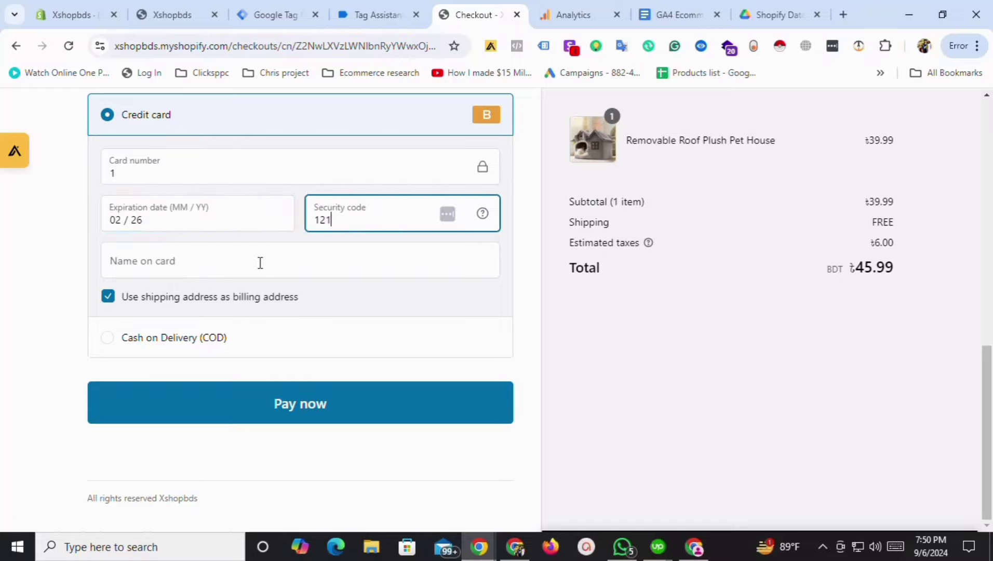
Keep credit card as the payment method and fill in the cardholder's name.
left_click(258, 264)
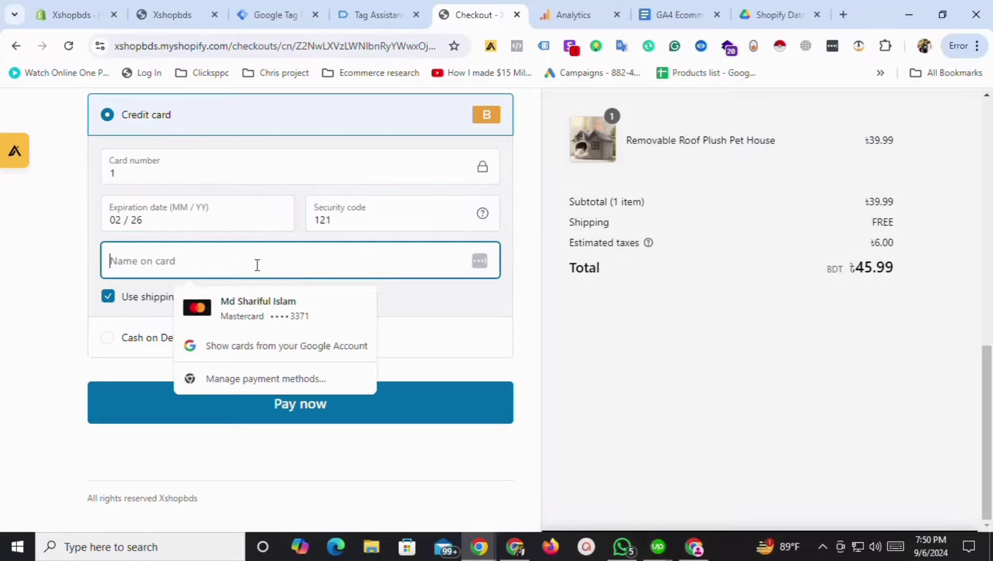
left_click(421, 336)
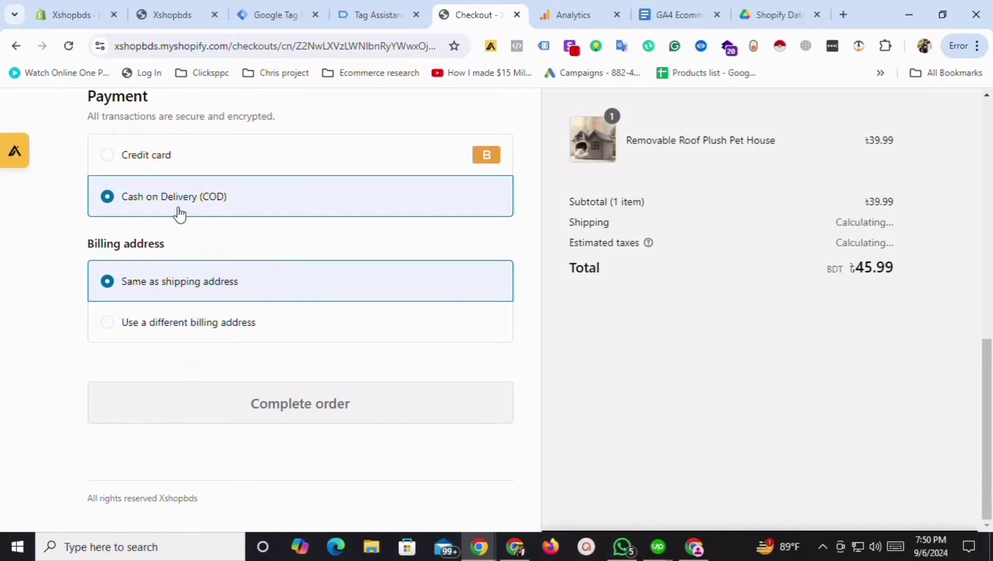
left_click(170, 164)
left_click(217, 301)
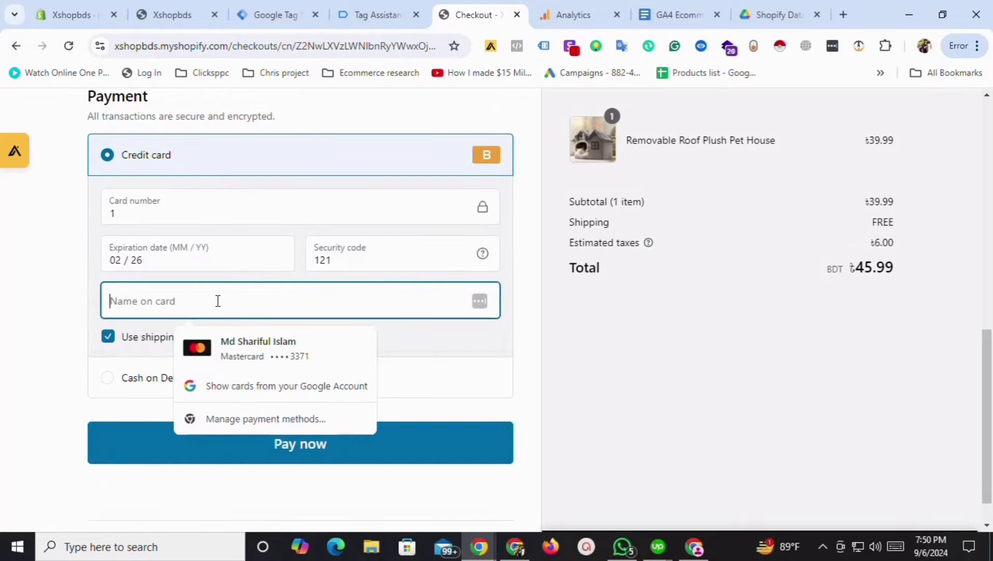
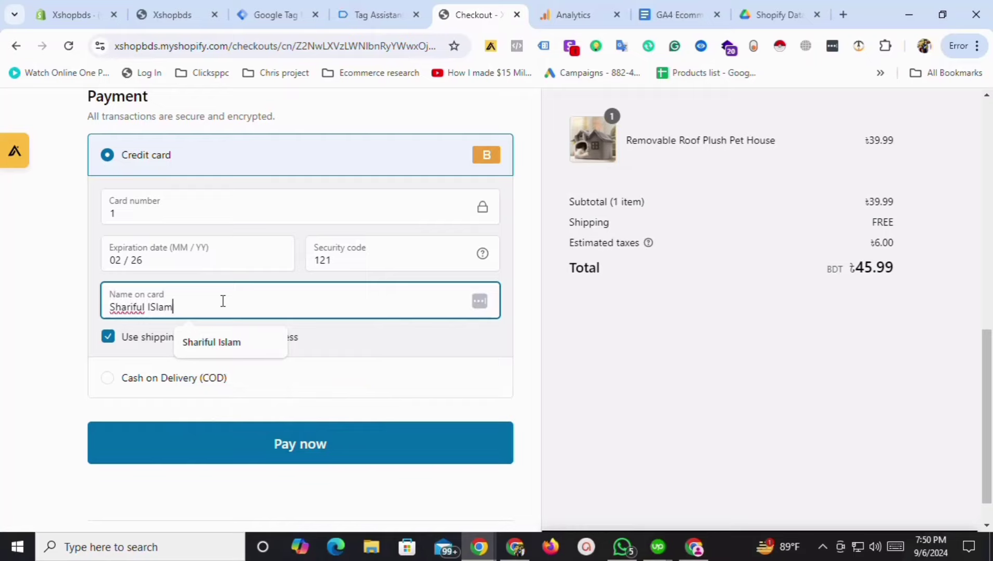
left_click(228, 350)
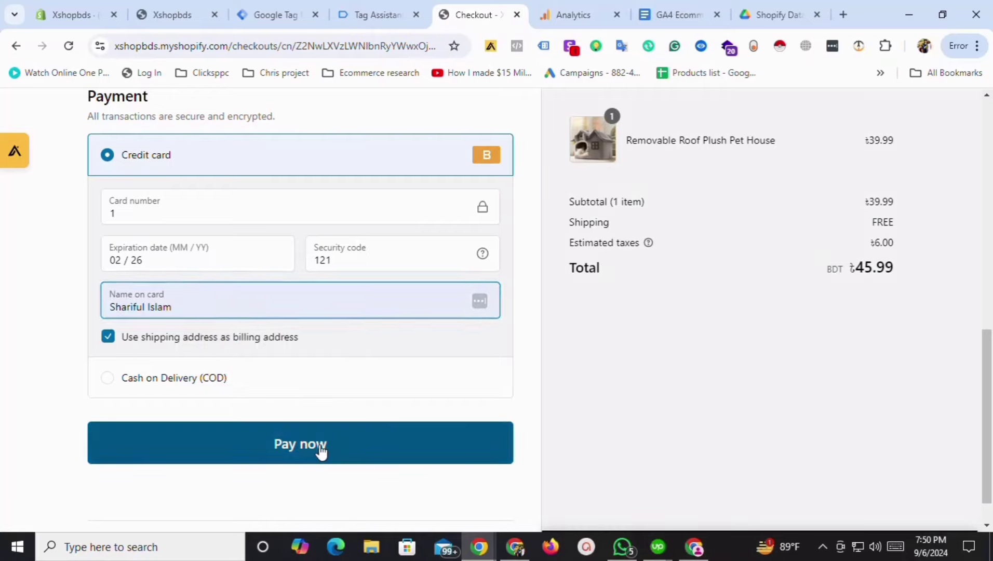
Fill the missing last name, place the test order, then check GA4 DebugView.
left_click(322, 447)
scroll(333, 445, "down", 8)
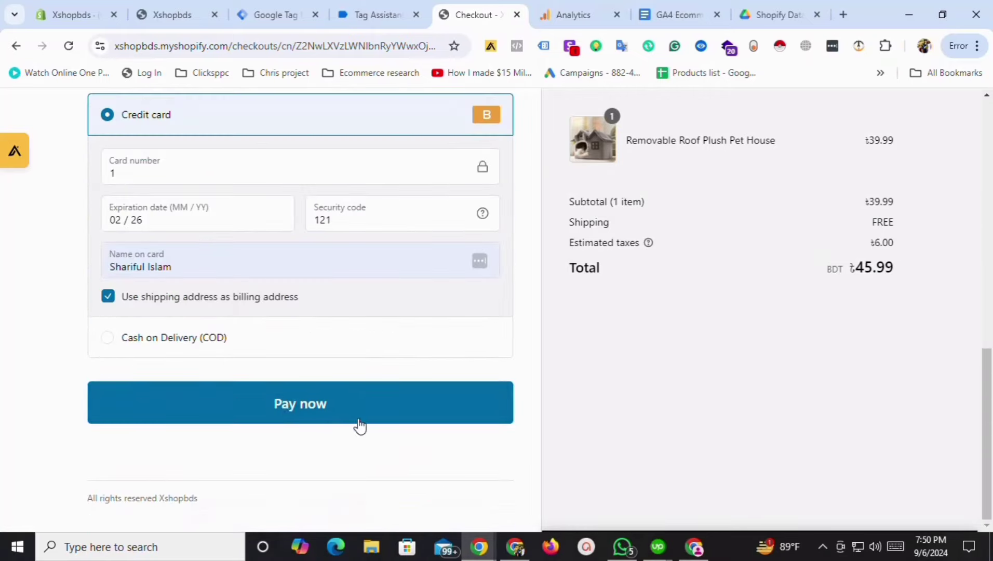
left_click(296, 403)
left_click(395, 151)
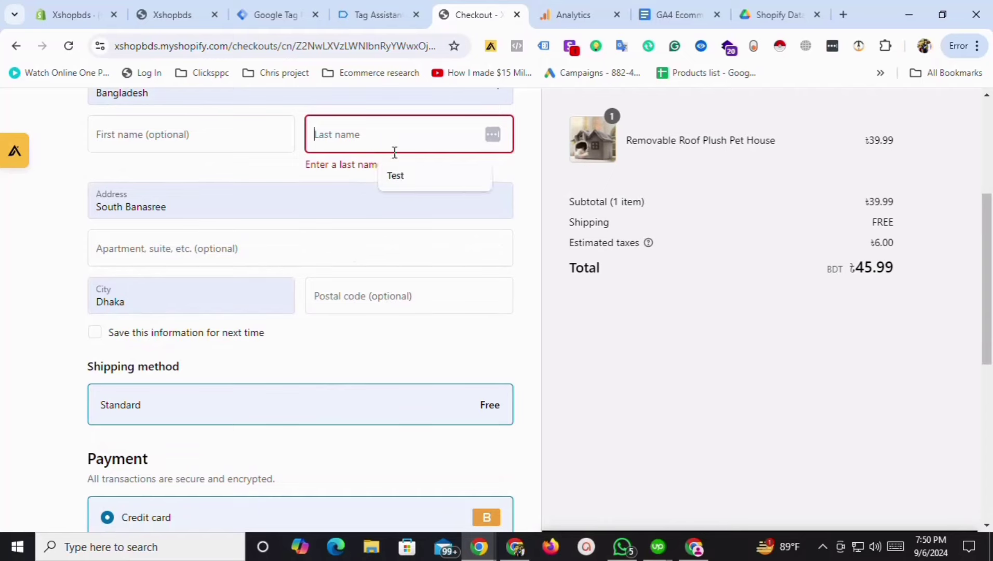
left_click(413, 177)
scroll(675, 339, "down", 7)
left_click(259, 407)
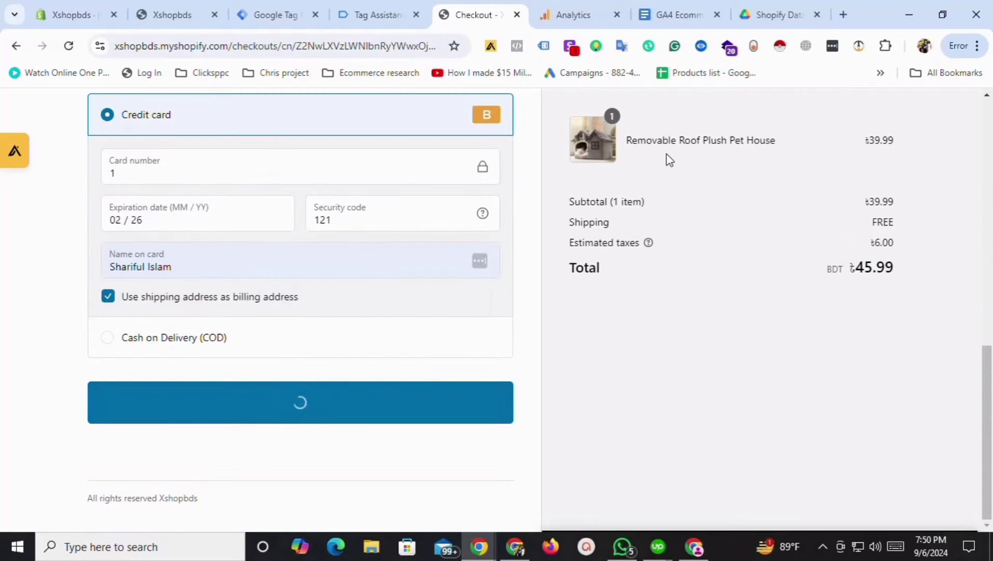
left_click(593, 8)
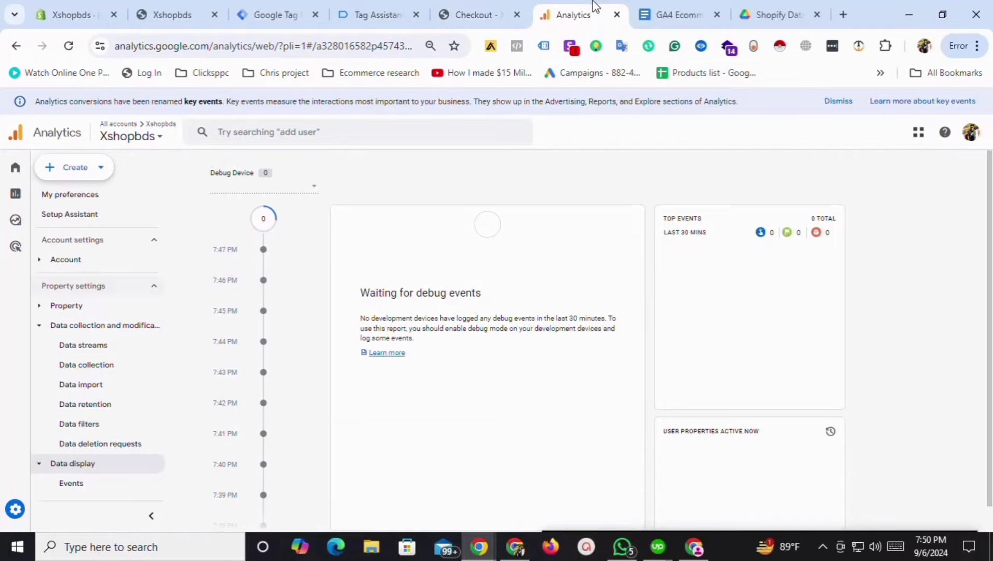
Verify in Tag Assistant that GA4-purchase fired once for the order, then open DebugView.
left_click(479, 6)
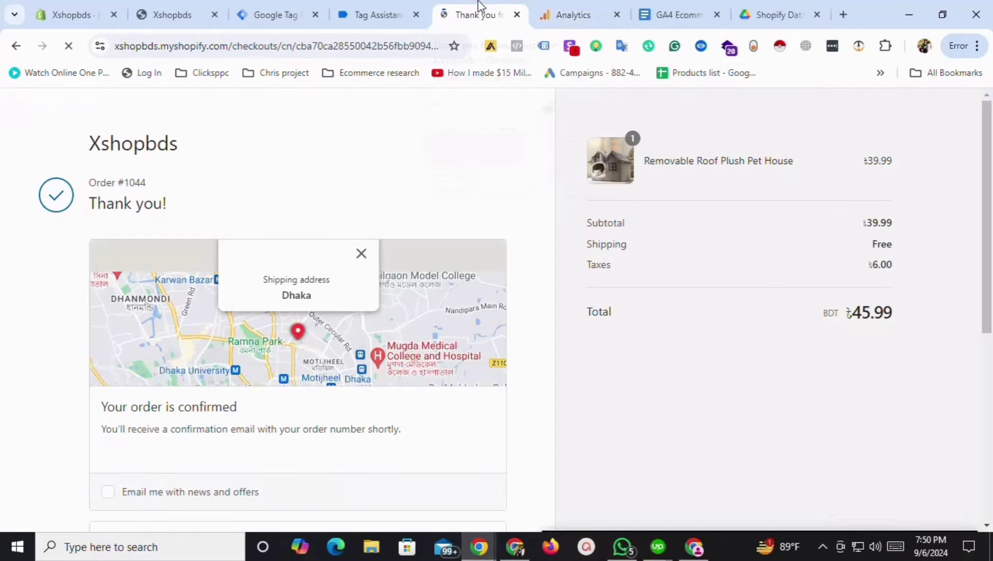
left_click(370, 7)
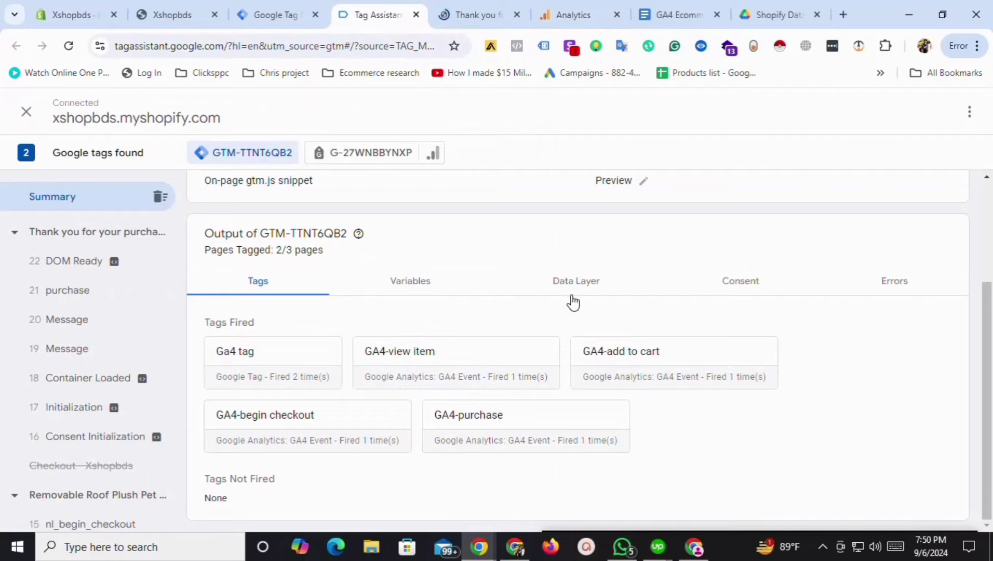
left_click(823, 550)
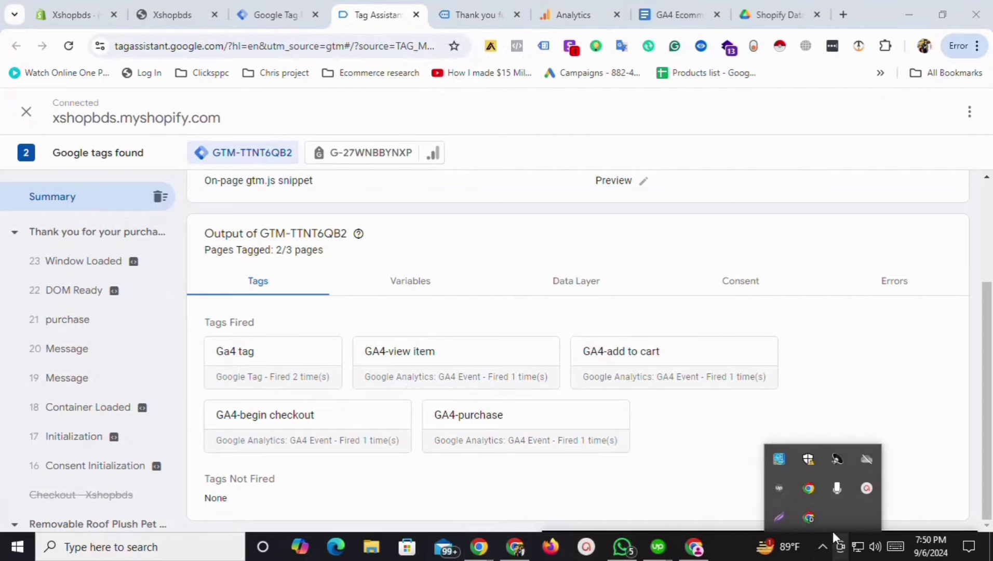
left_click(866, 488)
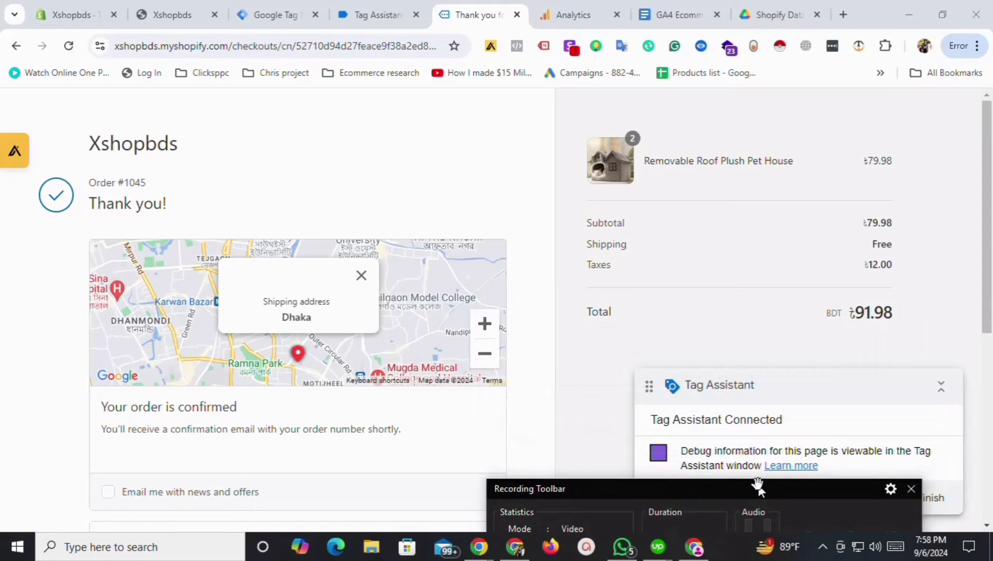
left_click_drag(757, 484, 754, 490)
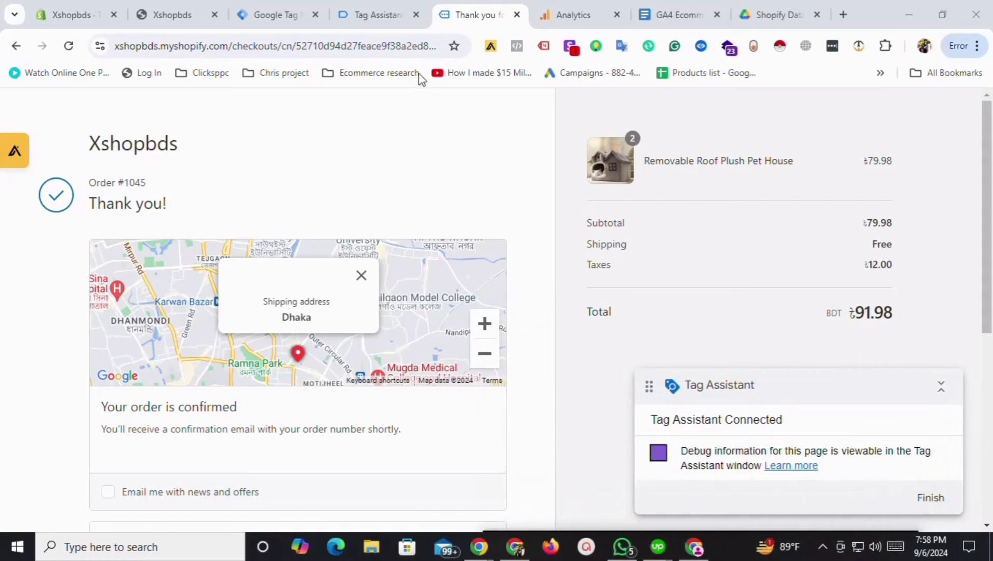
left_click(386, 14)
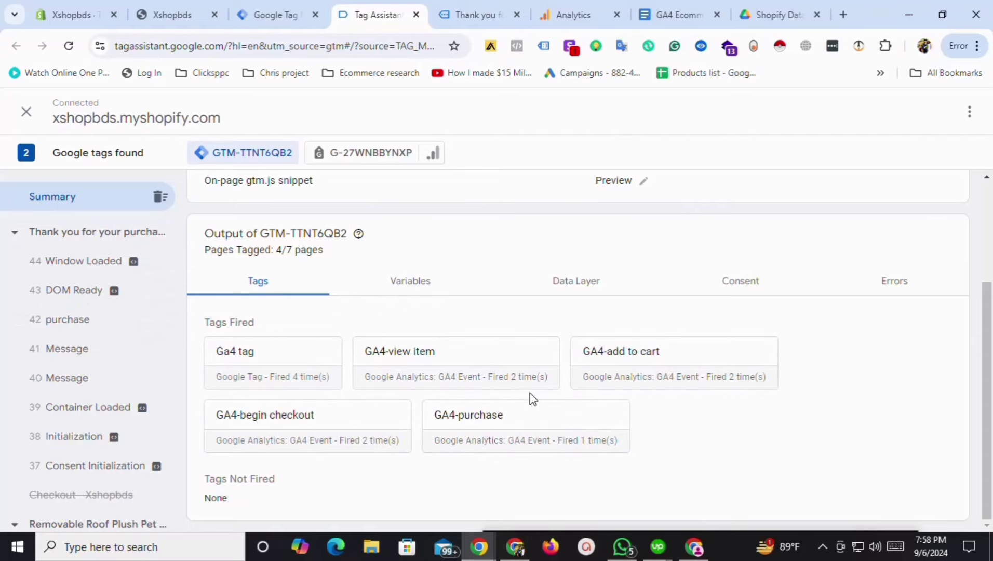
left_click(571, 13)
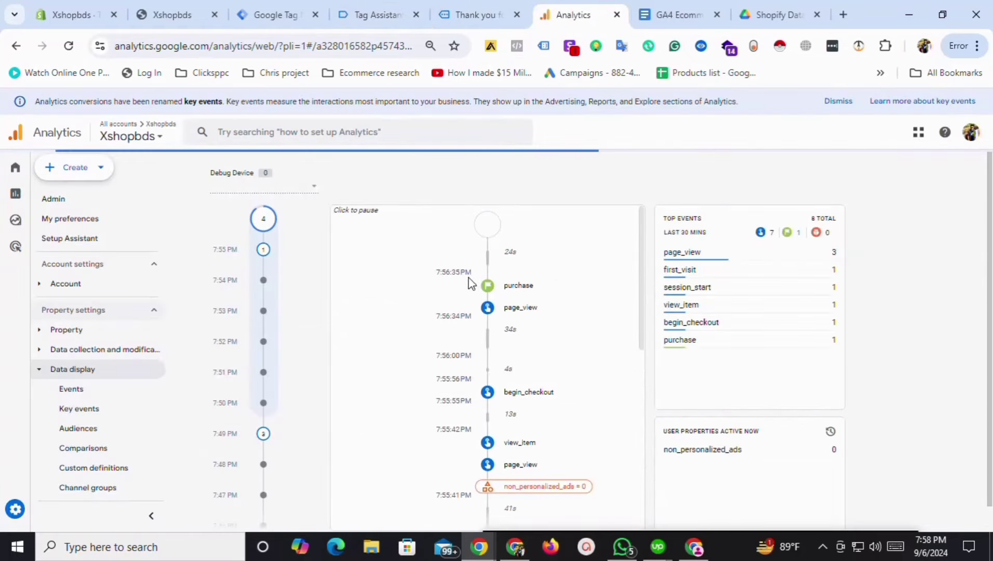
Pause DebugView and inspect the purchase event's Removable Roof Plush Pet House item name and price.
scroll(543, 353, "down", 1)
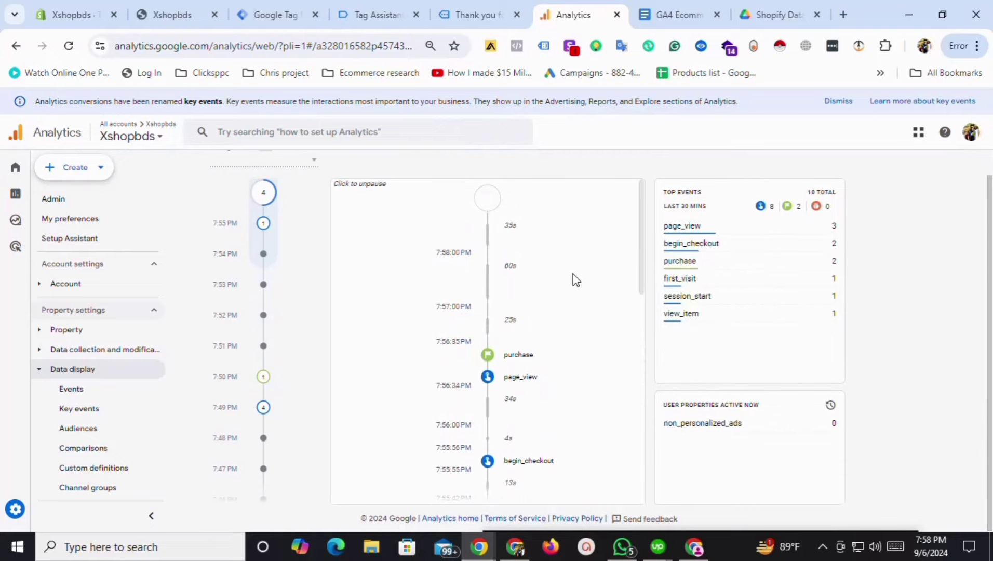
left_click(578, 287)
left_click(519, 356)
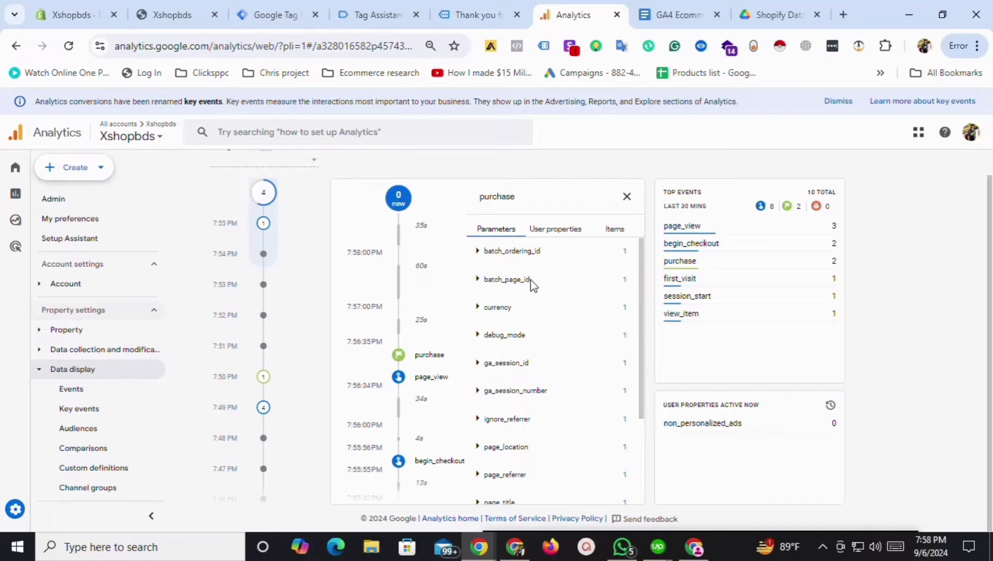
left_click(621, 232)
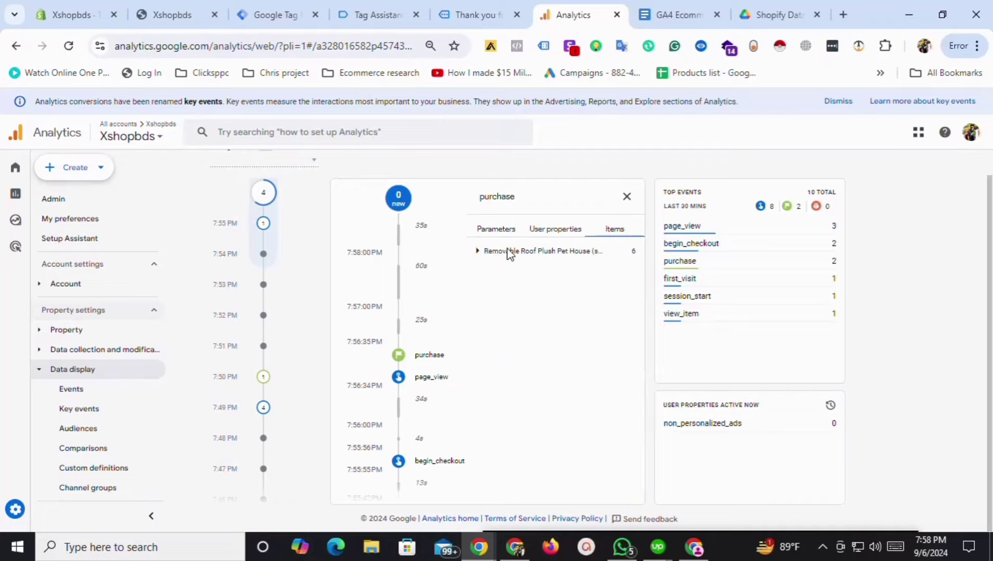
left_click(475, 253)
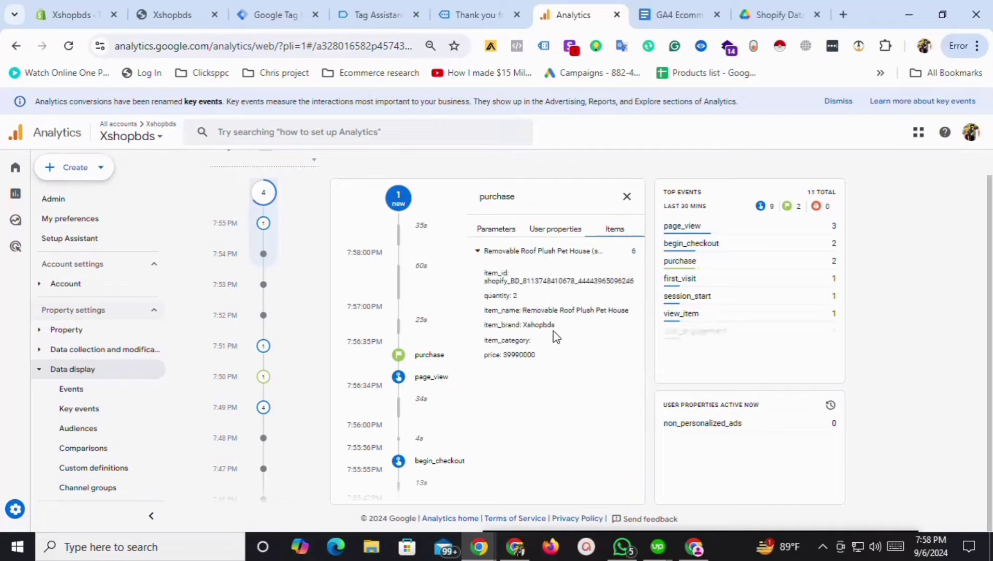
left_click_drag(552, 325, 516, 325)
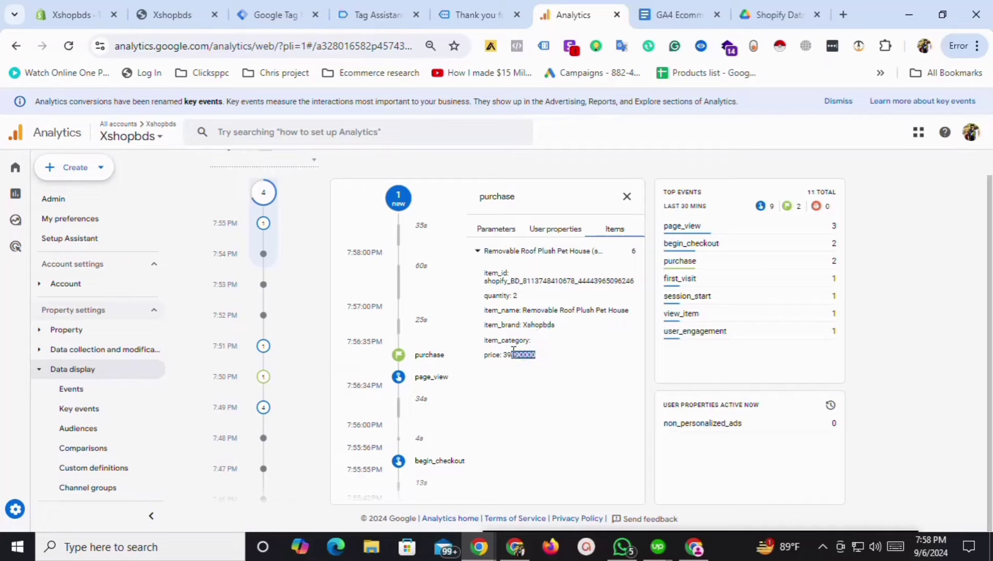
left_click_drag(616, 310, 555, 310)
Expand the purchase parameters: currency BDT, ga_session_id, tax 2, transaction_id and value 91.98.
left_click(509, 229)
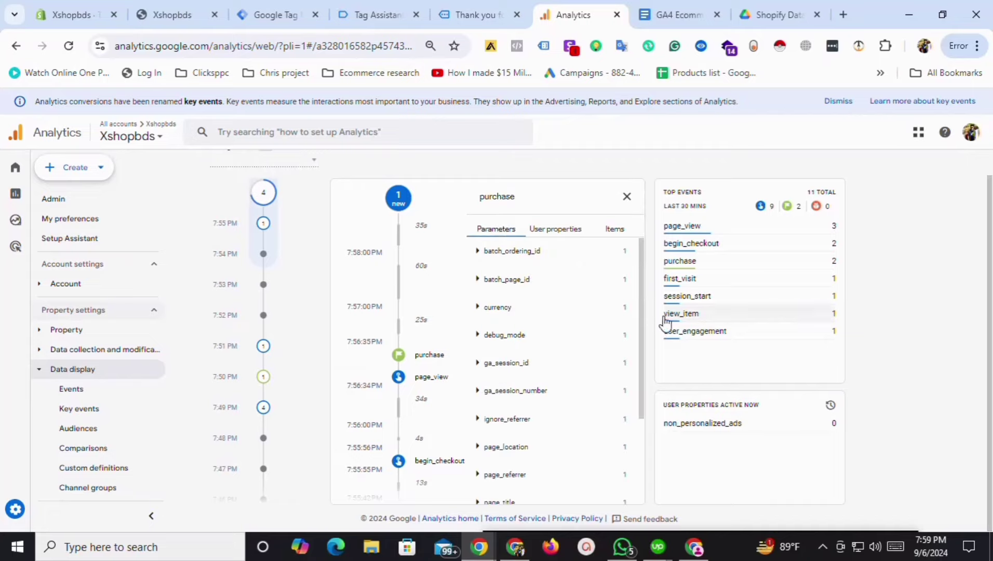
scroll(630, 327, "down", 1)
left_click(486, 267)
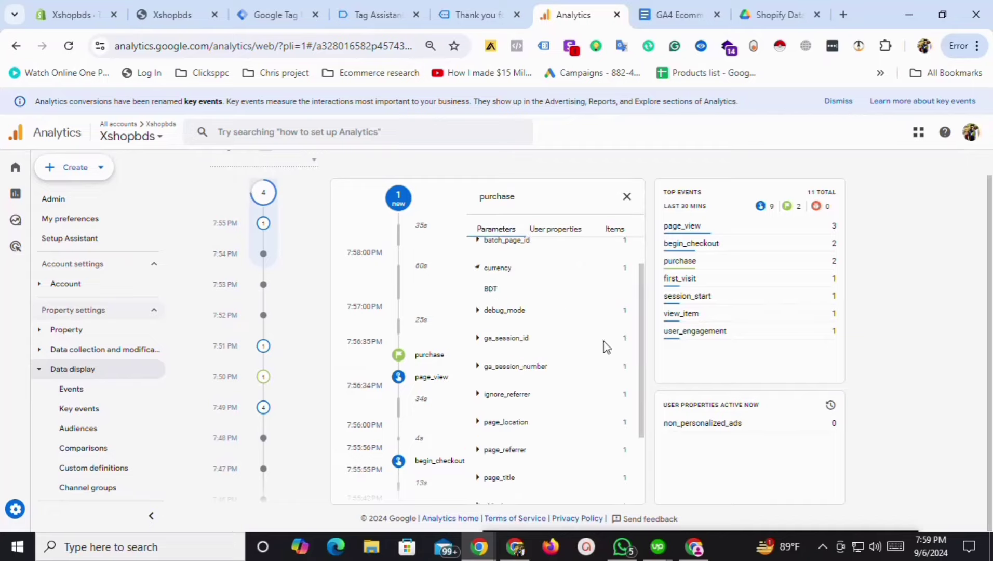
scroll(597, 394, "down", 2)
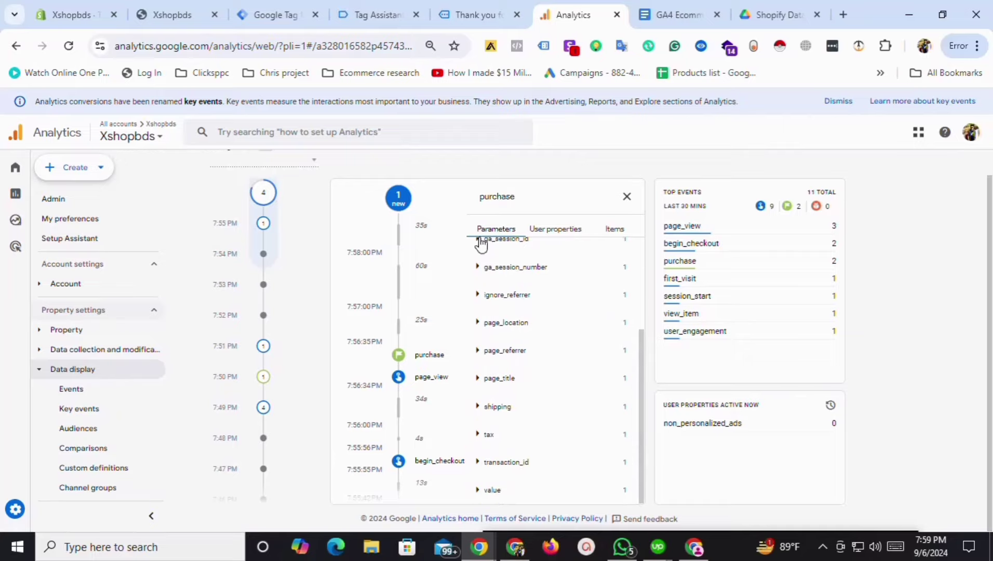
left_click(482, 244)
left_click(480, 436)
left_click(483, 461)
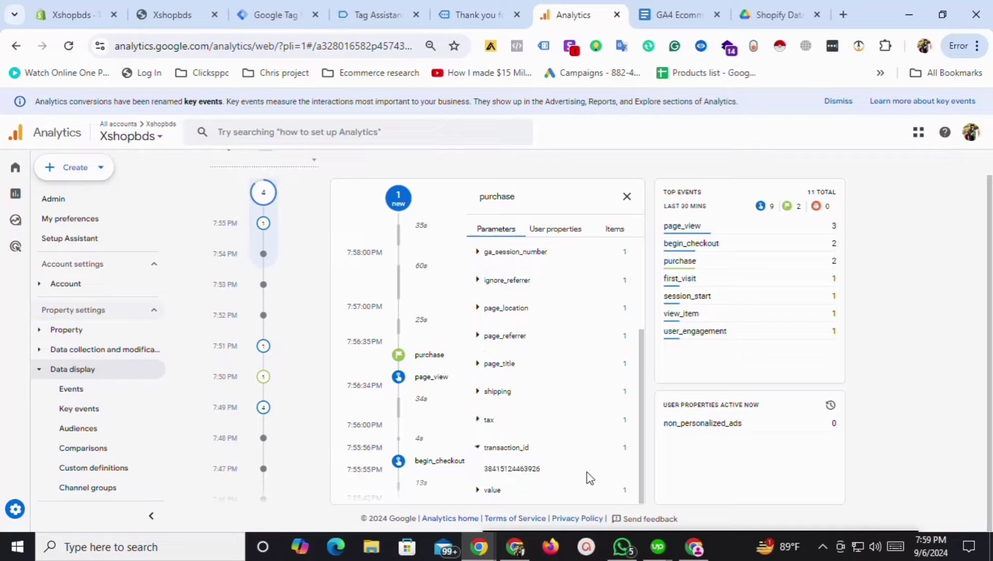
left_click(477, 492)
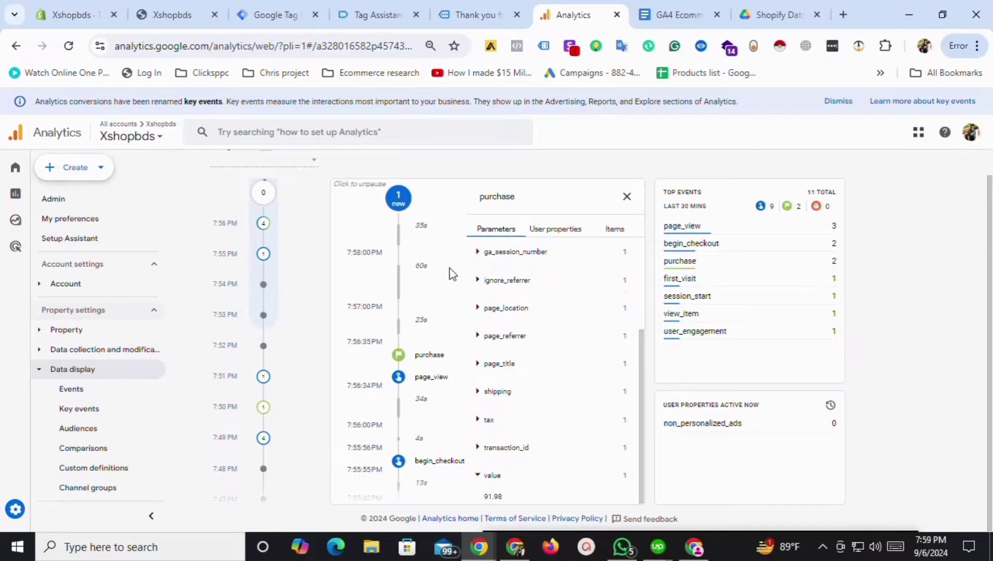
scroll(558, 372, "down", 2)
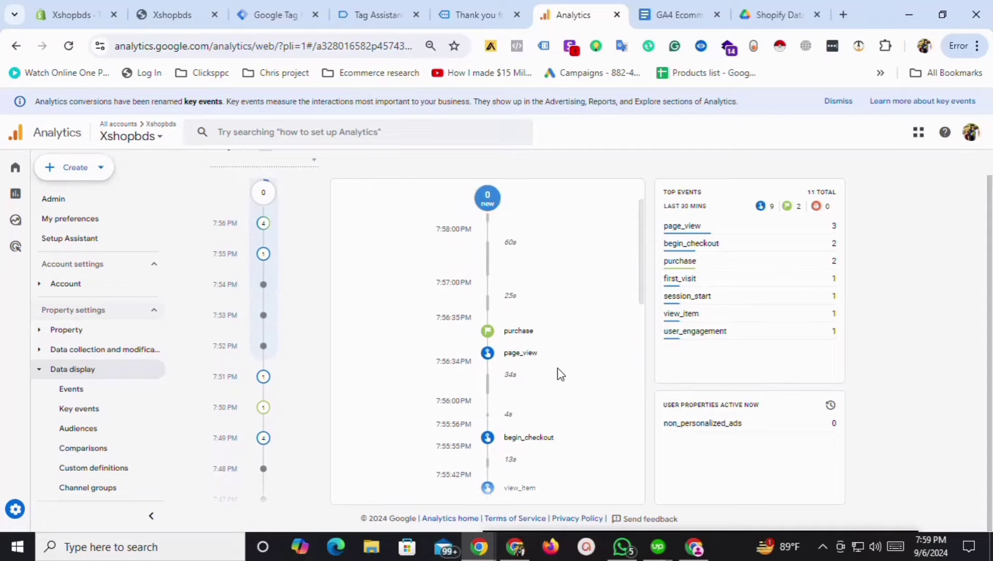
scroll(559, 370, "down", 2)
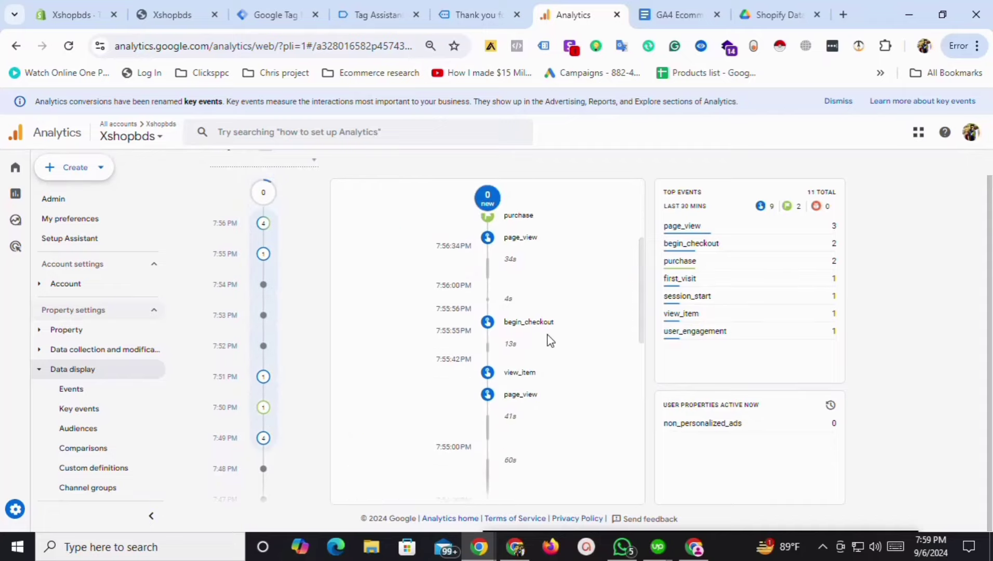
scroll(546, 340, "down", 1)
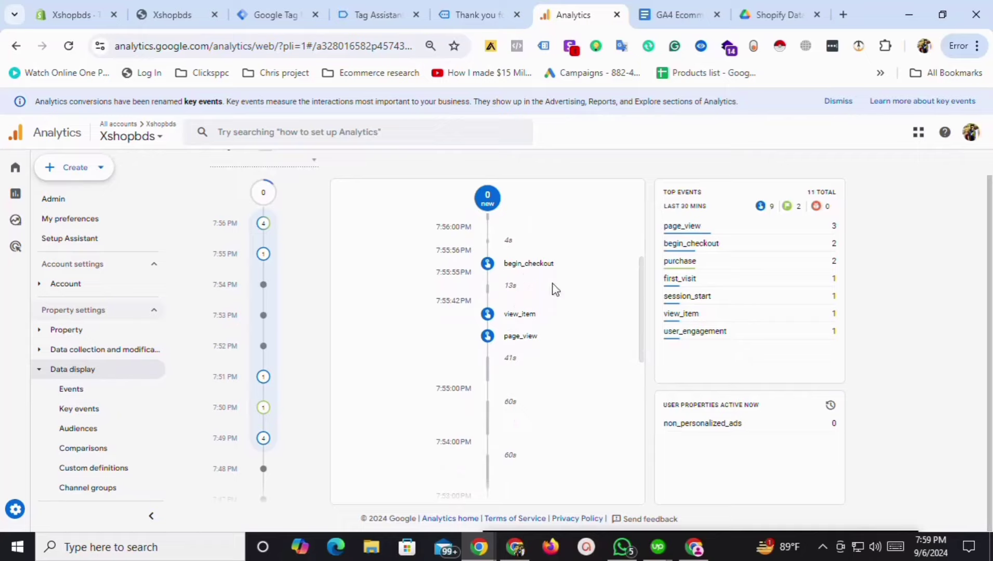
scroll(526, 296, "down", 1)
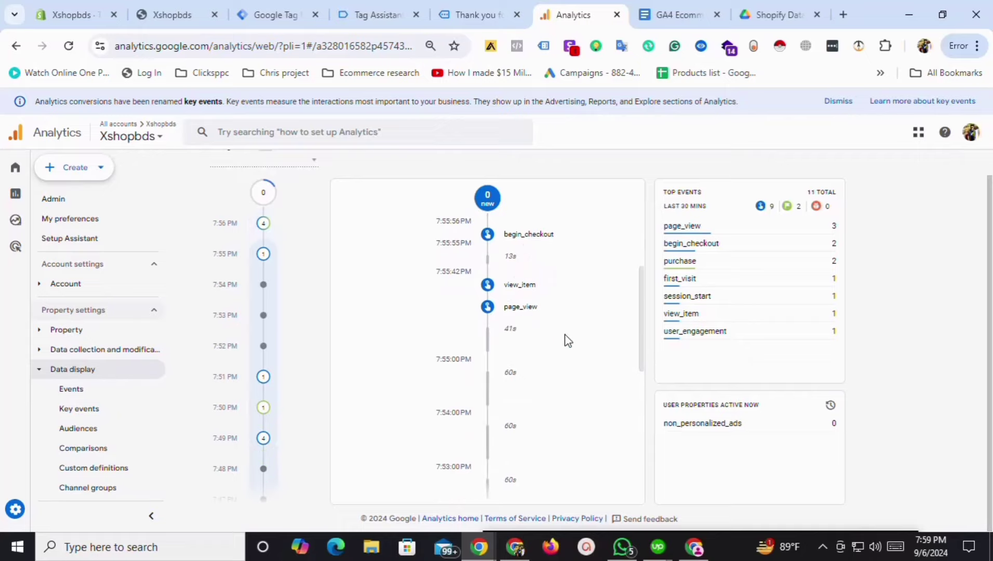
scroll(568, 340, "up", 3)
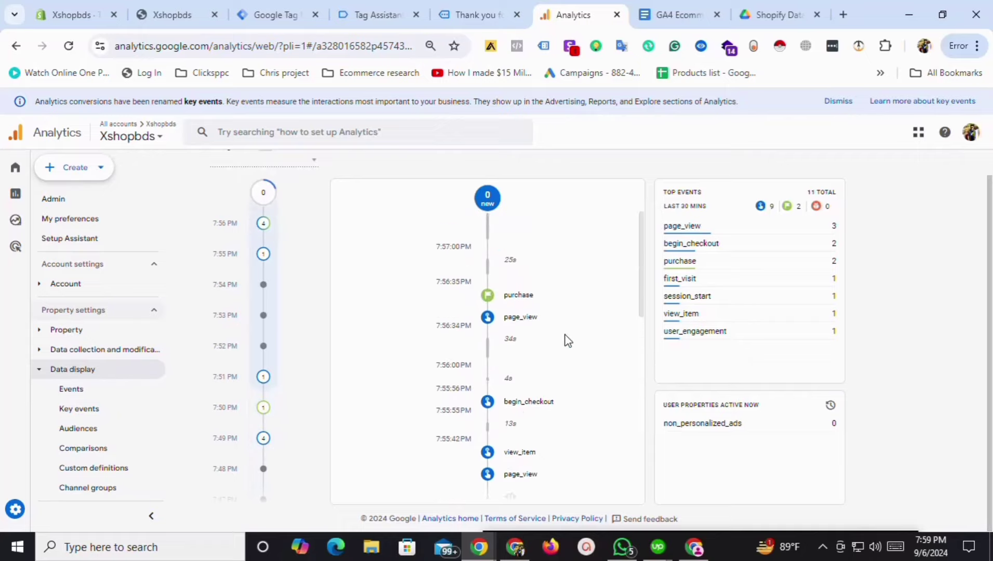
scroll(567, 340, "up", 1)
scroll(569, 348, "down", 2)
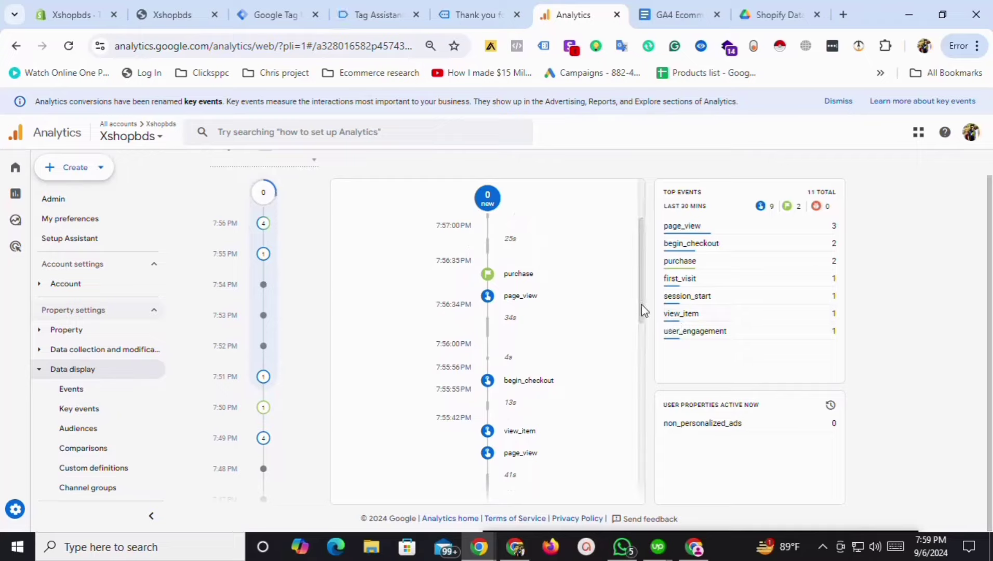
left_click_drag(641, 304, 634, 348)
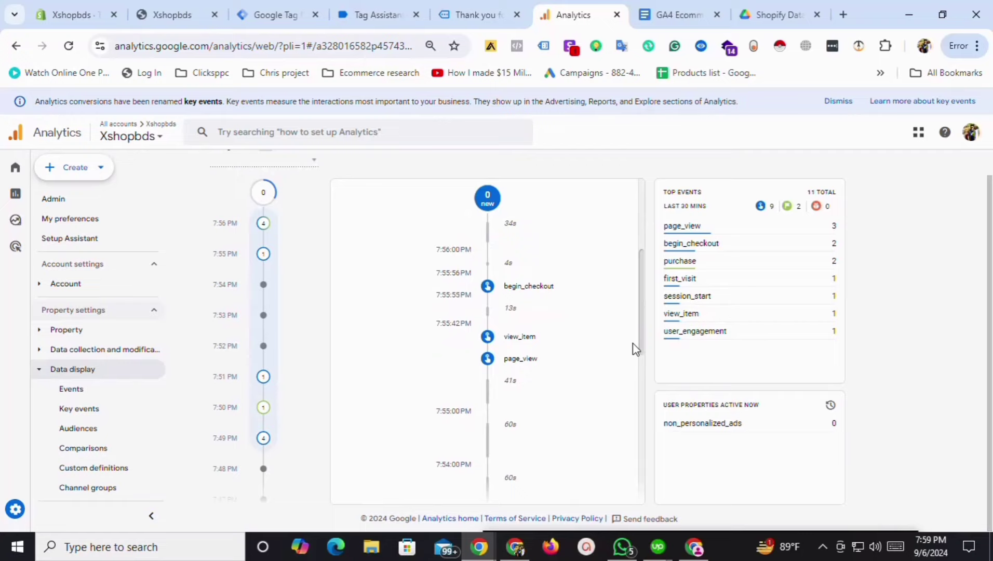
Open the view_item event and check its currency BDT, page_title and value 39.99 parameters.
left_click(517, 344)
left_click(578, 234)
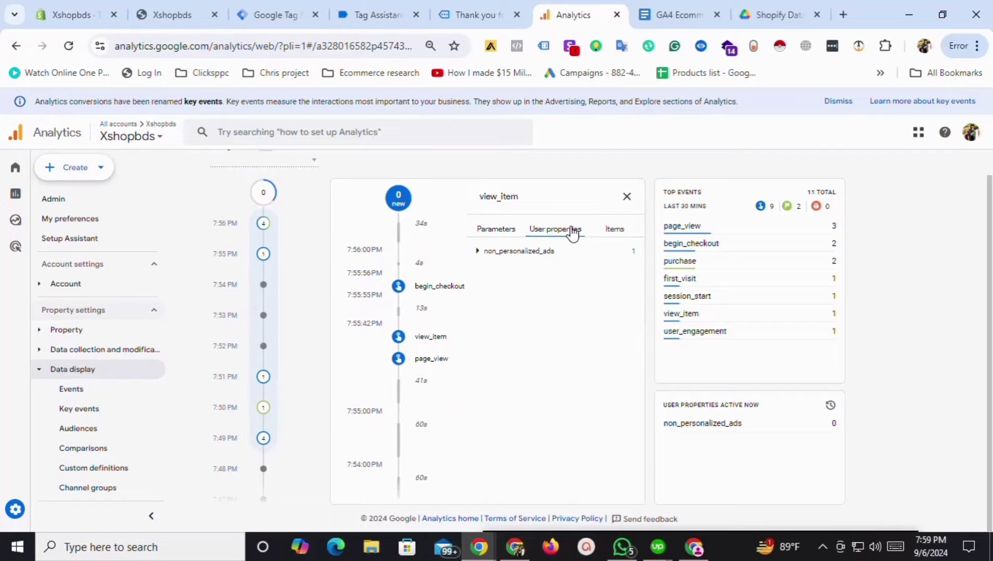
left_click(496, 229)
left_click(477, 308)
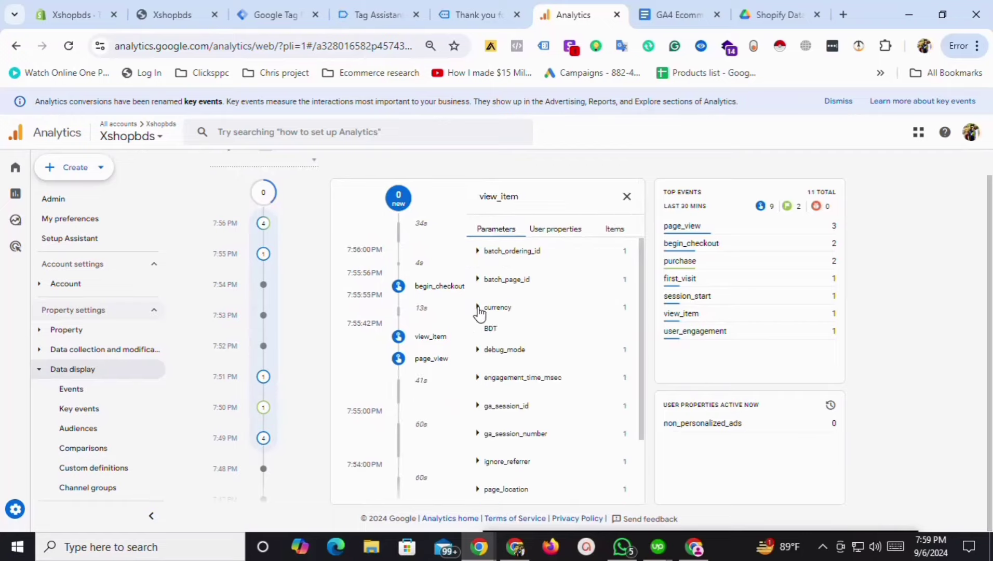
left_click(477, 307)
left_click(476, 309)
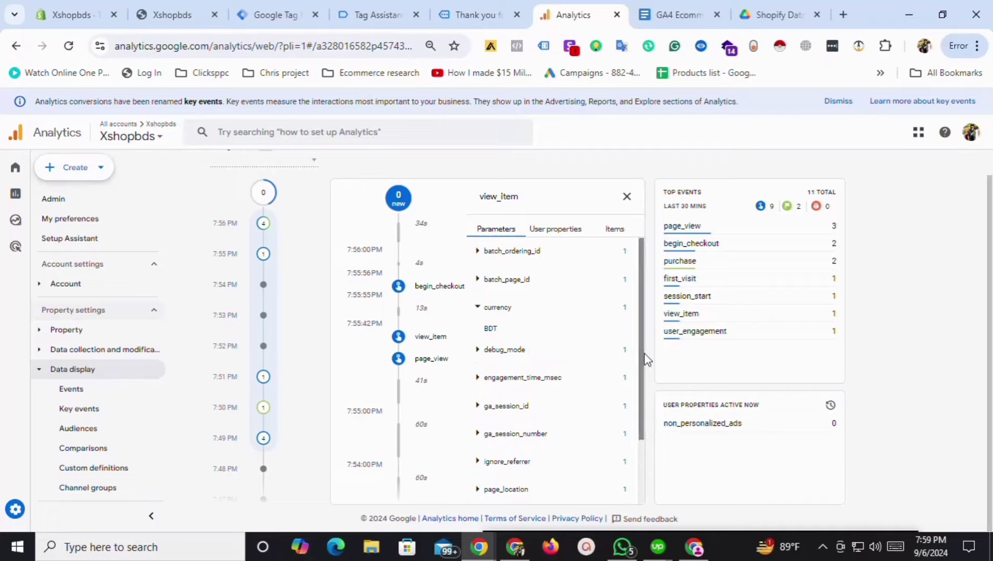
left_click_drag(645, 359, 650, 457)
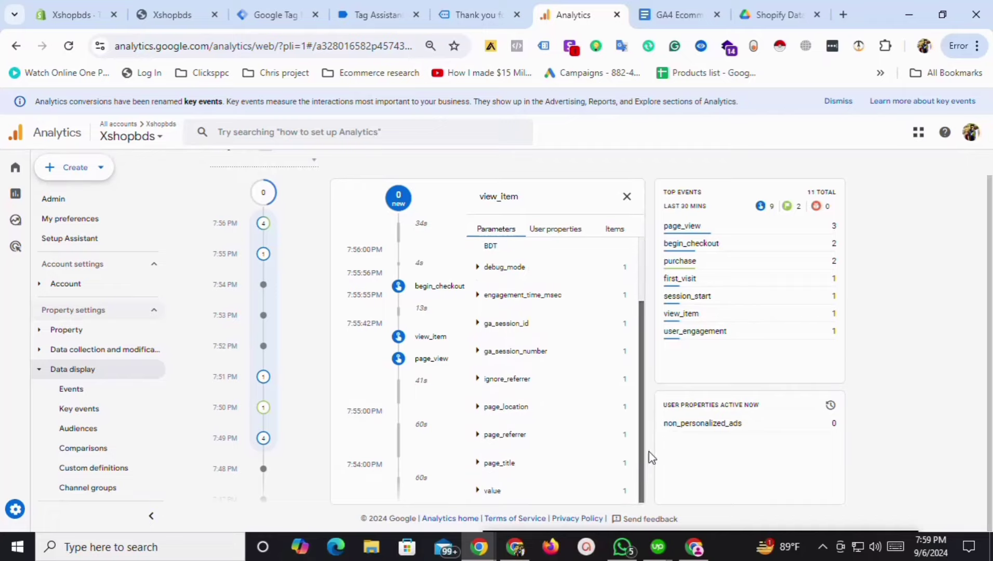
left_click(478, 466)
left_click(481, 495)
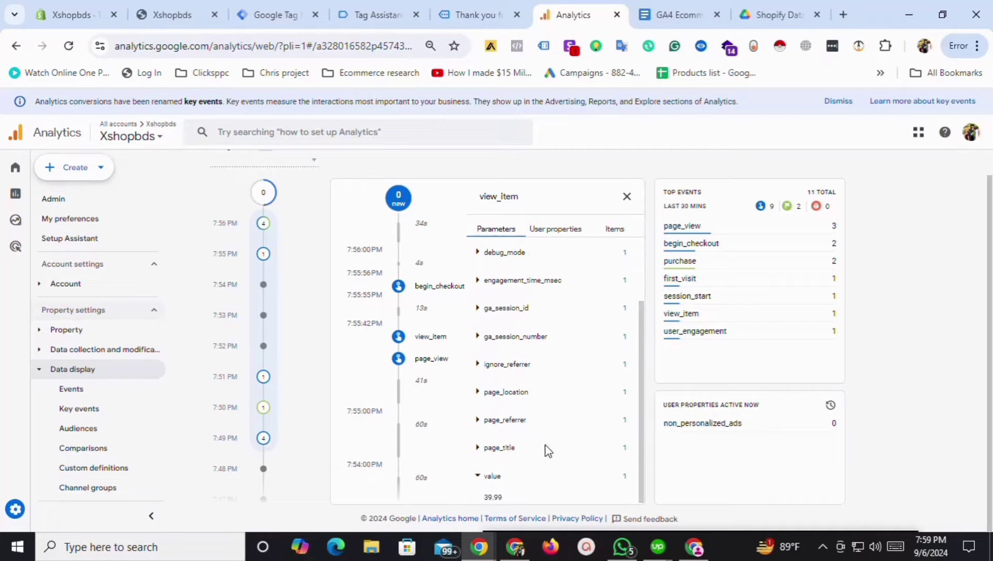
Expand the Removable Roof Plush Pet House item details sent with view_item.
left_click(614, 231)
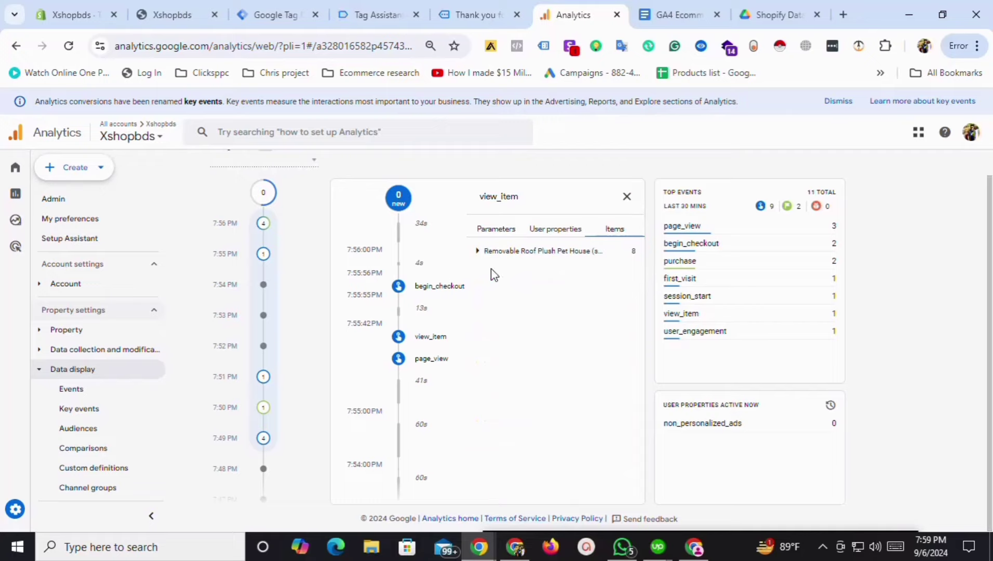
left_click(476, 253)
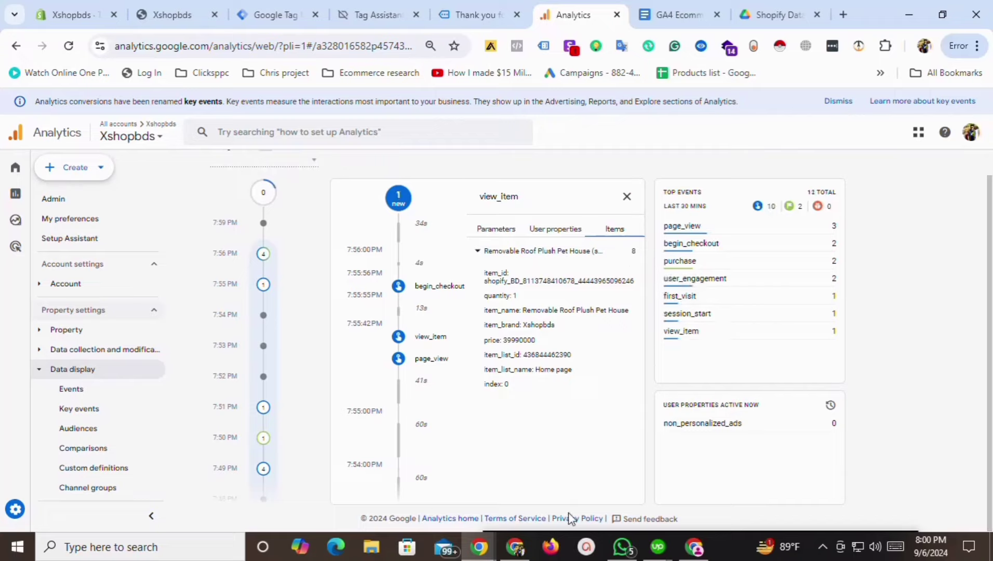
left_click(820, 547)
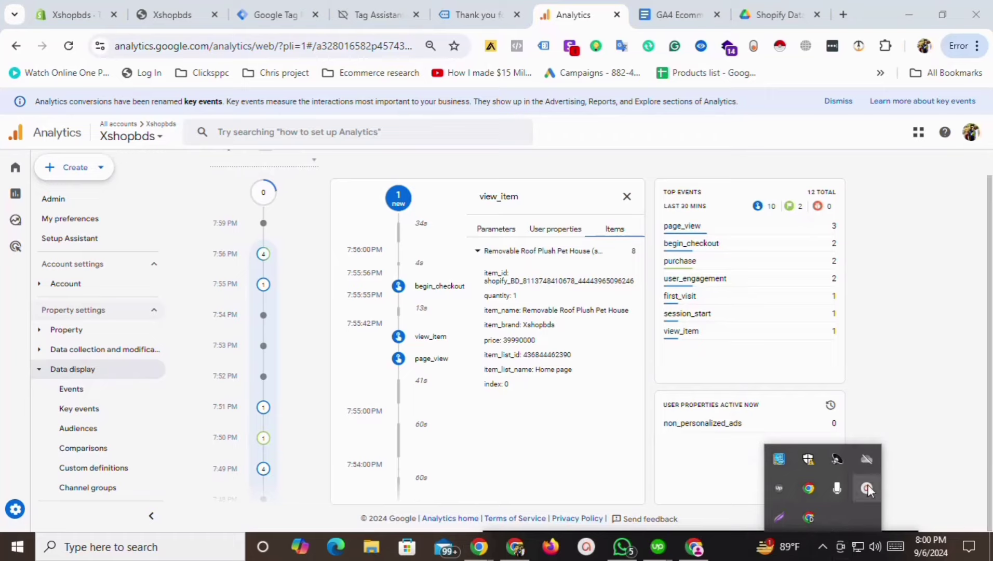